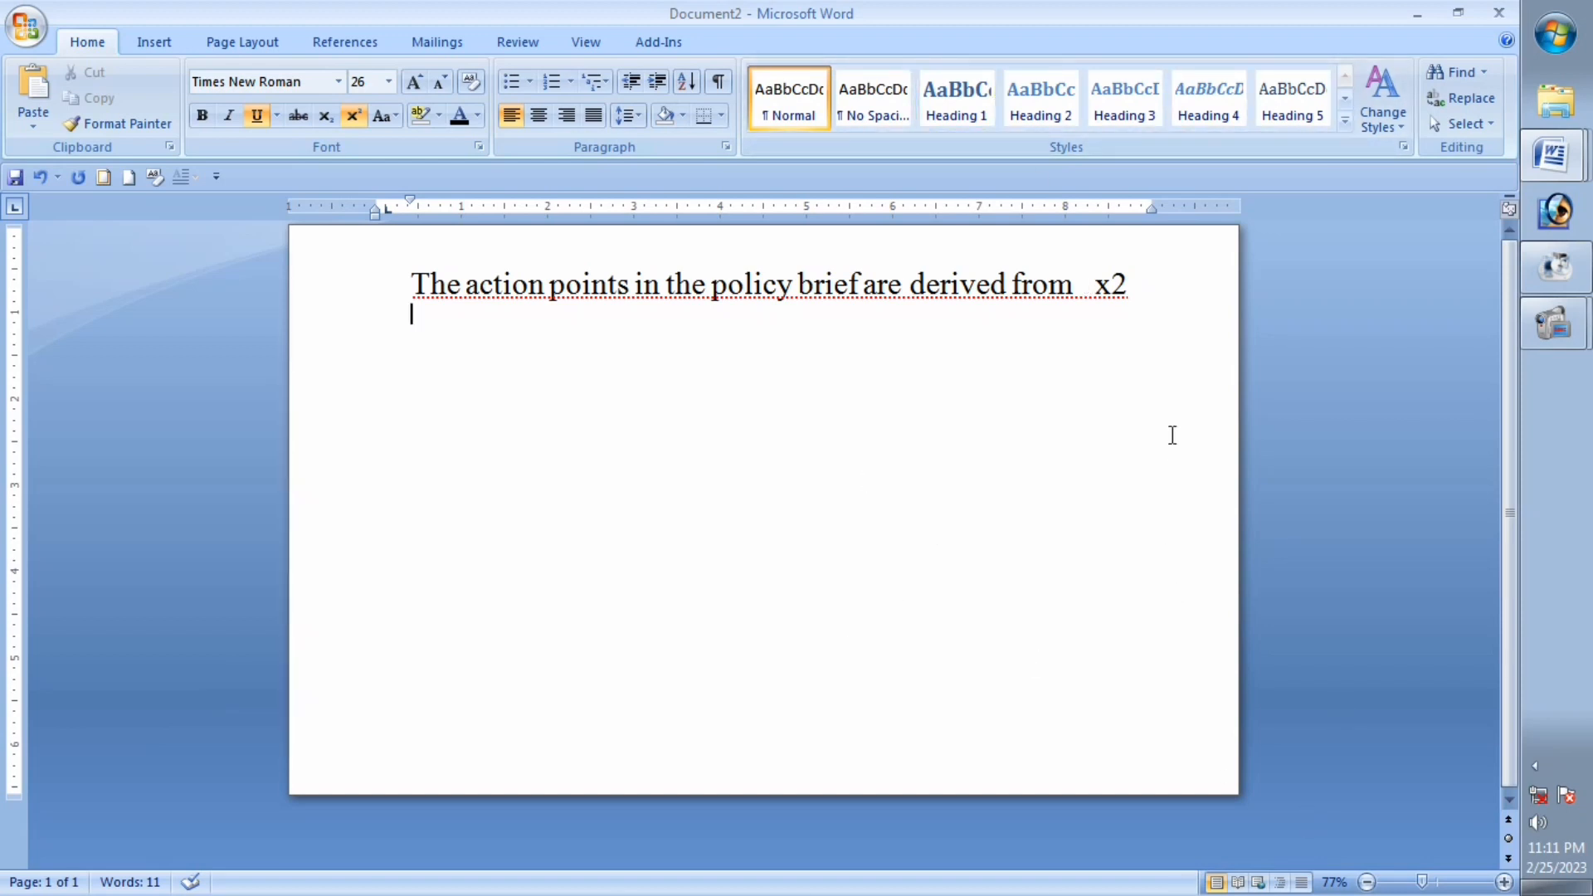
Step: Show the letter-case options available for the whole sentence without applying any of them
{"action": "left_click_drag", "start_coordinate": [1170, 285], "coordinate": [367, 284]}
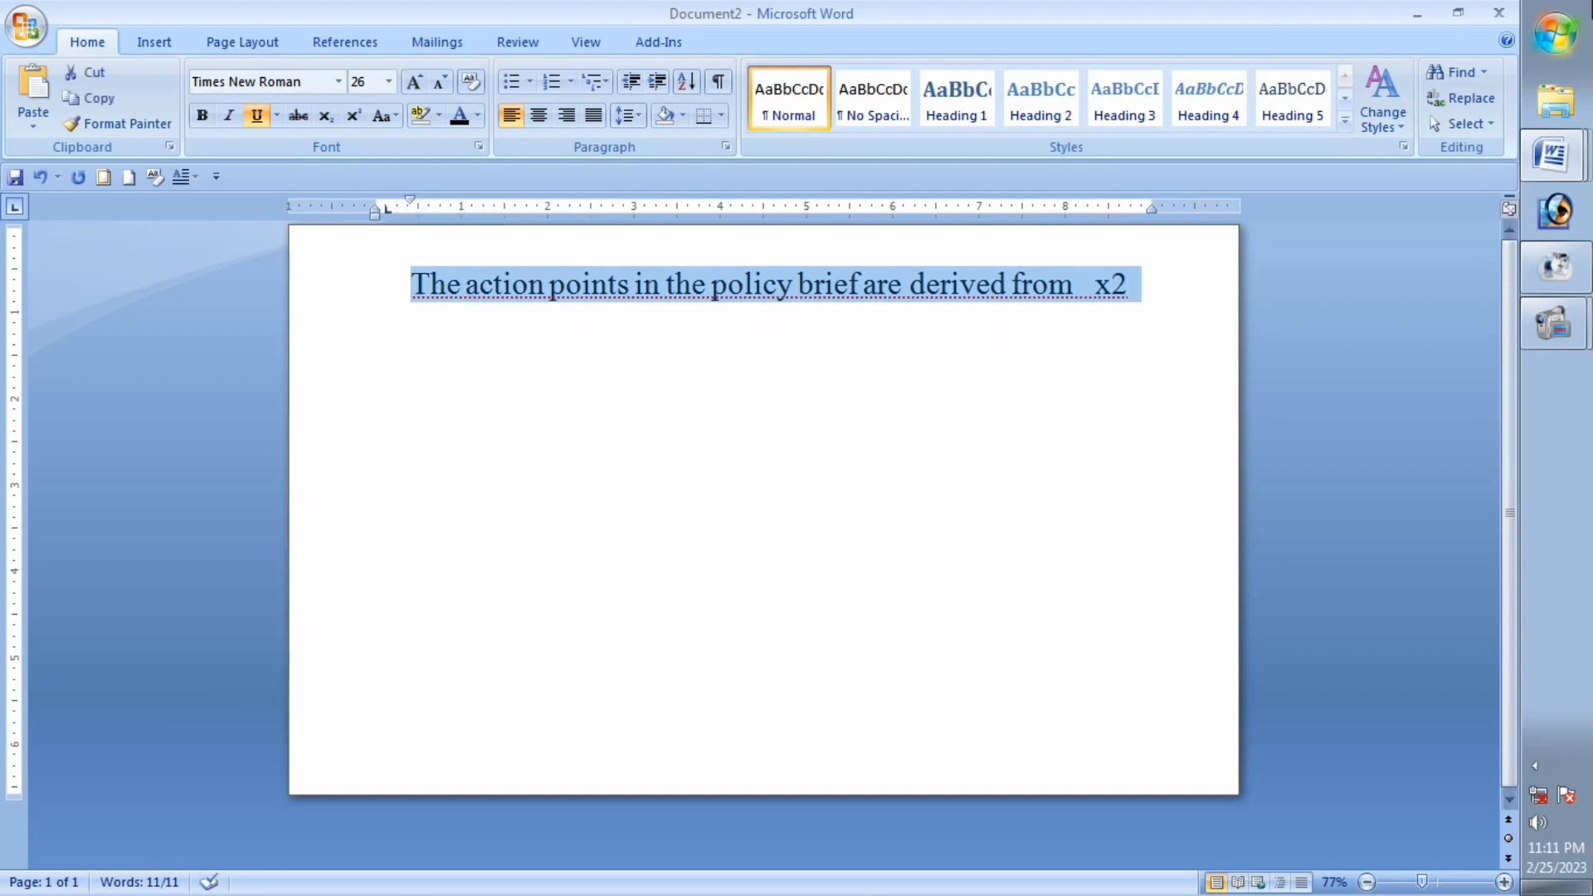
{"action": "left_click", "coordinate": [400, 113]}
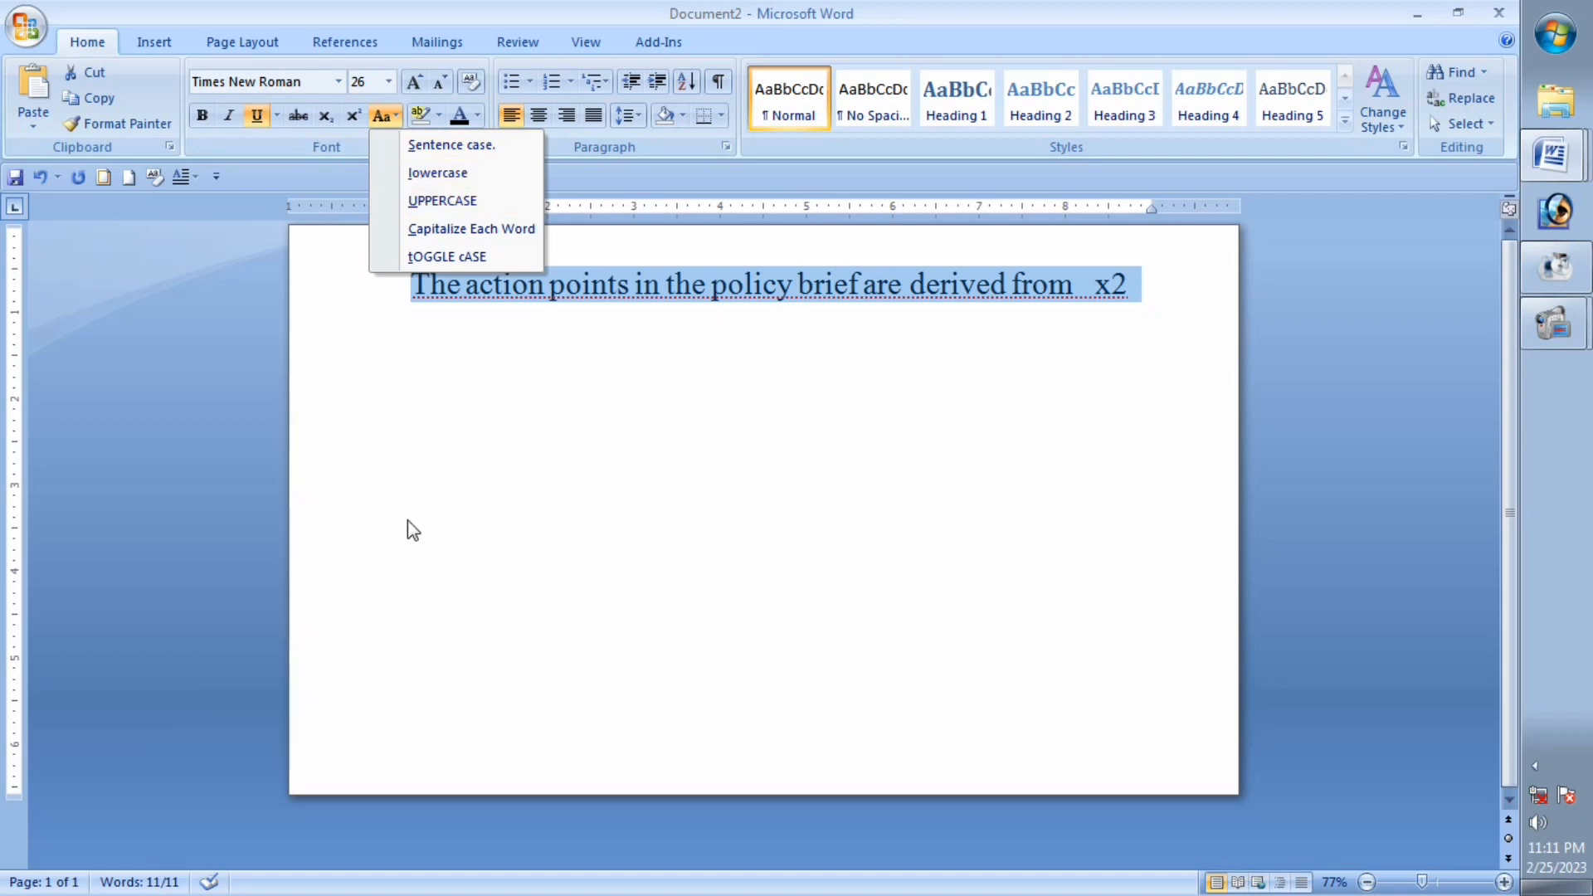
{"action": "left_click", "coordinate": [481, 489]}
{"action": "left_click", "coordinate": [566, 286]}
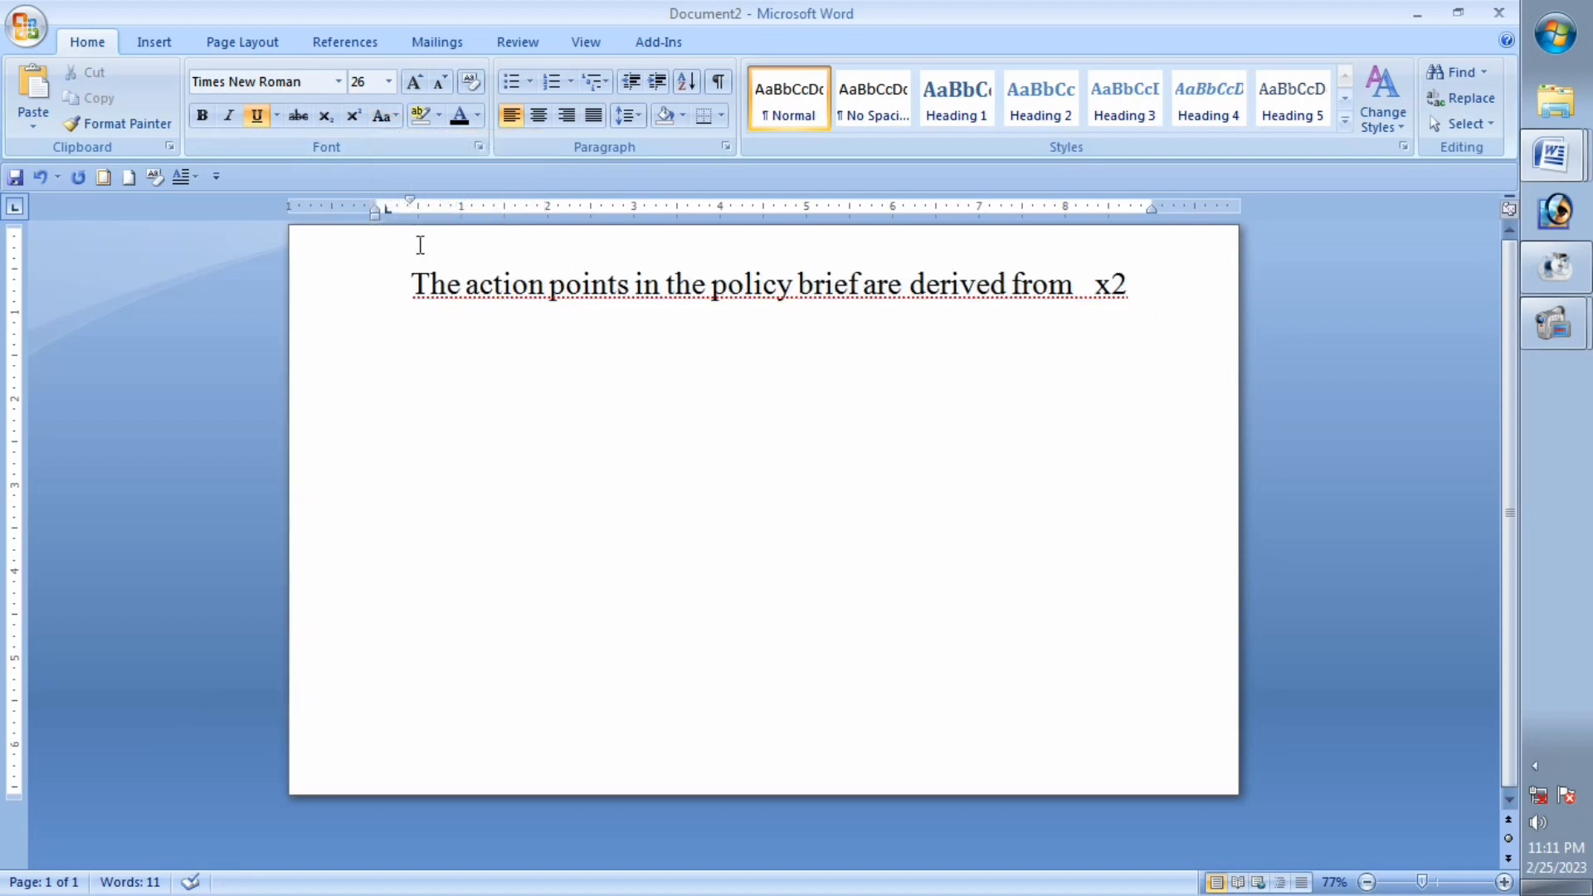
{"action": "left_click", "coordinate": [414, 285]}
{"action": "left_click_drag", "start_coordinate": [413, 285], "coordinate": [1174, 312]}
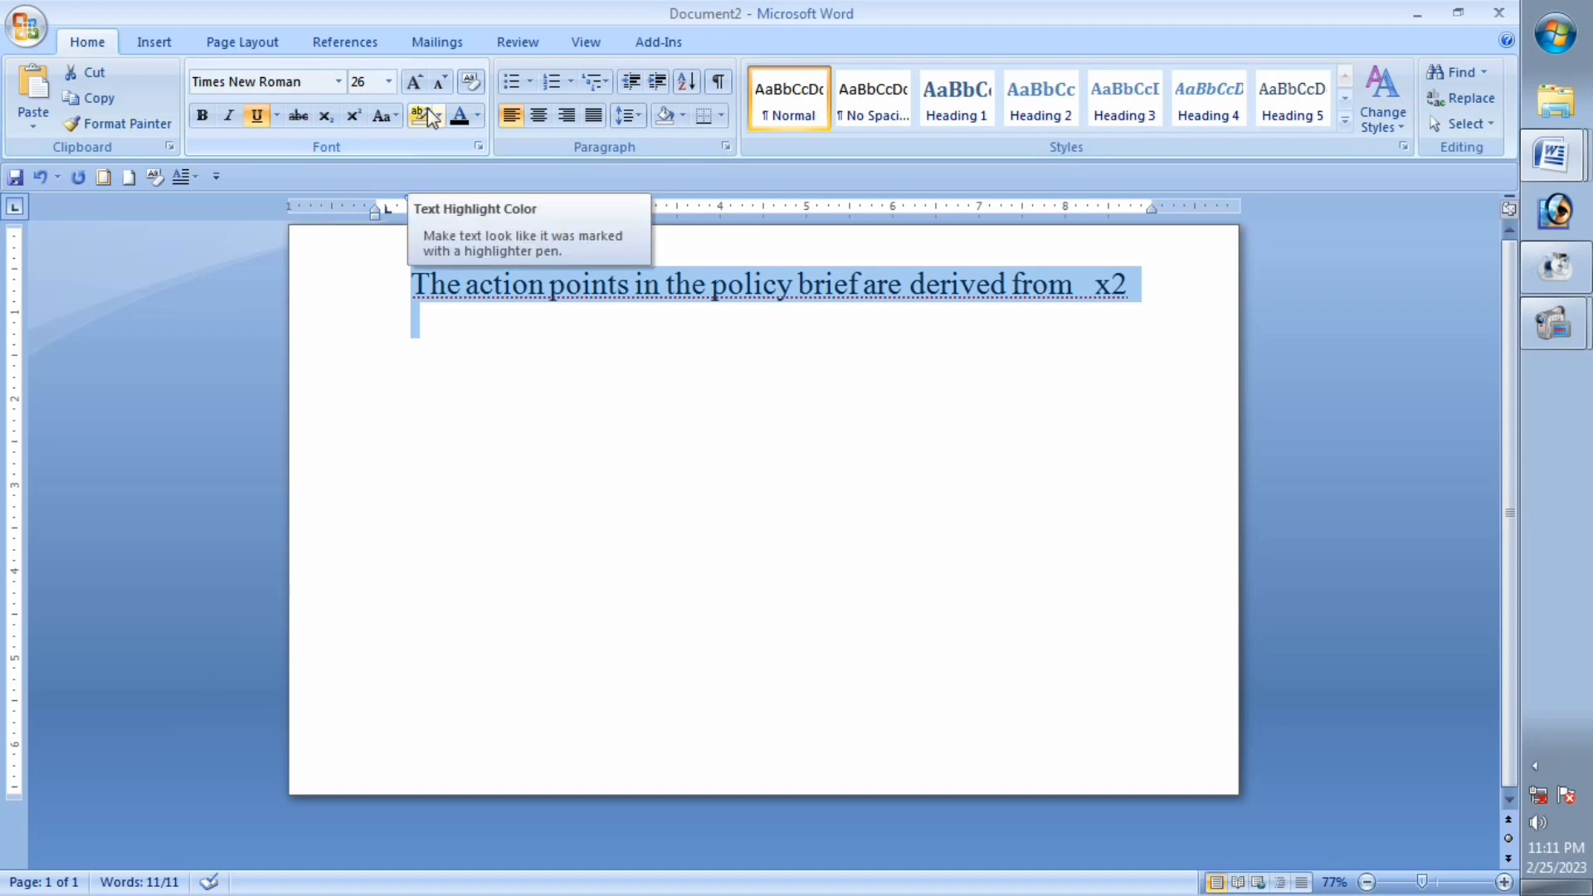
{"action": "left_click", "coordinate": [430, 116]}
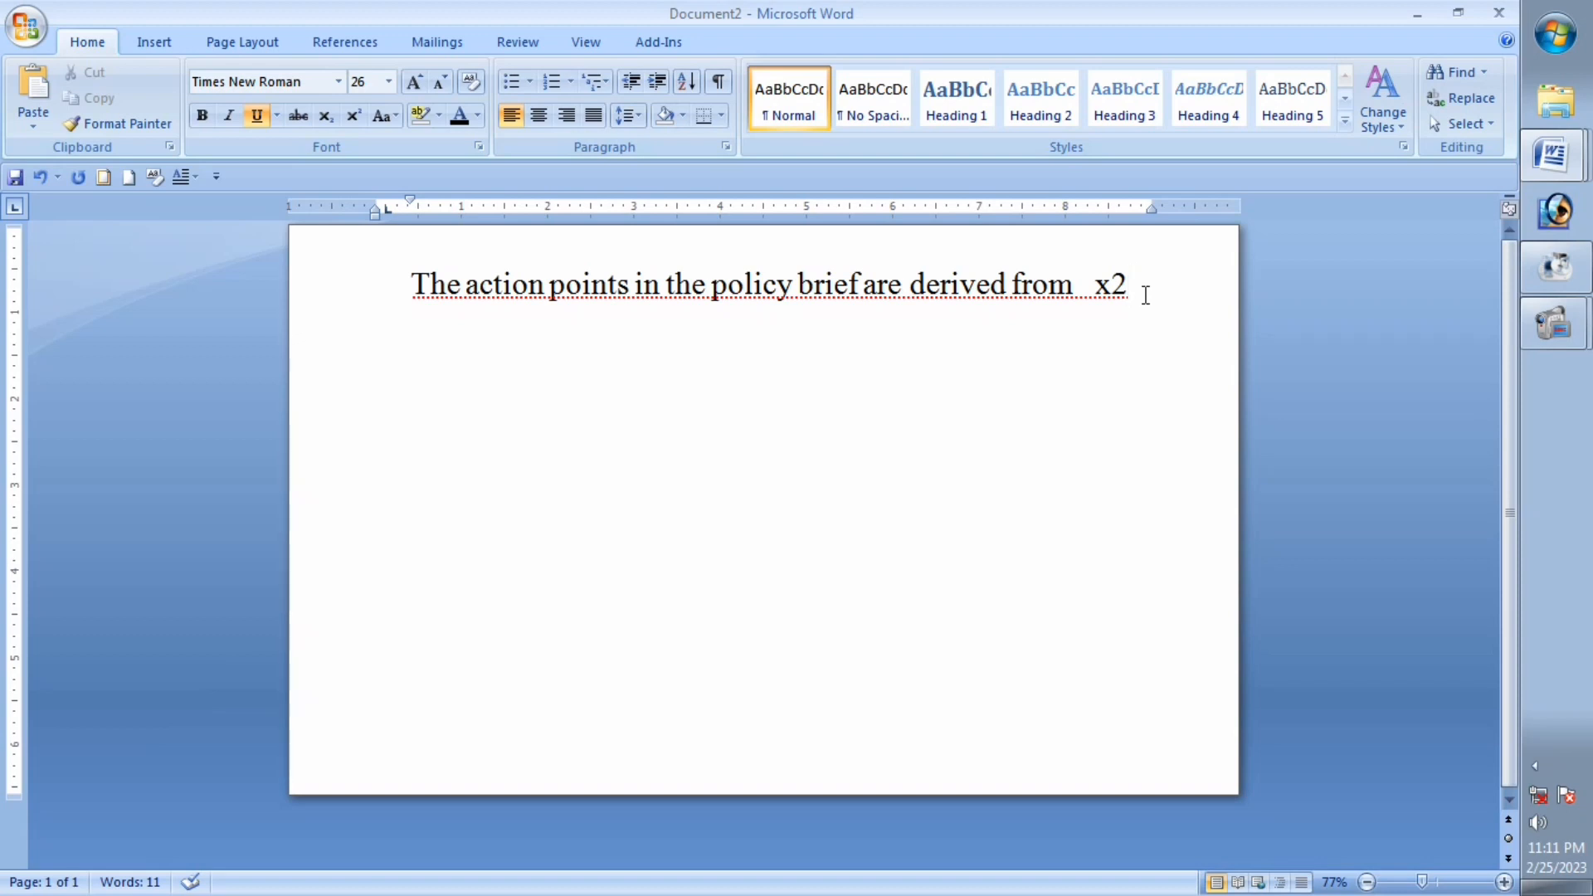
{"action": "left_click_drag", "start_coordinate": [1145, 295], "coordinate": [374, 285]}
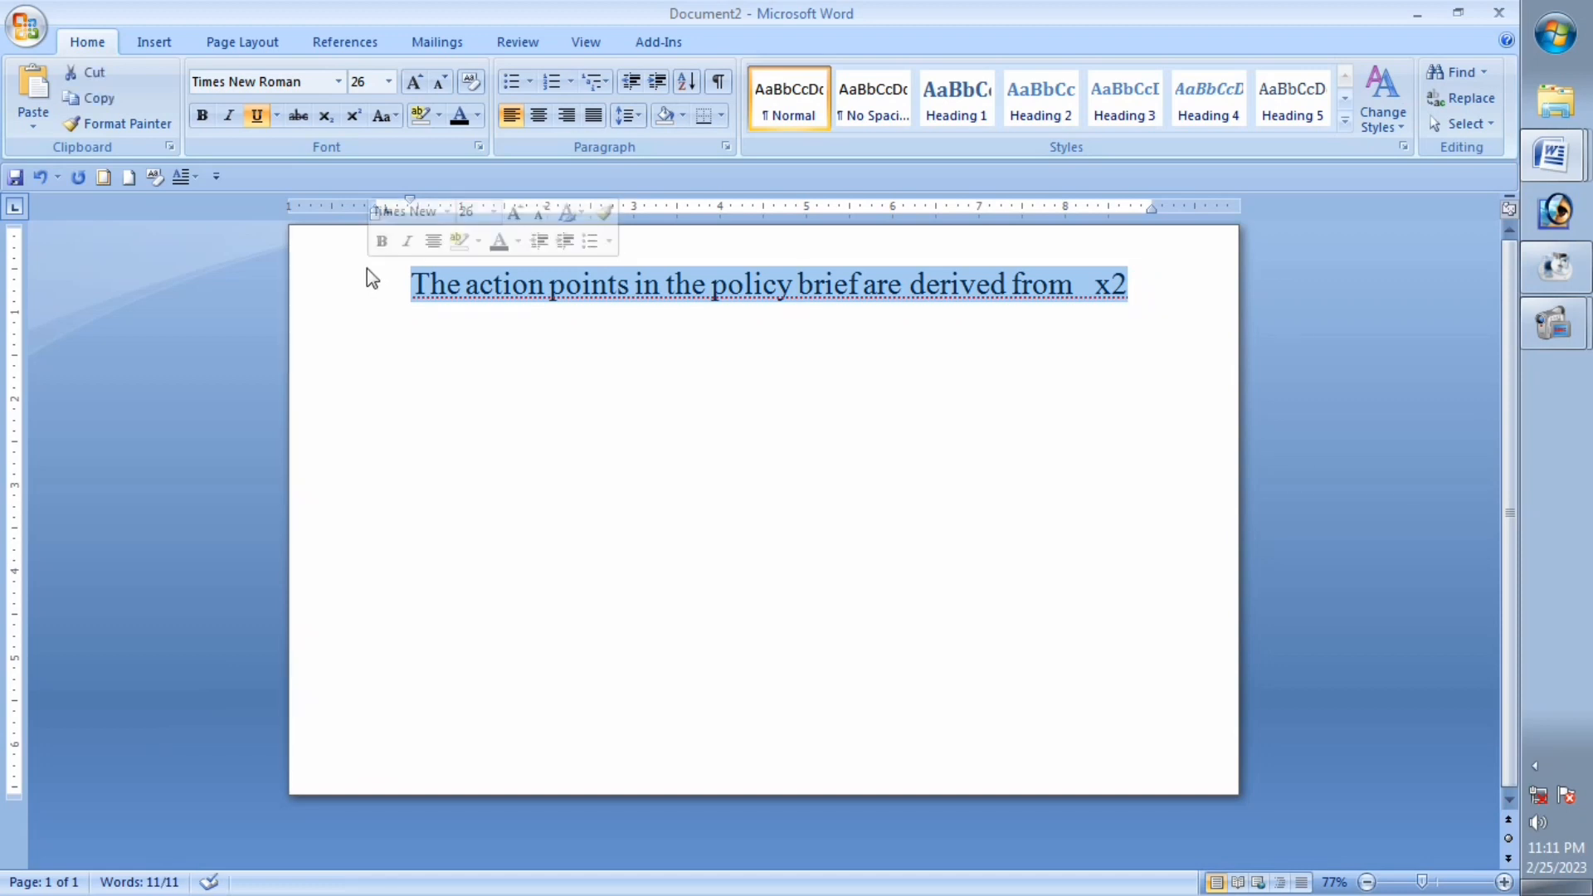
{"action": "left_click", "coordinate": [589, 291]}
Step: Highlight the whole sentence "The action points in the policy brief are derived from x2" in pink
{"action": "left_click_drag", "start_coordinate": [1138, 291], "coordinate": [409, 288]}
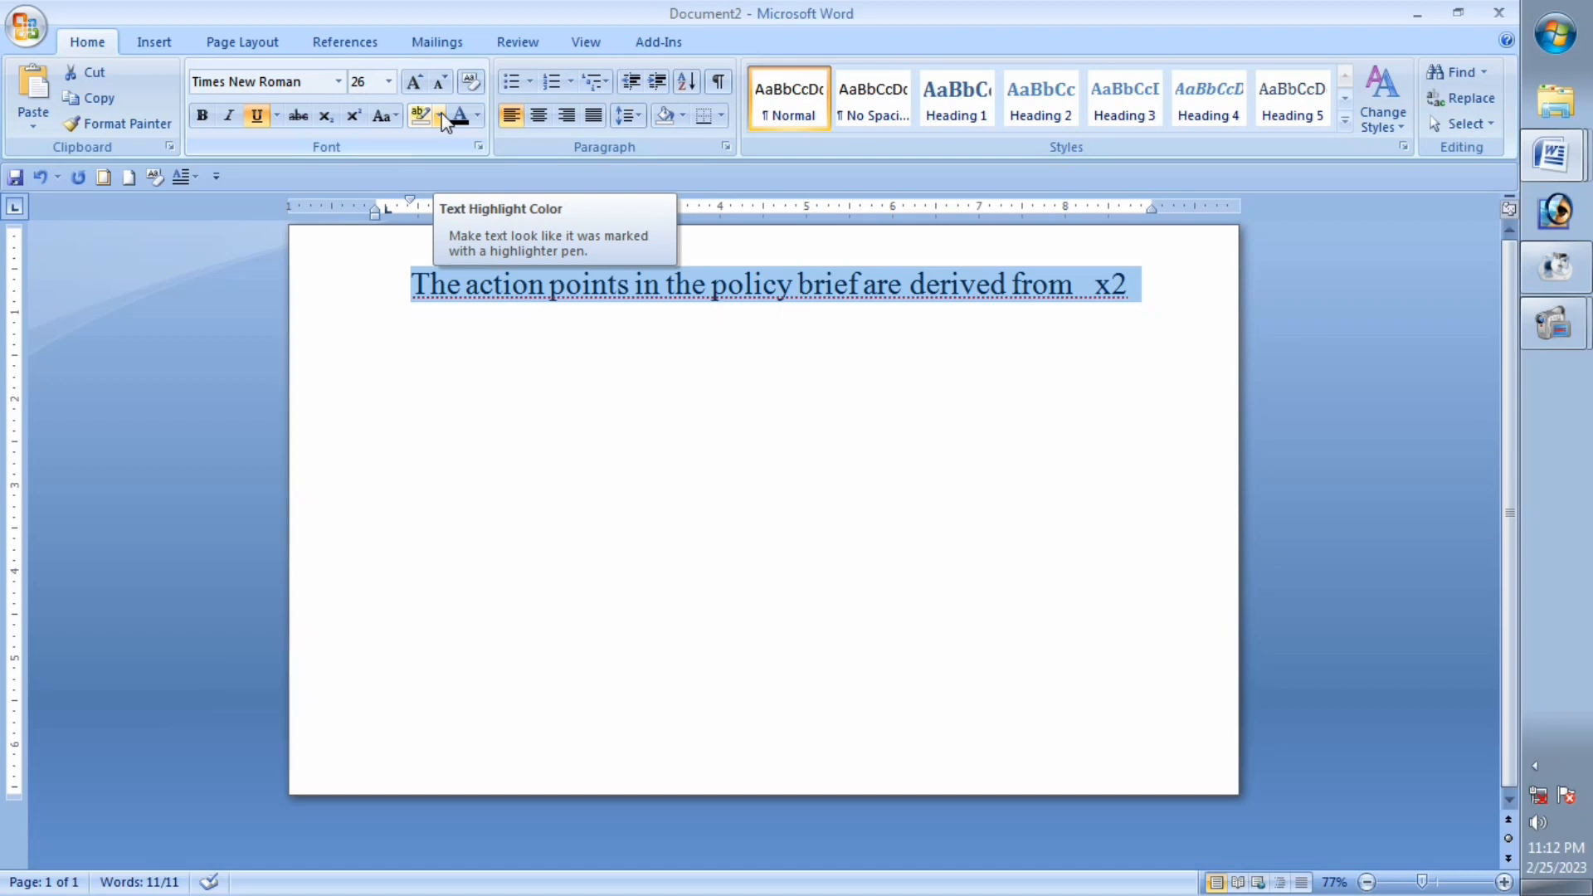
{"action": "left_click", "coordinate": [442, 117]}
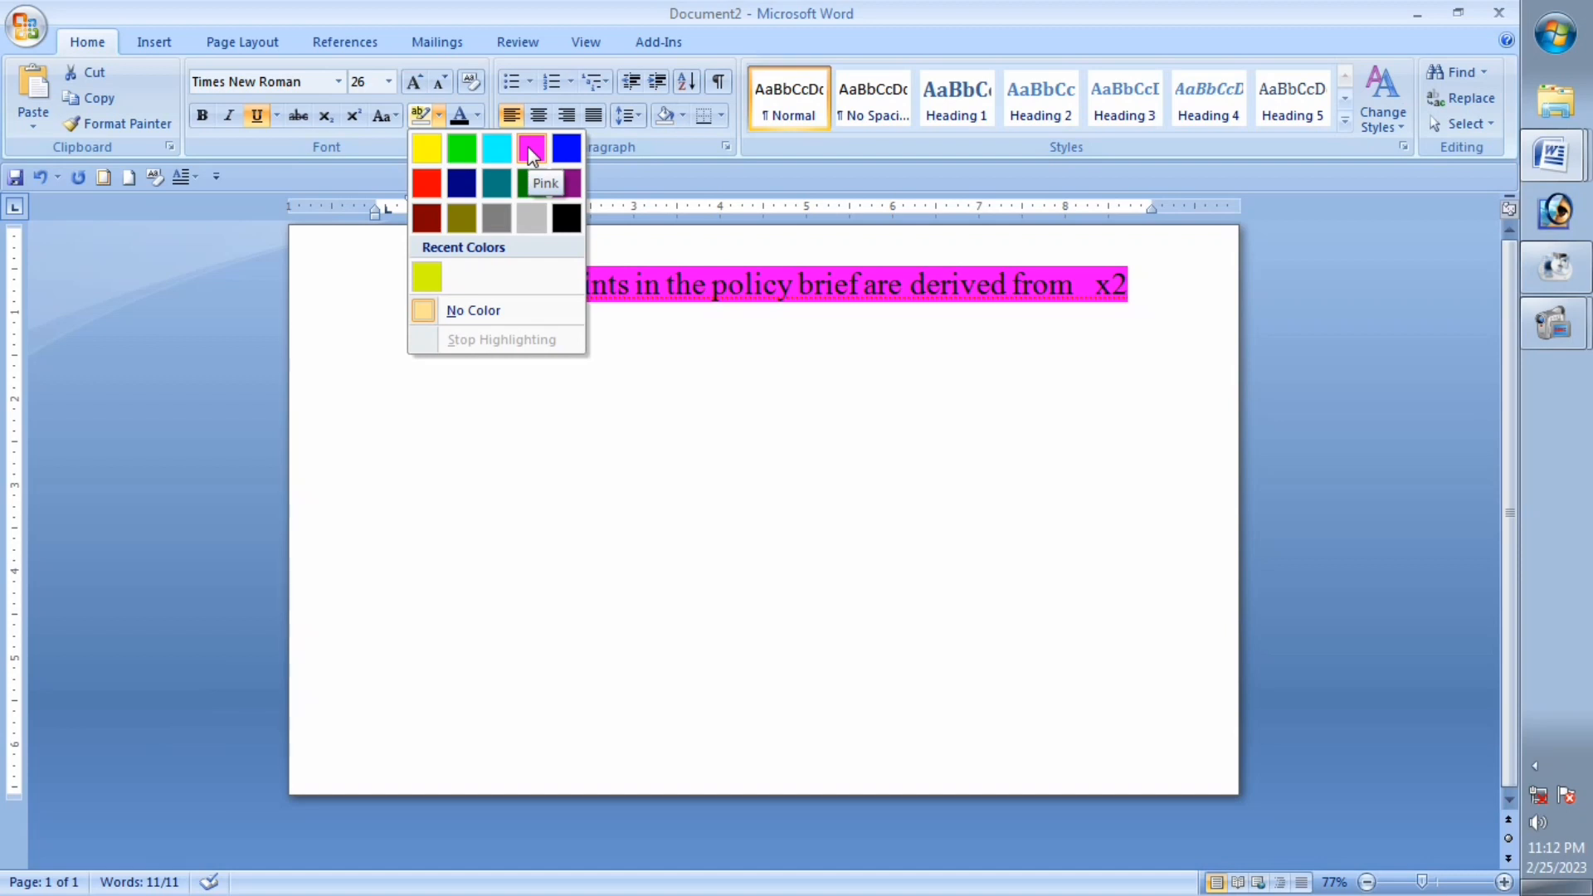
{"action": "left_click", "coordinate": [528, 154]}
{"action": "left_click", "coordinate": [611, 309]}
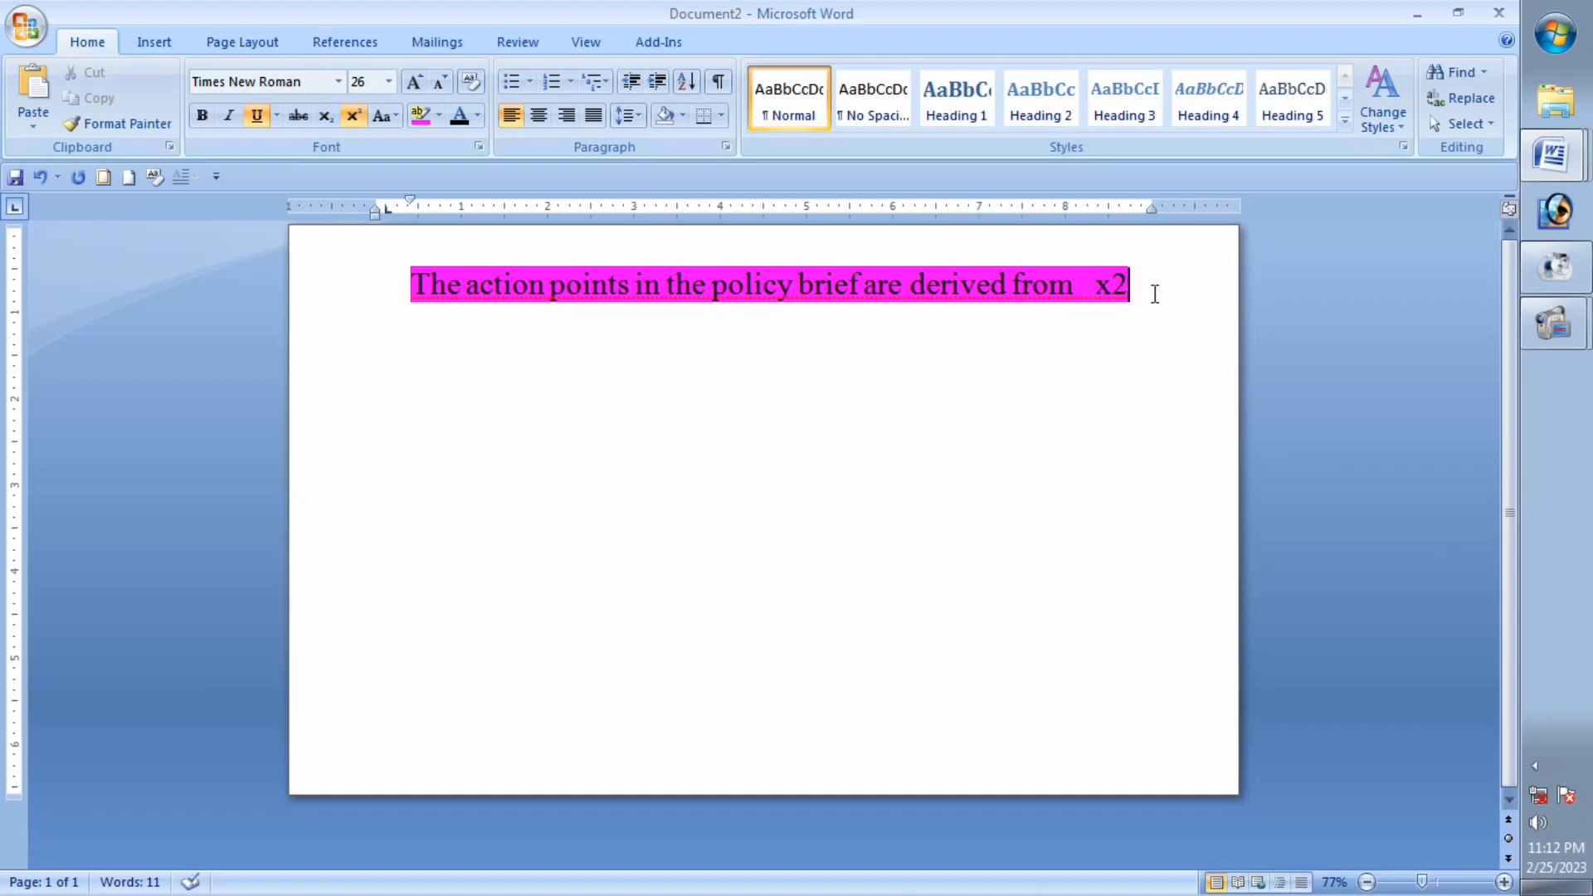
Step: Remove the pink highlight from the whole sentence
{"action": "left_click_drag", "start_coordinate": [1153, 291], "coordinate": [188, 288]}
{"action": "left_click", "coordinate": [624, 341]}
{"action": "left_click_drag", "start_coordinate": [1176, 302], "coordinate": [124, 285]}
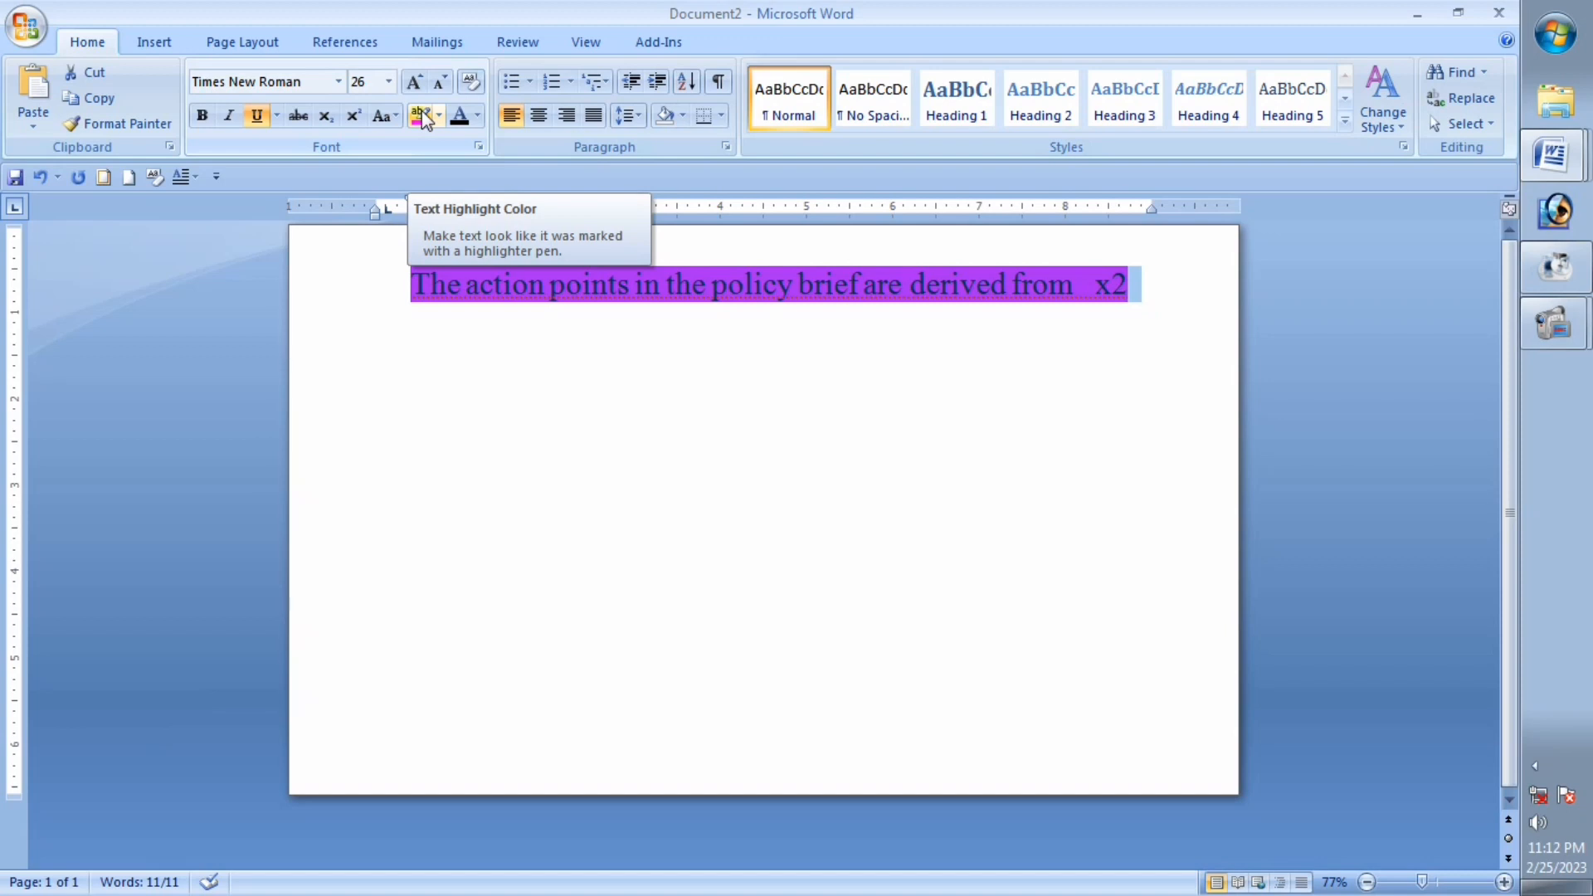
{"action": "left_click", "coordinate": [422, 116]}
{"action": "left_click", "coordinate": [456, 311]}
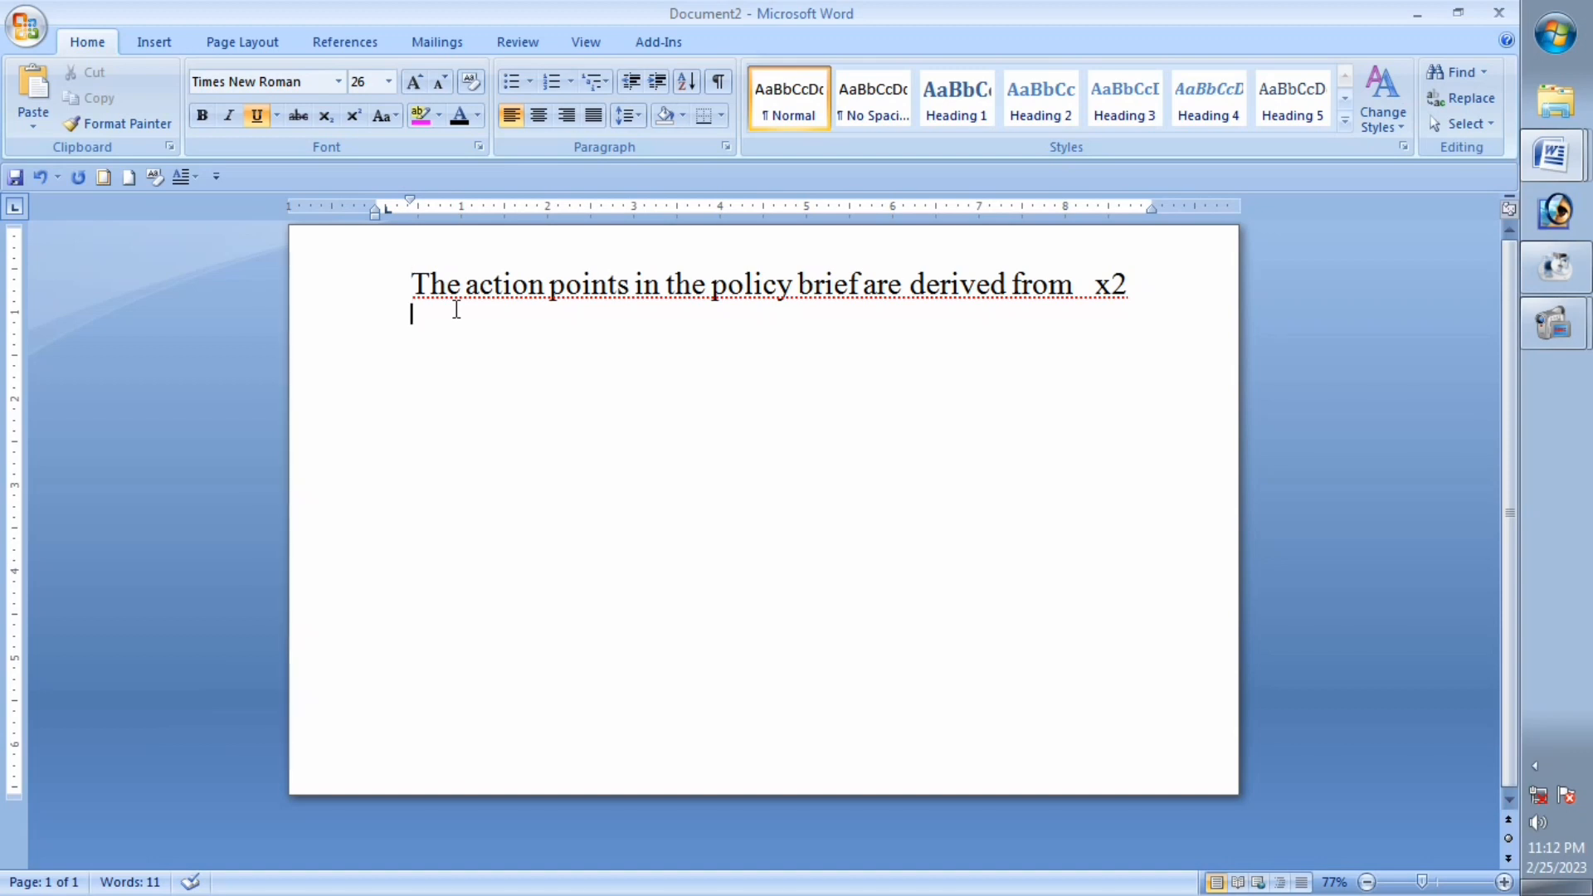
{"action": "key", "text": "ctrl+shift+plus"}
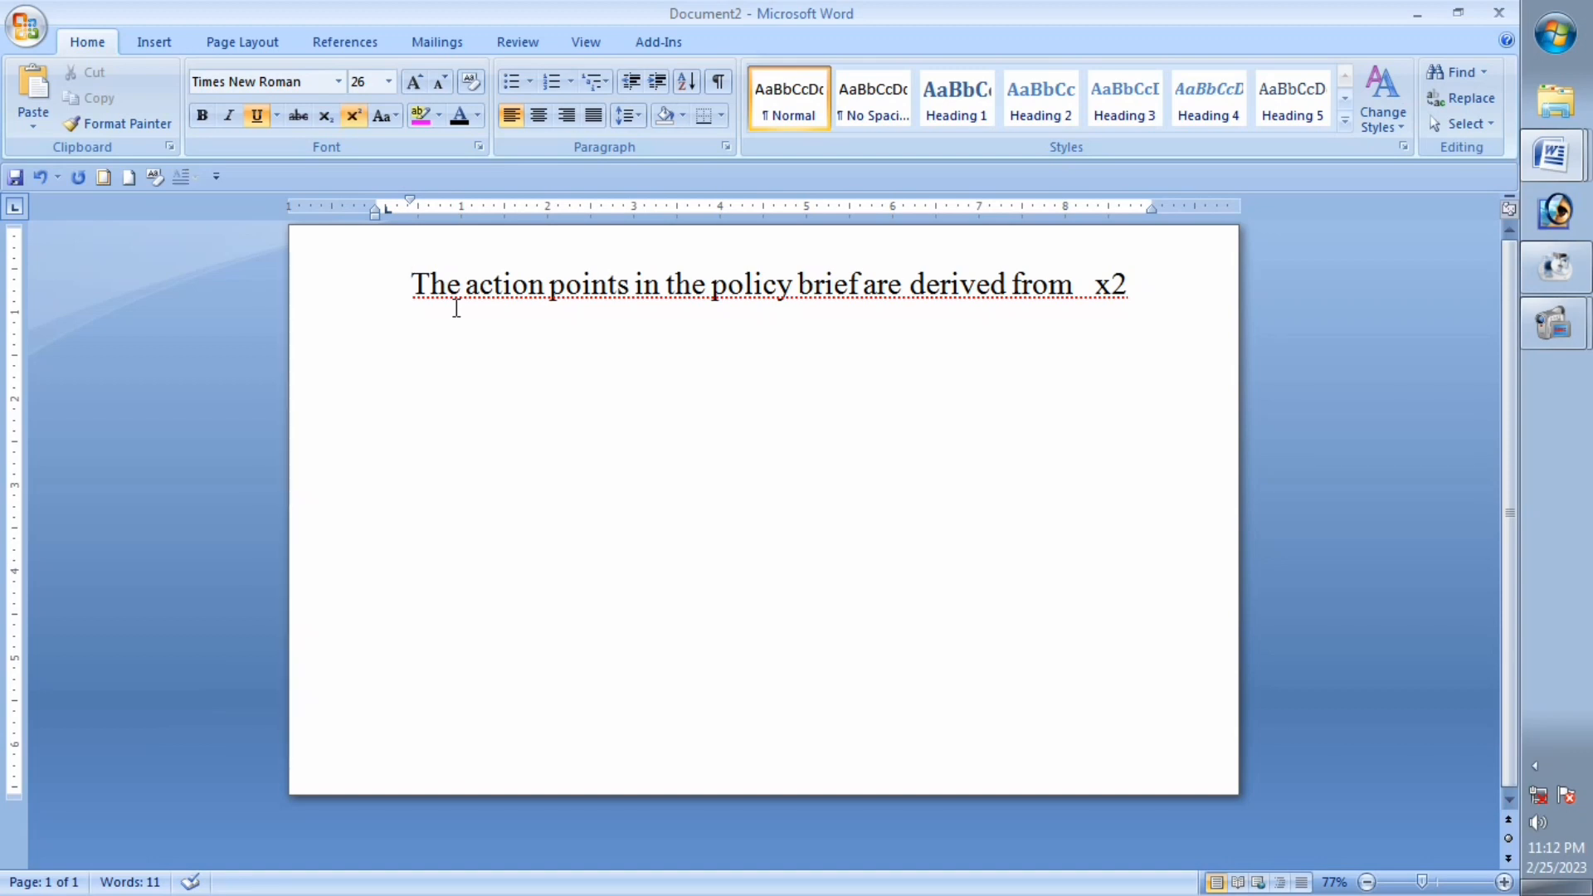
Step: Reapply the pink text highlight to the entire sentence
{"action": "left_click_drag", "start_coordinate": [410, 282], "coordinate": [1205, 295]}
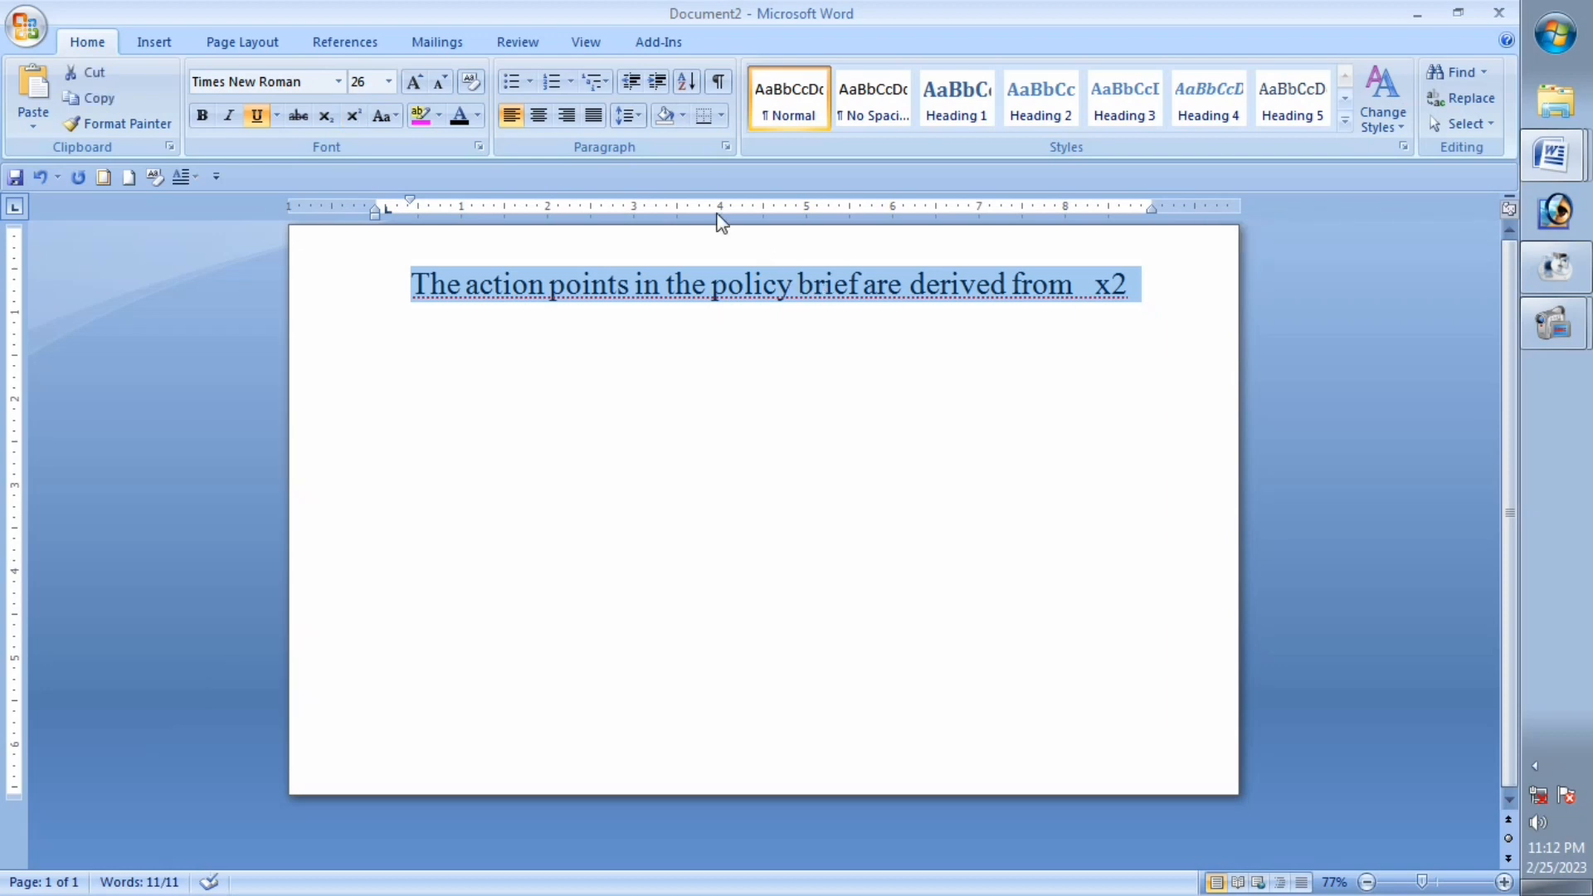
{"action": "left_click", "coordinate": [424, 120]}
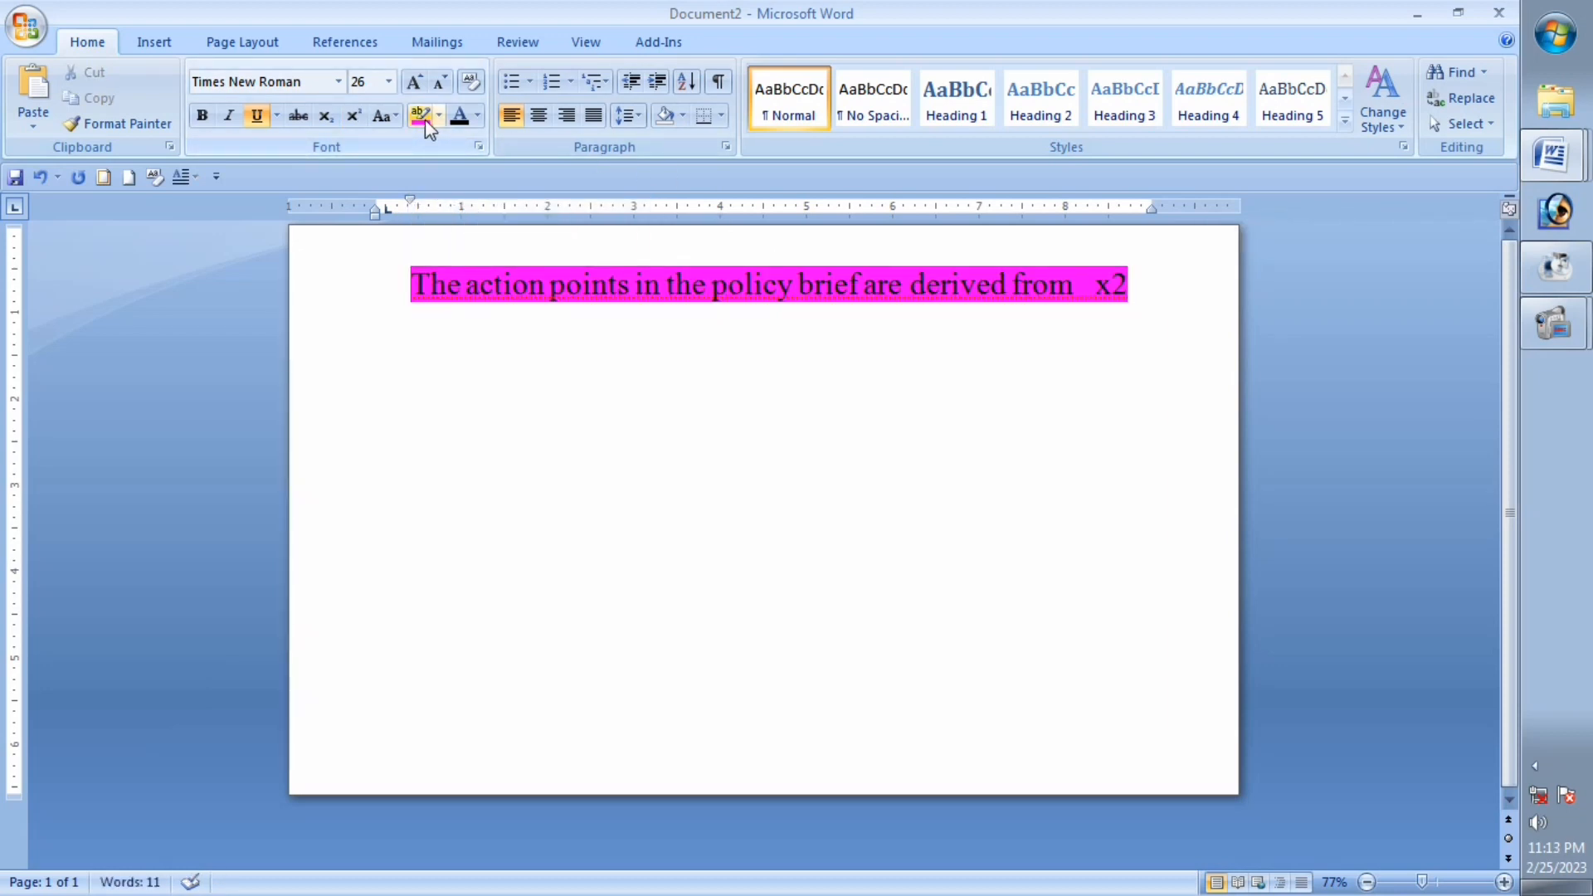
{"action": "left_click", "coordinate": [554, 287]}
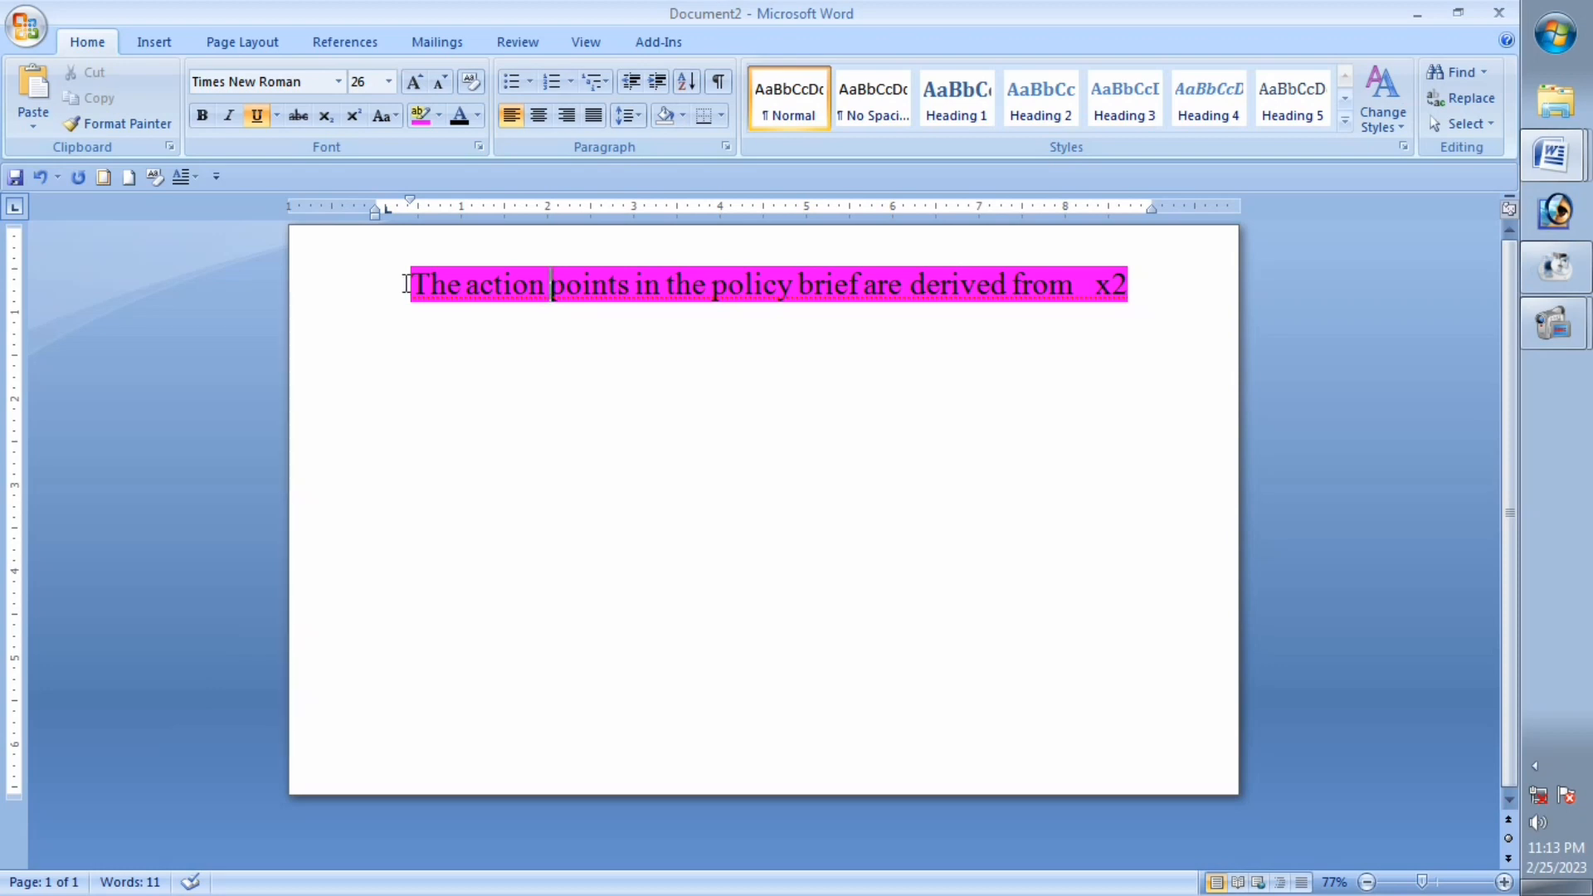
Step: Change the sentence's highlight colour to green
{"action": "left_click_drag", "start_coordinate": [405, 284], "coordinate": [1159, 286]}
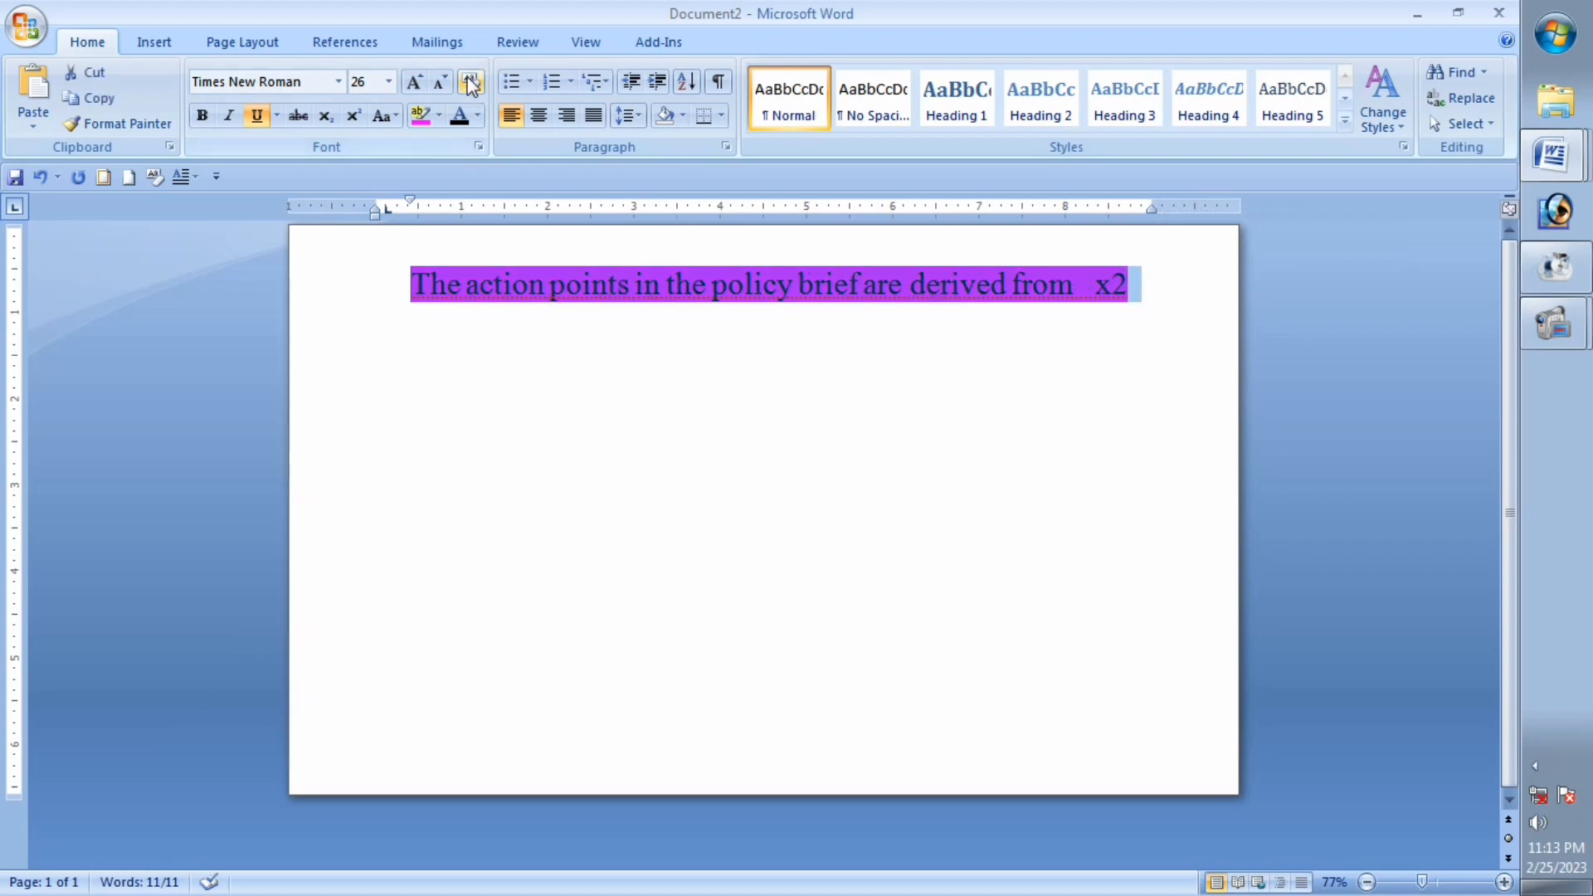
{"action": "left_click", "coordinate": [440, 116]}
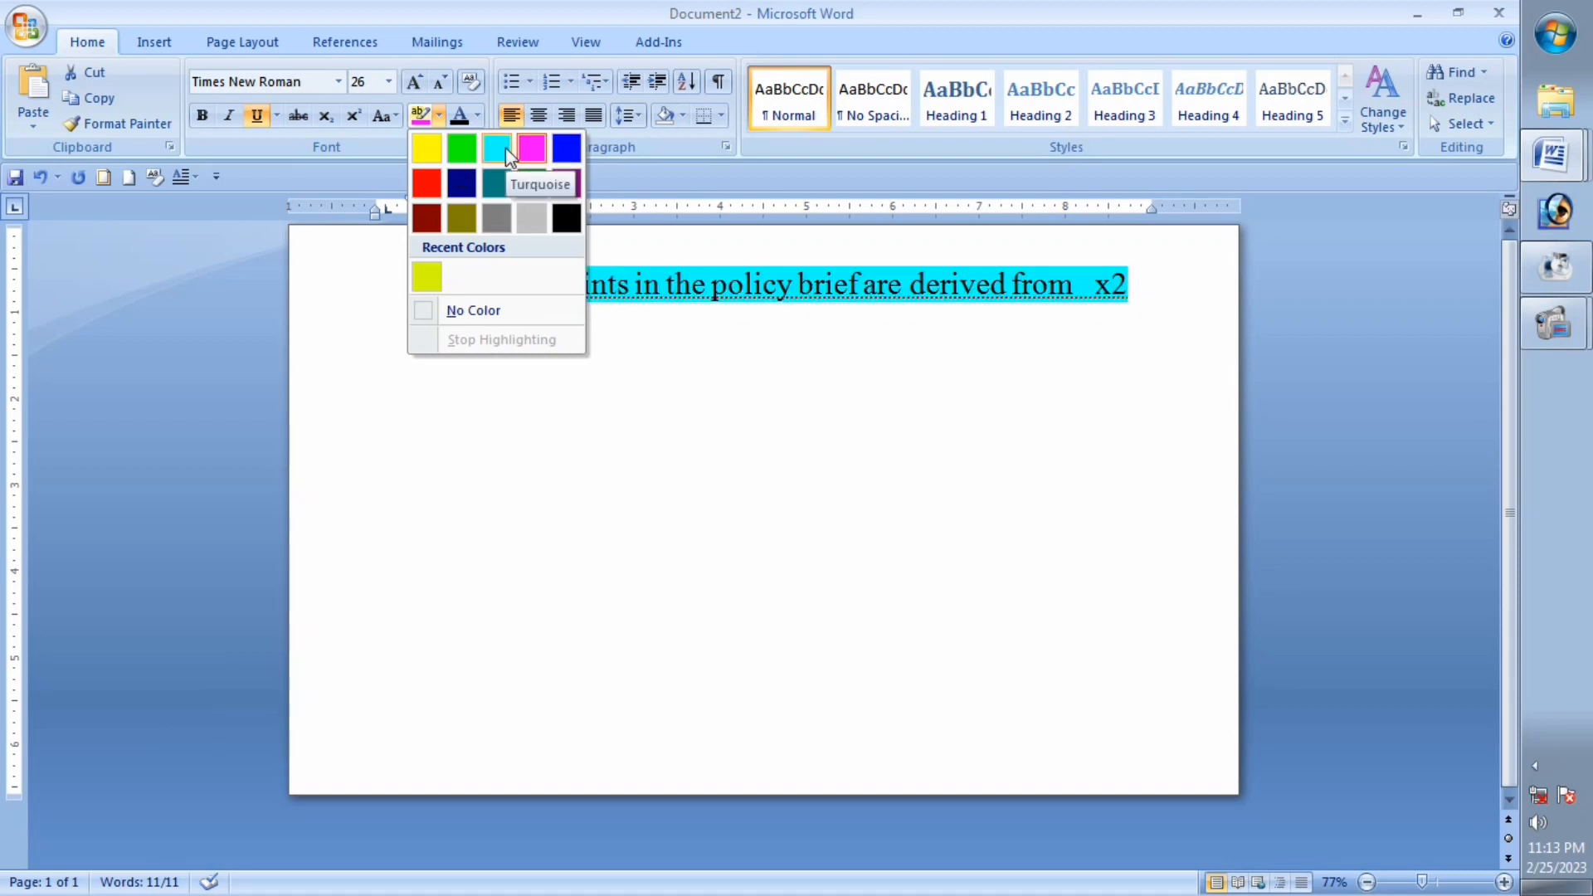
{"action": "left_click", "coordinate": [456, 147]}
{"action": "left_click", "coordinate": [541, 342]}
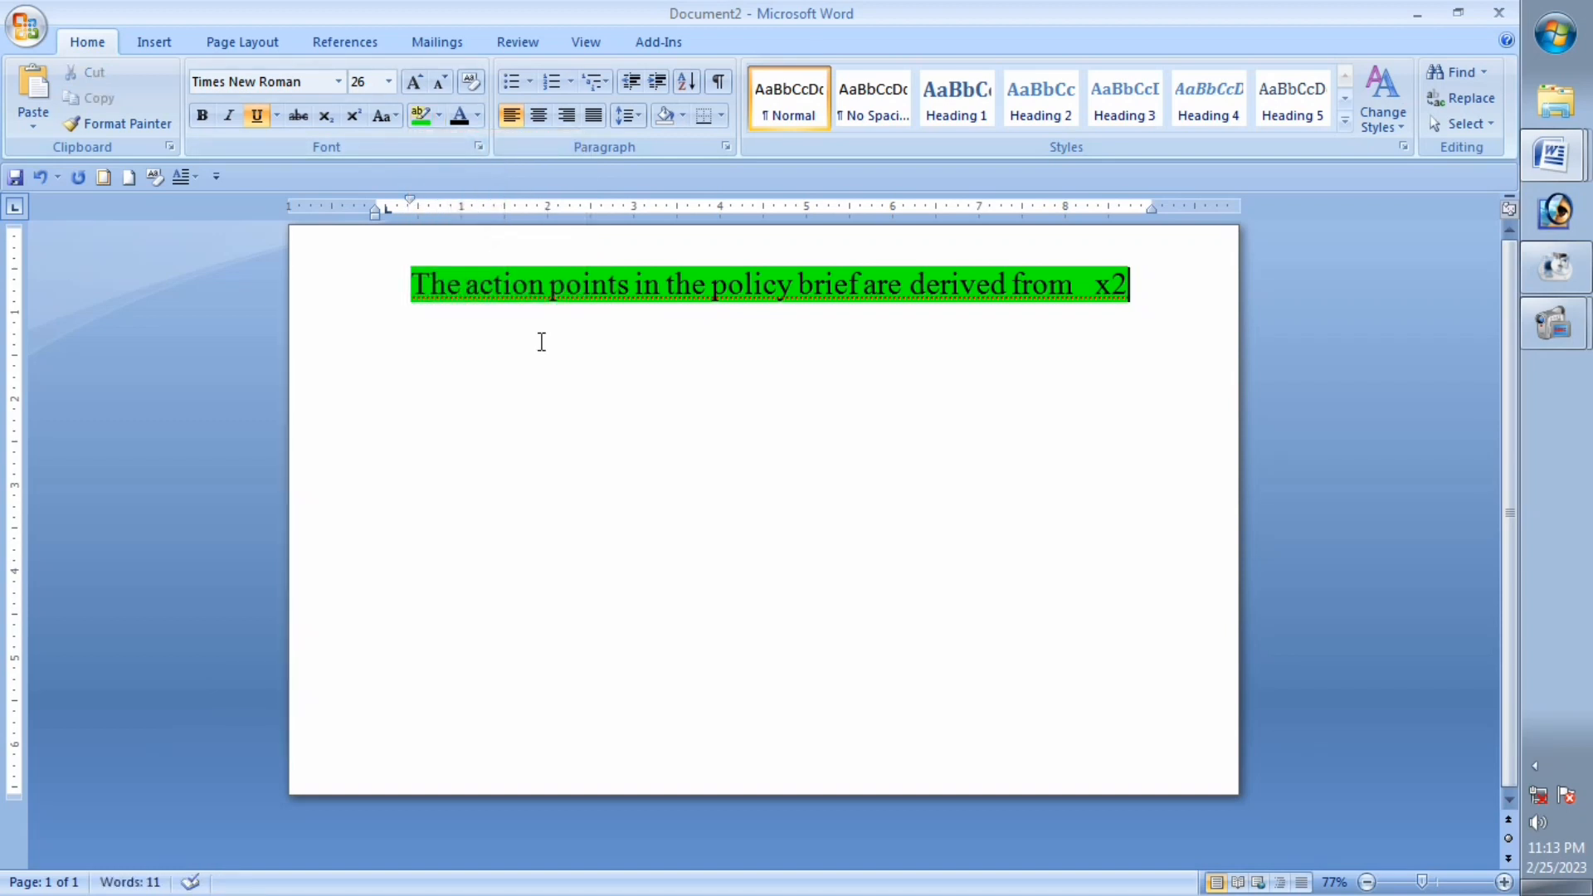
{"action": "key", "text": "Return"}
{"action": "key", "text": "ctrl+shift+equal"}
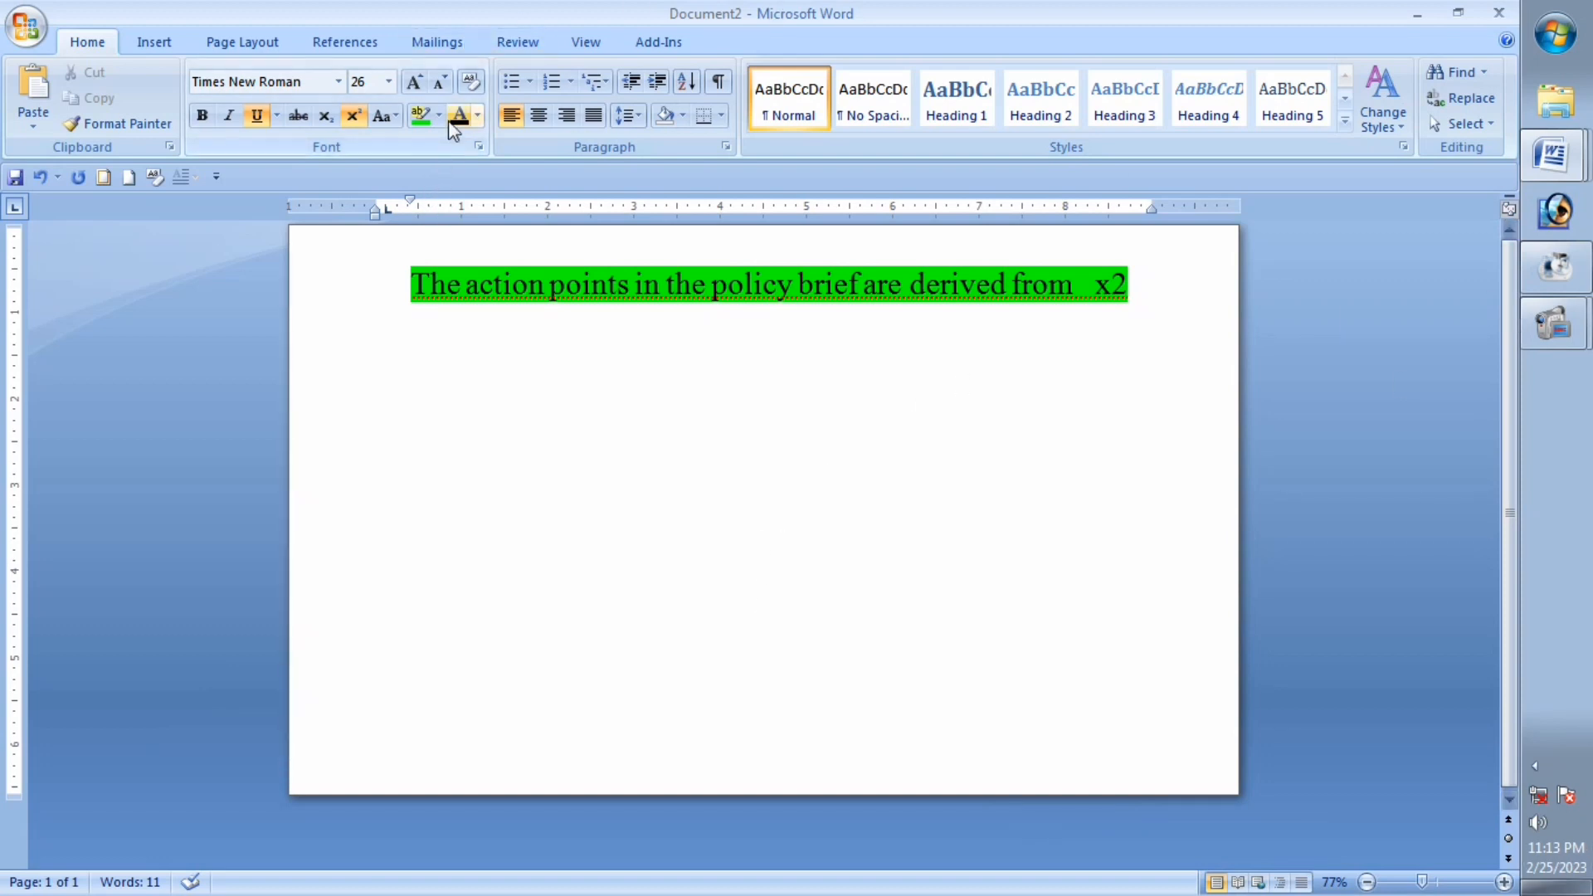
Step: Remove the green highlight from the sentence and apply it again
{"action": "left_click_drag", "start_coordinate": [410, 284], "coordinate": [1202, 288]}
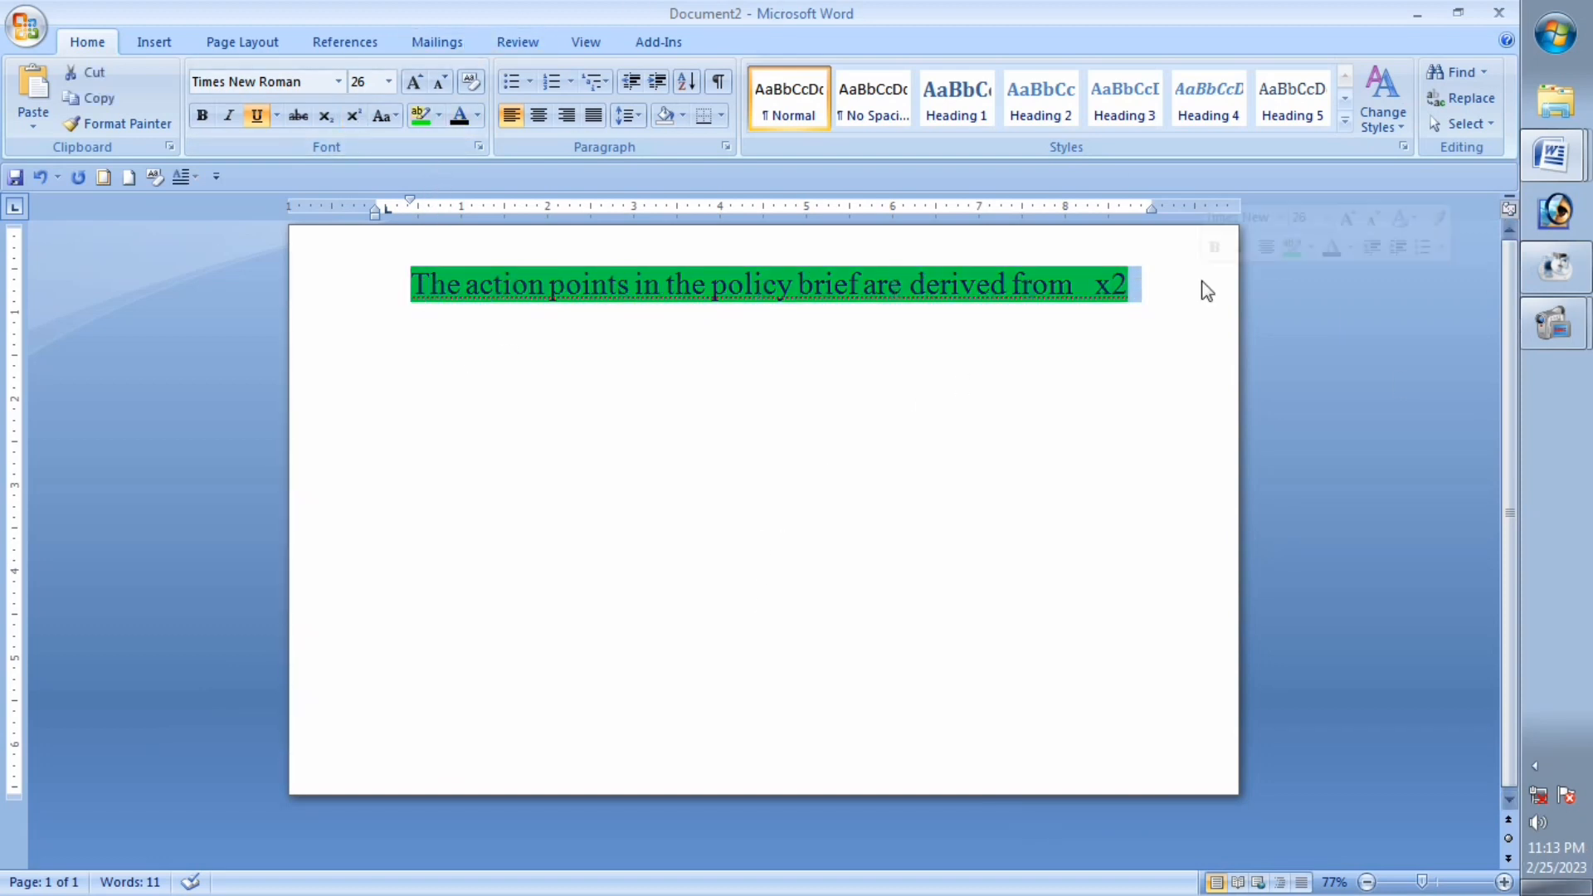
{"action": "left_click", "coordinate": [420, 113]}
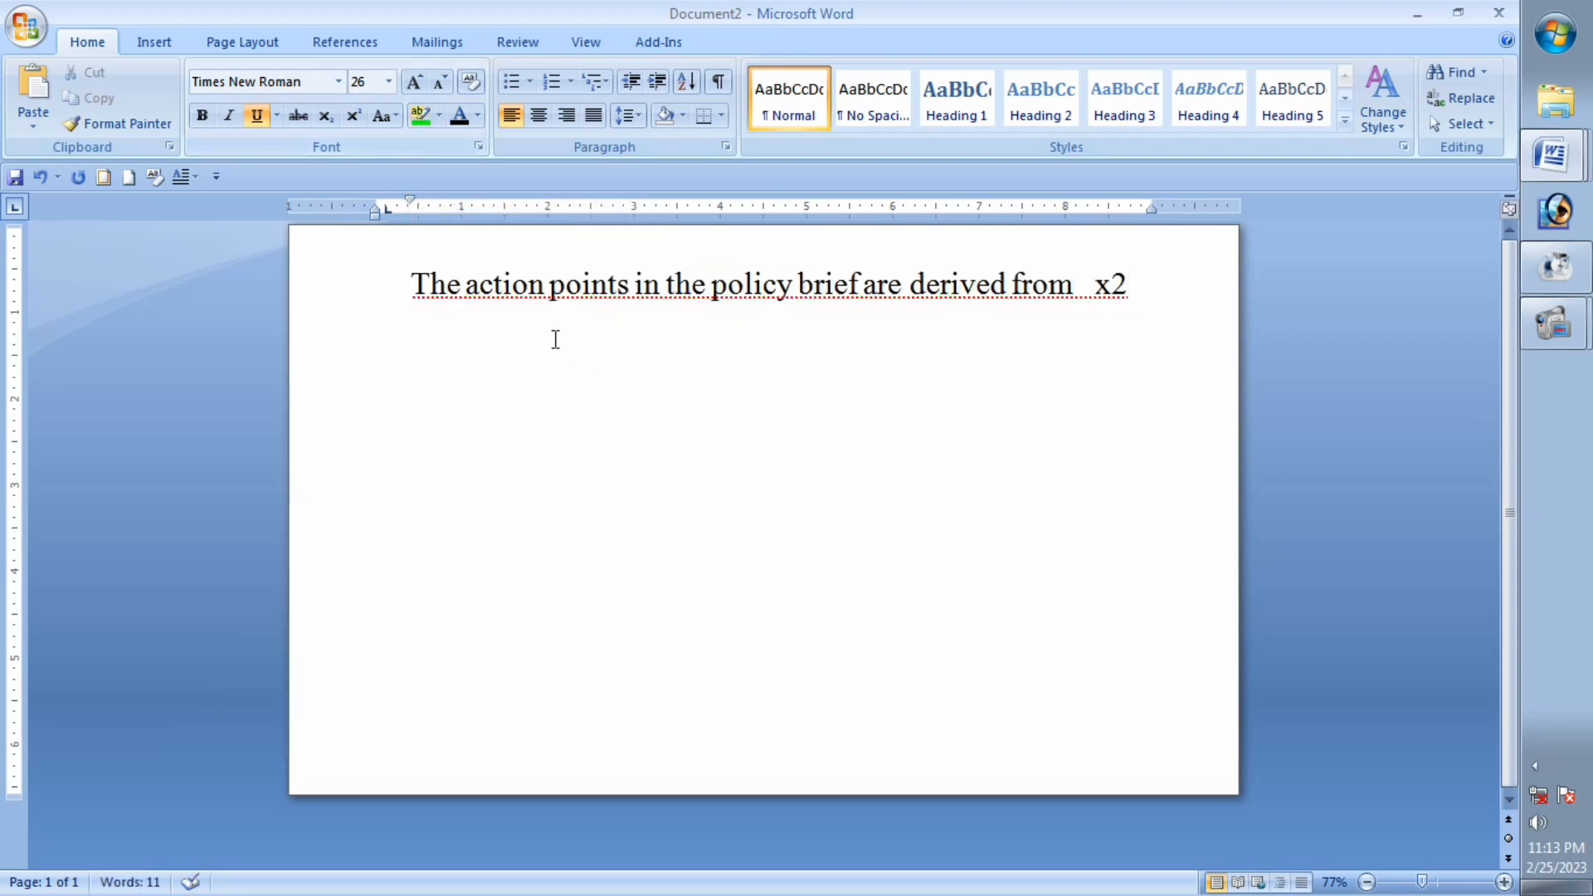
{"action": "left_click_drag", "start_coordinate": [387, 299], "coordinate": [1153, 269]}
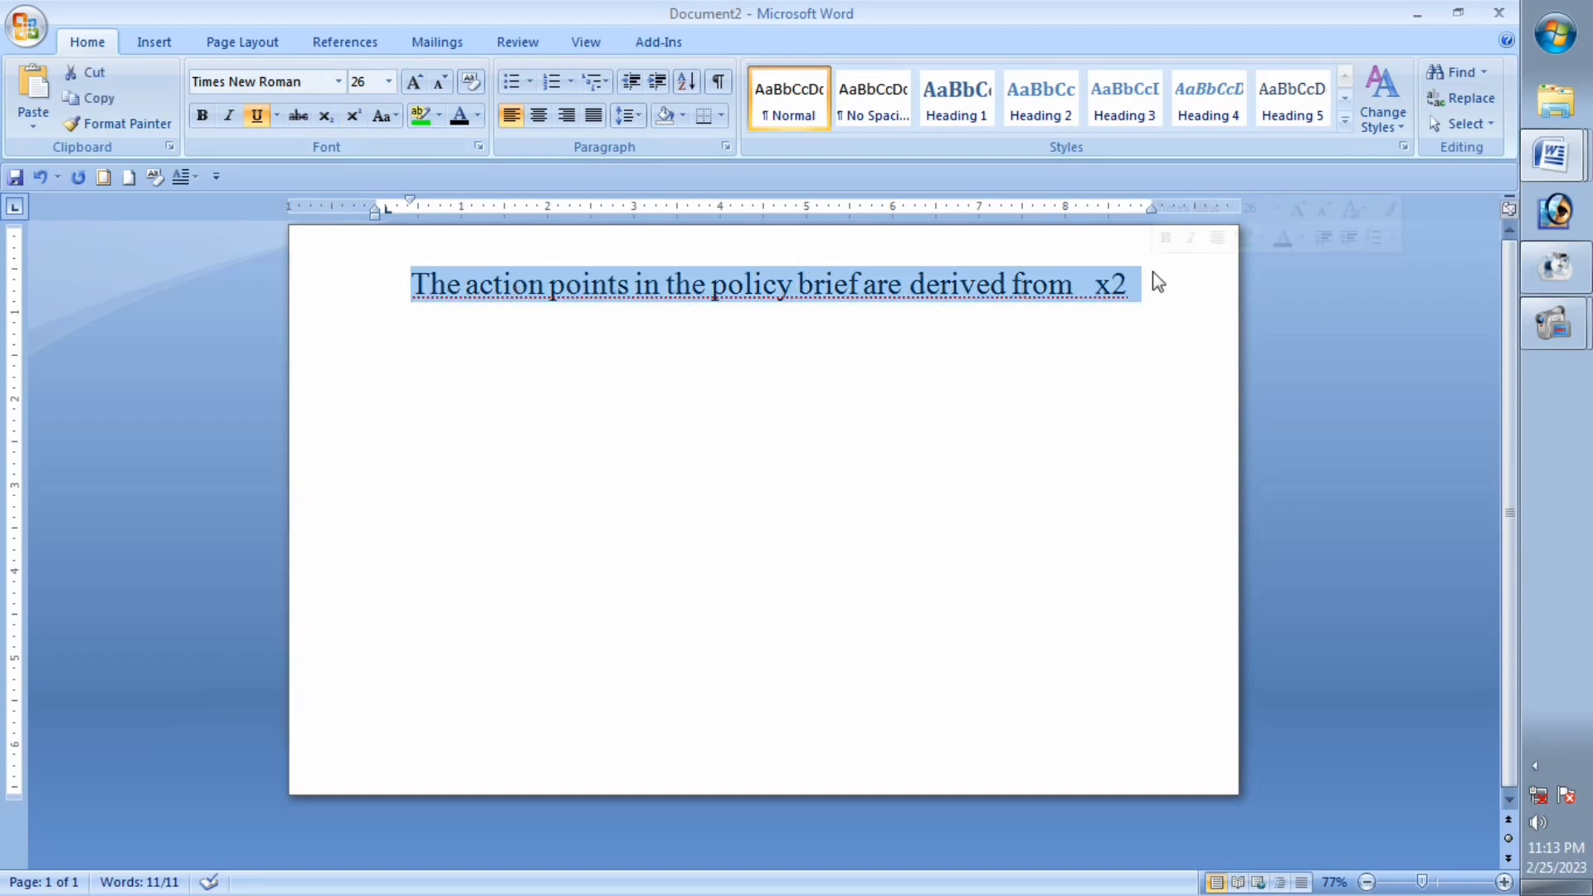
{"action": "left_click", "coordinate": [419, 121]}
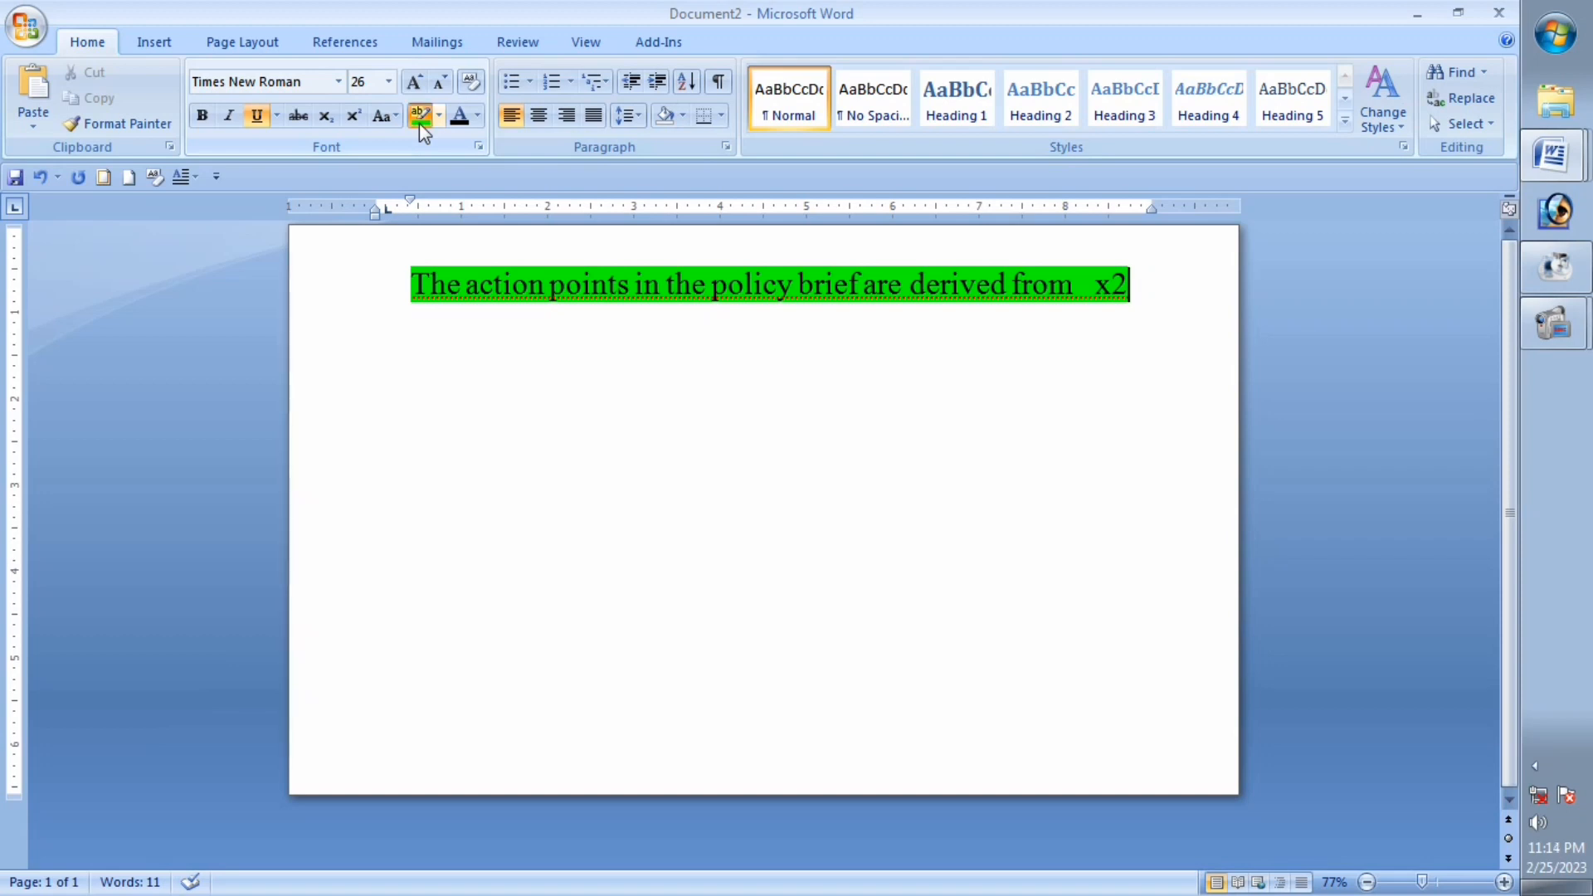
Step: Toggle the green highlight by sweeping the highlighter pen over the sentence, ending with it cleared, and switch the pen off
{"action": "left_click", "coordinate": [427, 121]}
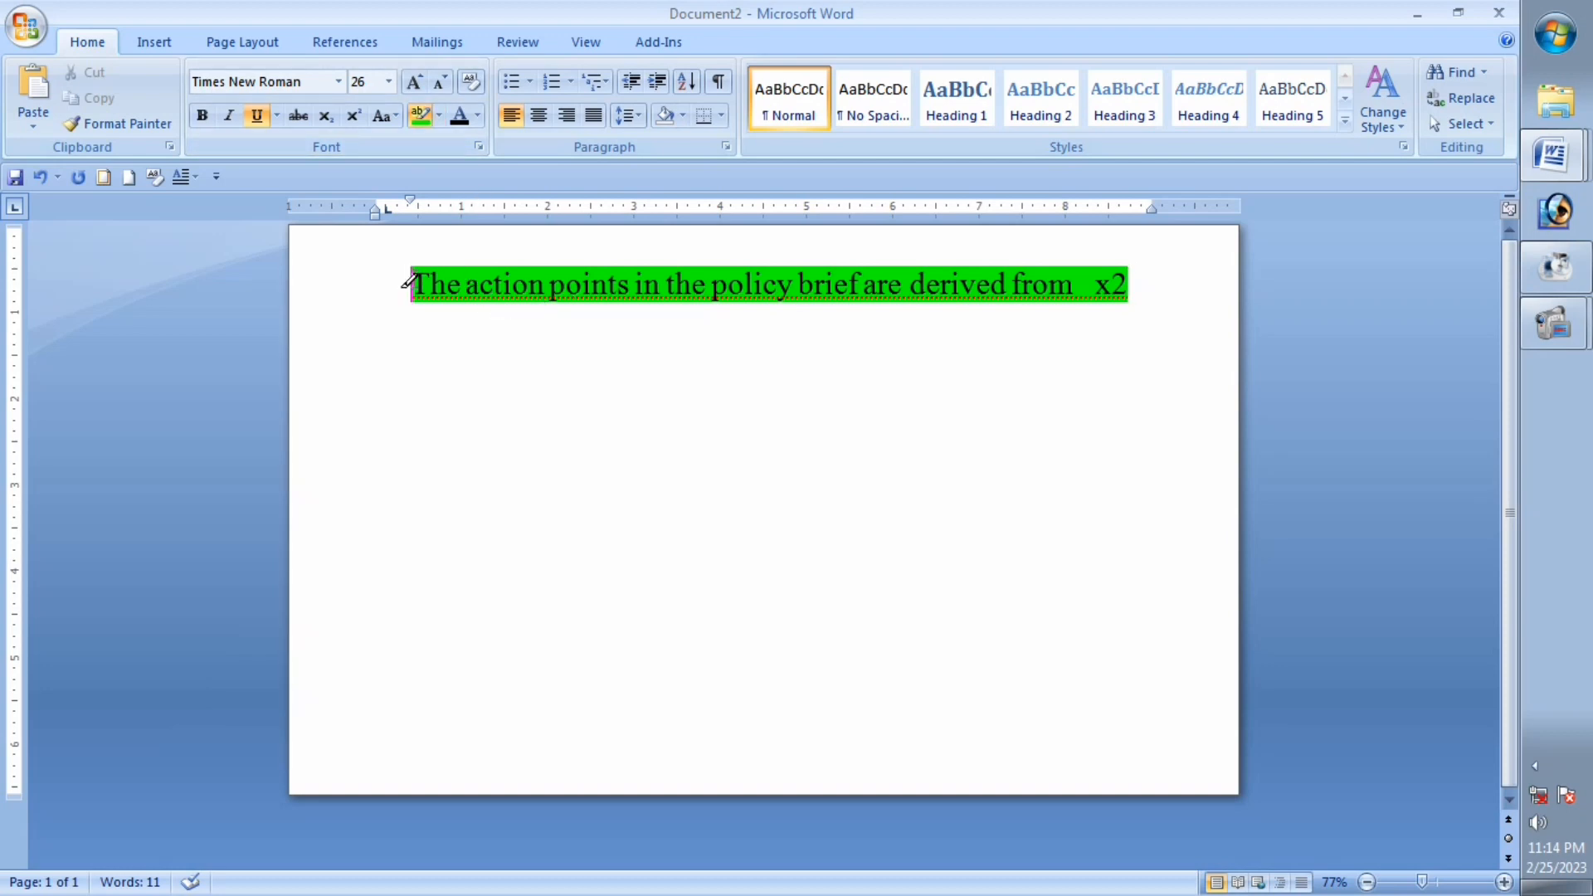
{"action": "left_click_drag", "start_coordinate": [409, 285], "coordinate": [1153, 297]}
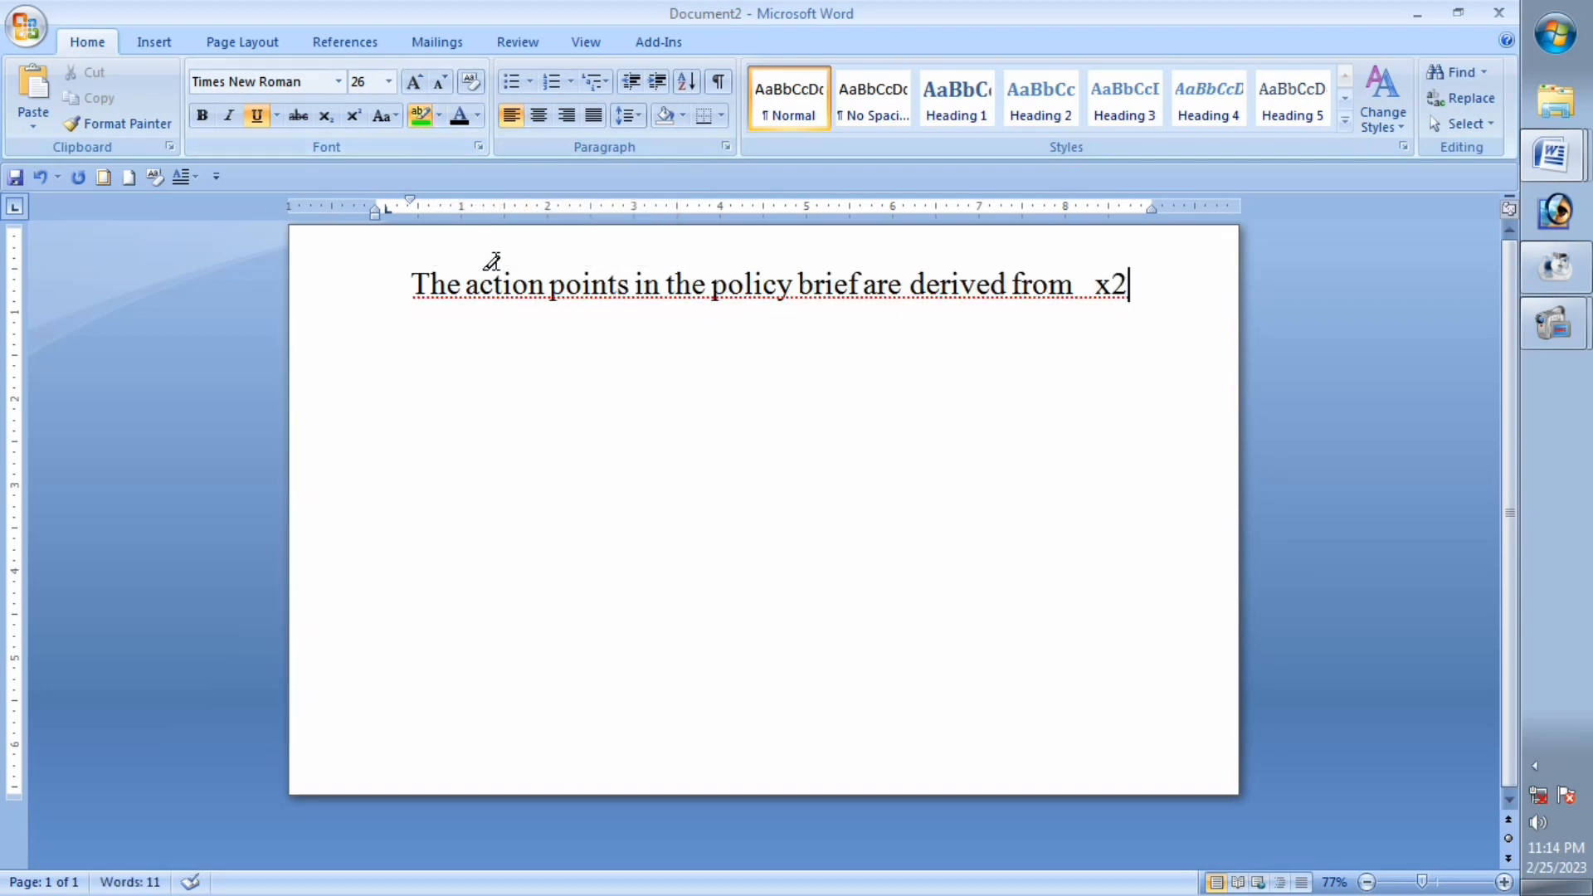
{"action": "left_click", "coordinate": [383, 284]}
{"action": "left_click_drag", "start_coordinate": [751, 290], "coordinate": [1060, 272]}
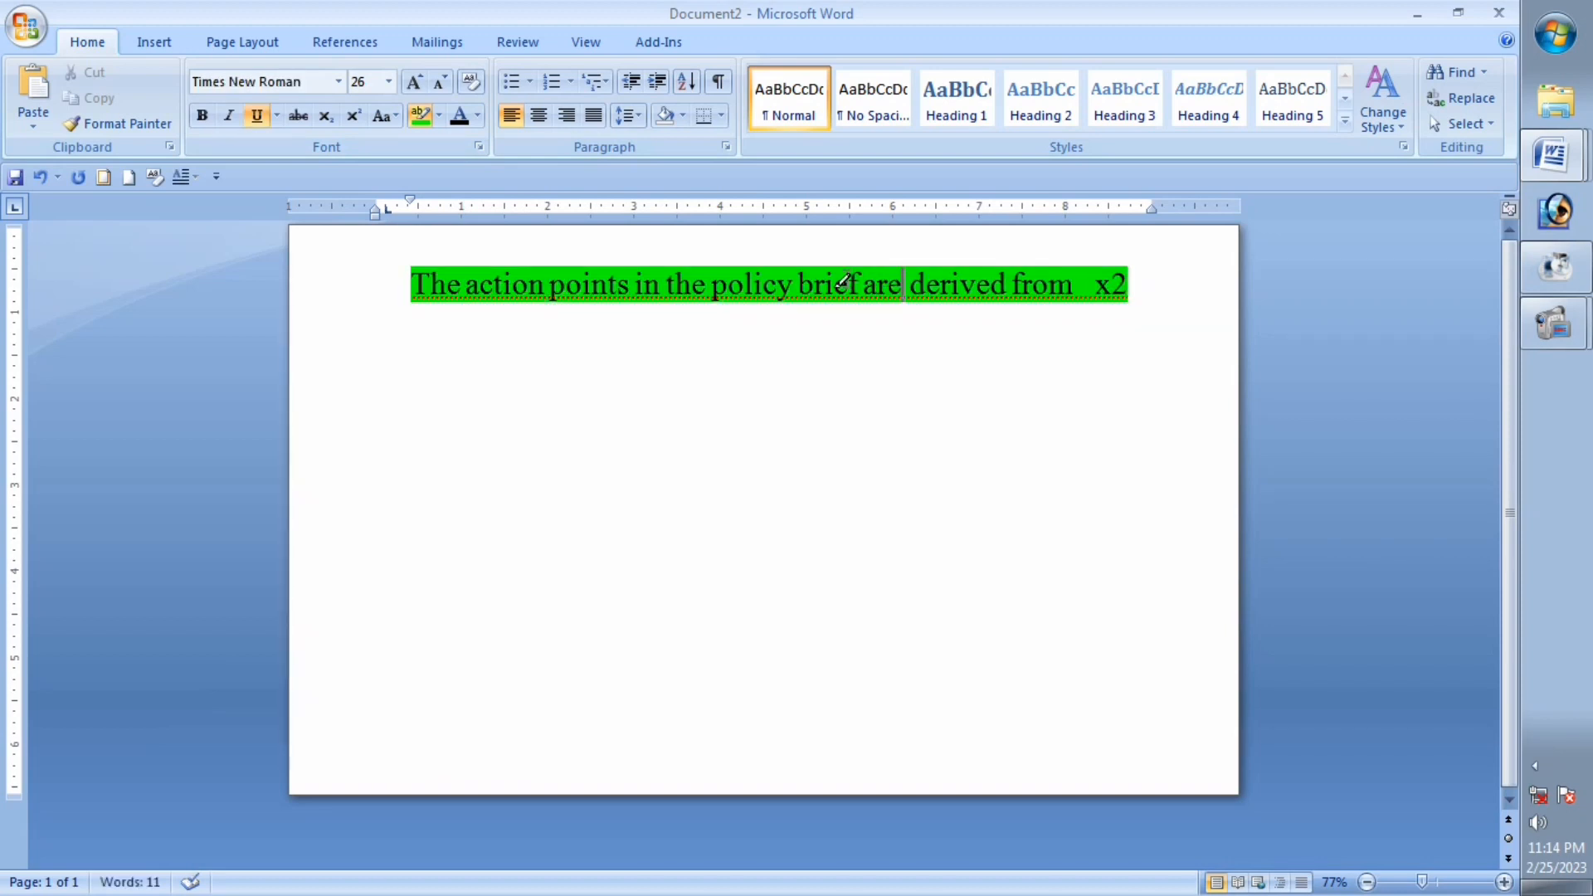
{"action": "mouse_move", "coordinate": [1147, 296]}
{"action": "left_mouse_down"}
{"action": "mouse_move", "coordinate": [416, 313]}
{"action": "mouse_move", "coordinate": [404, 291]}
{"action": "mouse_move", "coordinate": [1203, 296]}
{"action": "left_mouse_up"}
{"action": "left_click", "coordinate": [415, 116]}
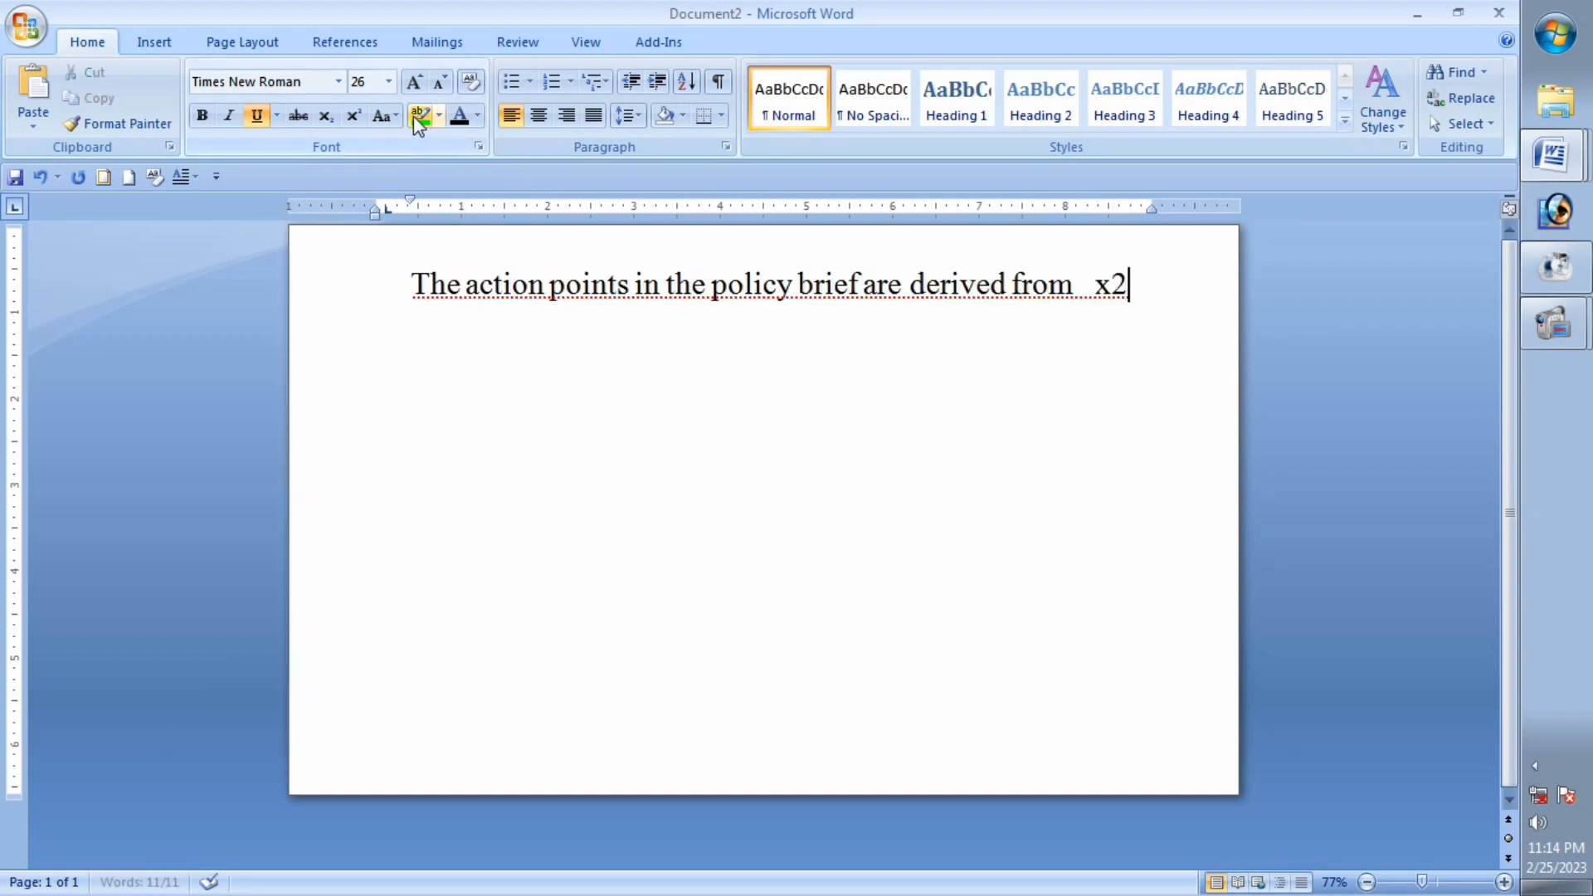
{"action": "left_click", "coordinate": [520, 275]}
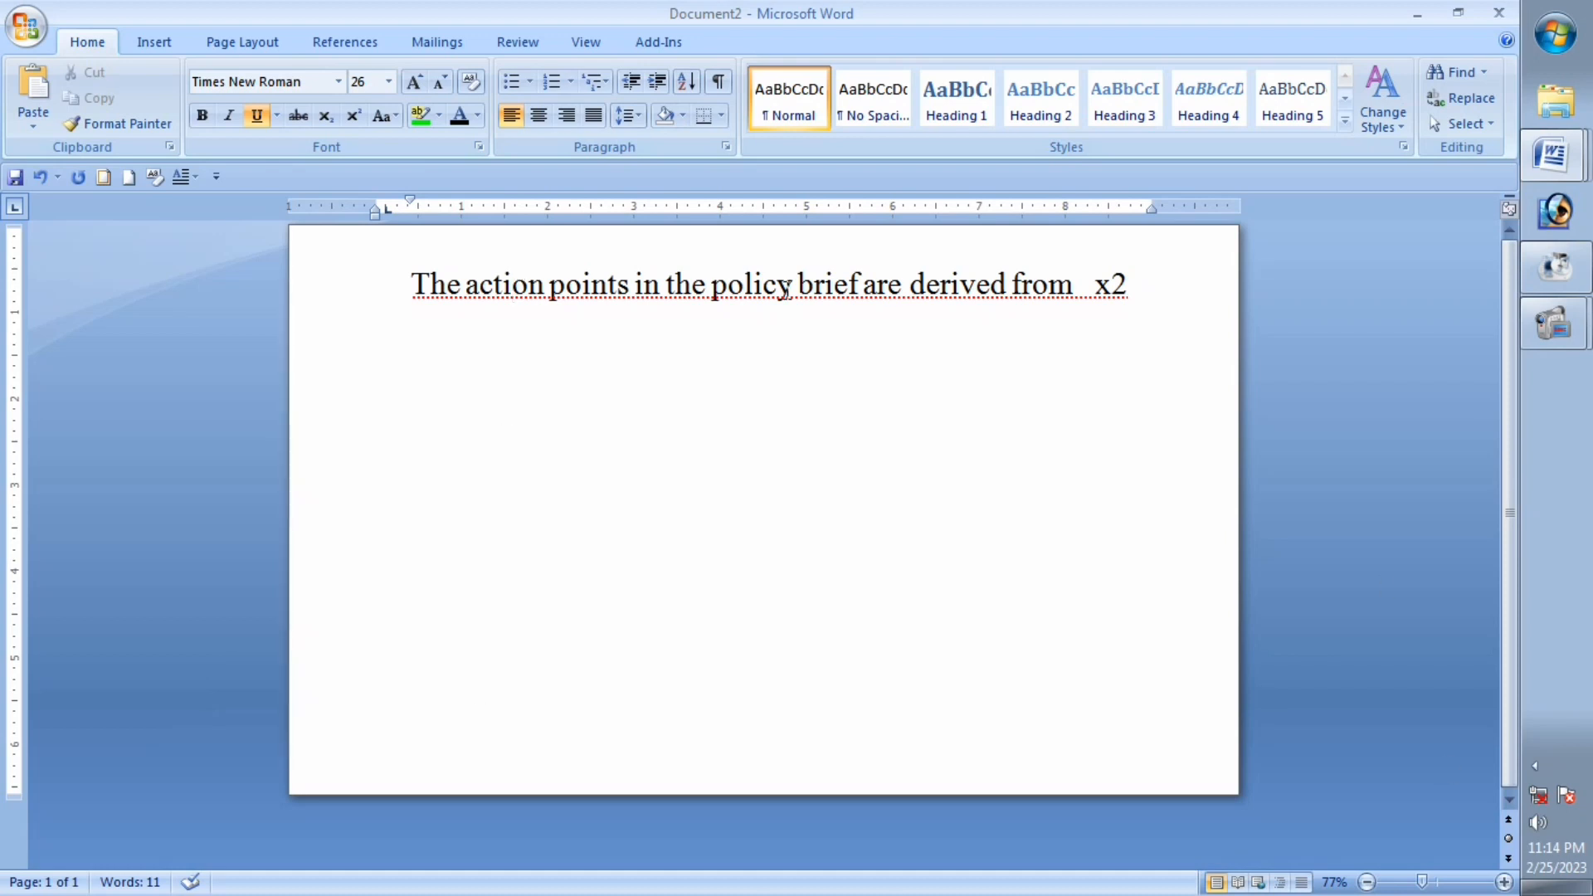
Step: Examine the available theme and standard font colours without choosing one
{"action": "left_click", "coordinate": [479, 116]}
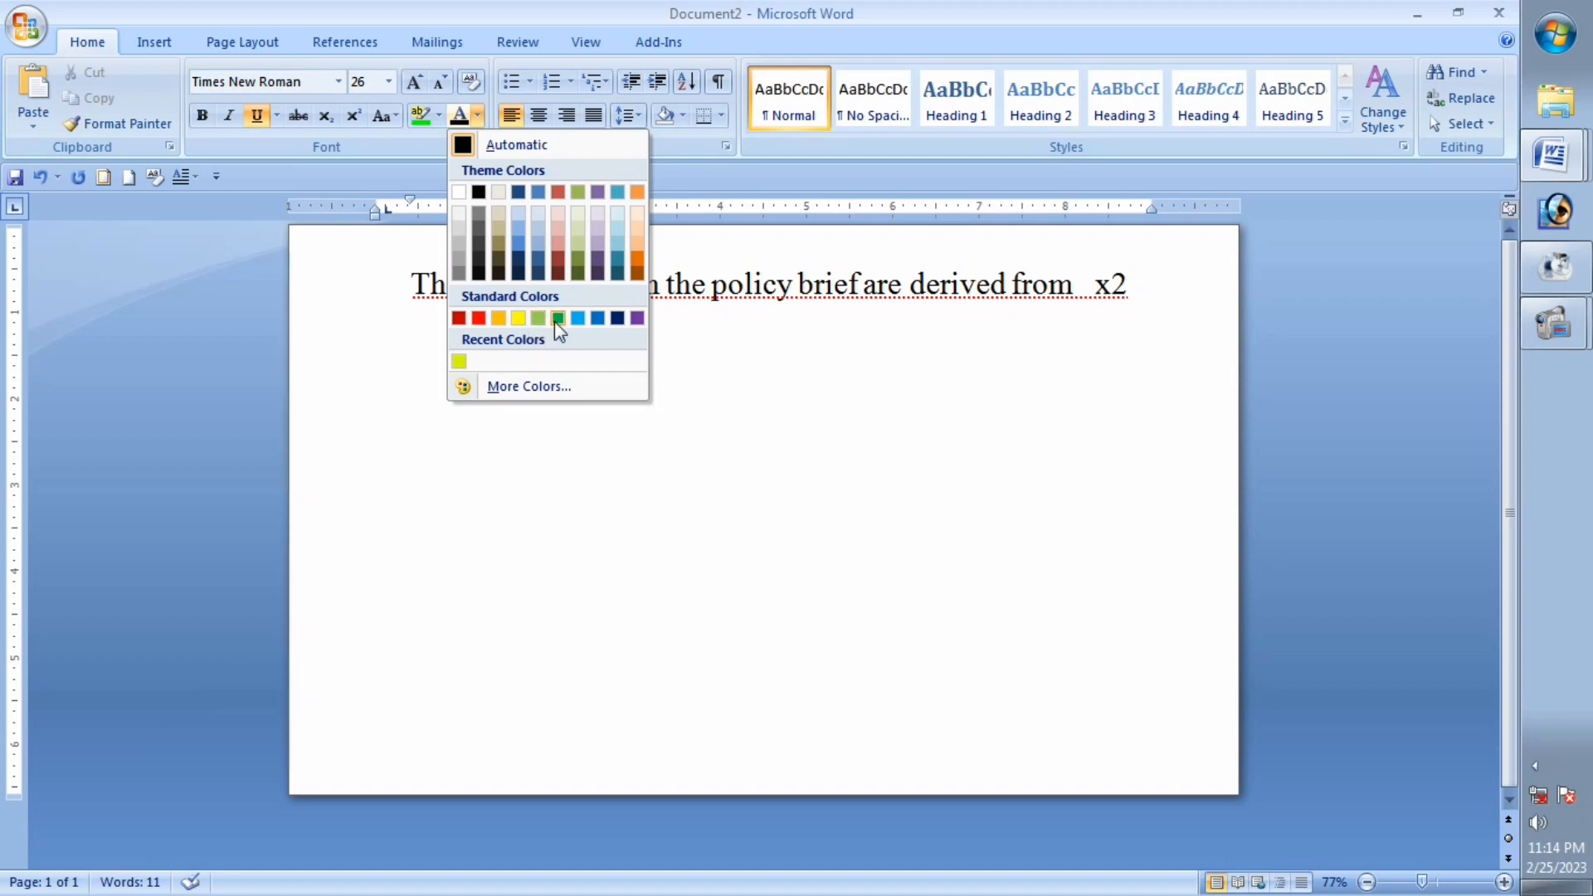
{"action": "left_click", "coordinate": [716, 292]}
{"action": "left_click", "coordinate": [513, 287]}
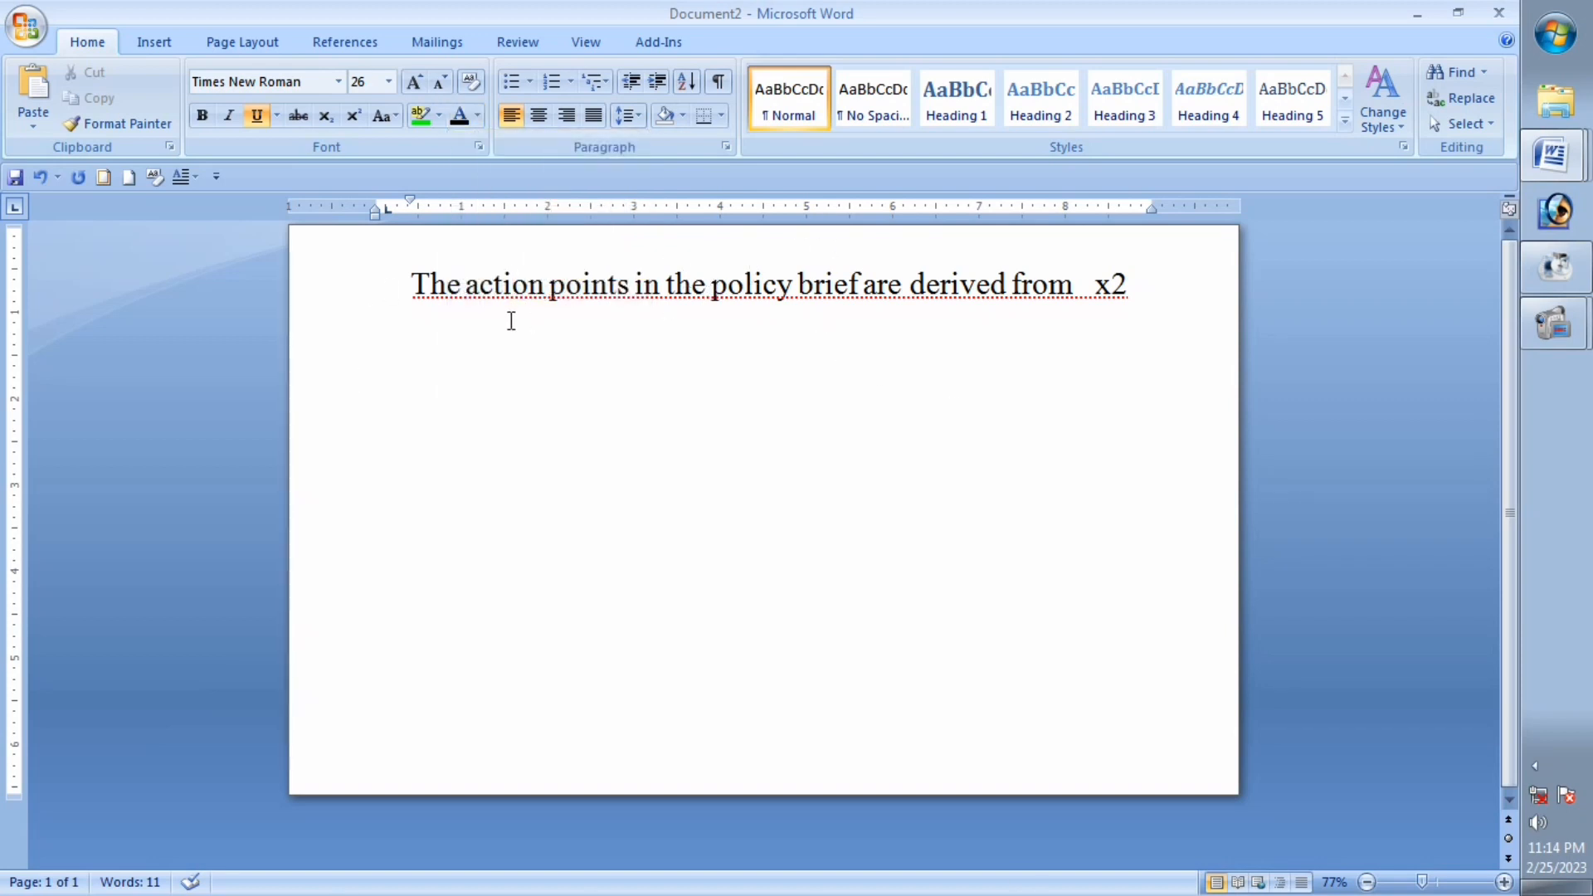
Step: Set the font colour of the whole sentence to the standard purple
{"action": "left_click_drag", "start_coordinate": [412, 287], "coordinate": [1209, 298]}
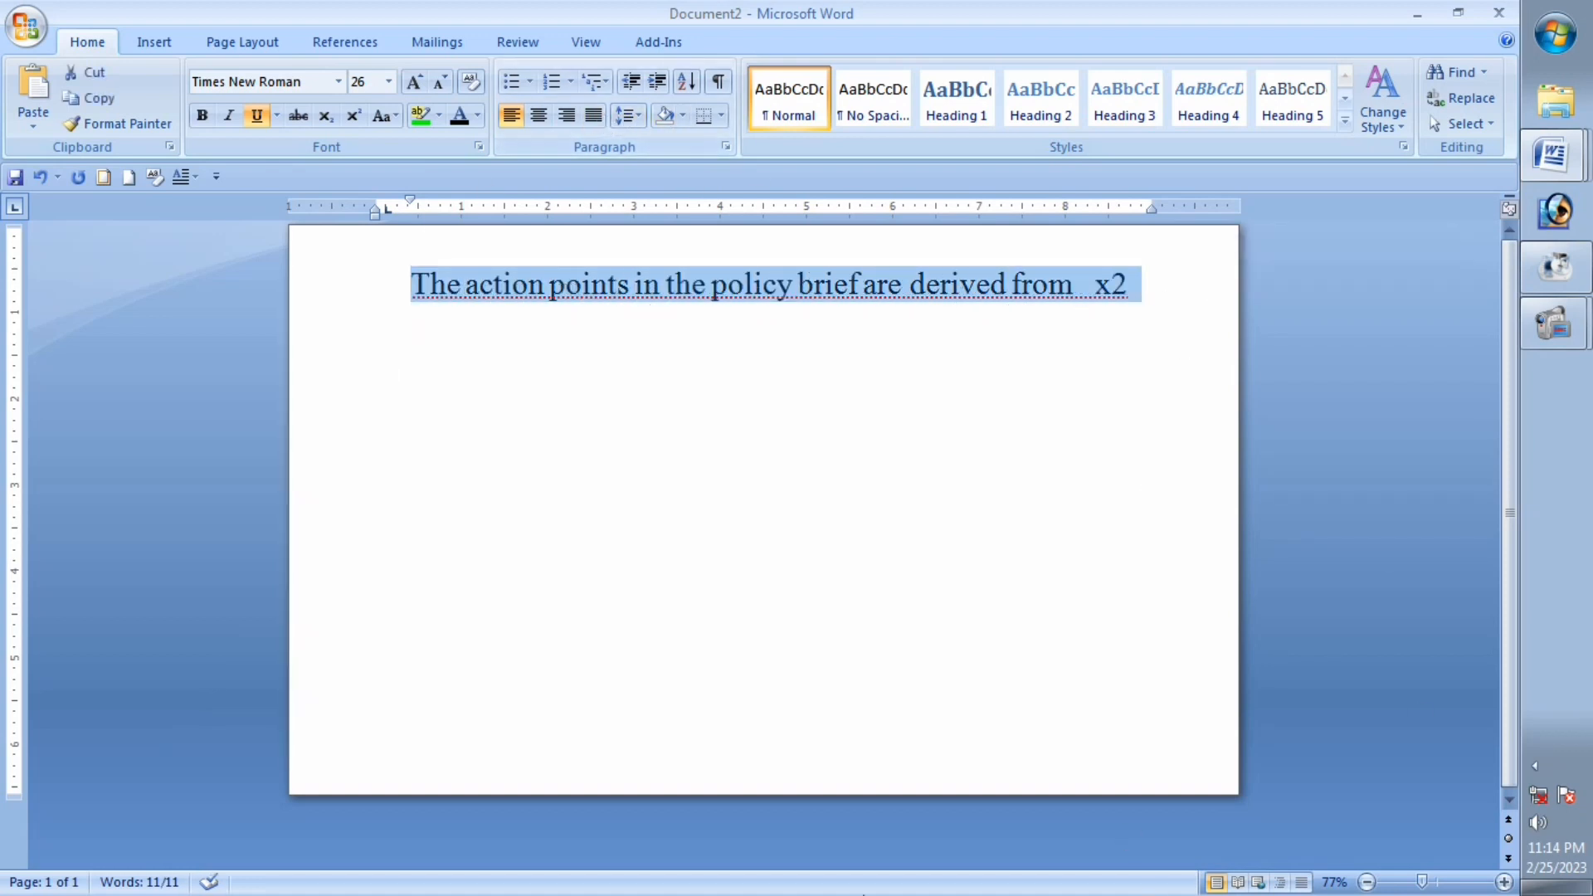
{"action": "left_click", "coordinate": [480, 115]}
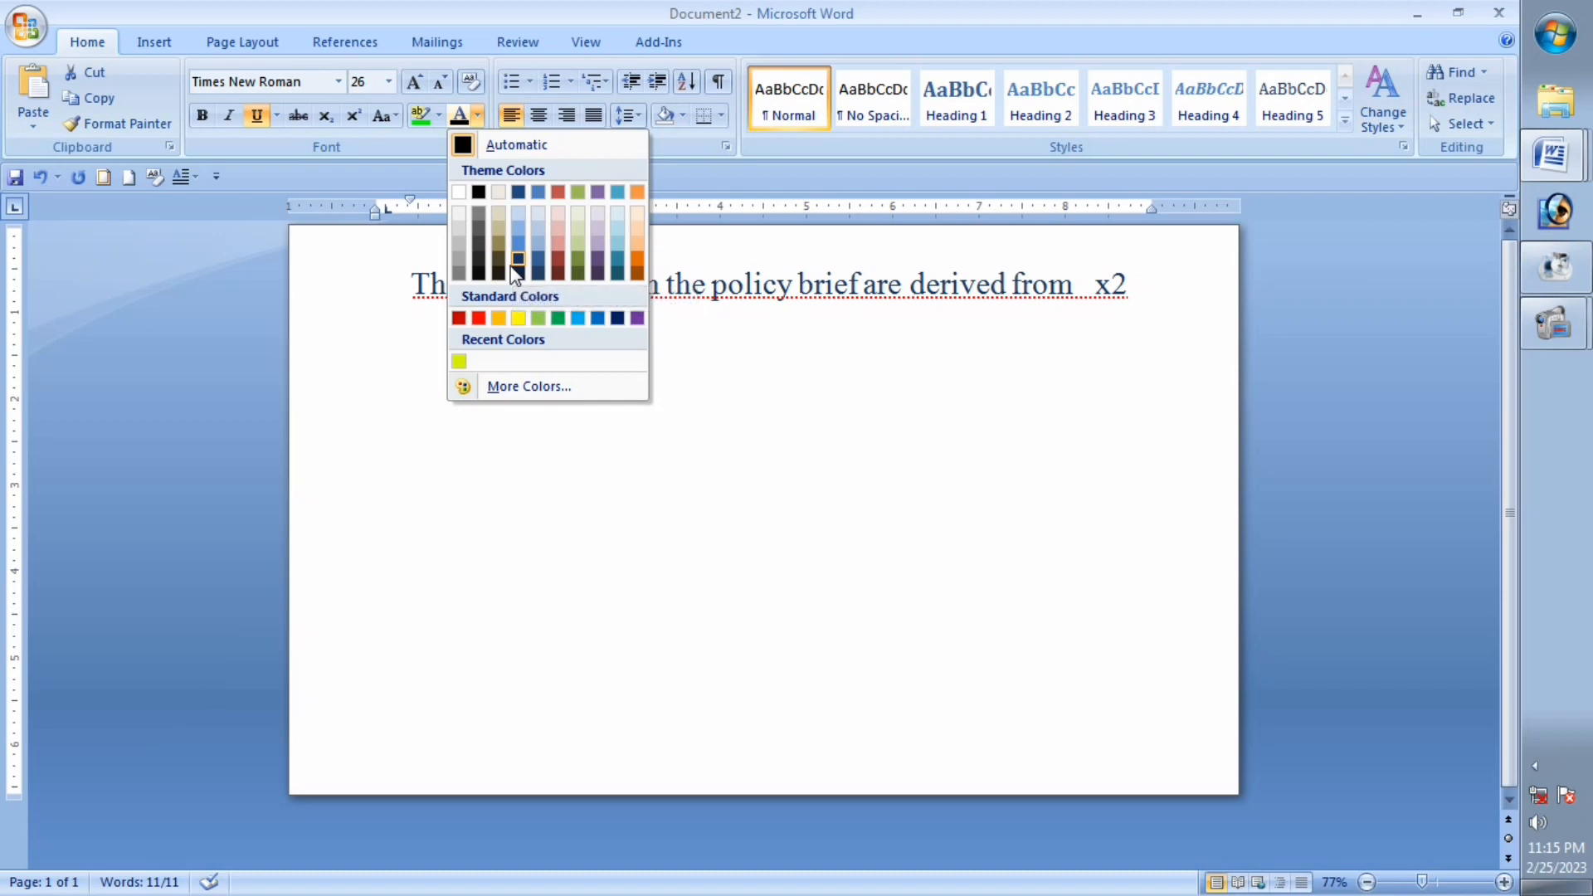
{"action": "left_click", "coordinate": [639, 319]}
{"action": "left_click", "coordinate": [604, 311]}
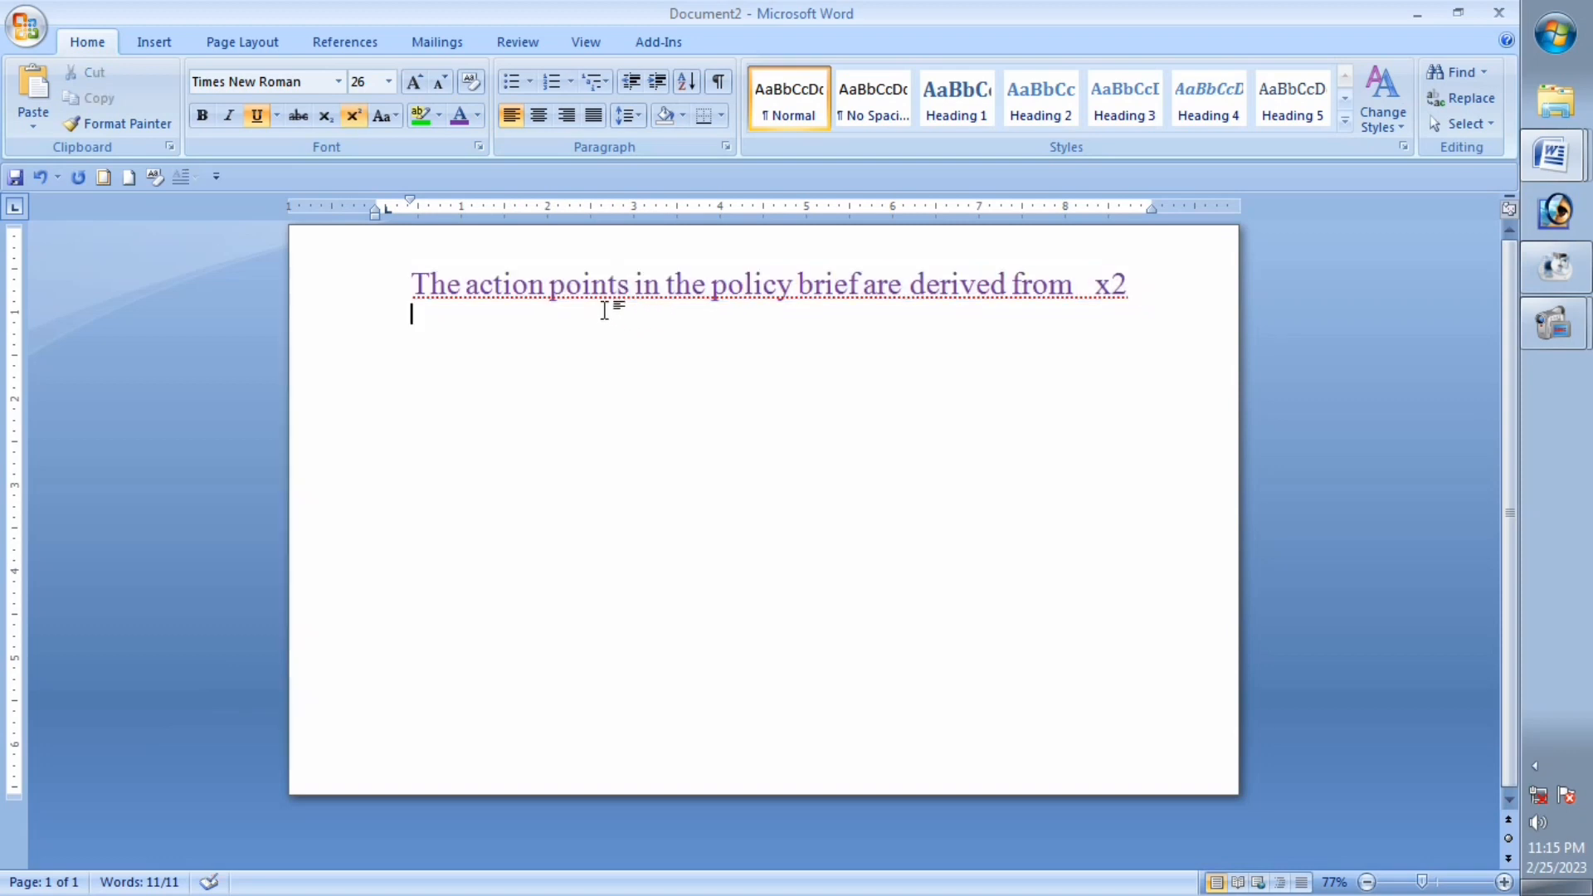
Step: Set the font colour of the whole sentence to a custom green with RGB values 6, 202, 39
{"action": "left_click_drag", "start_coordinate": [405, 281], "coordinate": [1123, 366]}
{"action": "key", "text": "Left"}
{"action": "key", "text": "shift+End"}
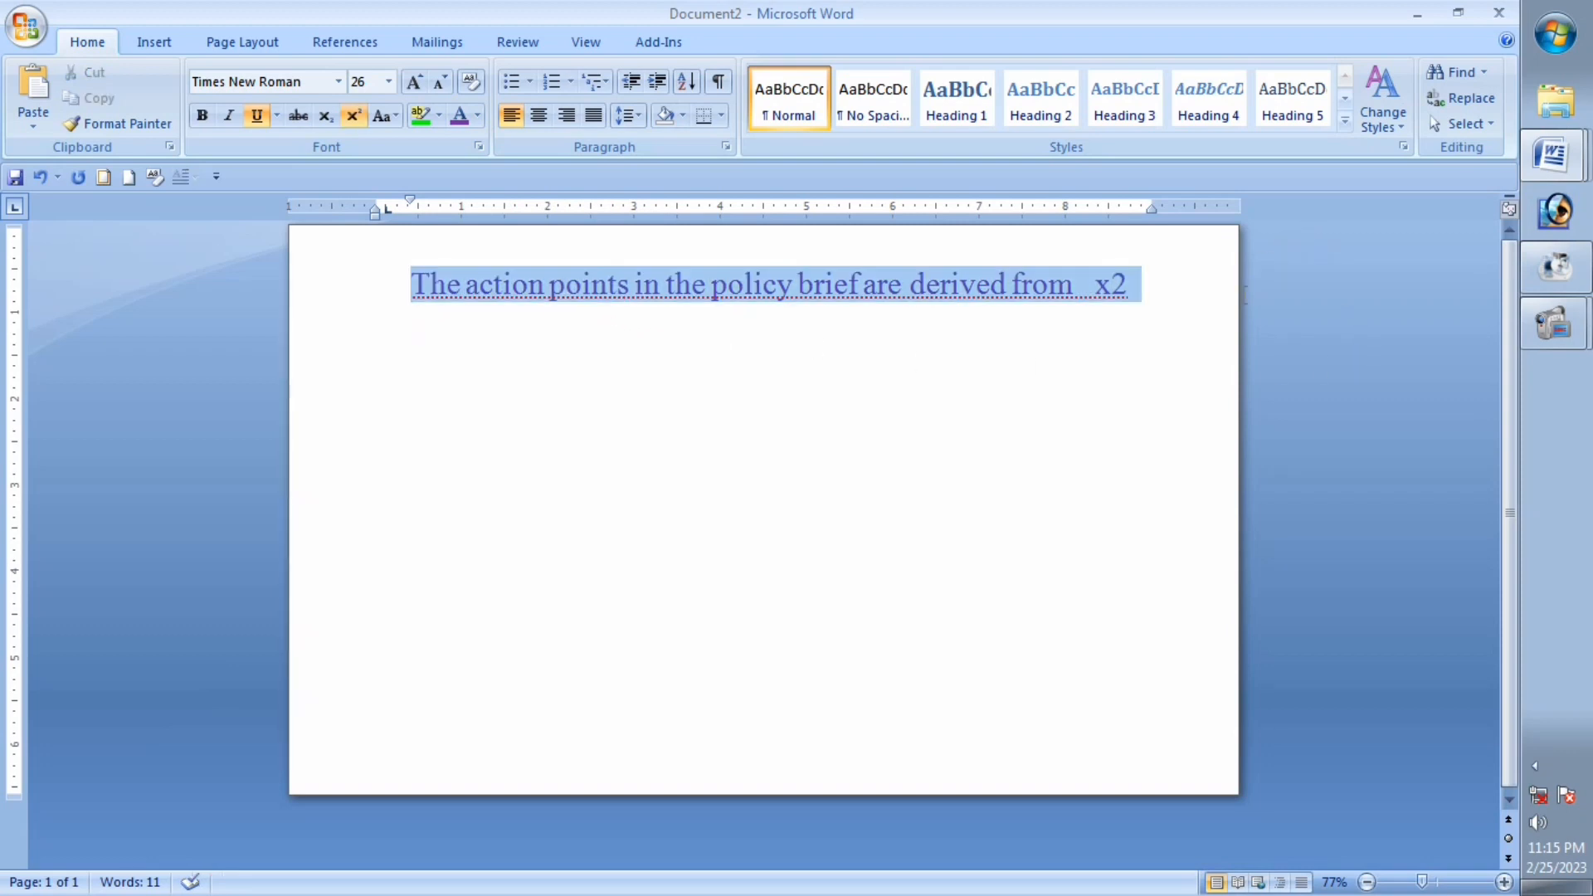
{"action": "left_click", "coordinate": [477, 117]}
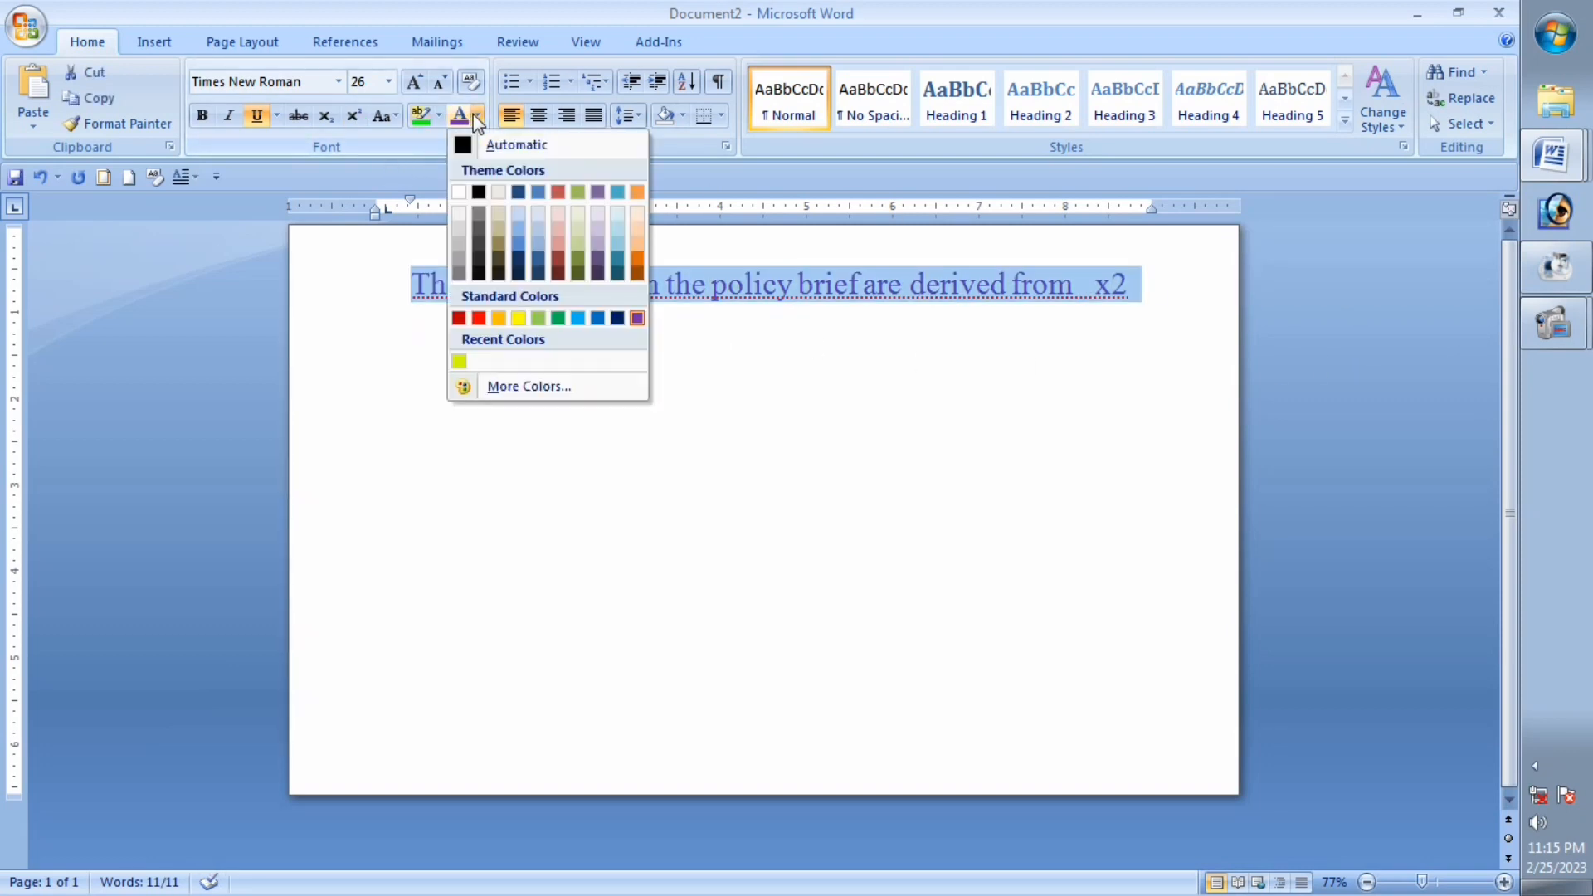
{"action": "left_click", "coordinate": [514, 389]}
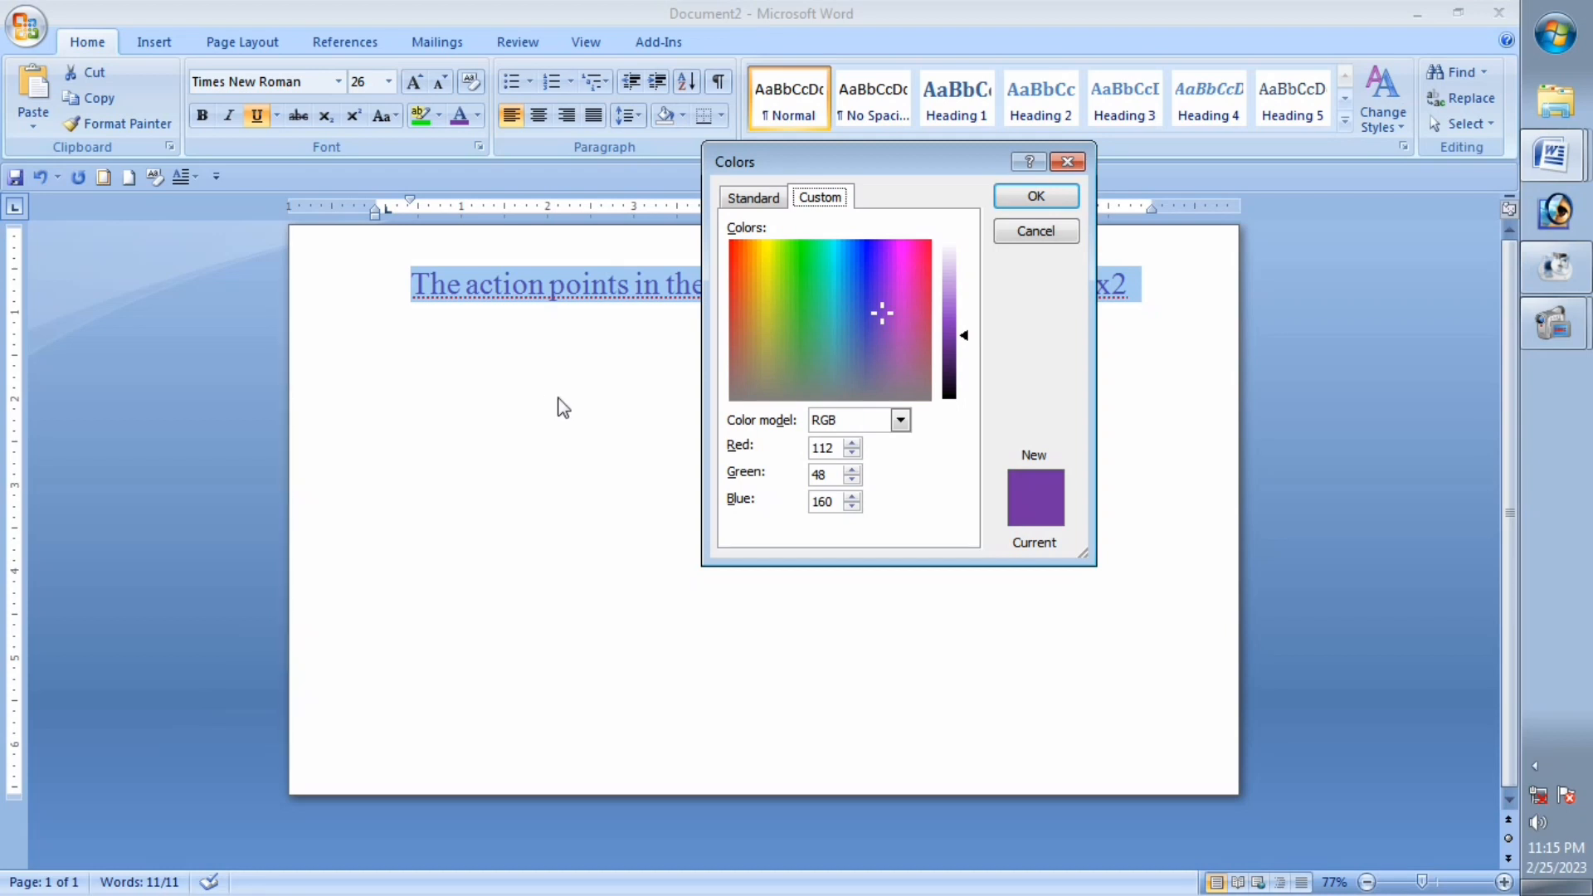
{"action": "left_click_drag", "start_coordinate": [907, 274], "coordinate": [782, 244]}
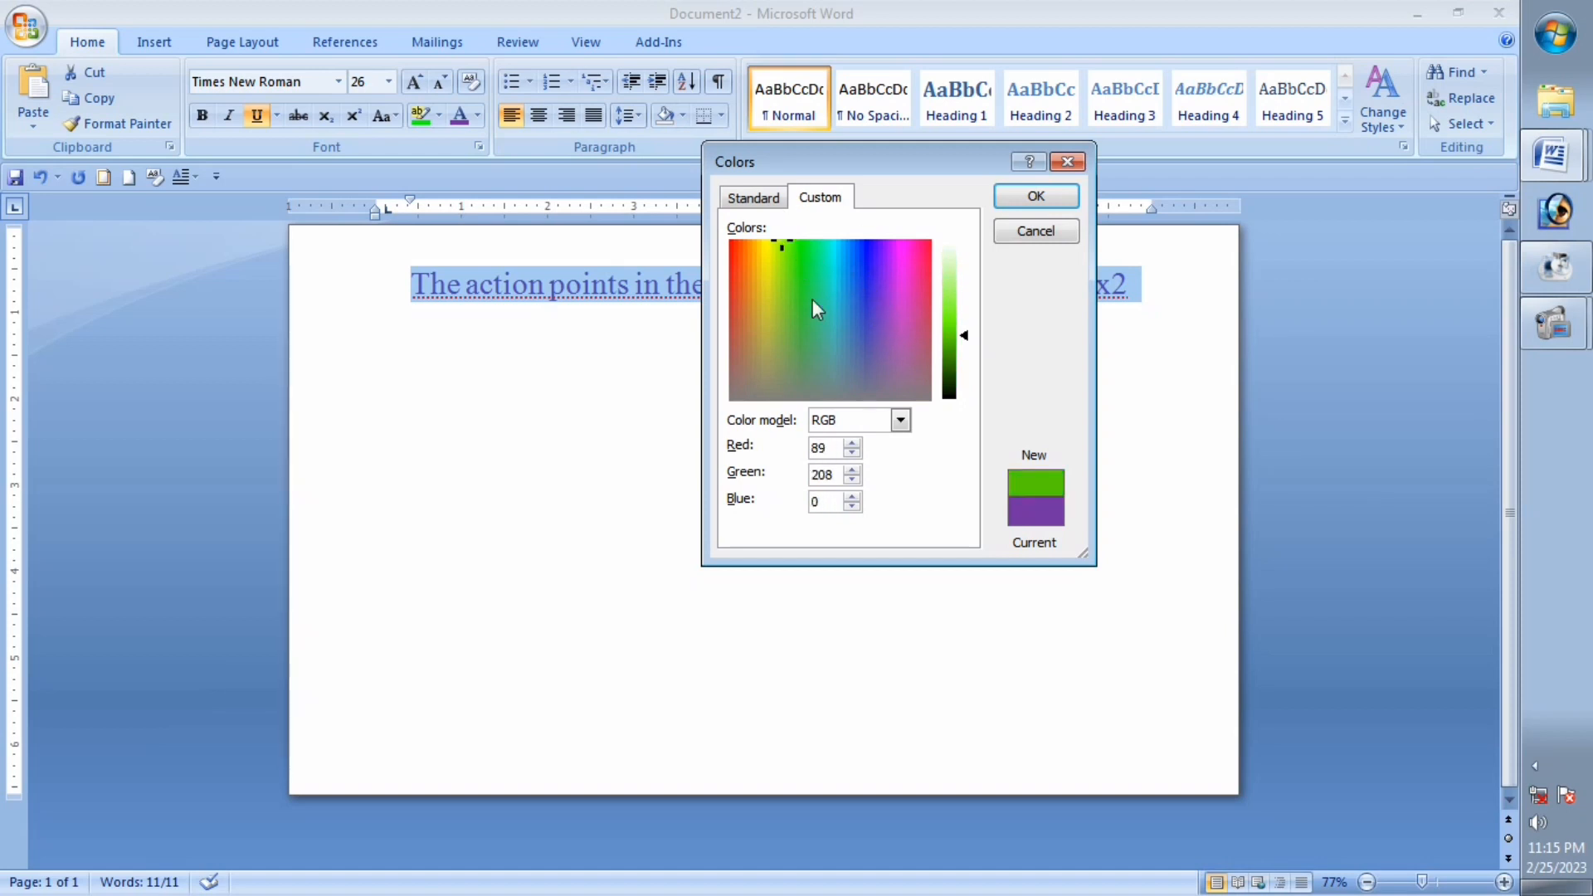
{"action": "left_click_drag", "start_coordinate": [789, 300], "coordinate": [801, 249]}
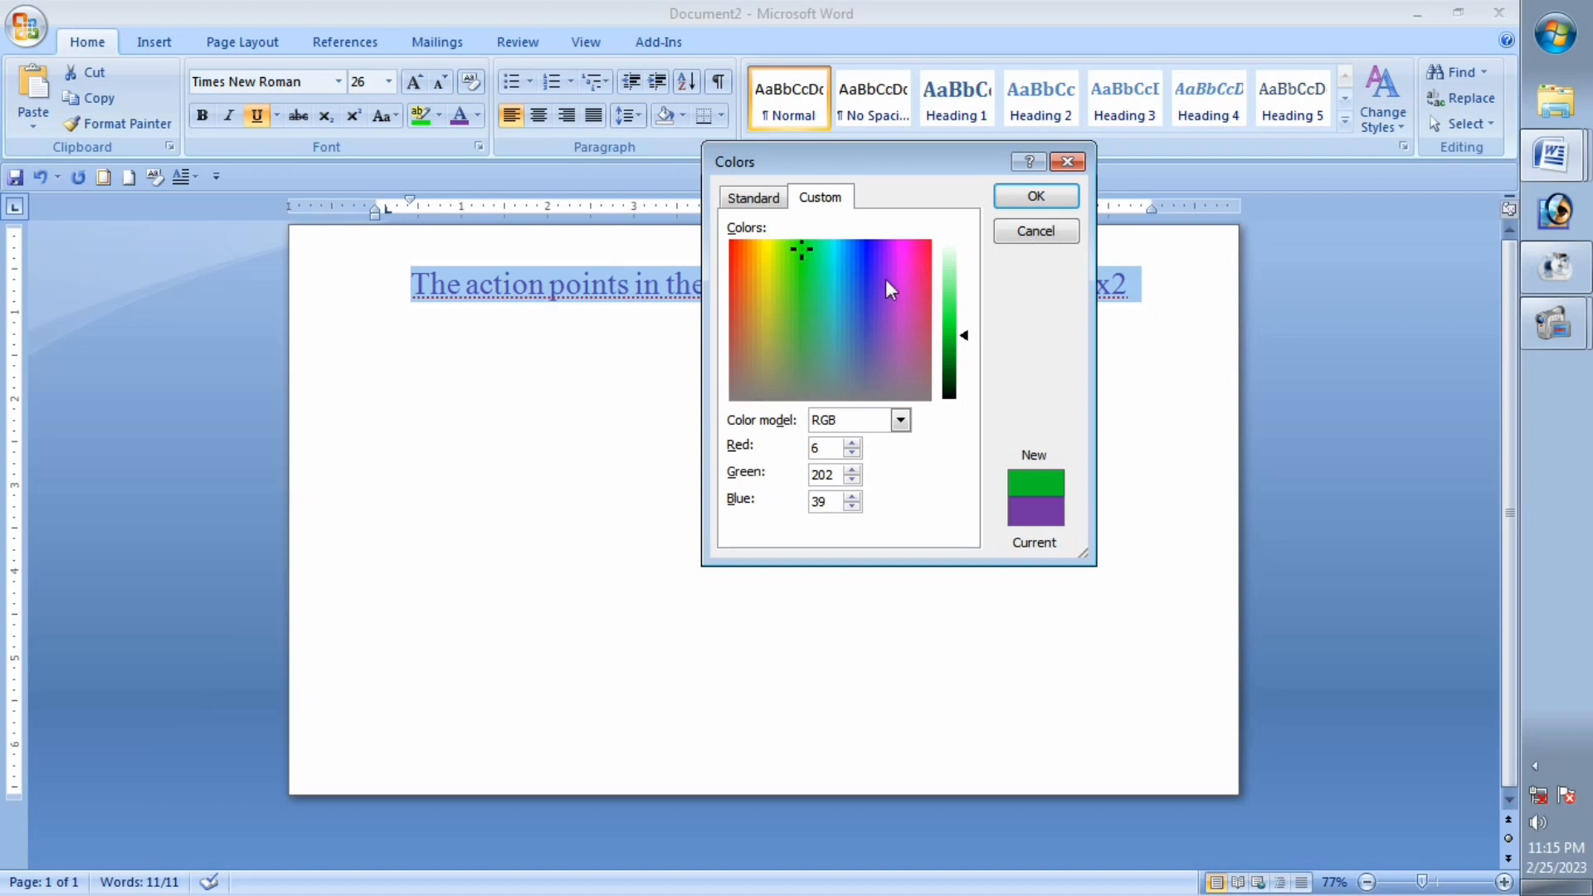
{"action": "left_click", "coordinate": [1047, 207]}
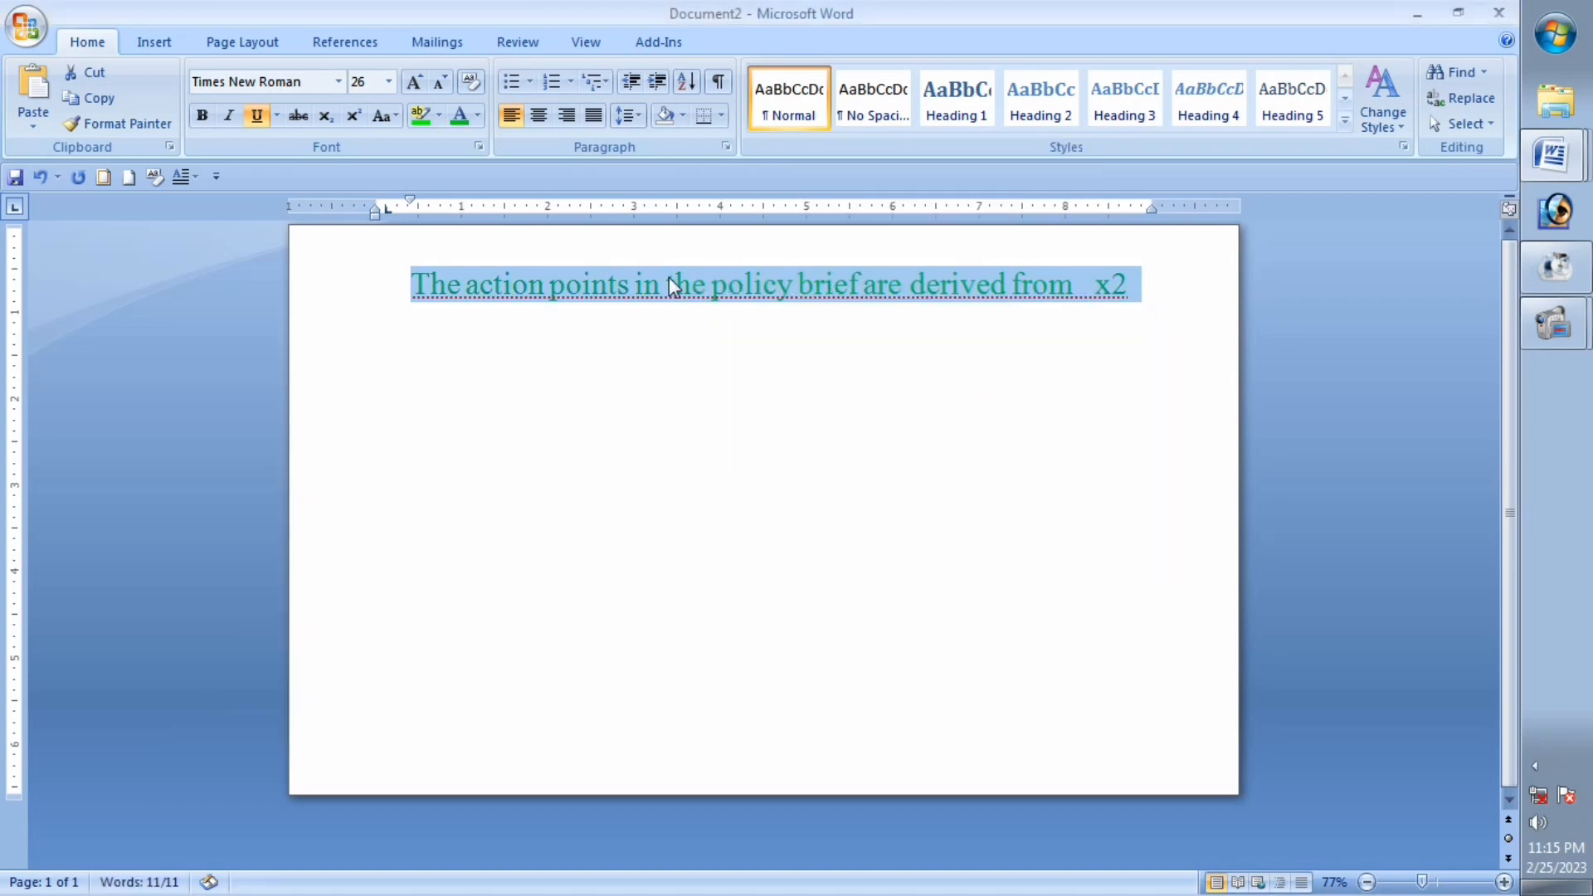
{"action": "left_click", "coordinate": [669, 285]}
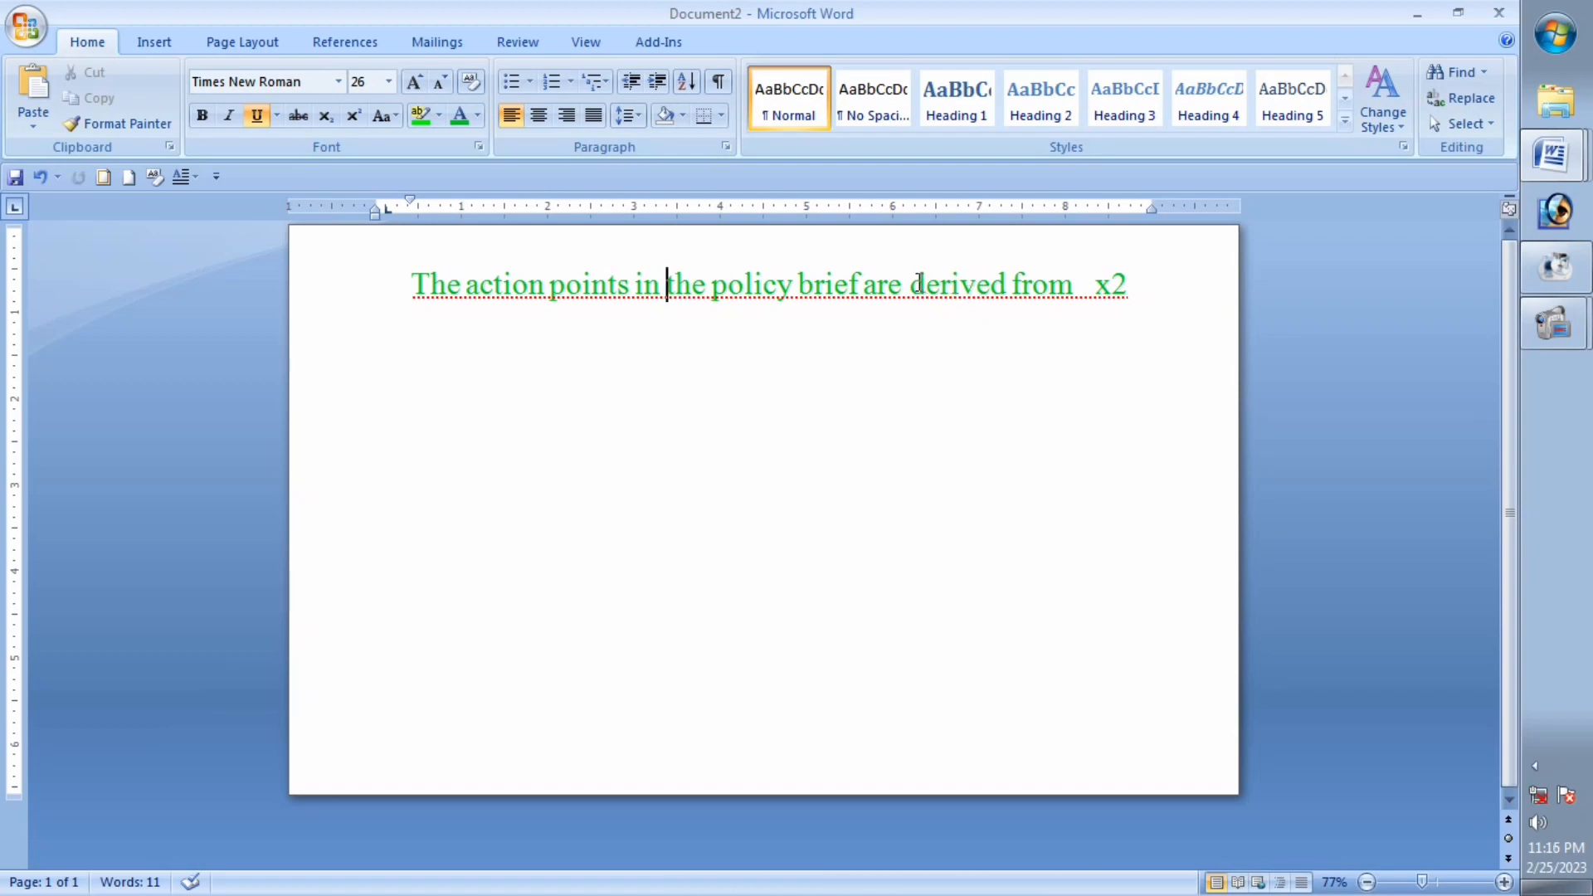
Step: Try several custom and standard palette colours for the whole sentence and apply the deep pink from the standard palette
{"action": "left_click_drag", "start_coordinate": [1198, 285], "coordinate": [106, 270]}
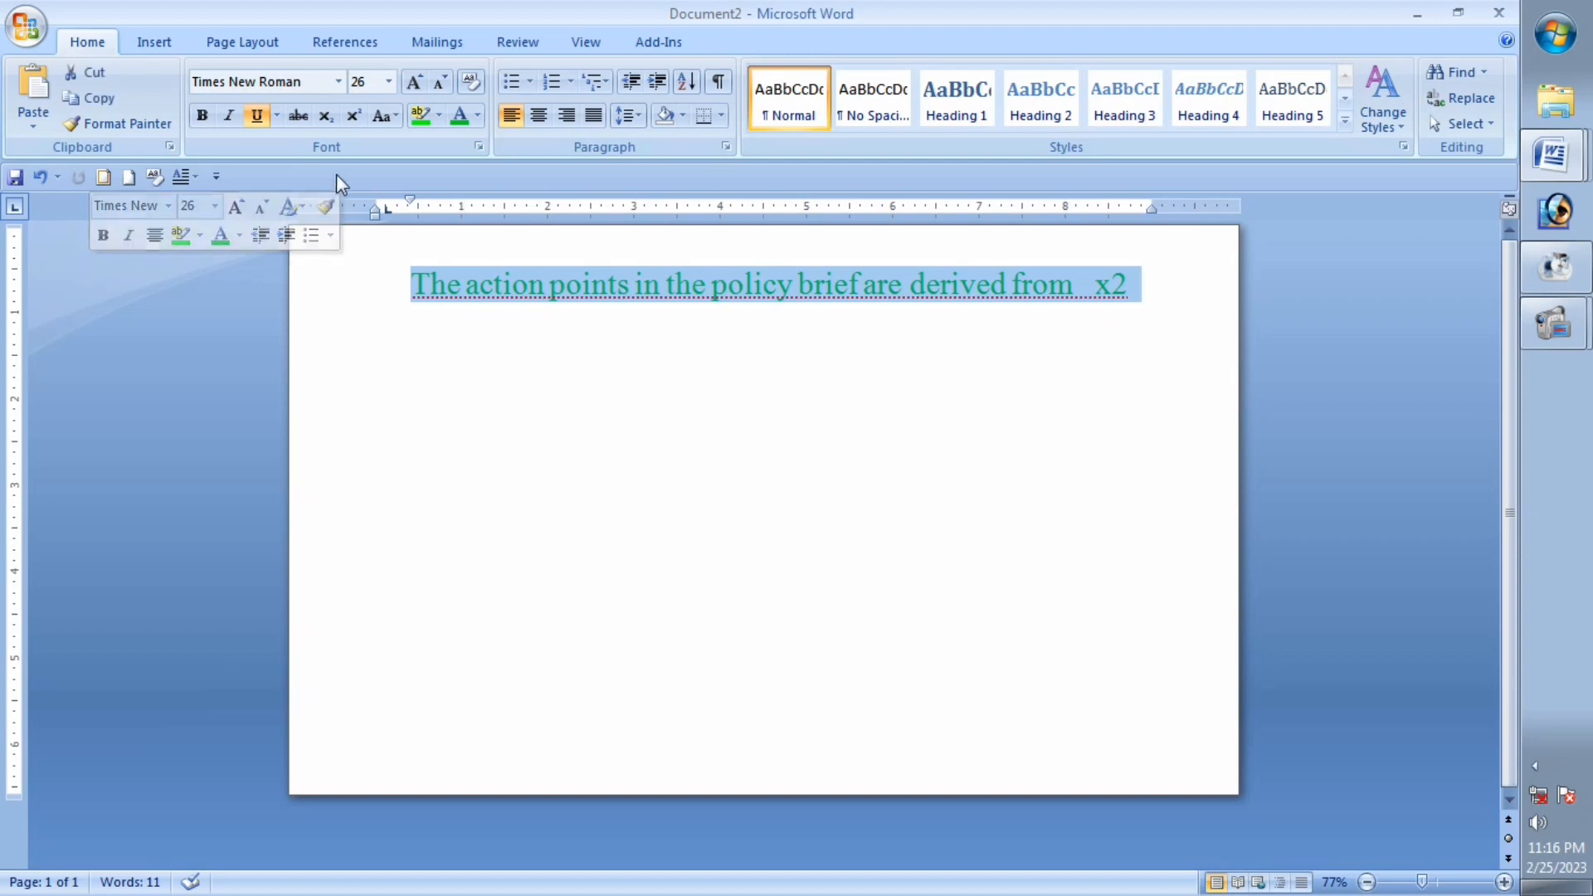
{"action": "left_click", "coordinate": [479, 116]}
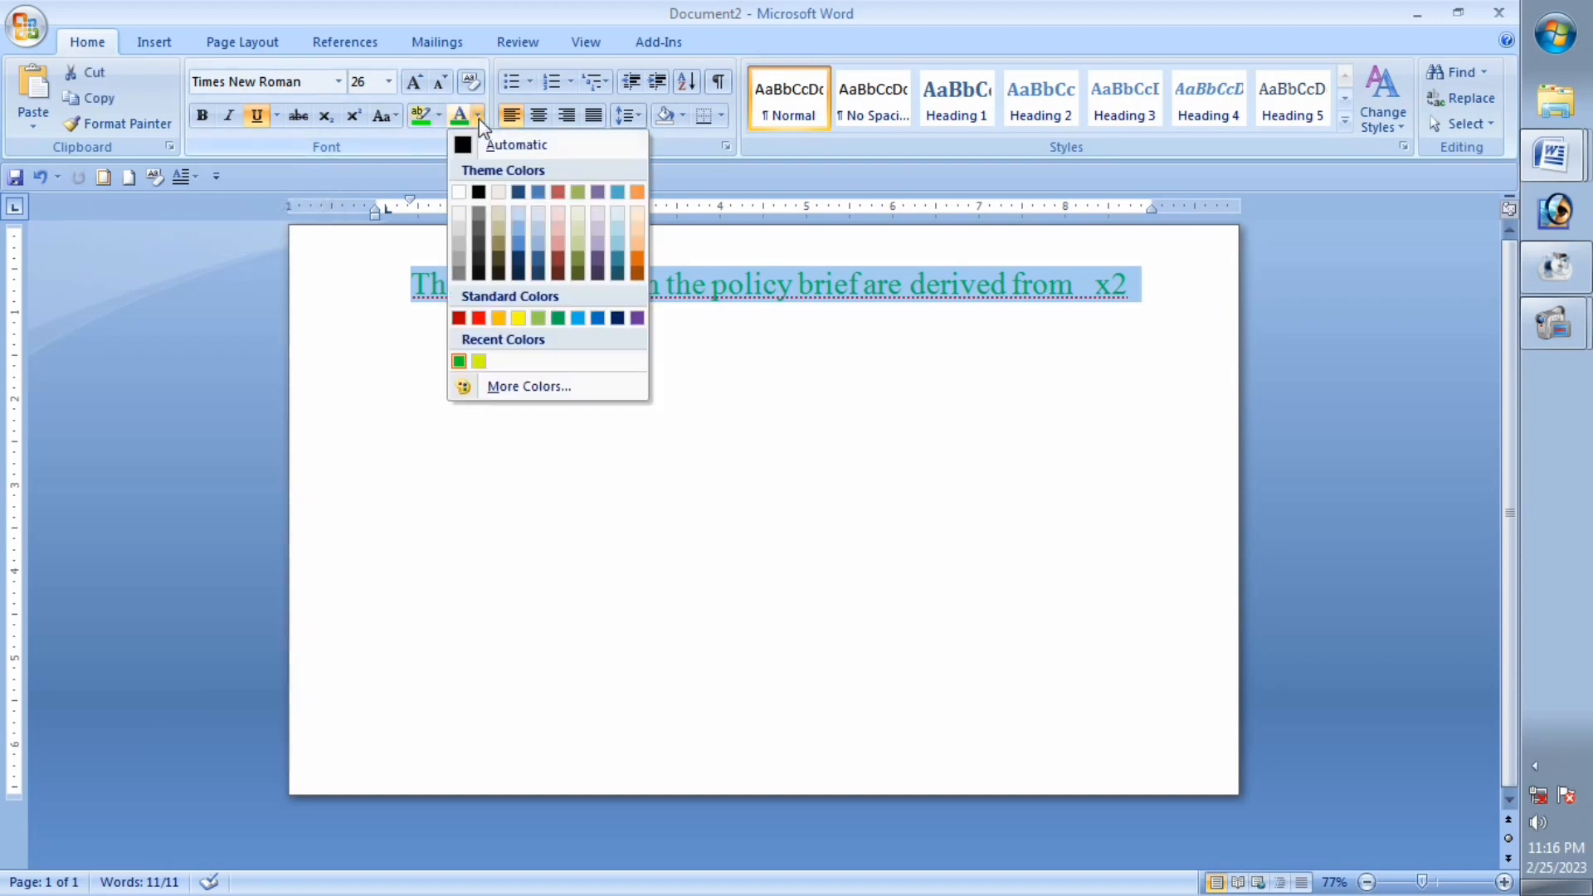
{"action": "left_click", "coordinate": [536, 387]}
{"action": "left_click", "coordinate": [782, 302]}
{"action": "left_click", "coordinate": [779, 253]}
{"action": "left_click", "coordinate": [753, 198]}
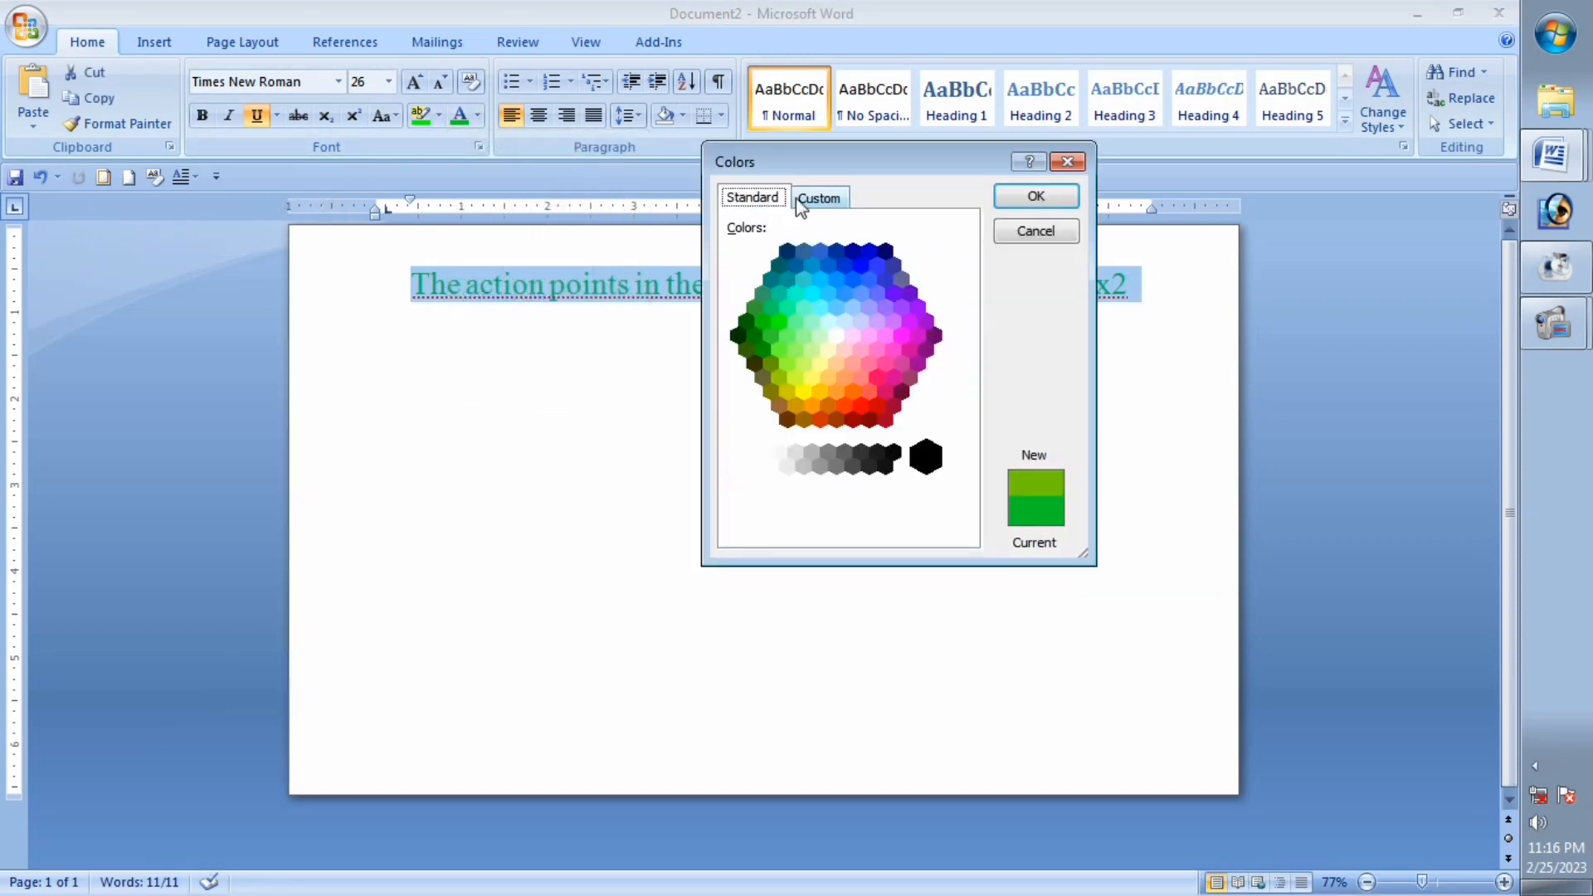
{"action": "left_click", "coordinate": [820, 197]}
{"action": "left_click", "coordinate": [758, 199]}
{"action": "left_click", "coordinate": [813, 355]}
{"action": "left_click", "coordinate": [835, 390]}
{"action": "left_click", "coordinate": [840, 355]}
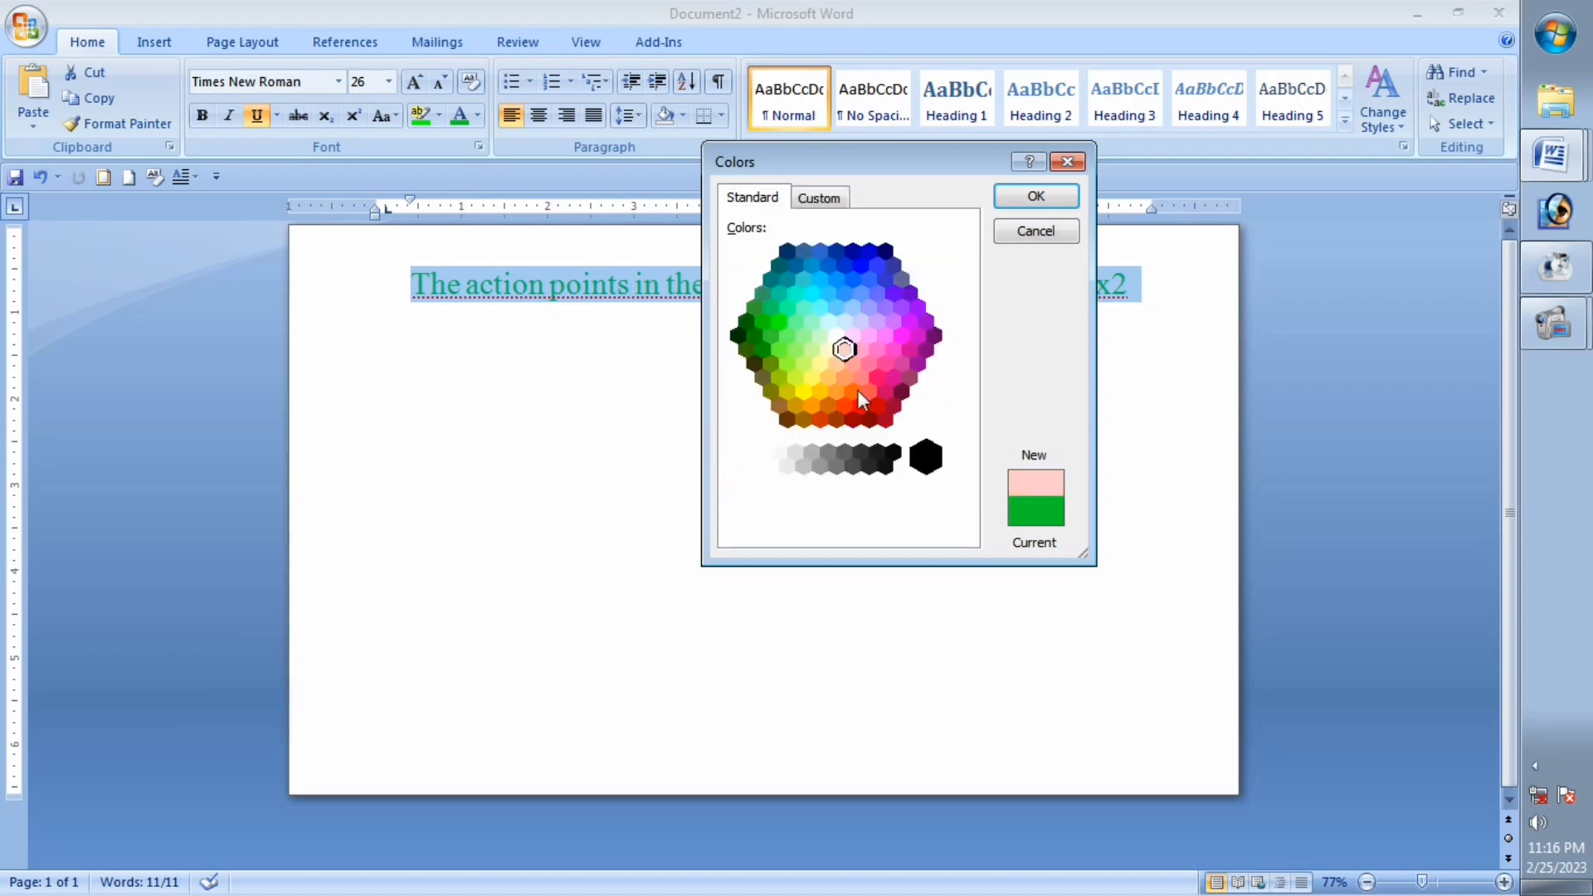
{"action": "left_click", "coordinate": [853, 391]}
{"action": "left_click", "coordinate": [883, 368]}
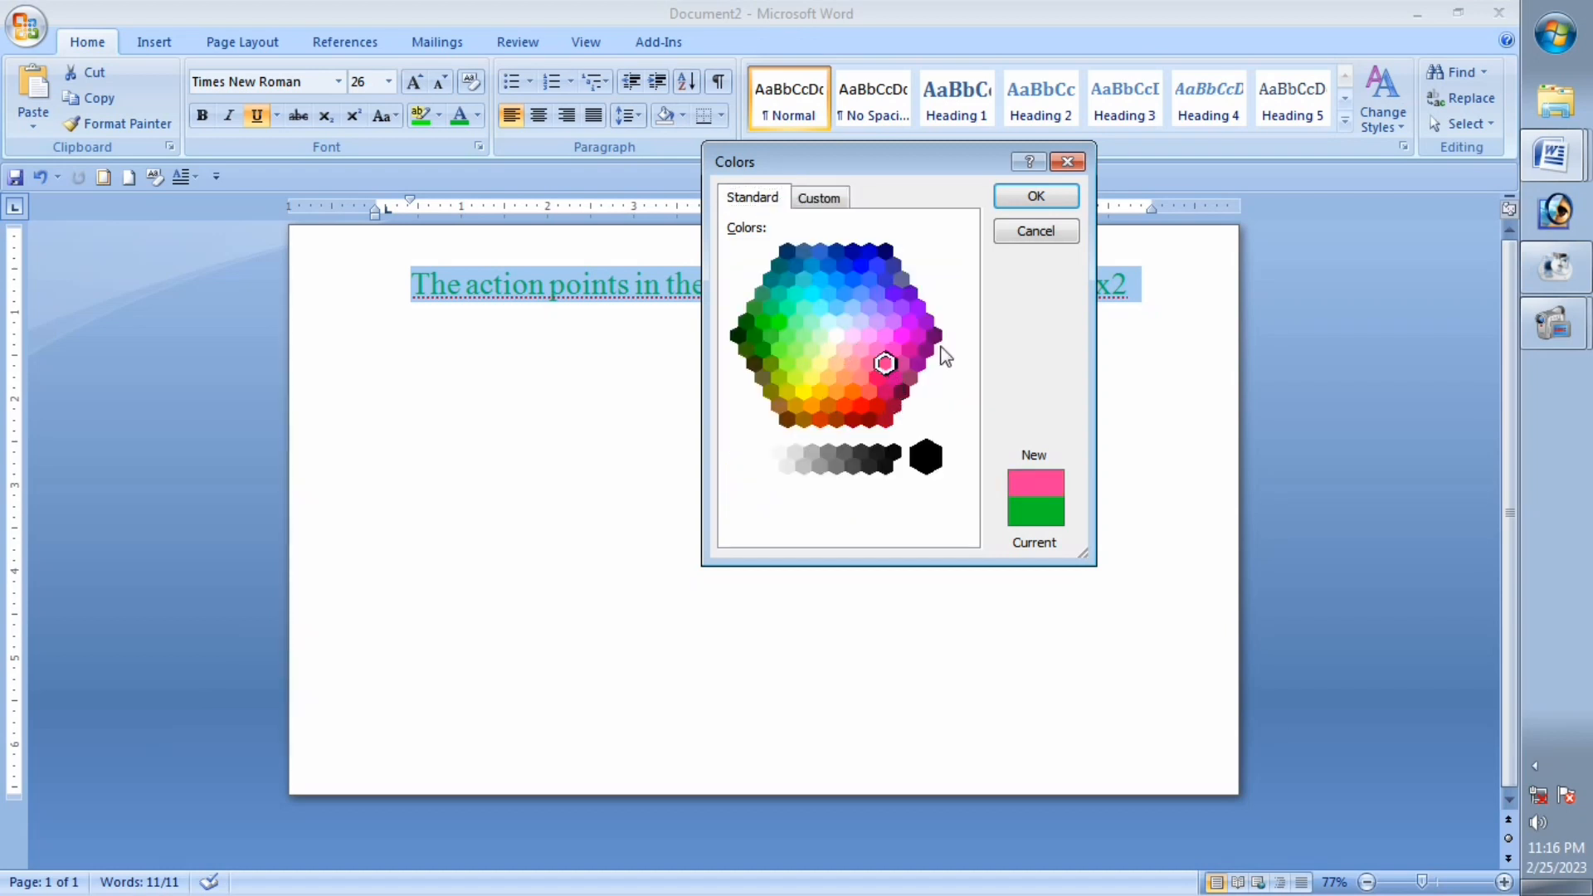
{"action": "left_click", "coordinate": [888, 380]}
{"action": "key", "text": "Return"}
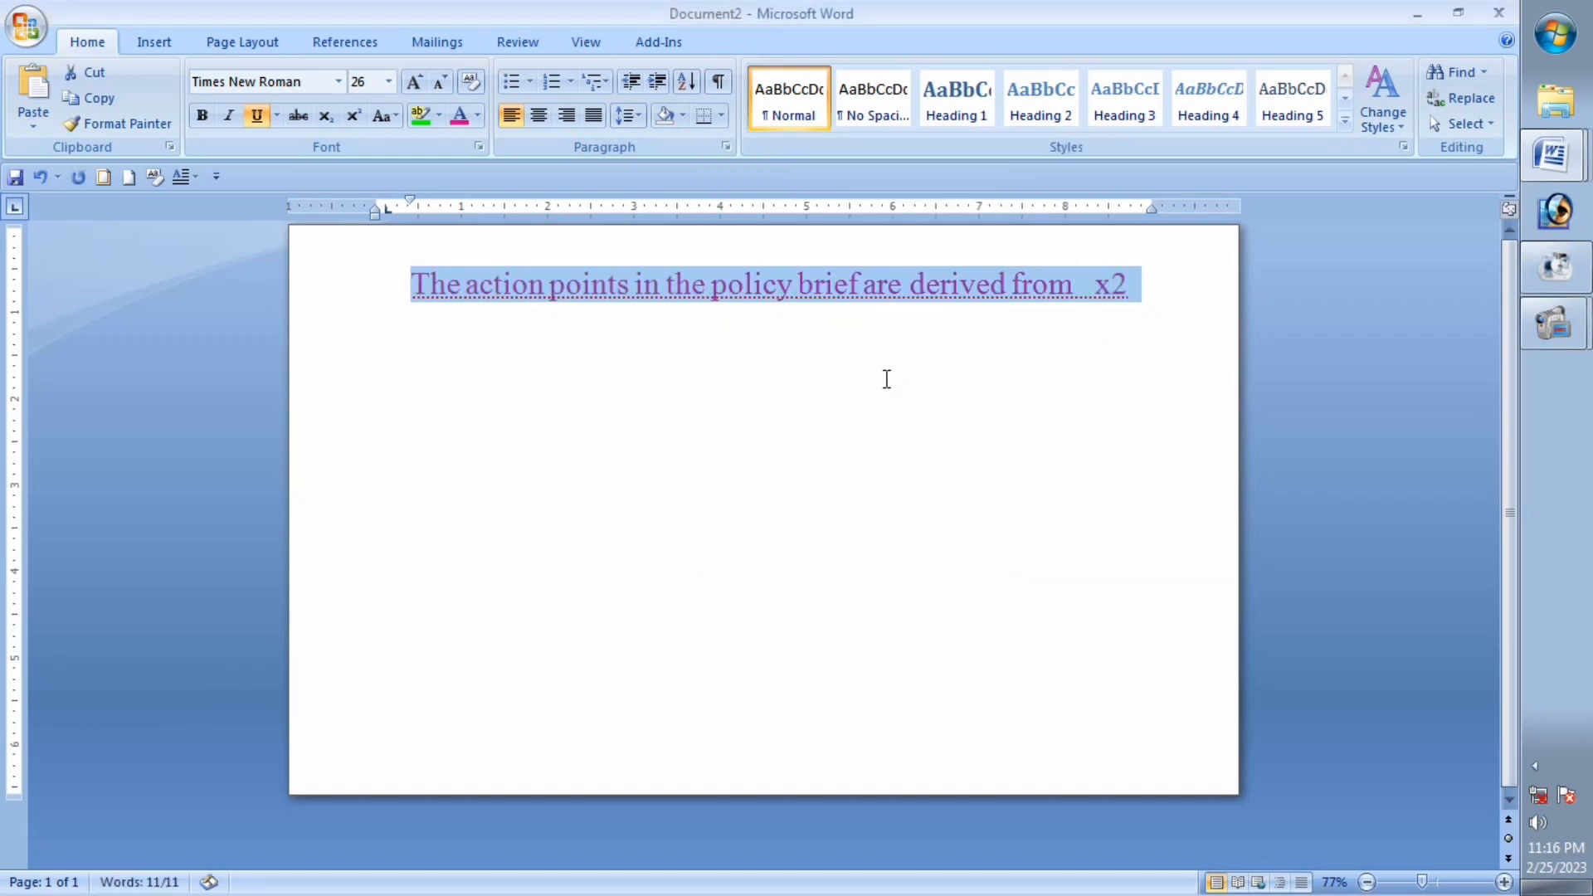
{"action": "left_click", "coordinate": [867, 295]}
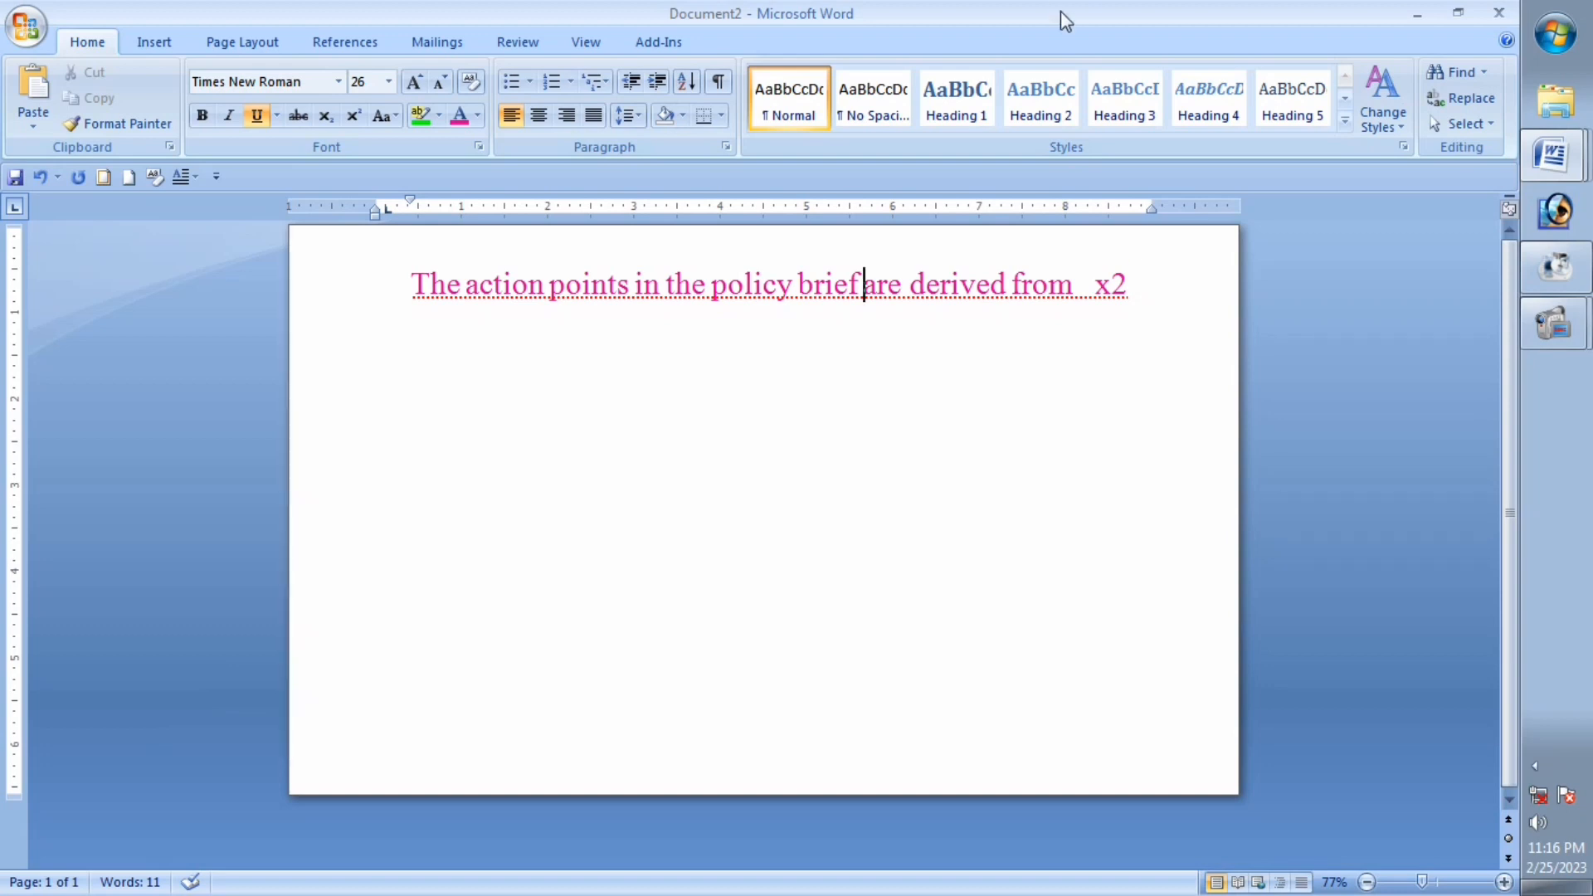
Step: Justify the paragraph containing the pink sentence and return the cursor to the line below it
{"action": "left_click_drag", "start_coordinate": [412, 285], "coordinate": [1355, 281]}
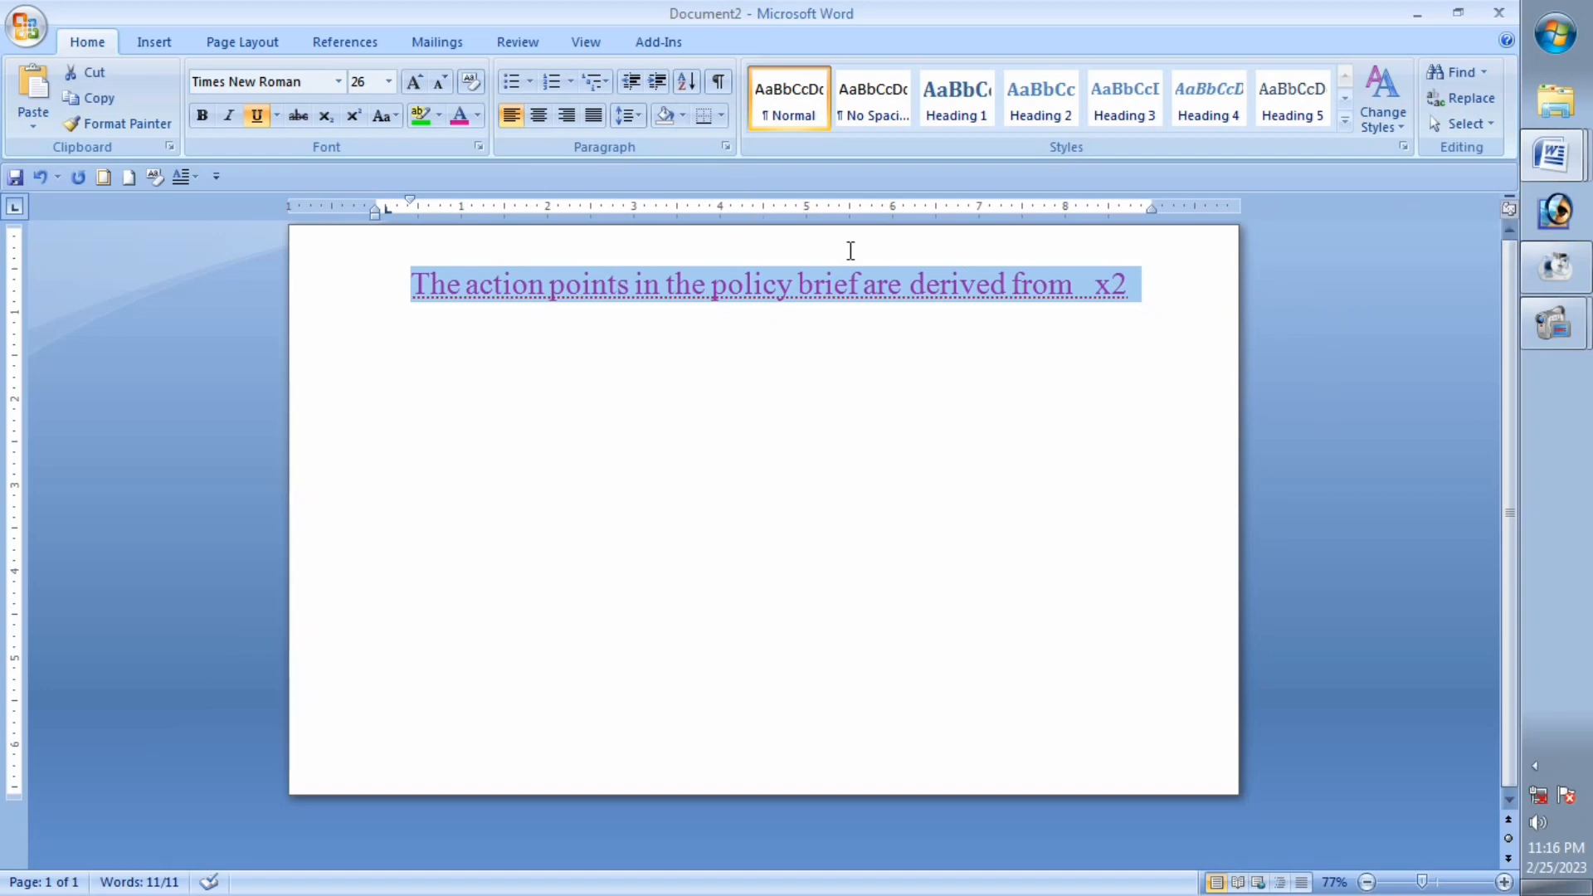
{"action": "left_click", "coordinate": [712, 285]}
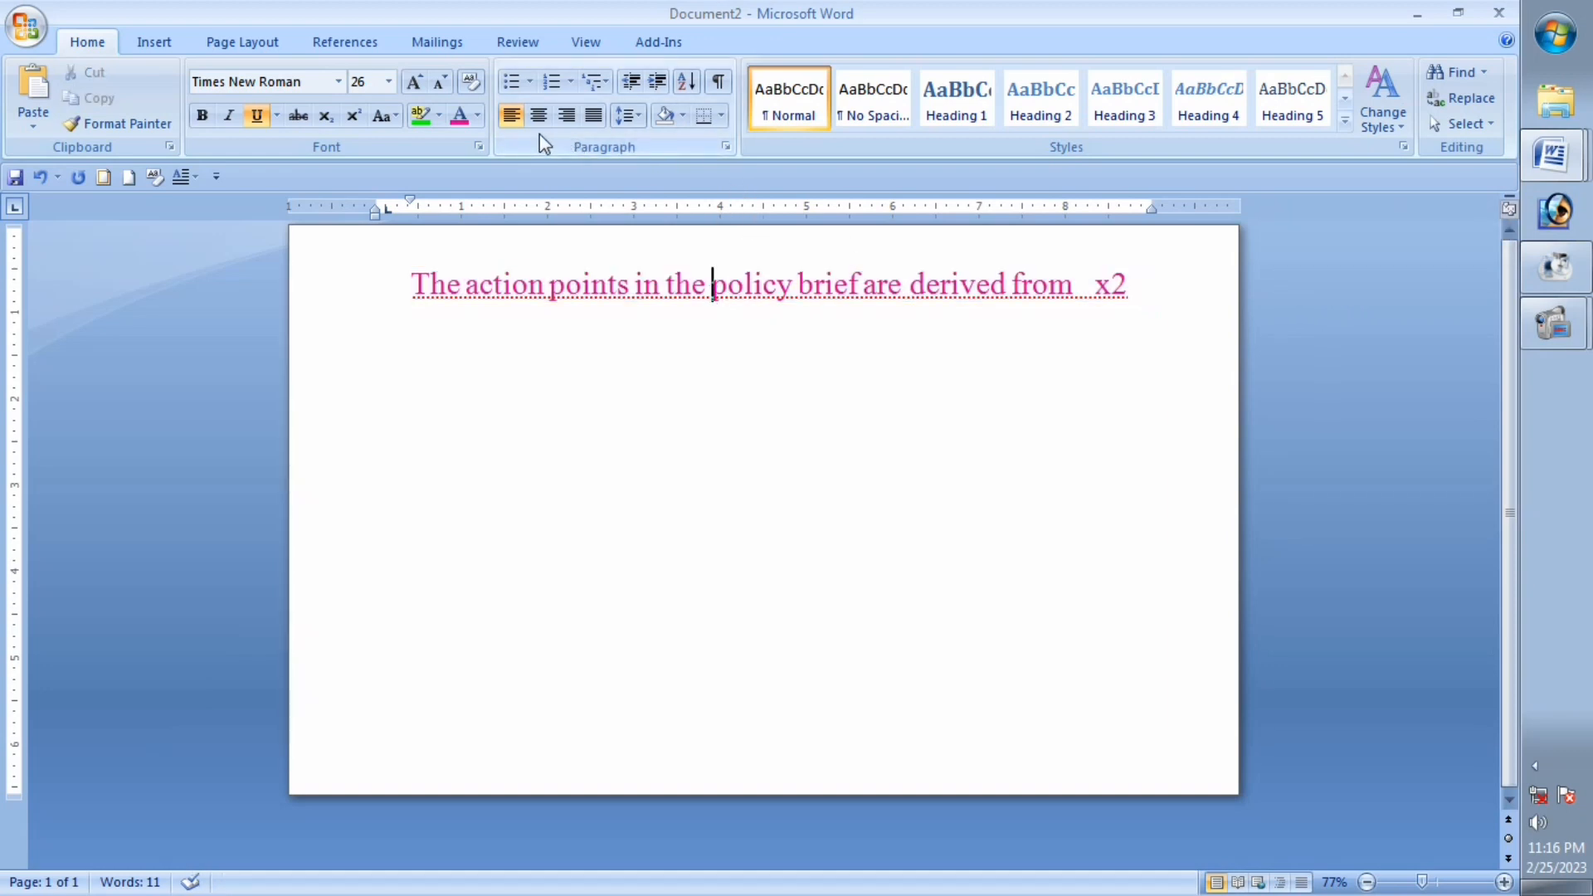
{"action": "key", "text": "ctrl+shift+j"}
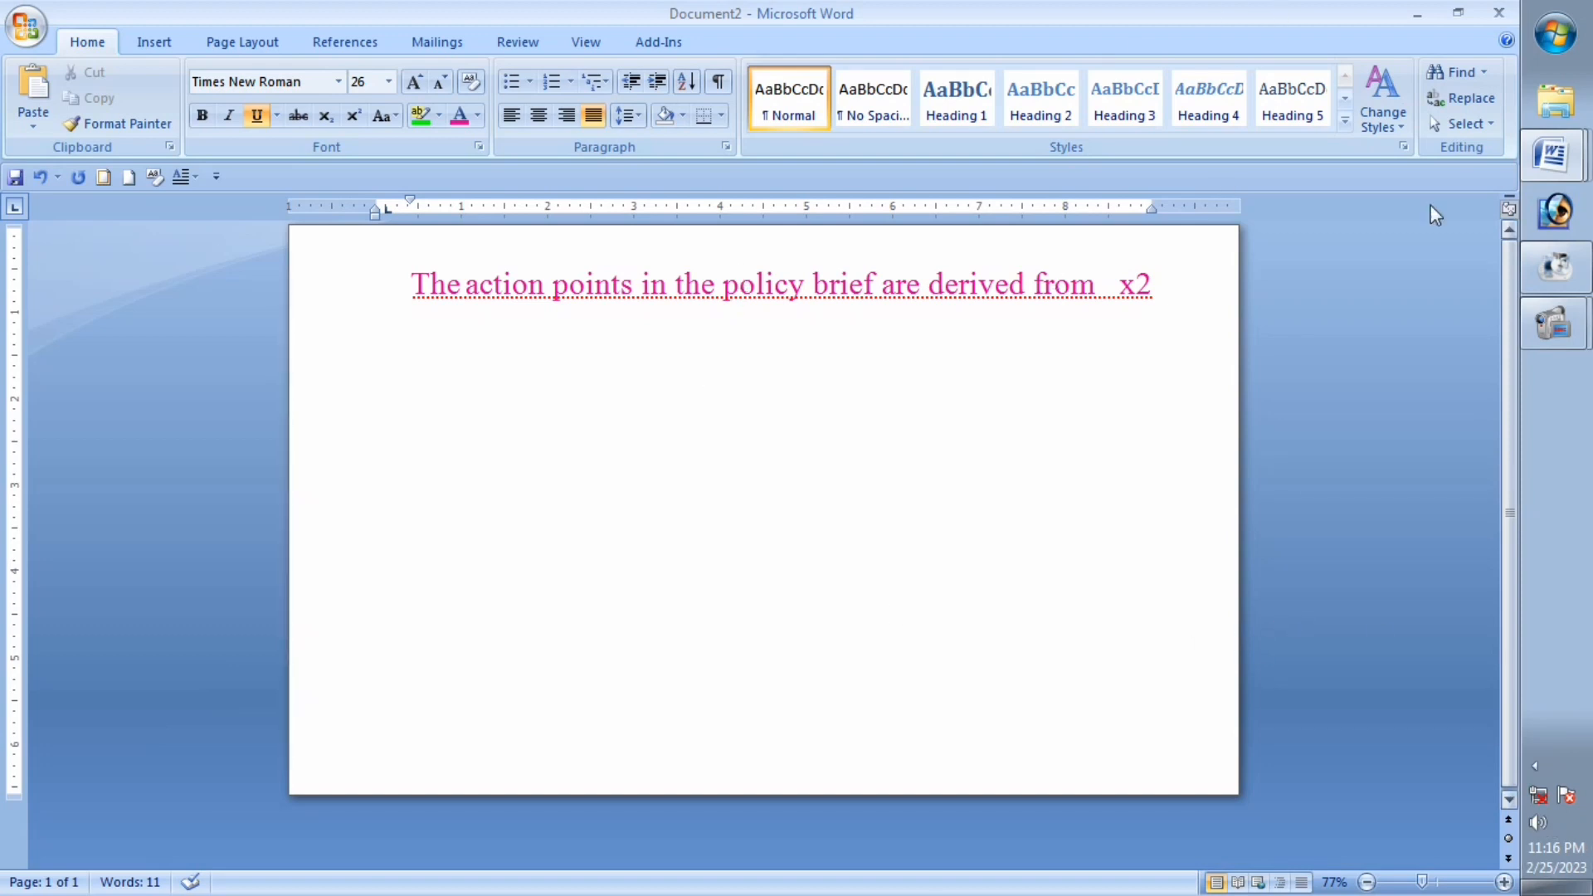
{"action": "left_click", "coordinate": [575, 320]}
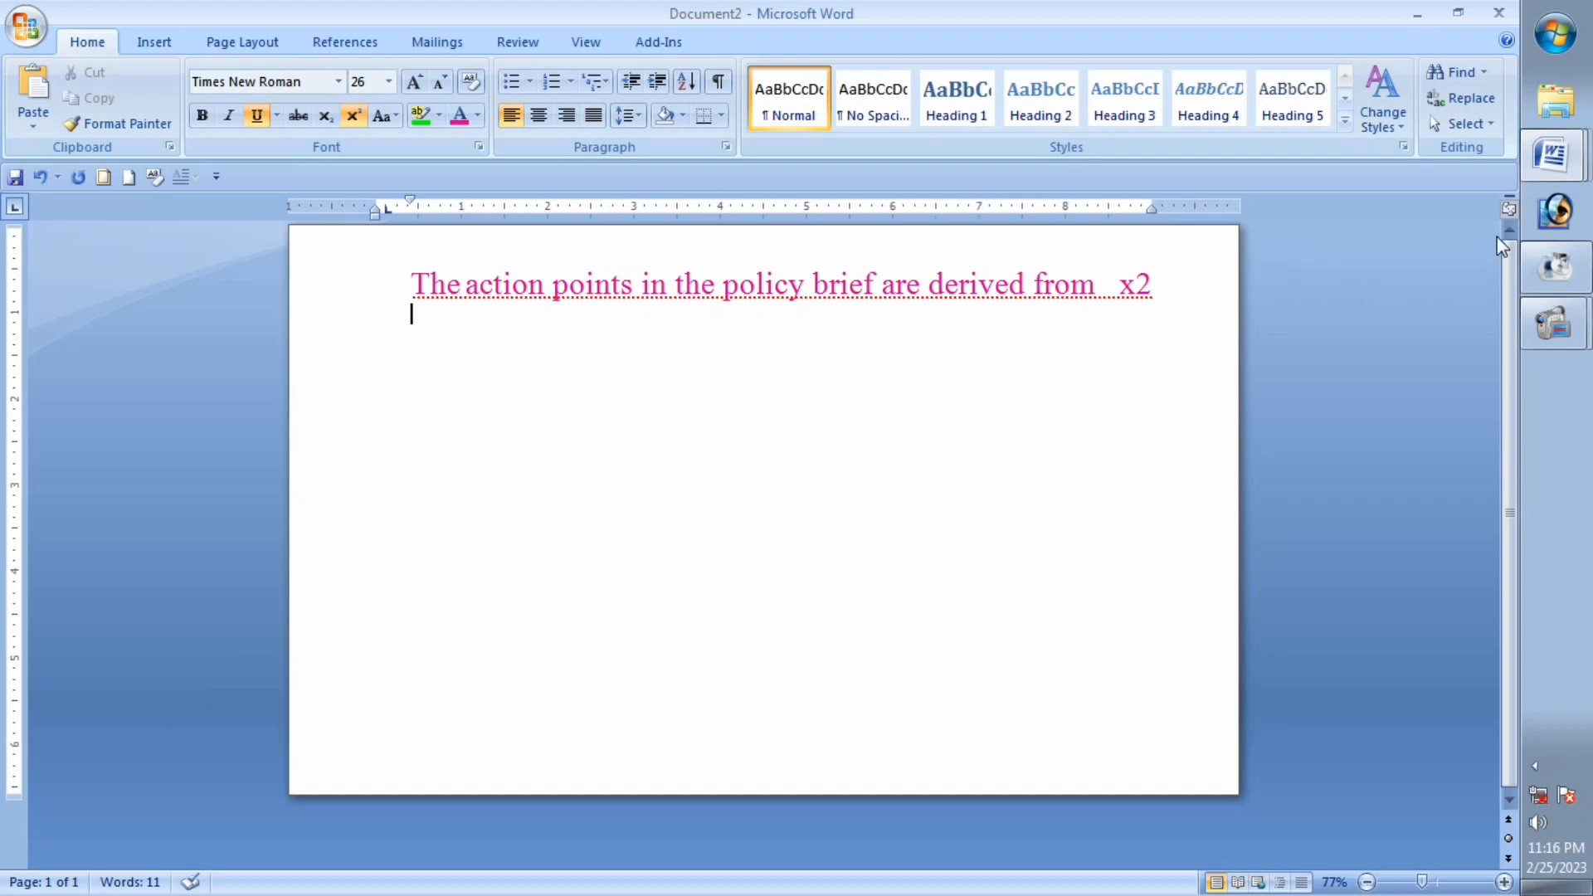
Step: Switch to the tutorial document and copy its opening passage from "The action points" through "minimizing"
{"action": "left_click", "coordinate": [1551, 155]}
{"action": "left_click", "coordinate": [1399, 121]}
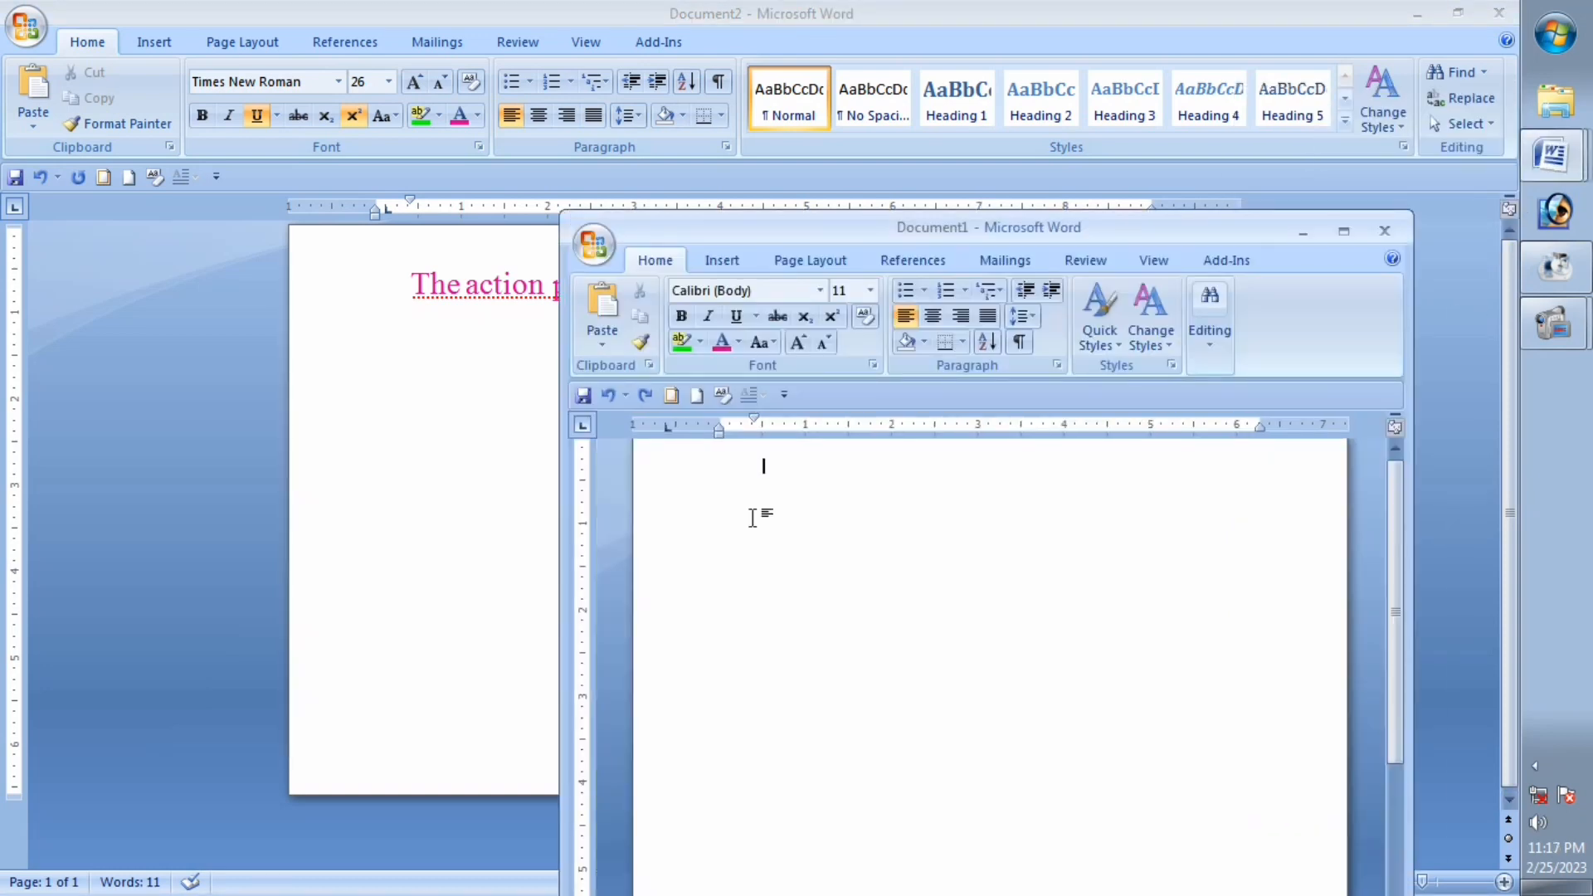
{"action": "left_click", "coordinate": [1551, 155]}
{"action": "left_click", "coordinate": [1356, 162]}
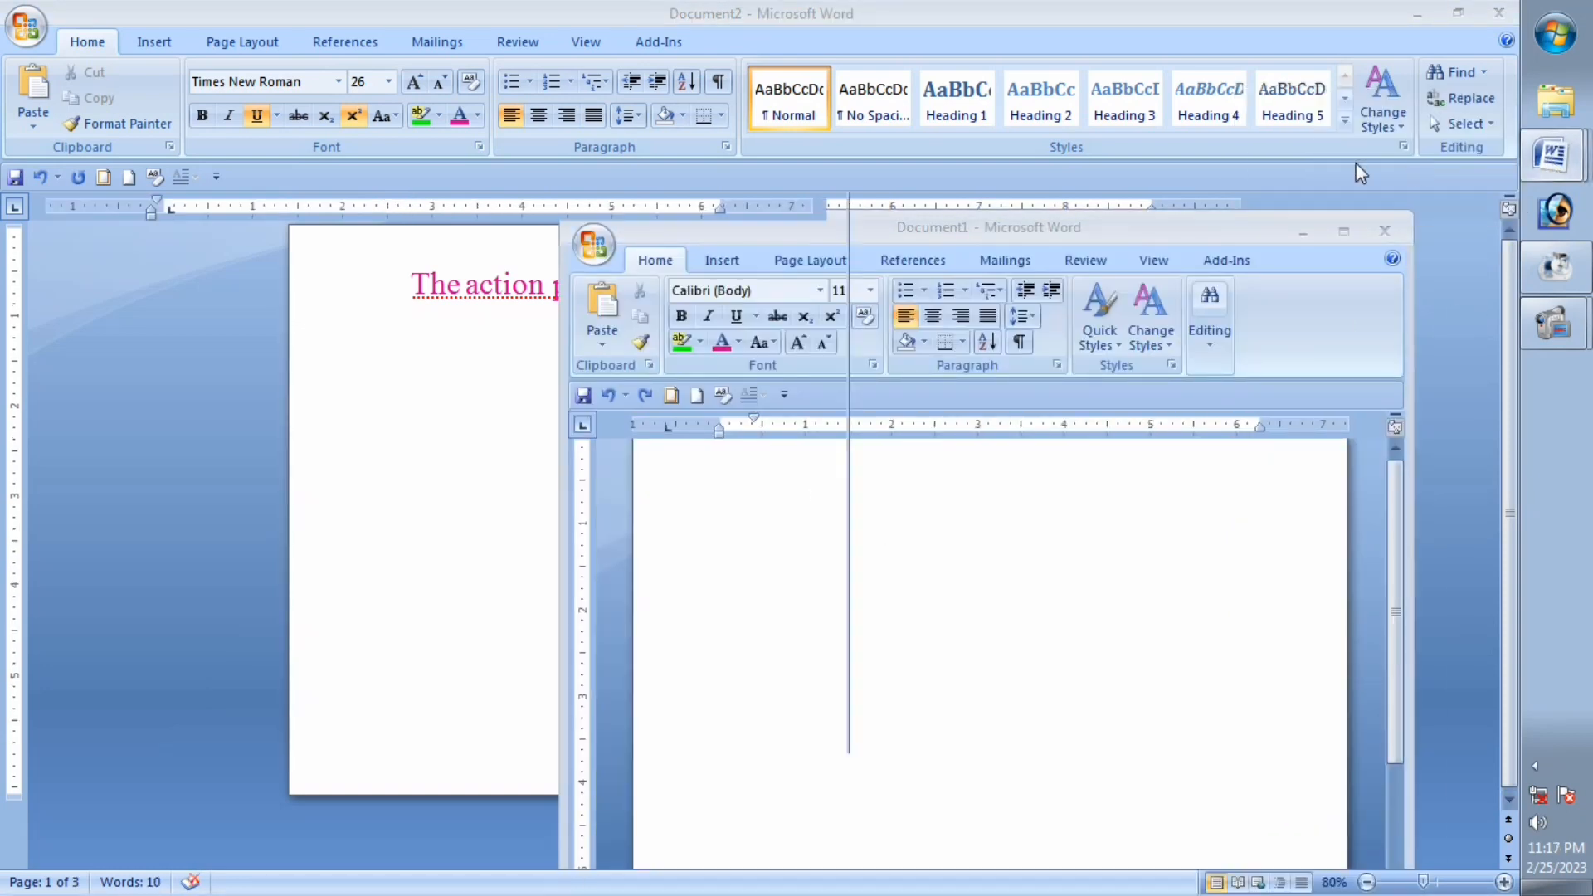
{"action": "left_click", "coordinate": [491, 343]}
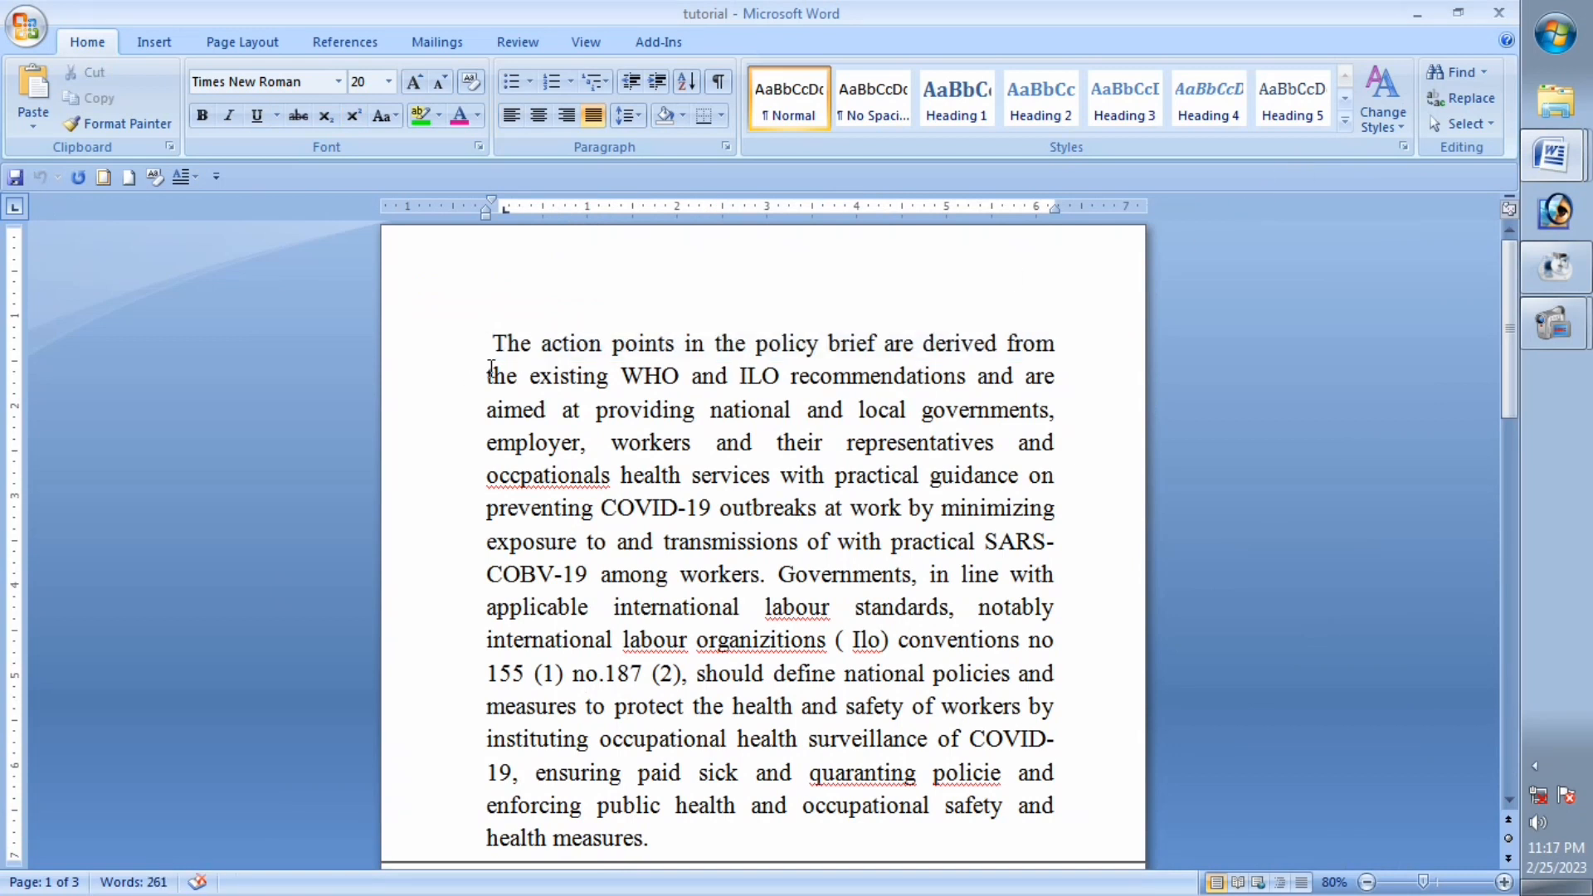
{"action": "left_click_drag", "start_coordinate": [491, 369], "coordinate": [539, 477]}
{"action": "left_click", "coordinate": [543, 312]}
{"action": "left_click_drag", "start_coordinate": [493, 342], "coordinate": [1067, 498]}
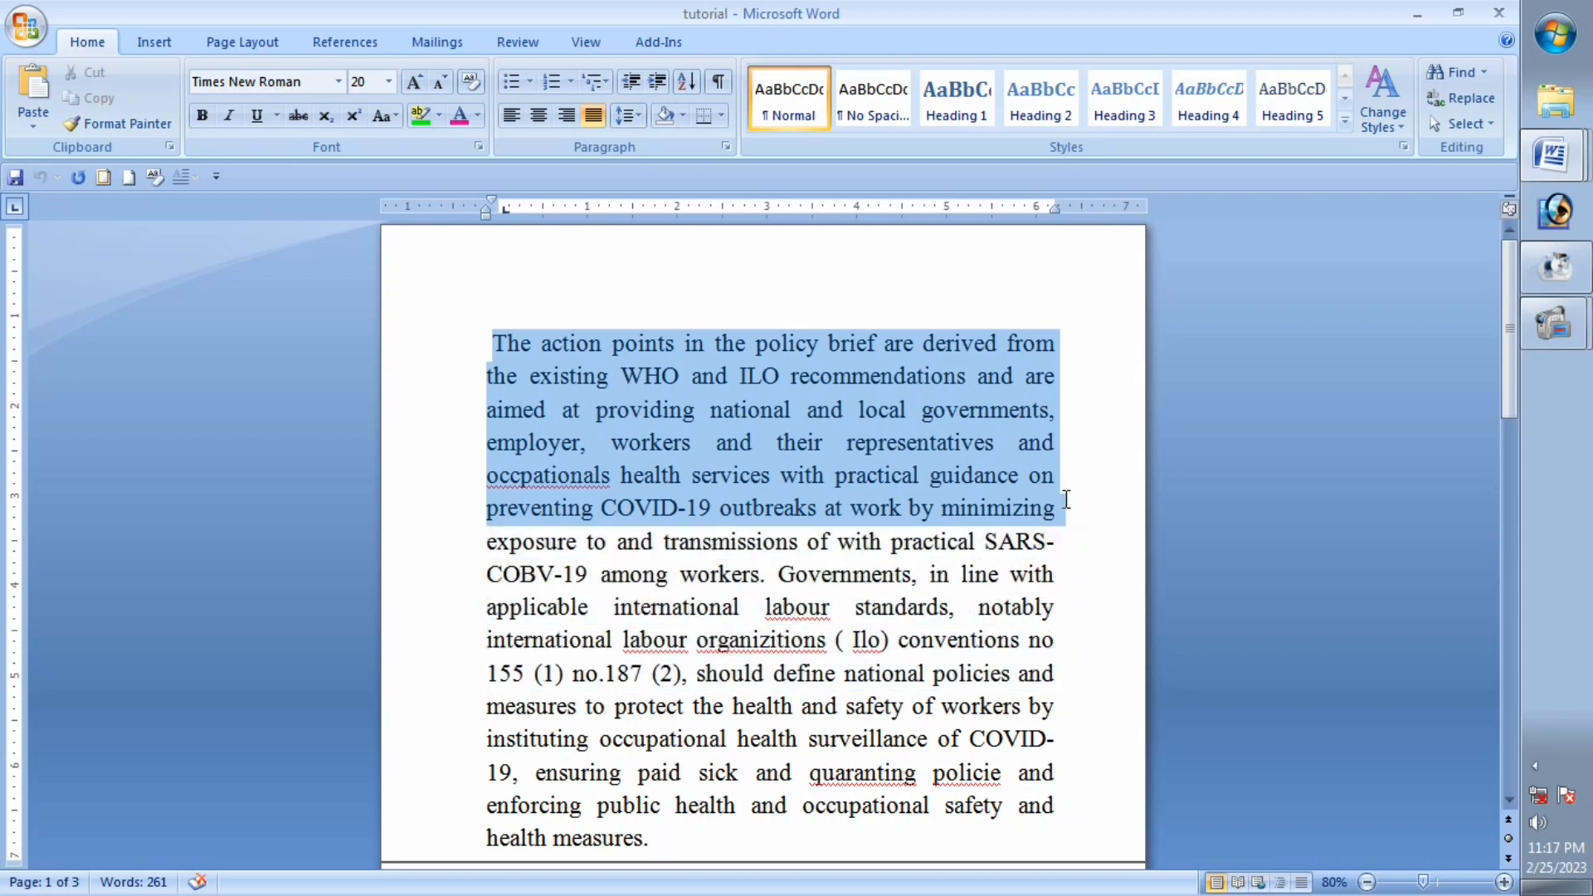
{"action": "right_click", "coordinate": [816, 451]}
{"action": "left_click", "coordinate": [904, 490]}
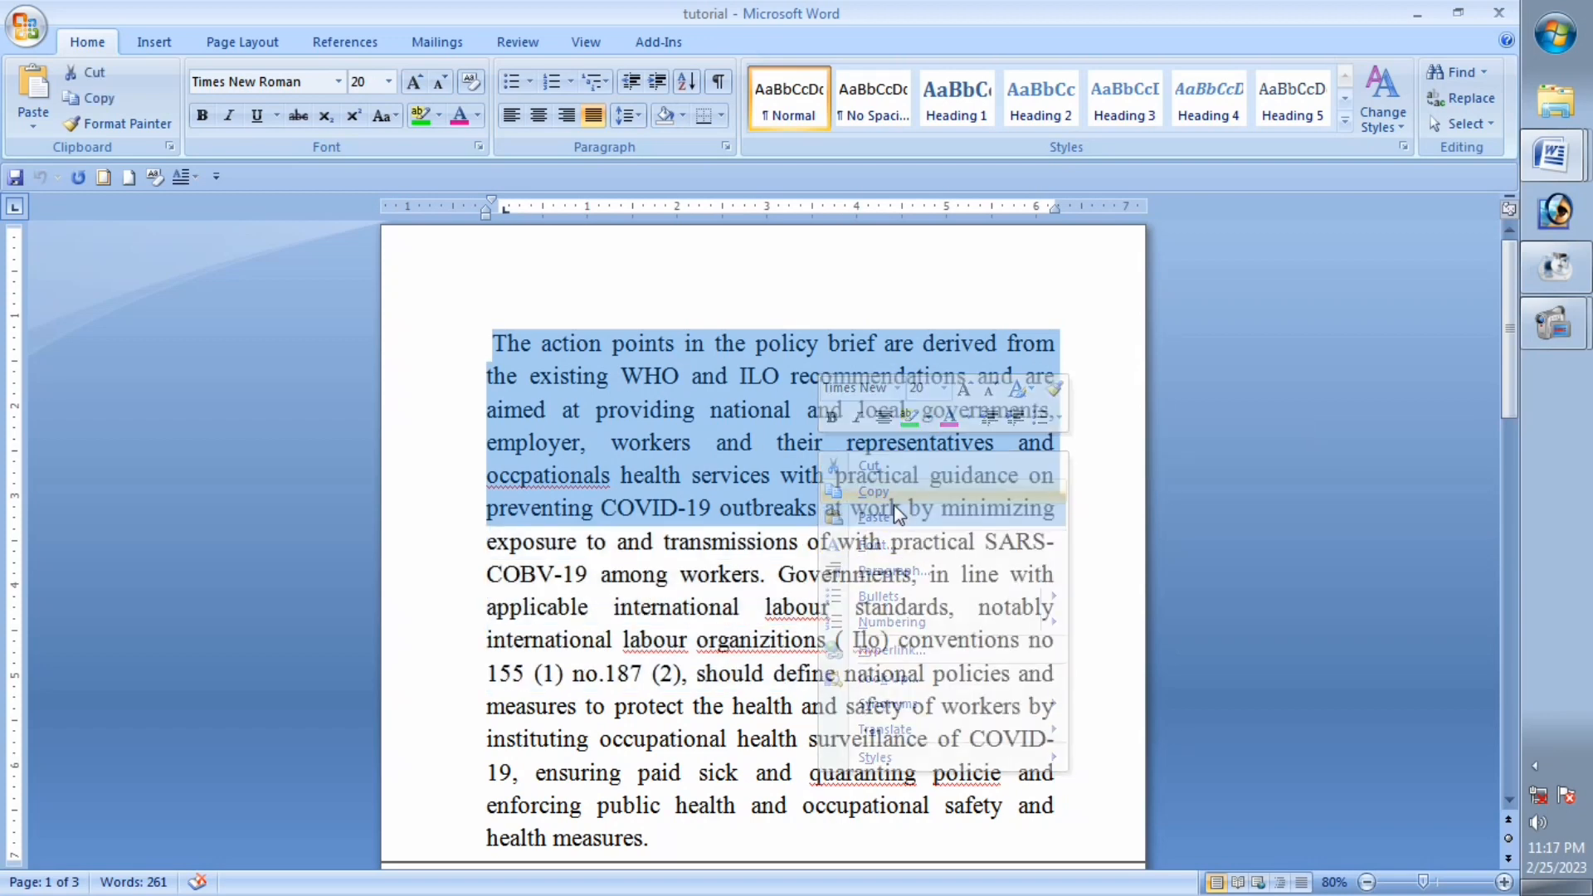
Step: Return to Document2 and delete the whole pink sentence
{"action": "left_click", "coordinate": [1531, 170]}
{"action": "left_click", "coordinate": [1391, 199]}
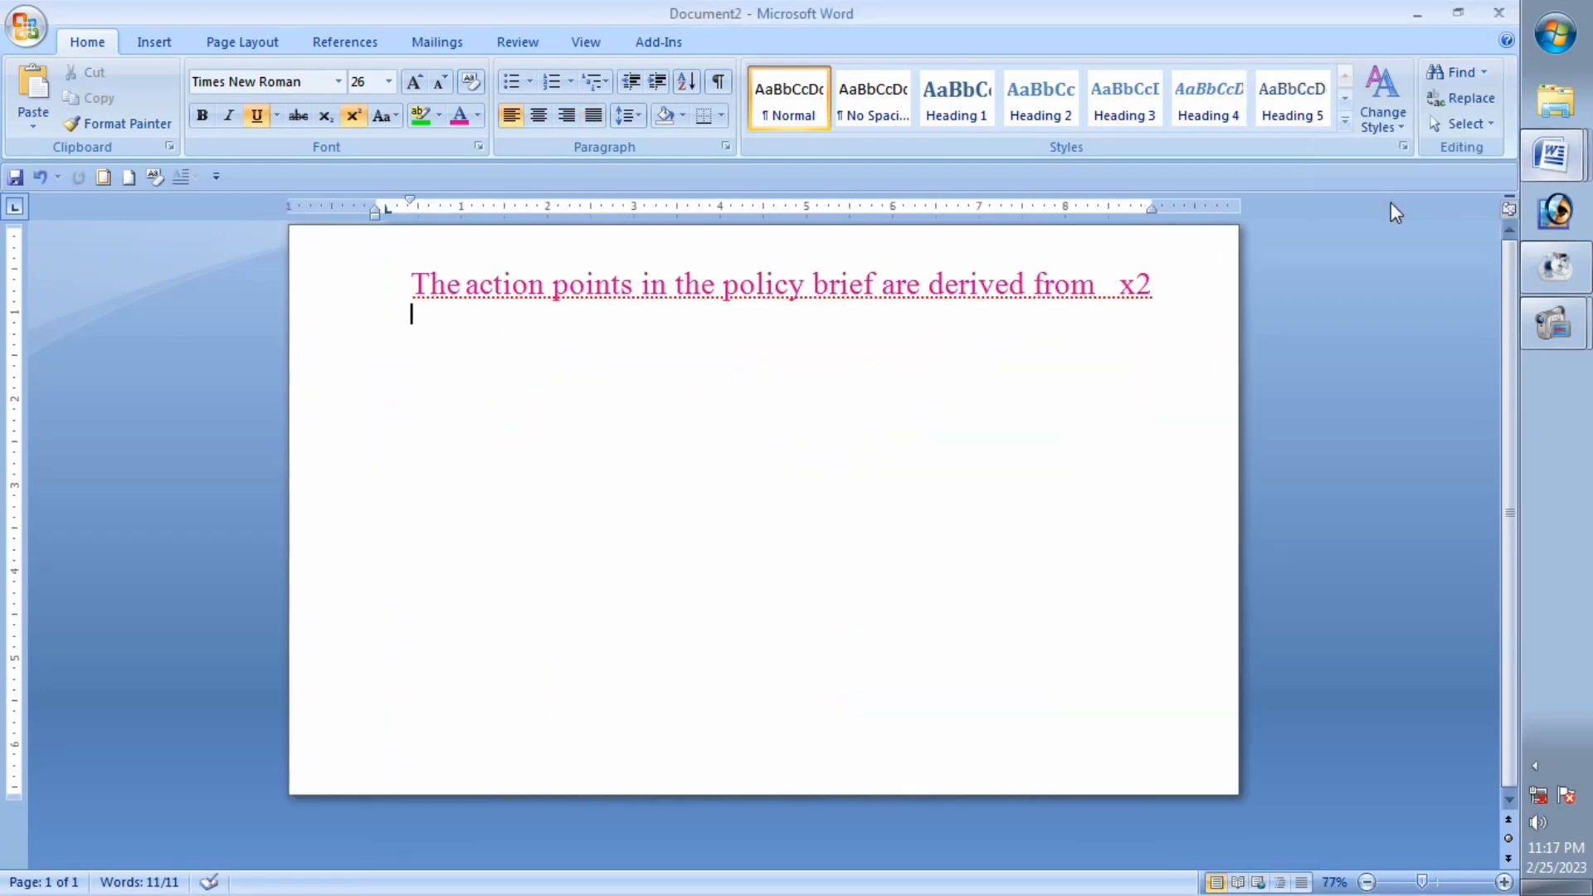
{"action": "left_click_drag", "start_coordinate": [1184, 320], "coordinate": [325, 190]}
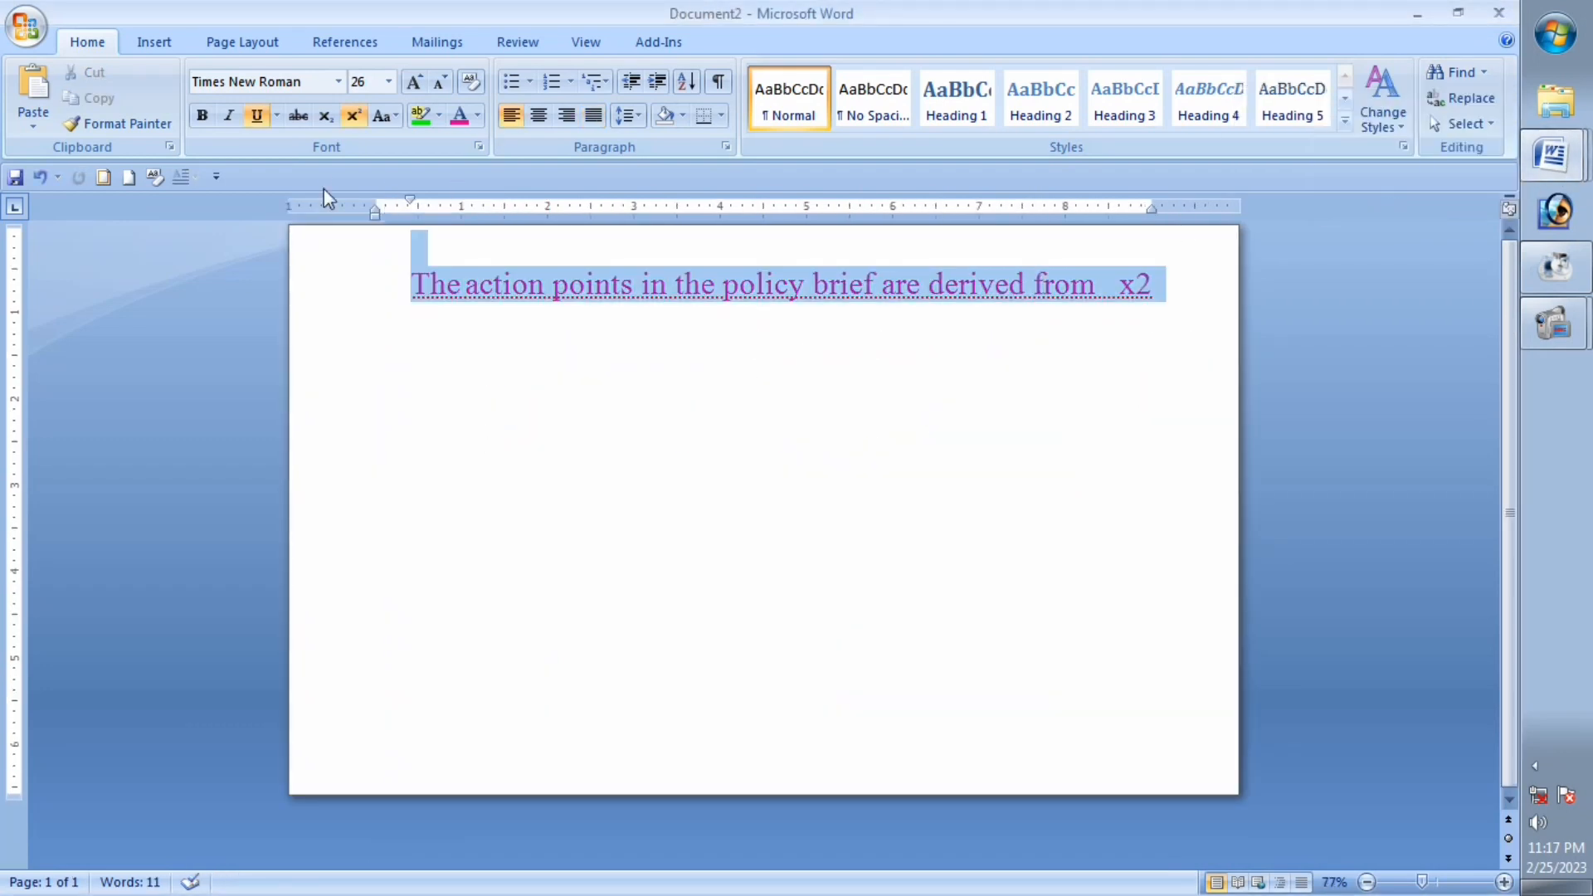
{"action": "key", "text": "Delete"}
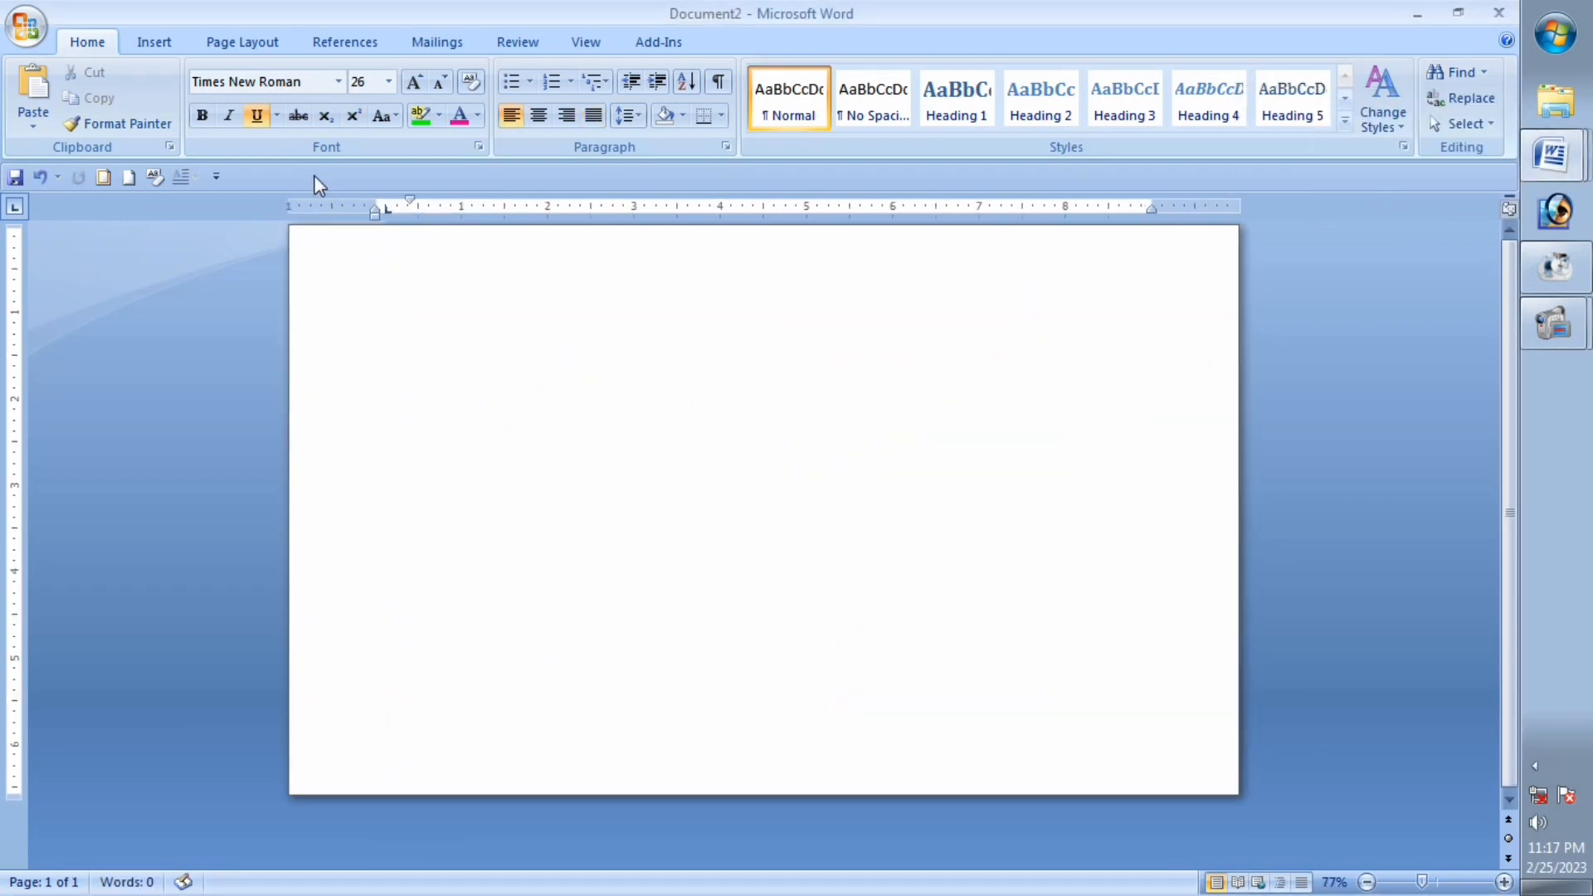
Step: Paste the copied passage into the empty document and insert four blank lines above it
{"action": "right_click", "coordinate": [455, 253]}
{"action": "left_click", "coordinate": [509, 319]}
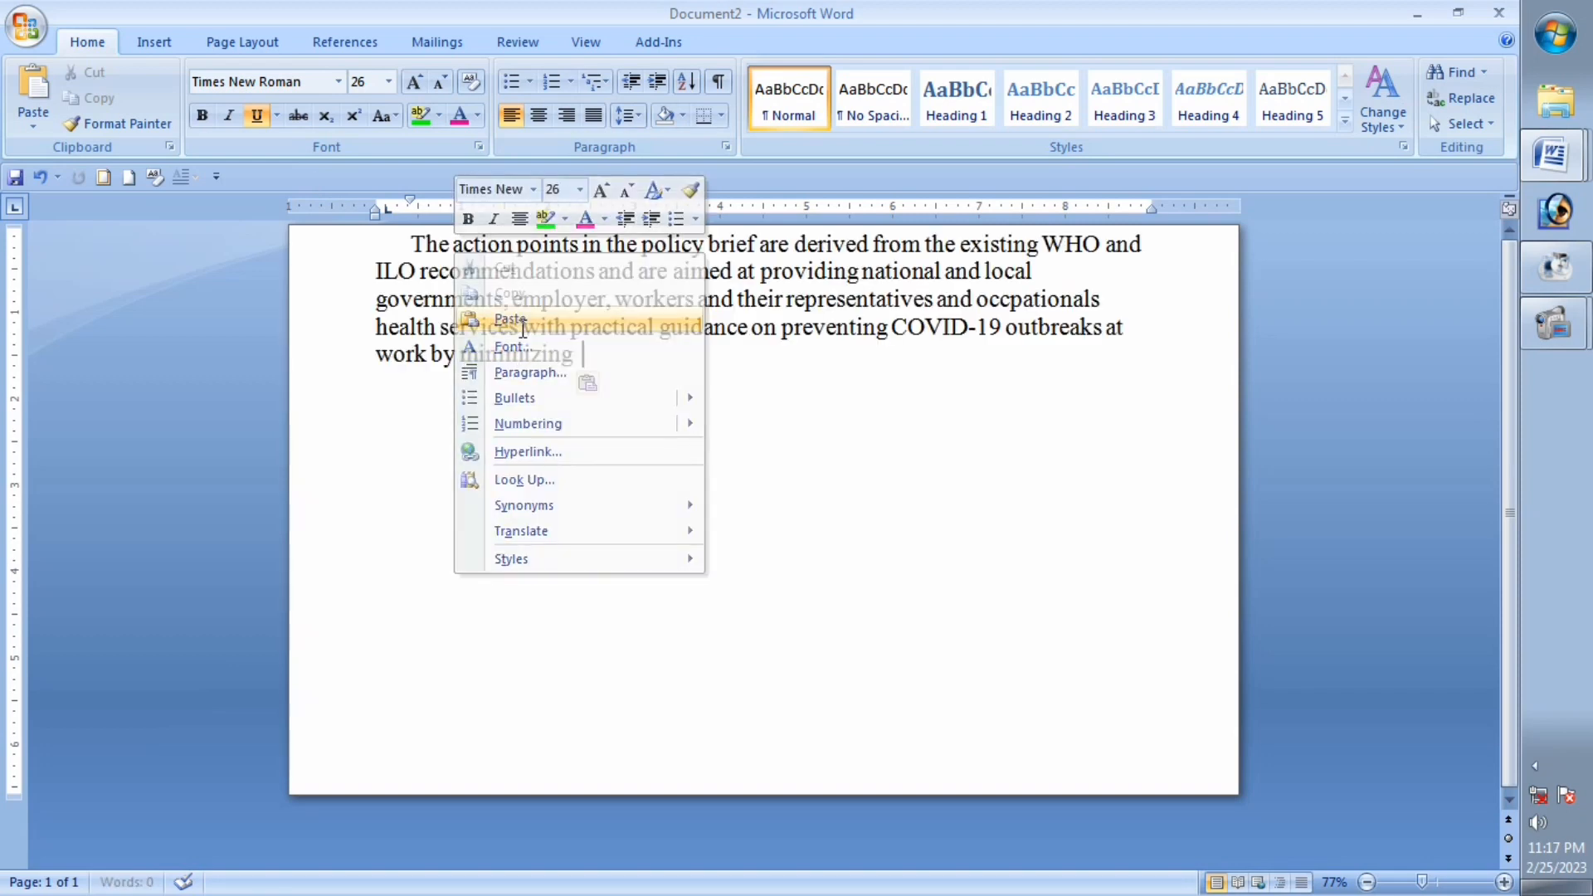
{"action": "key", "text": "Return"}
{"action": "key", "text": "Return"}
{"action": "key", "text": "Return"}
{"action": "key", "text": "Return"}
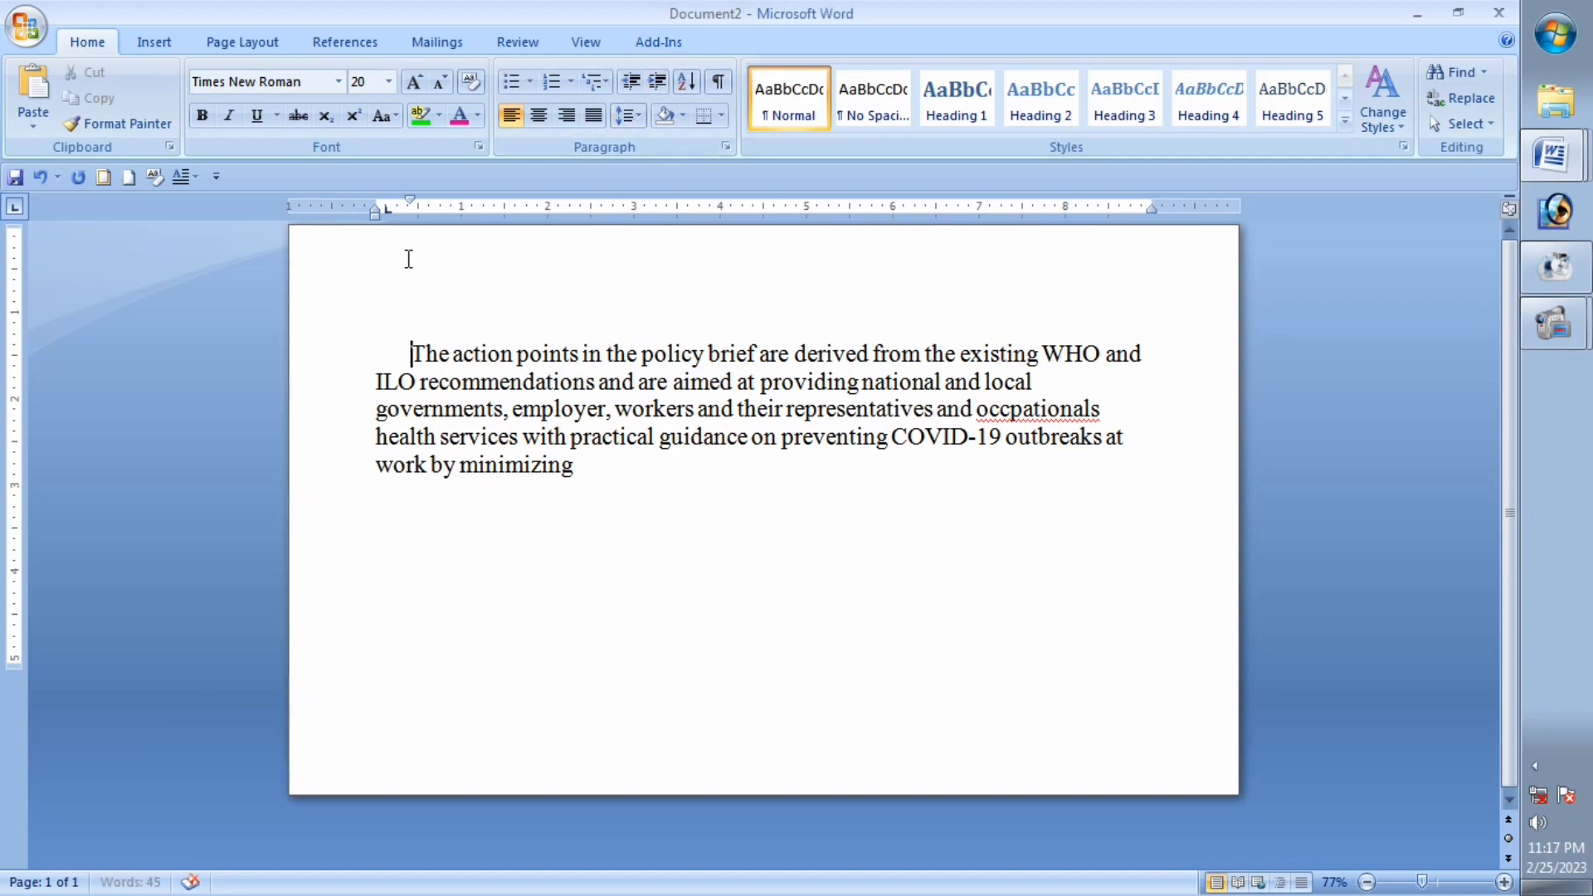
Step: Shift the pasted paragraph's left indent outward into the margin by about 0.4 inch, keeping its first-line indent
{"action": "left_click_drag", "start_coordinate": [411, 357], "coordinate": [587, 382]}
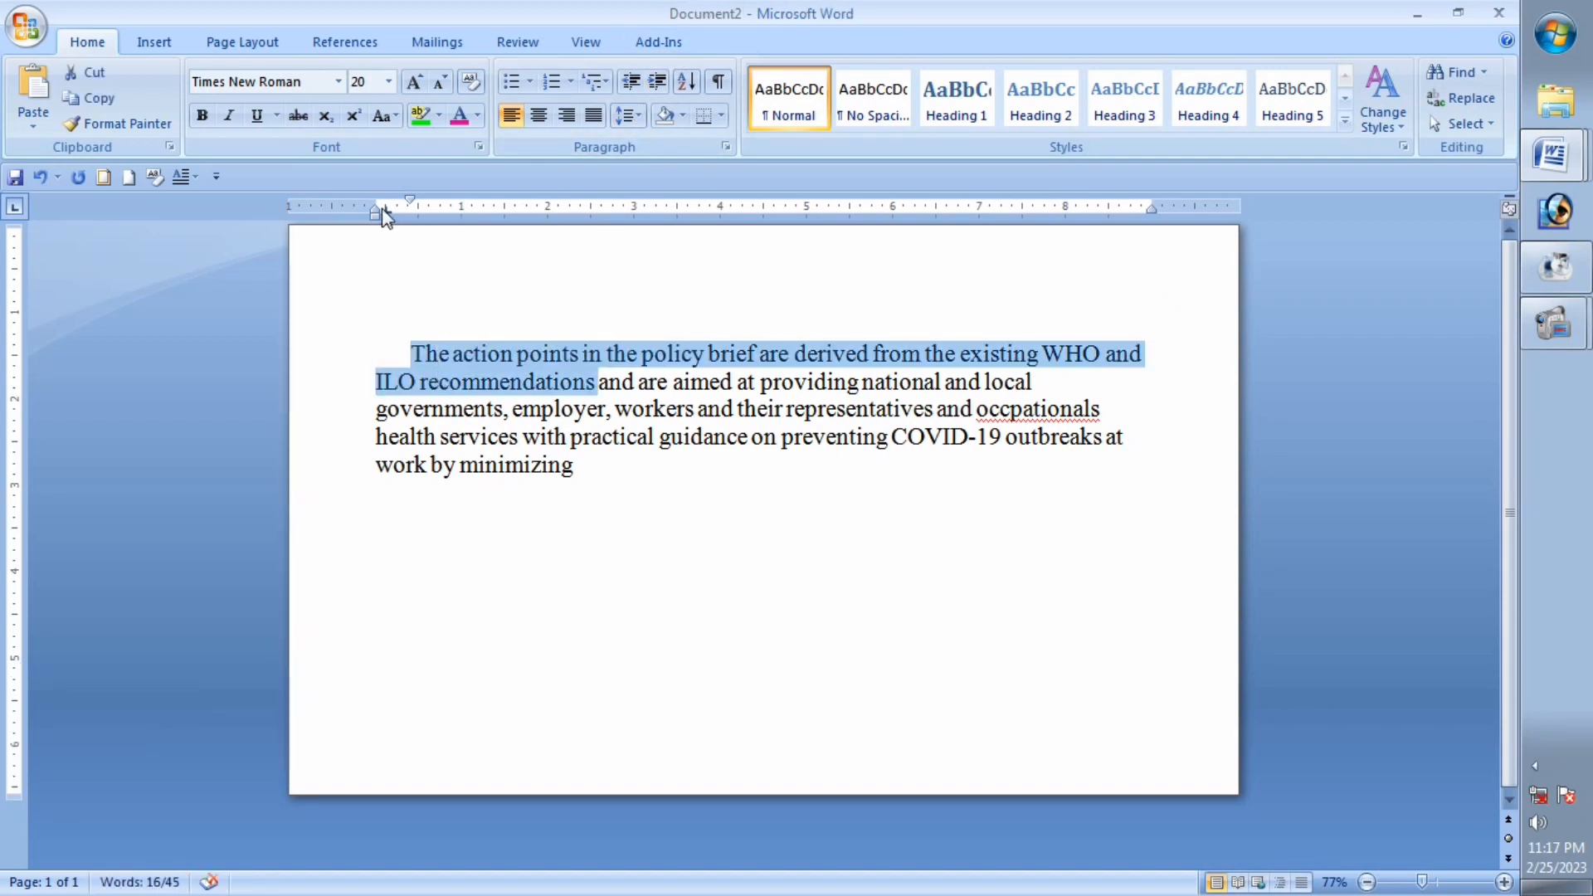
{"action": "left_click_drag", "start_coordinate": [375, 207], "coordinate": [338, 208]}
{"action": "left_click", "coordinate": [404, 359]}
{"action": "left_click_drag", "start_coordinate": [359, 330], "coordinate": [1056, 448]}
{"action": "left_click", "coordinate": [693, 357]}
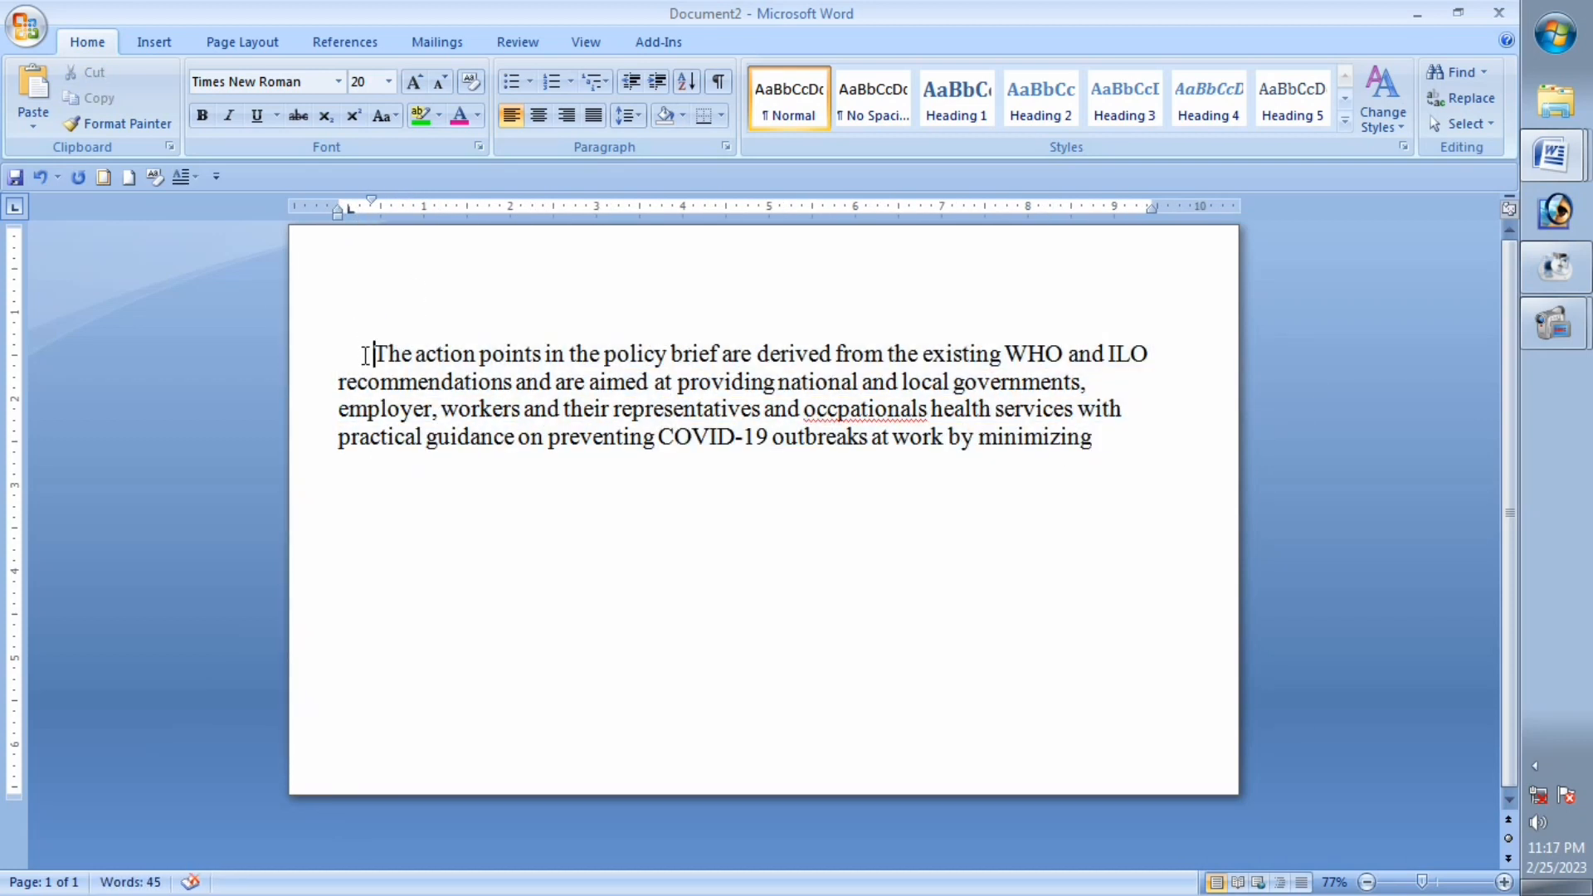
Step: Toggle the whole pasted paragraph repeatedly between justified and left alignment, ending with left alignment
{"action": "left_click_drag", "start_coordinate": [370, 352], "coordinate": [1165, 441]}
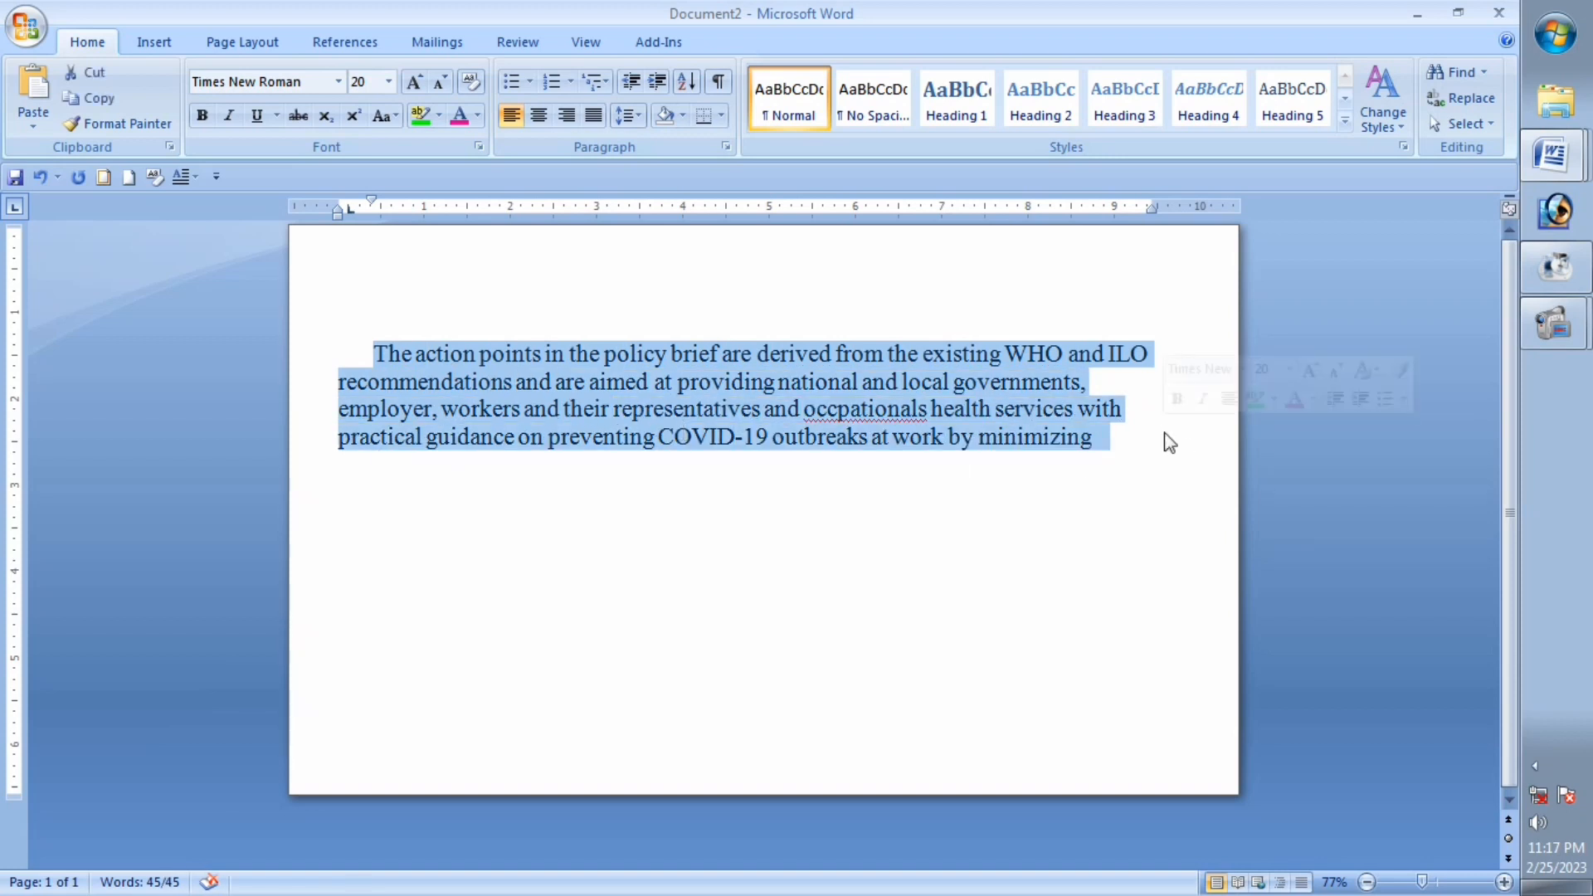
{"action": "left_click", "coordinate": [513, 118]}
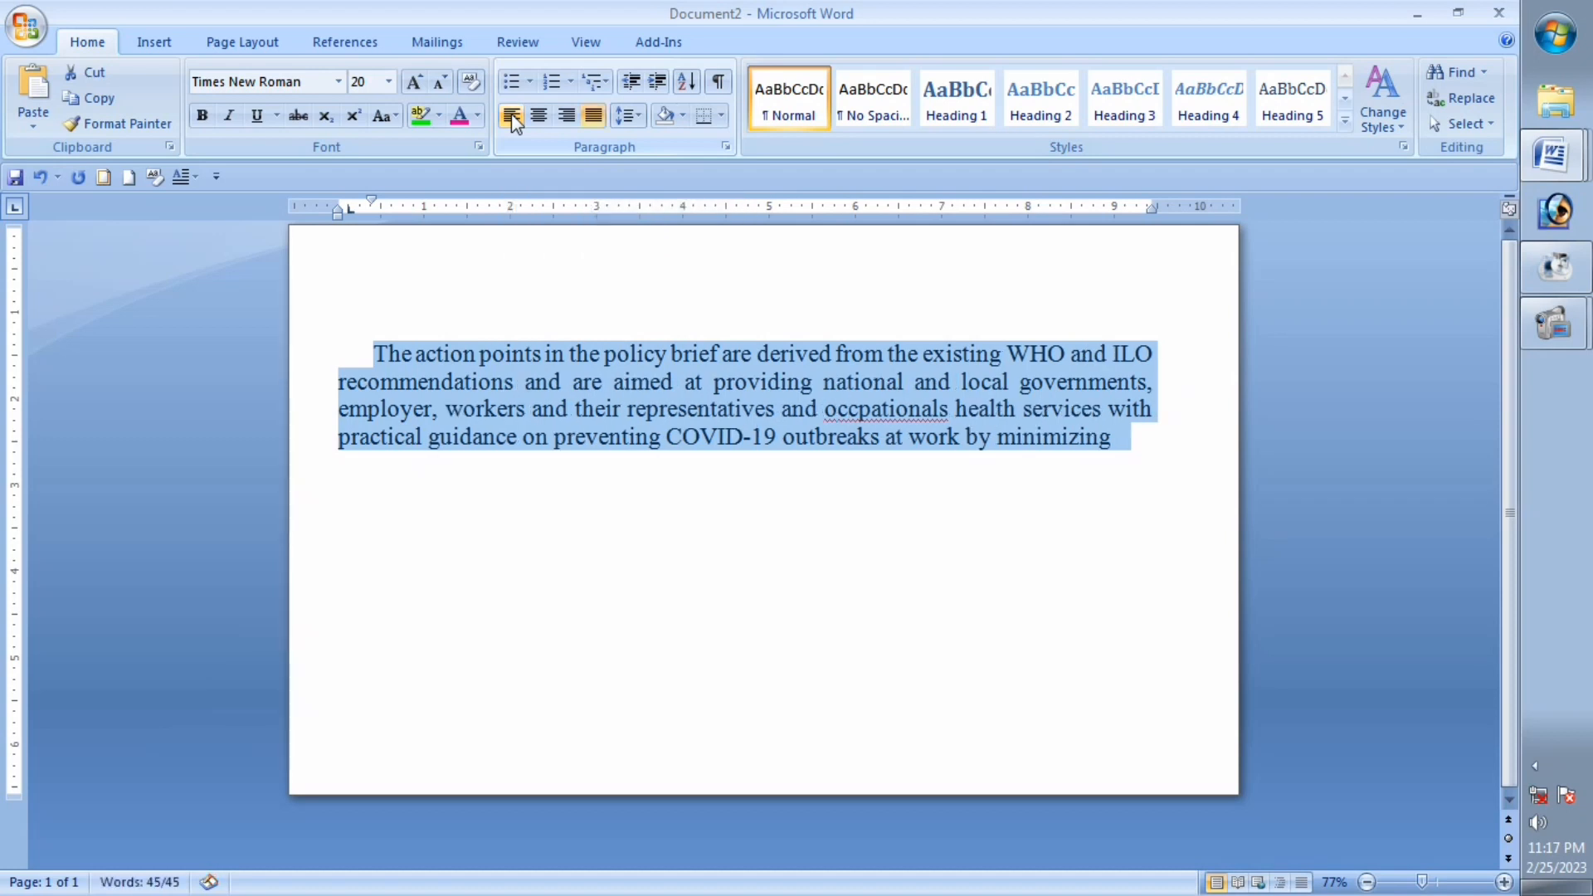
{"action": "left_click", "coordinate": [512, 119]}
{"action": "left_click", "coordinate": [513, 119]}
{"action": "left_click", "coordinate": [512, 119]}
{"action": "left_click", "coordinate": [513, 118]}
{"action": "left_click", "coordinate": [513, 119]}
{"action": "left_click", "coordinate": [513, 119]}
{"action": "left_click", "coordinate": [513, 118]}
{"action": "left_click", "coordinate": [414, 368]}
Step: Toggle the left alignment again with only the paragraph's first line selected, ending left-aligned
{"action": "left_click_drag", "start_coordinate": [413, 368], "coordinate": [1261, 347]}
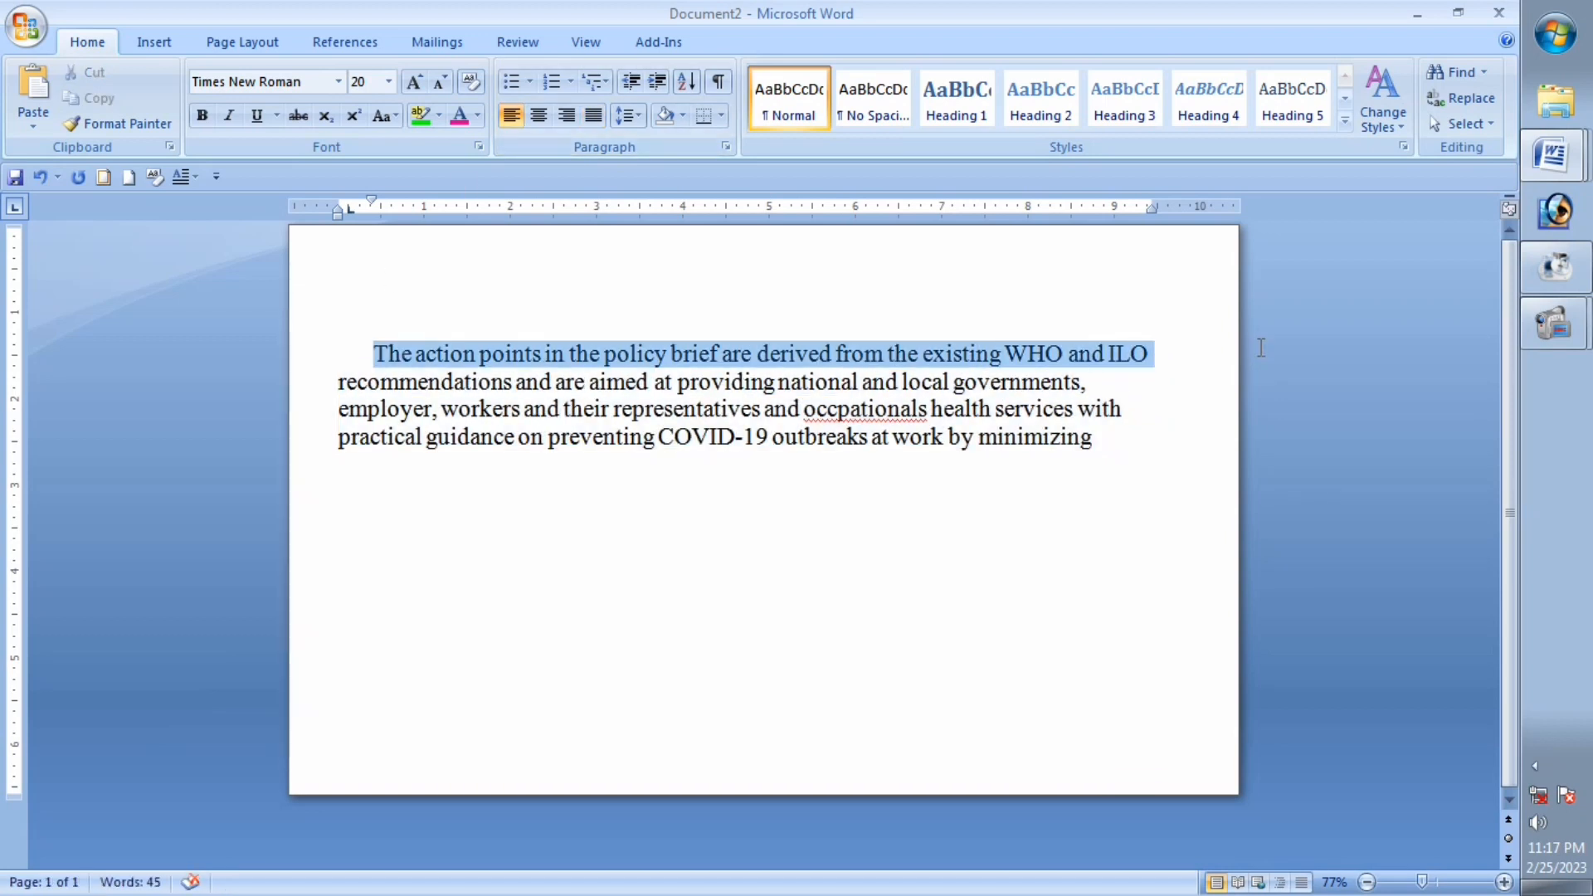
{"action": "left_click", "coordinate": [501, 121]}
{"action": "left_click", "coordinate": [501, 120]}
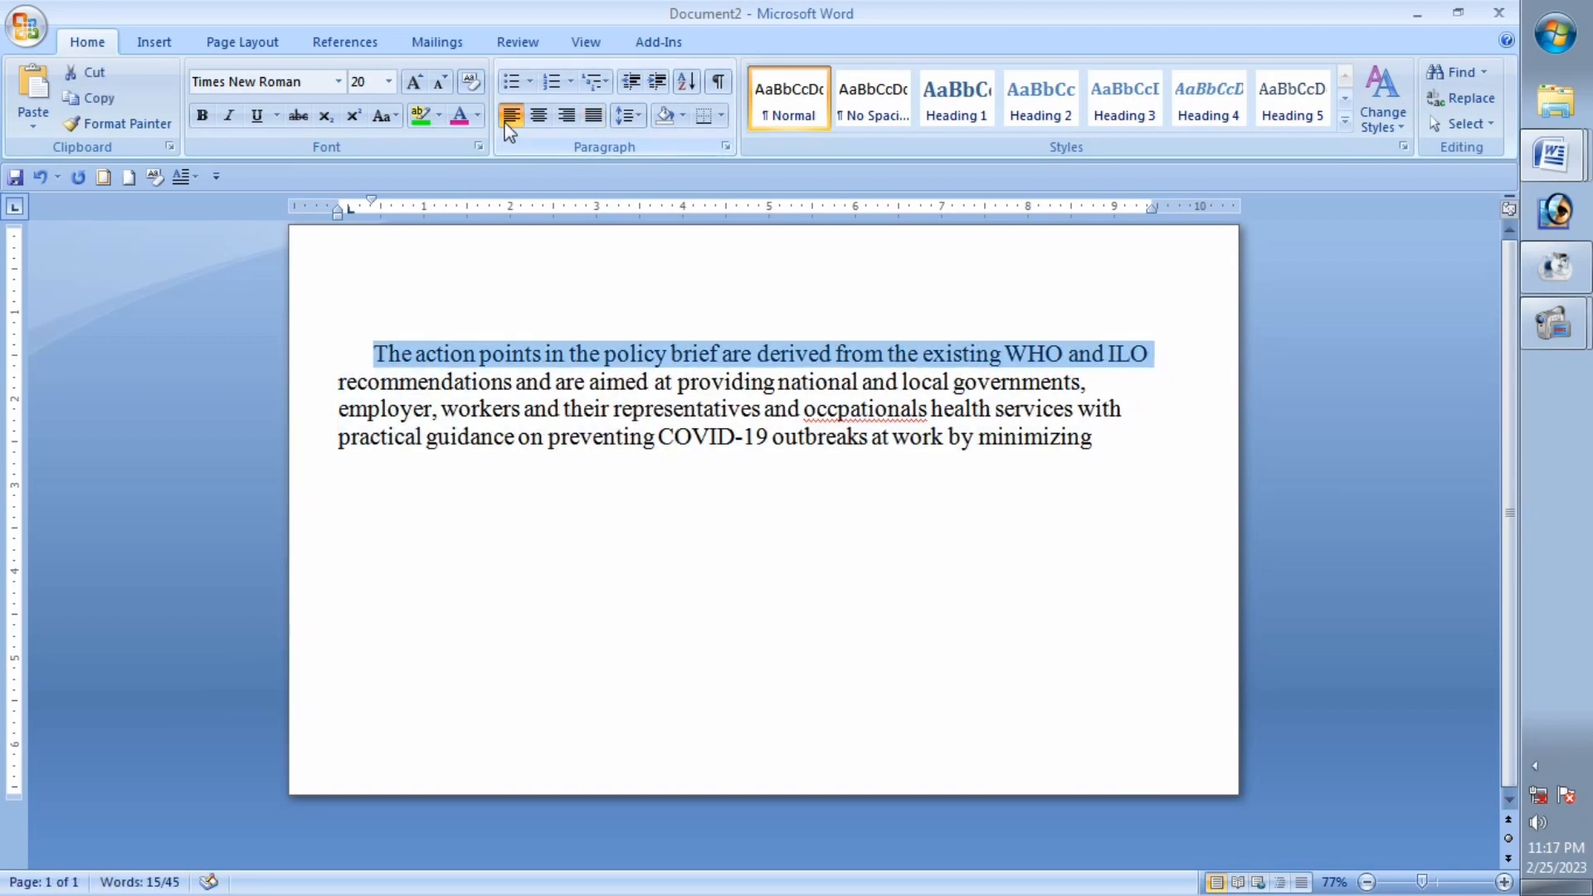
{"action": "left_click", "coordinate": [502, 121]}
{"action": "left_click", "coordinate": [501, 120]}
Step: Center the whole selected paragraph and switch it back to left alignment
{"action": "left_click", "coordinate": [446, 364]}
{"action": "triple_click", "coordinate": [380, 349]}
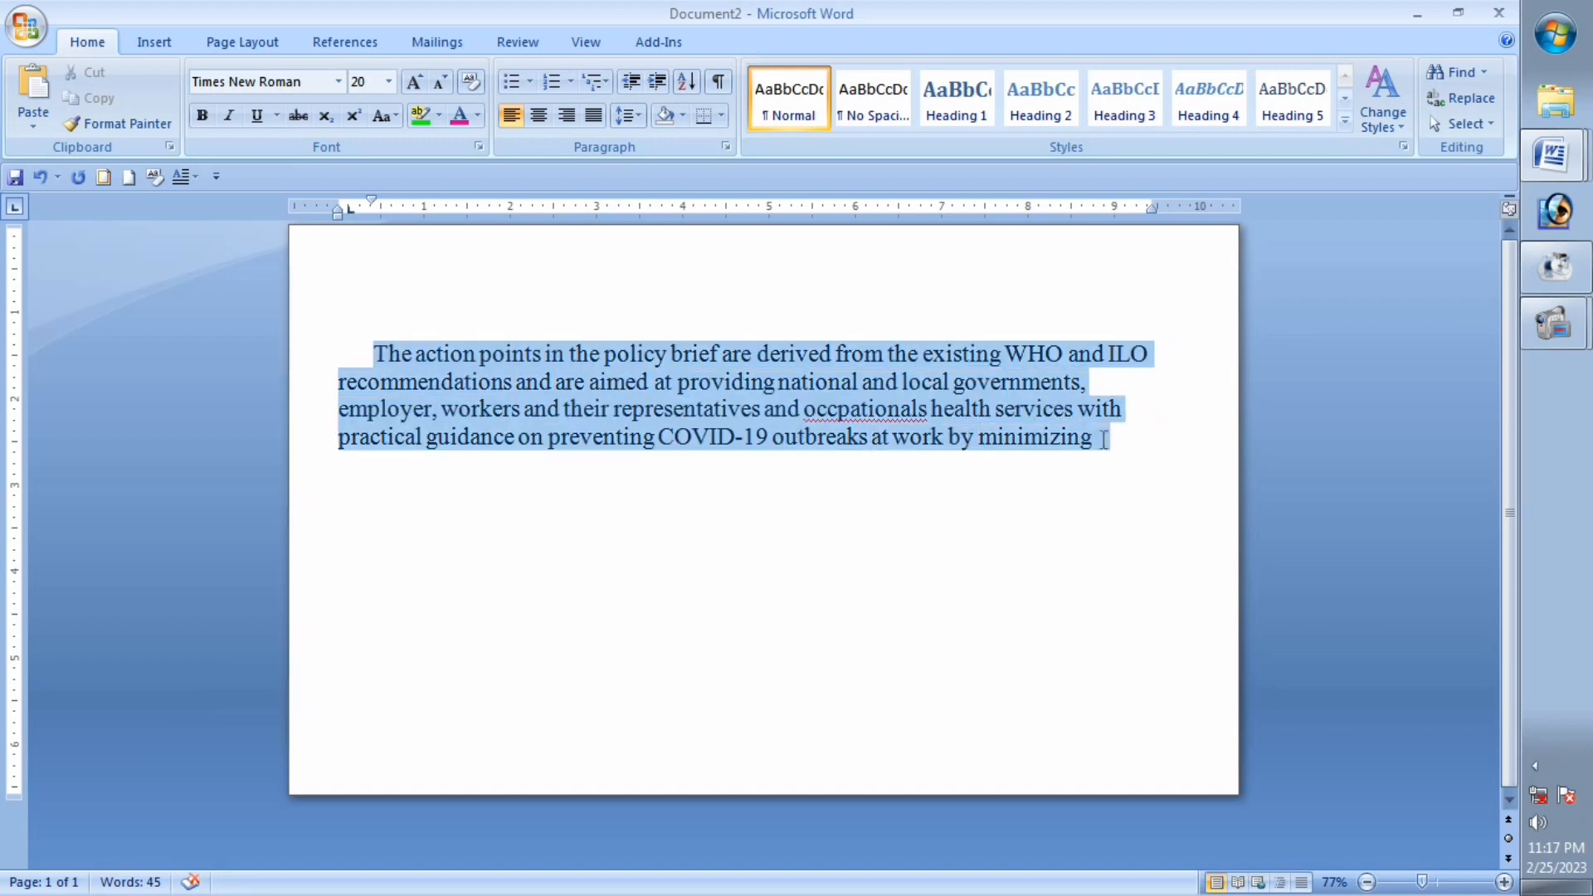
{"action": "left_click", "coordinate": [538, 116]}
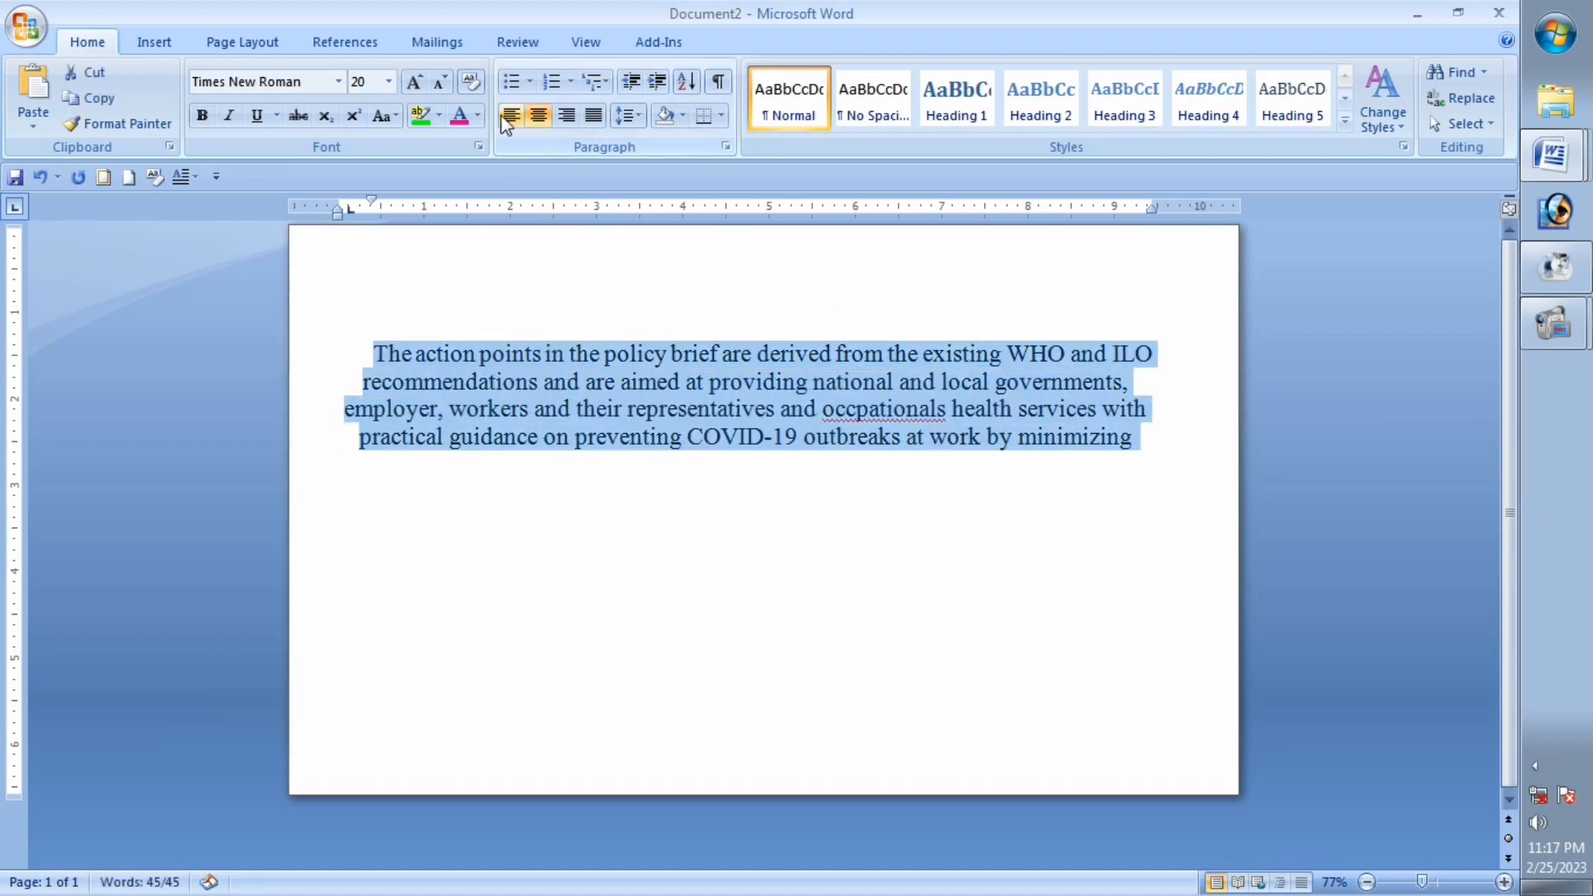
{"action": "left_click", "coordinate": [512, 116]}
{"action": "left_click", "coordinate": [585, 407]}
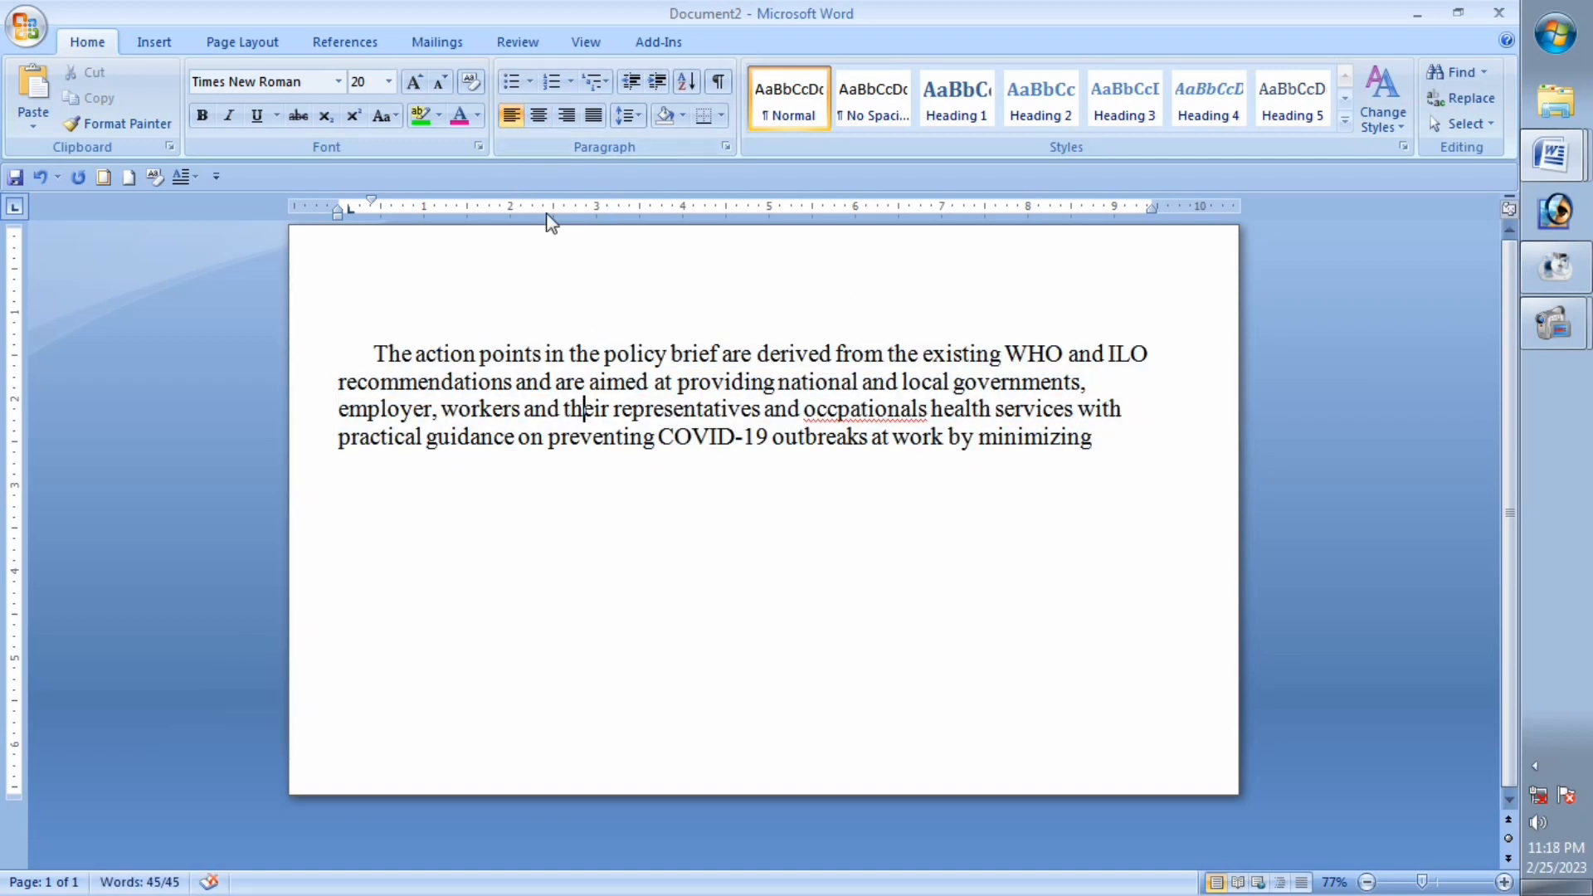
{"action": "left_click_drag", "start_coordinate": [415, 327], "coordinate": [1103, 434]}
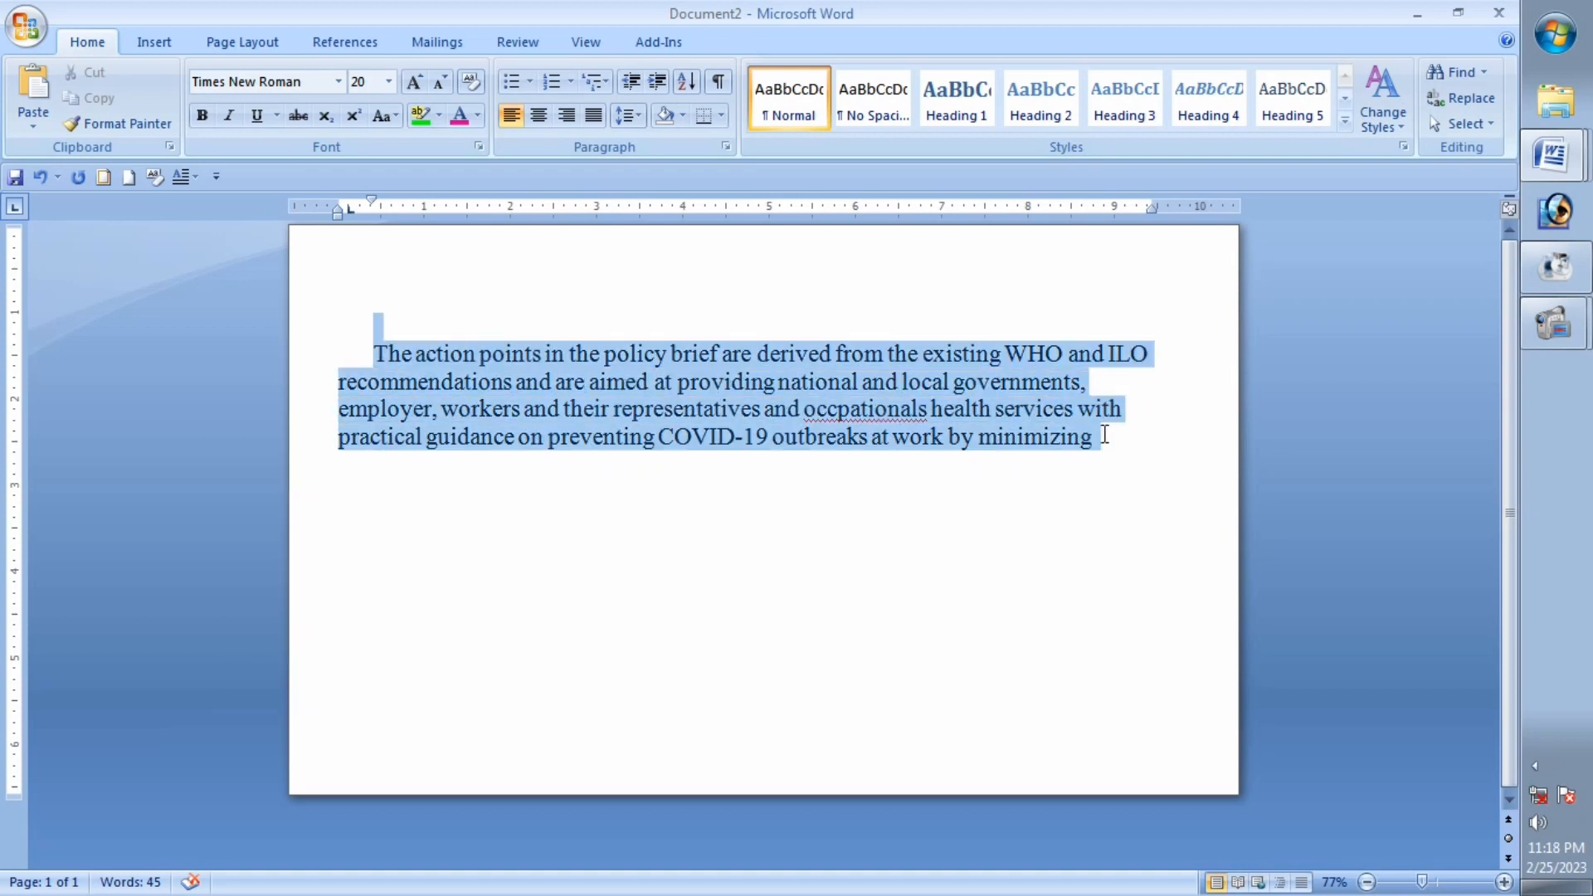
{"action": "left_click", "coordinate": [646, 332]}
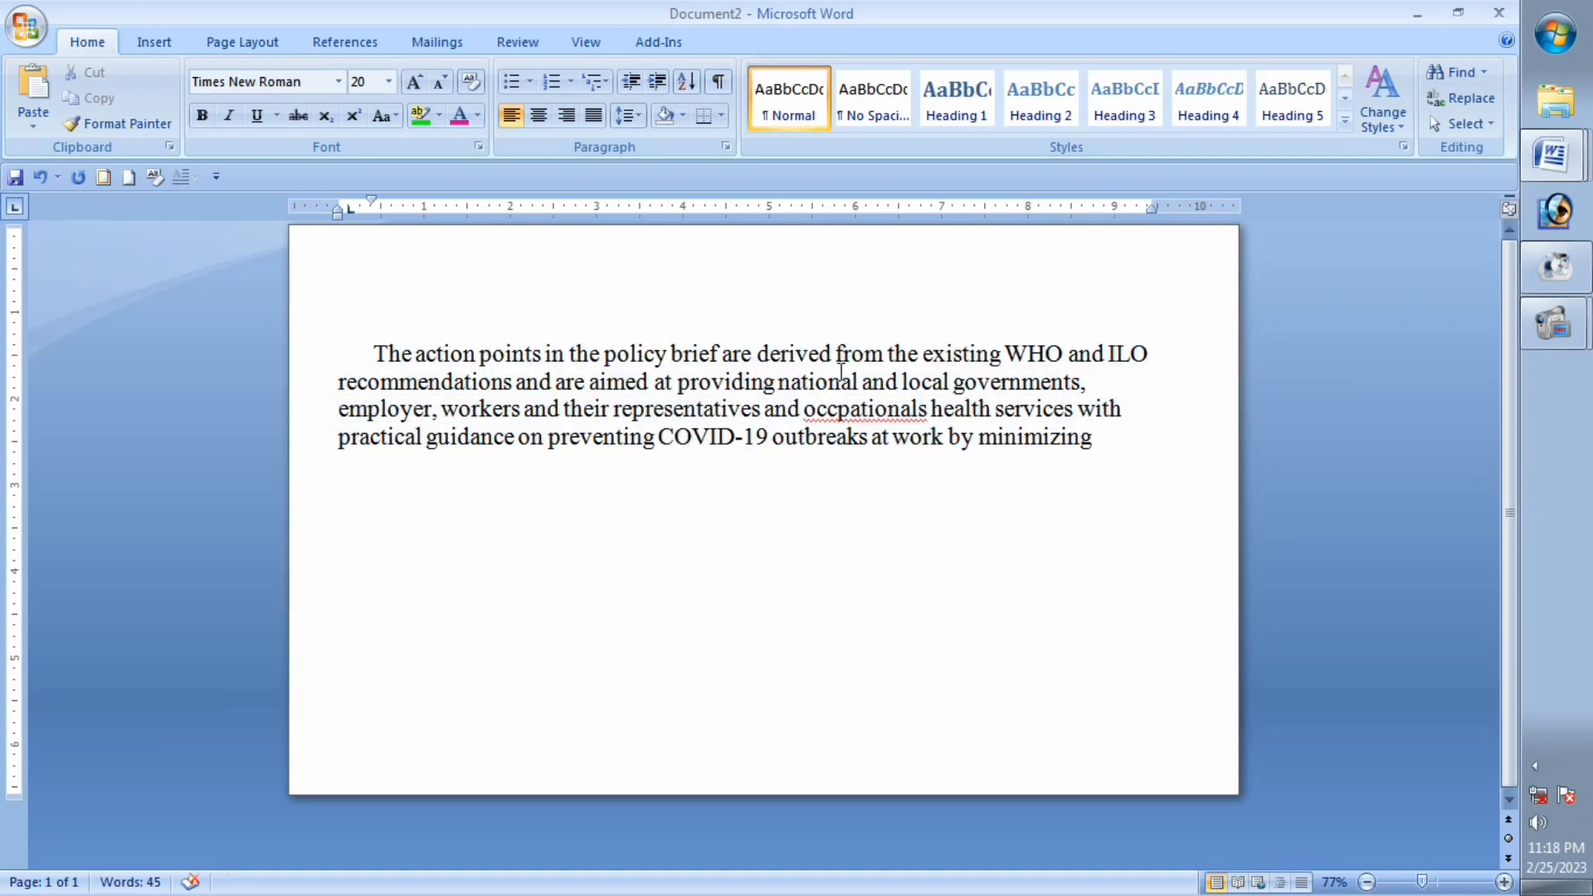
Step: Split the paragraph before "brief" with three paragraph breaks, leaving "The action points in the policy" on its own line
{"action": "left_click", "coordinate": [671, 356]}
{"action": "key", "text": "Return"}
{"action": "key", "text": "Return"}
{"action": "key", "text": "Return"}
{"action": "left_click", "coordinate": [375, 353]}
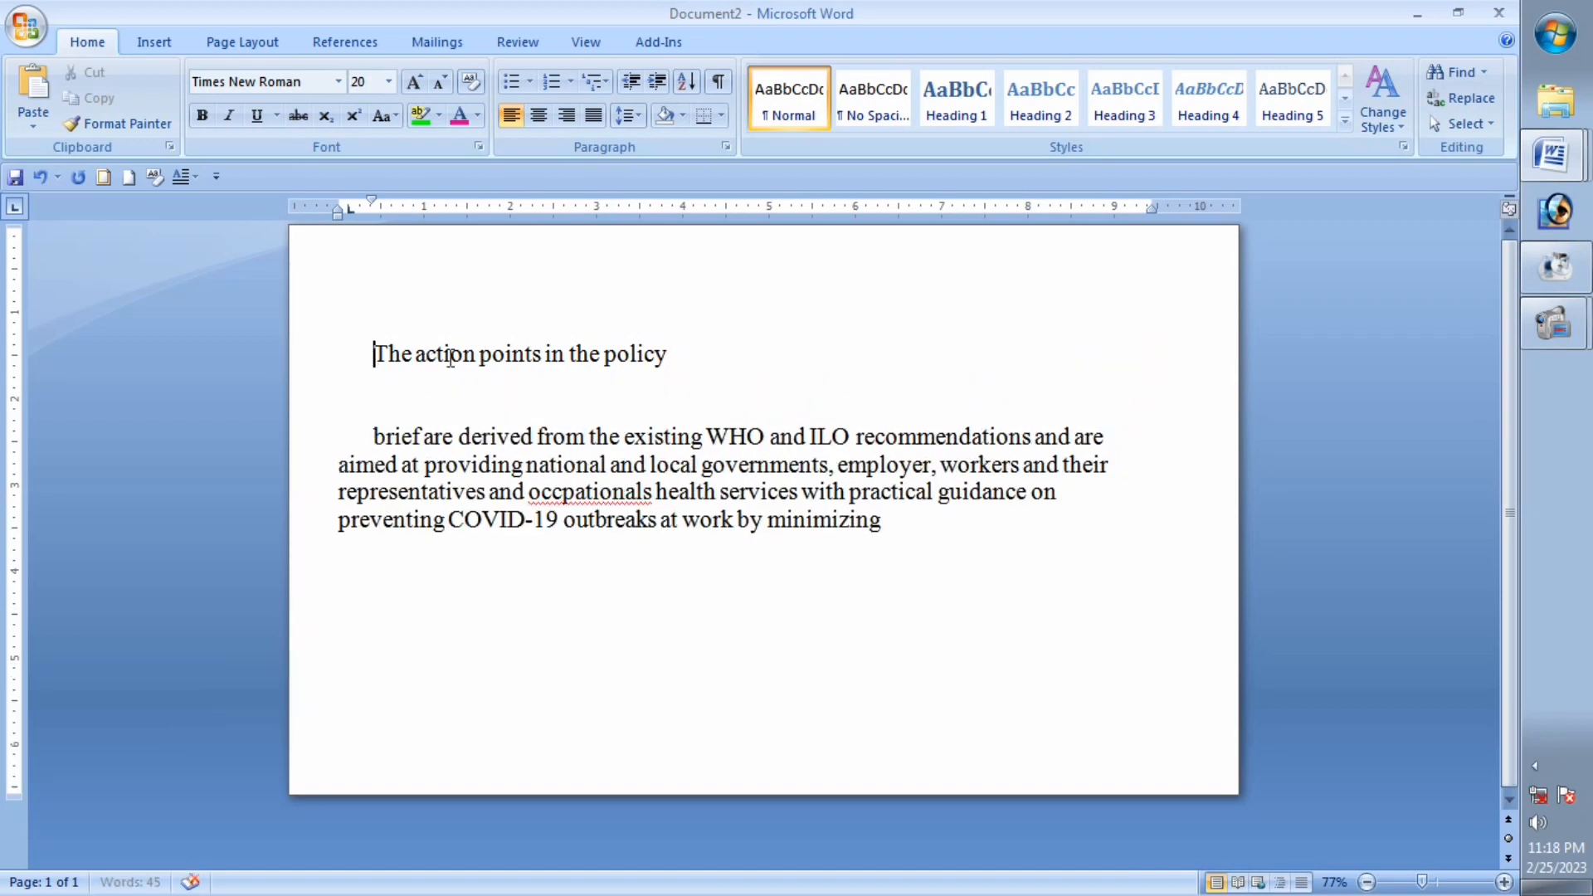
Step: Center the separated line "The action points in the policy" and deselect it
{"action": "left_click_drag", "start_coordinate": [682, 353], "coordinate": [354, 352]}
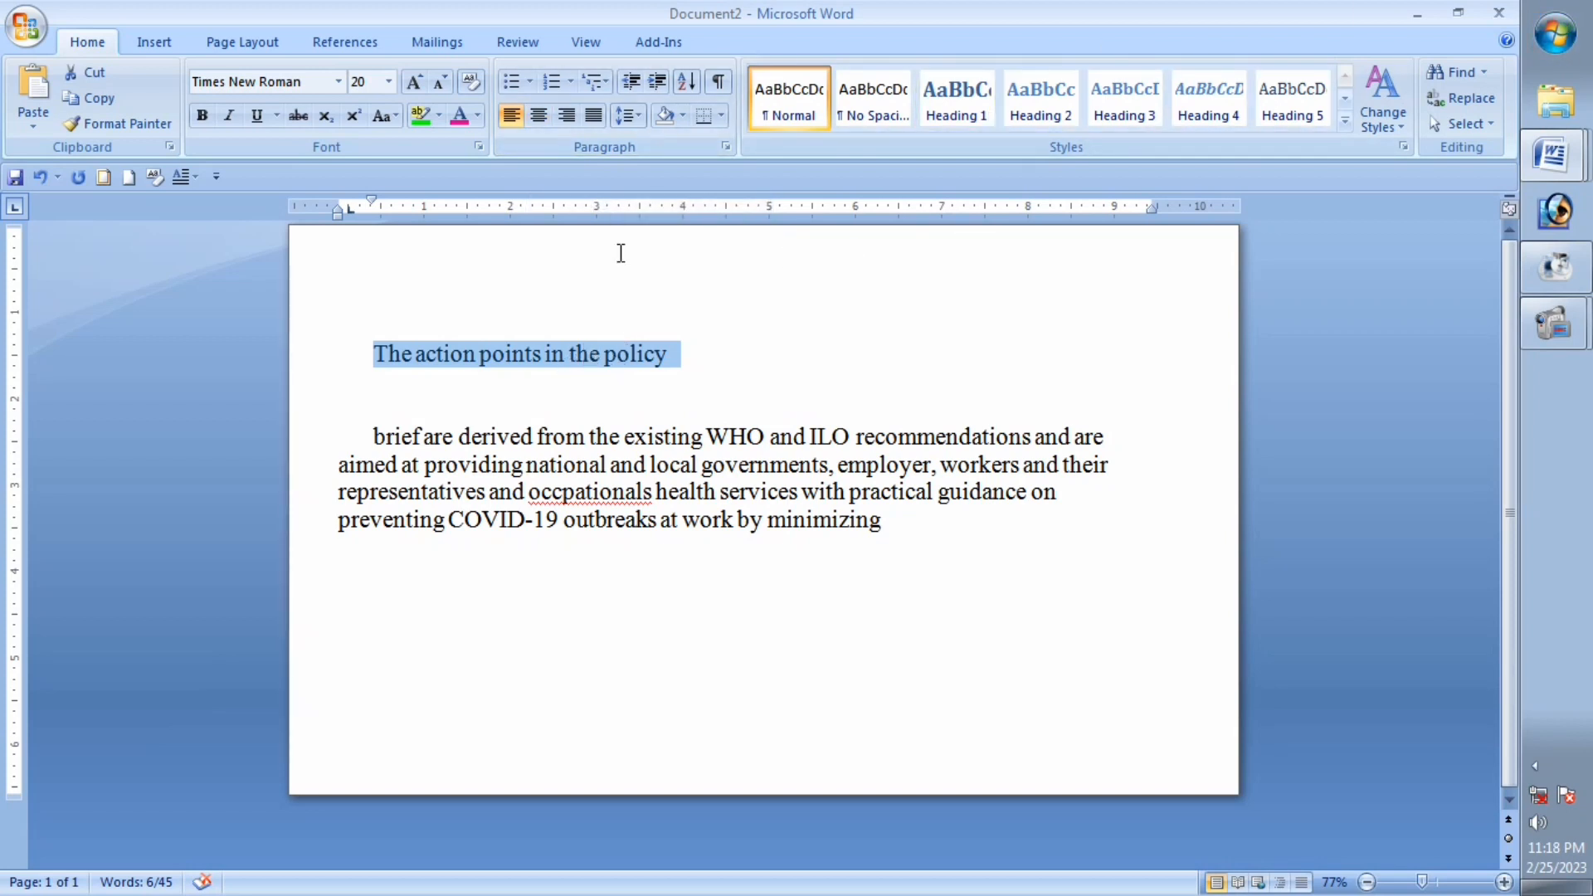
{"action": "left_click", "coordinate": [539, 120]}
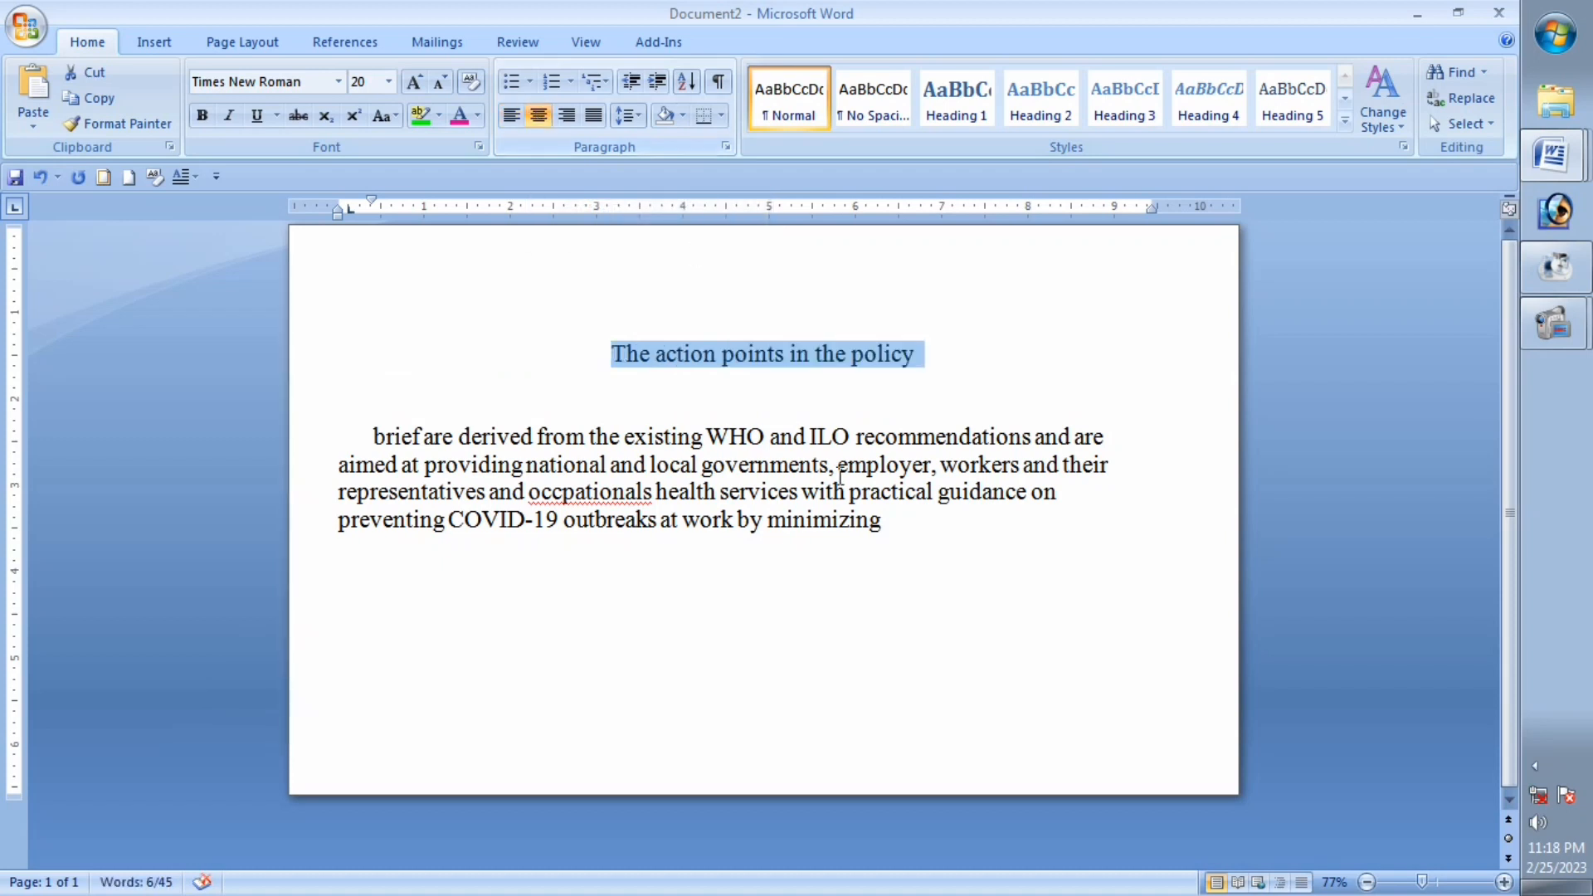
{"action": "left_click", "coordinate": [803, 386]}
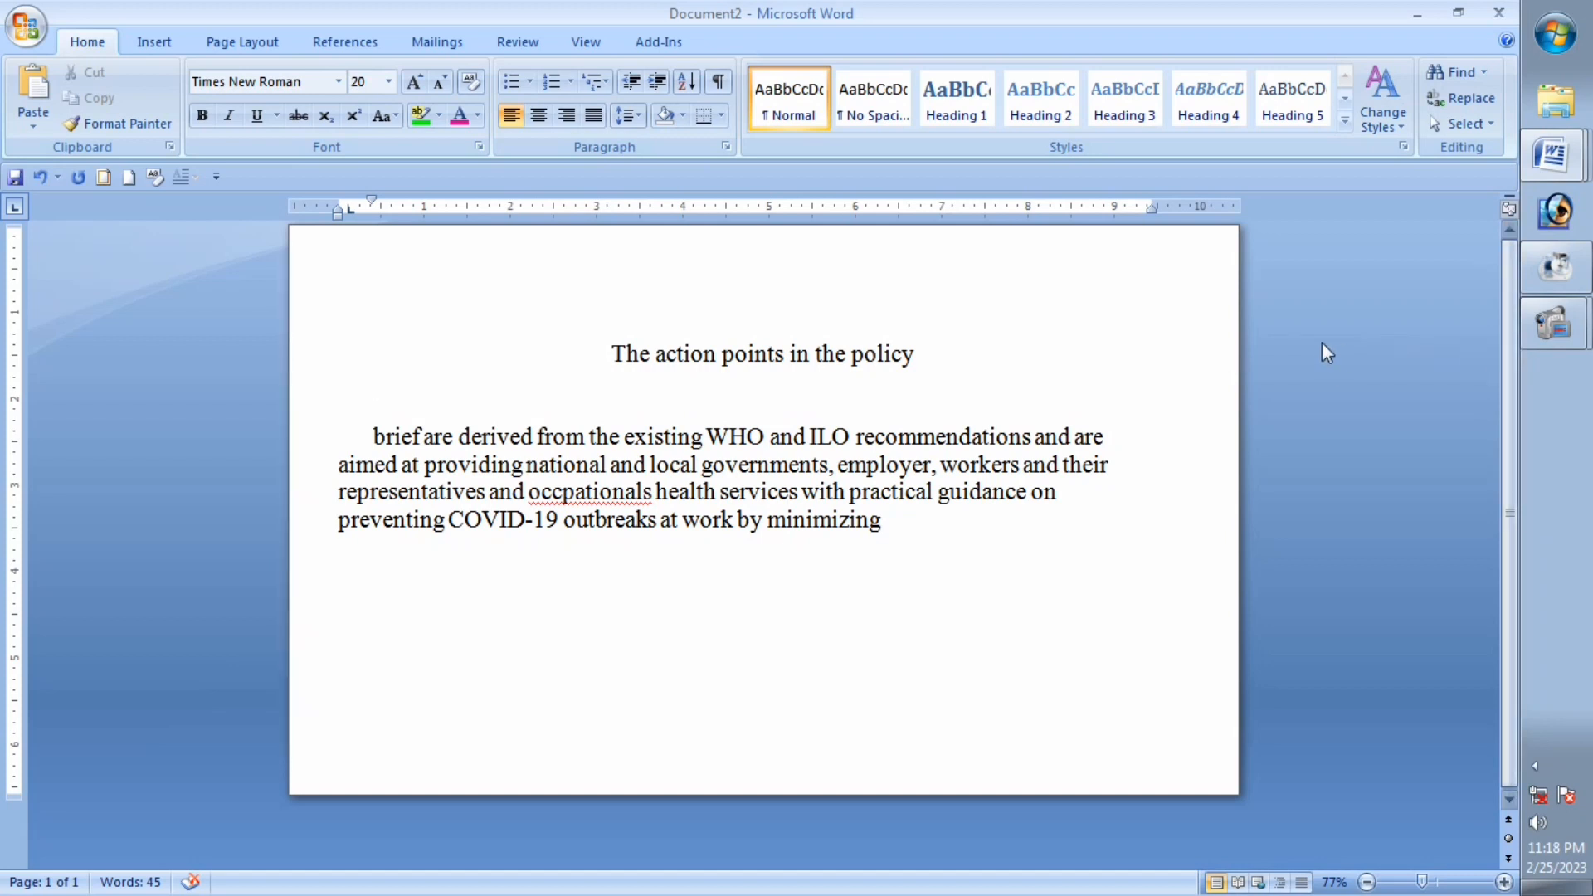
Step: Reselect the line "The action points in the policy", align it left and center it again
{"action": "left_click_drag", "start_coordinate": [954, 352], "coordinate": [571, 353]}
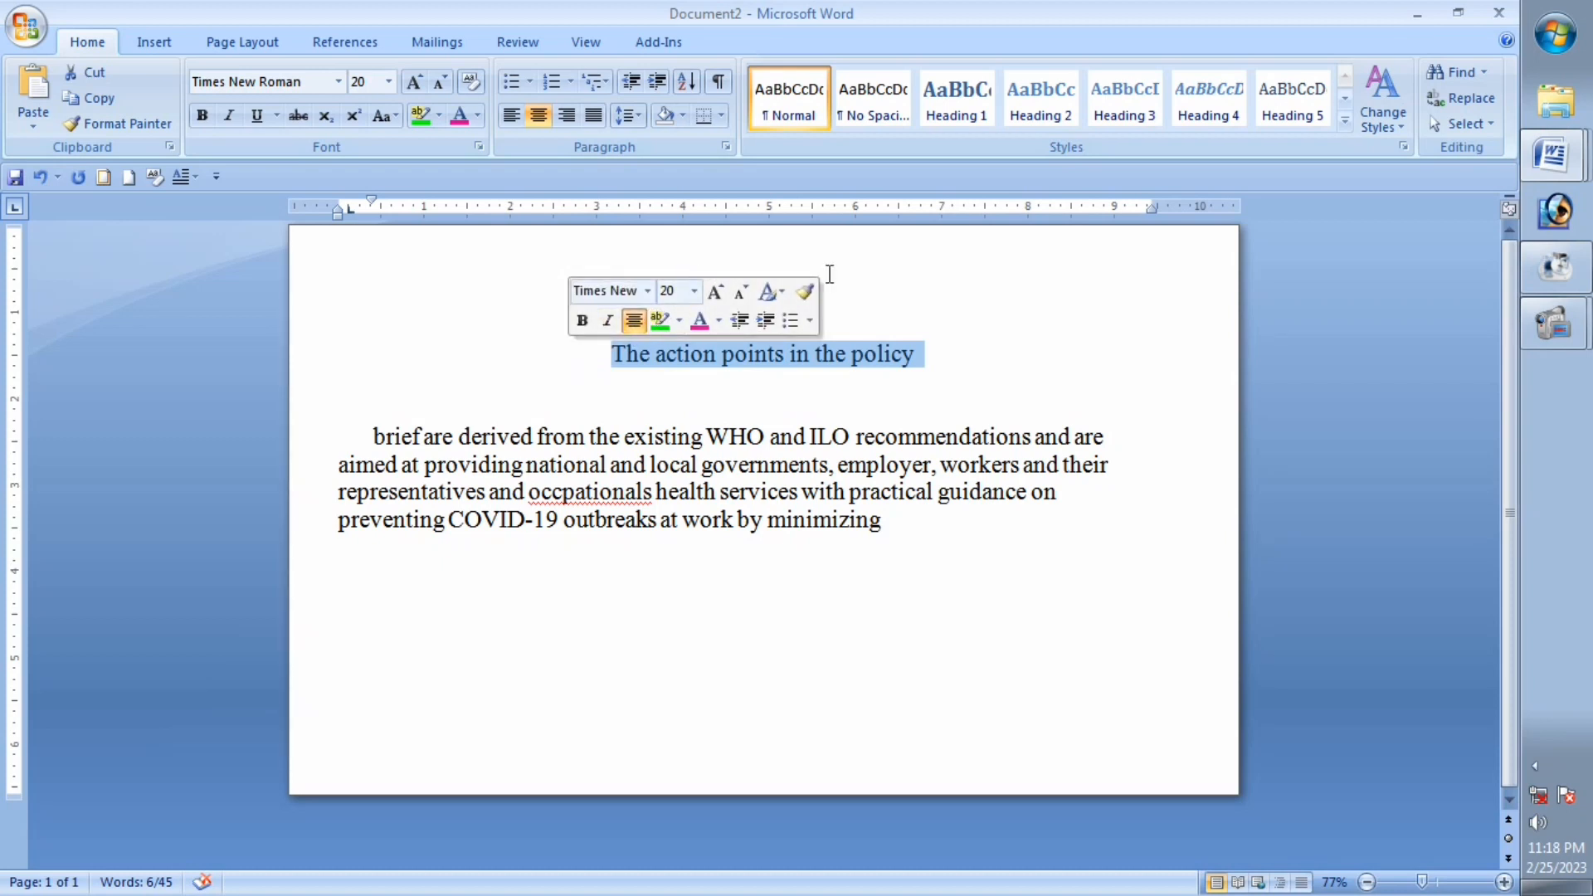
{"action": "left_click_drag", "start_coordinate": [967, 347], "coordinate": [580, 356]}
{"action": "left_click", "coordinate": [741, 378]}
{"action": "left_click_drag", "start_coordinate": [993, 355], "coordinate": [480, 371]}
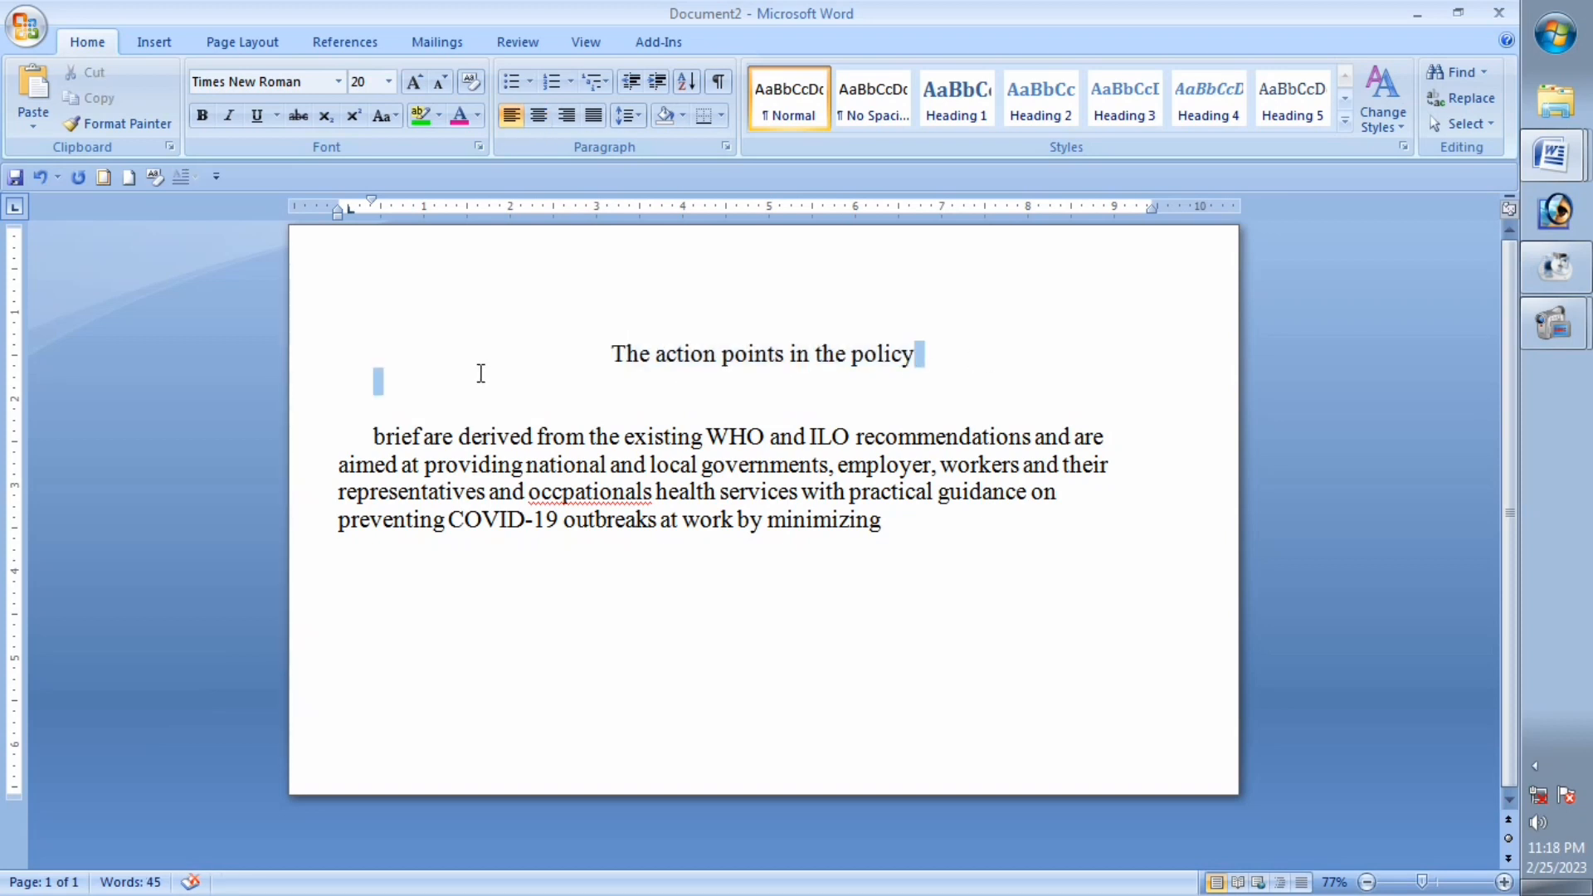
{"action": "left_click", "coordinate": [614, 380]}
{"action": "left_click_drag", "start_coordinate": [613, 354], "coordinate": [1231, 359]}
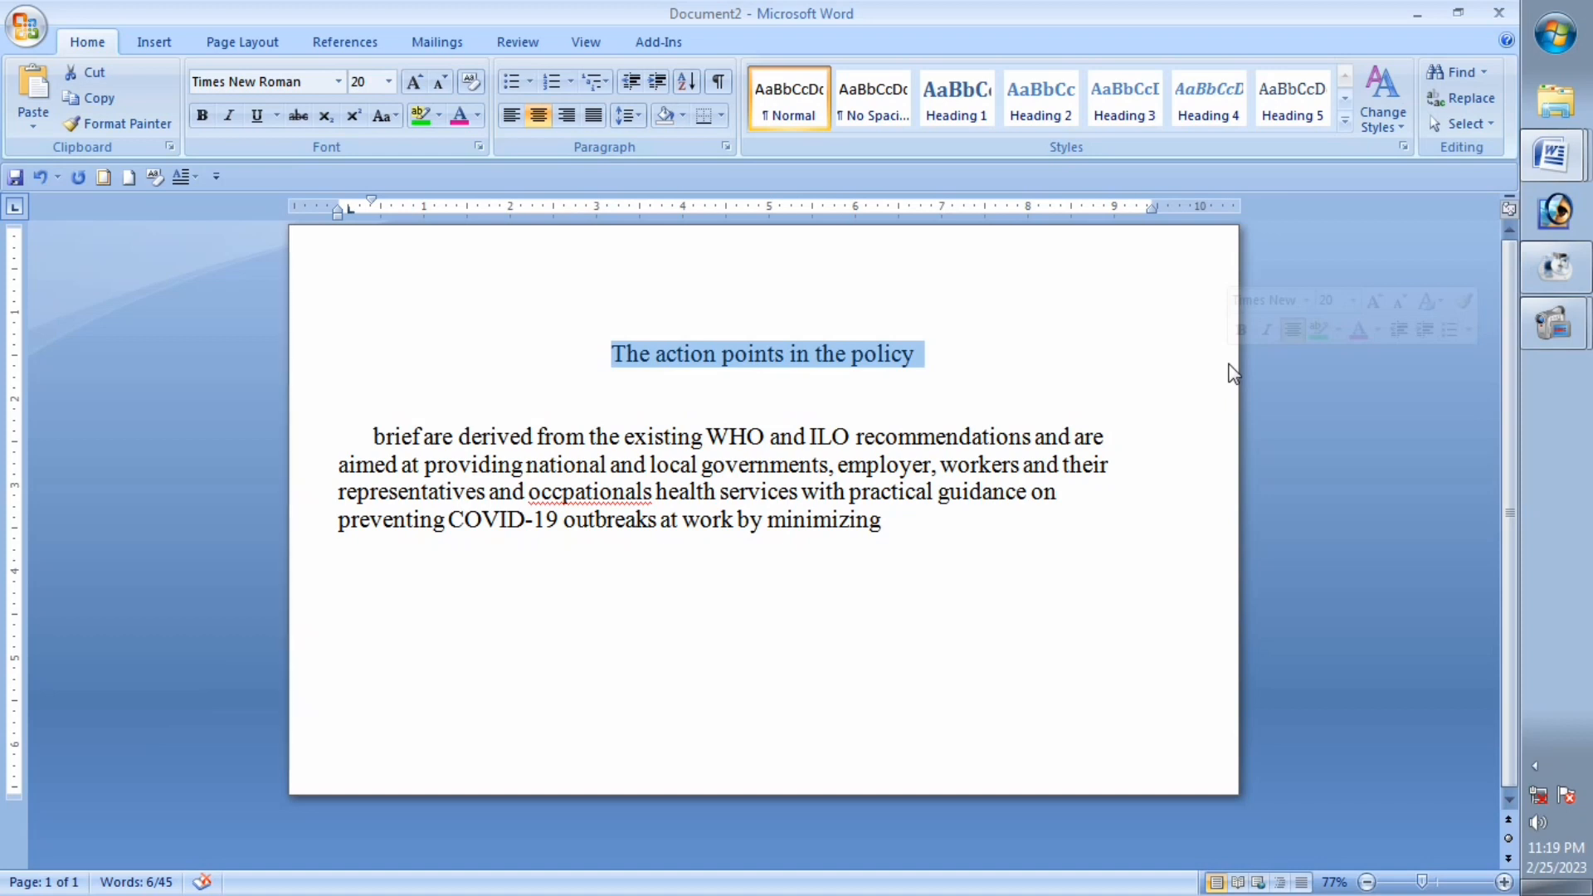
{"action": "left_click", "coordinate": [508, 121]}
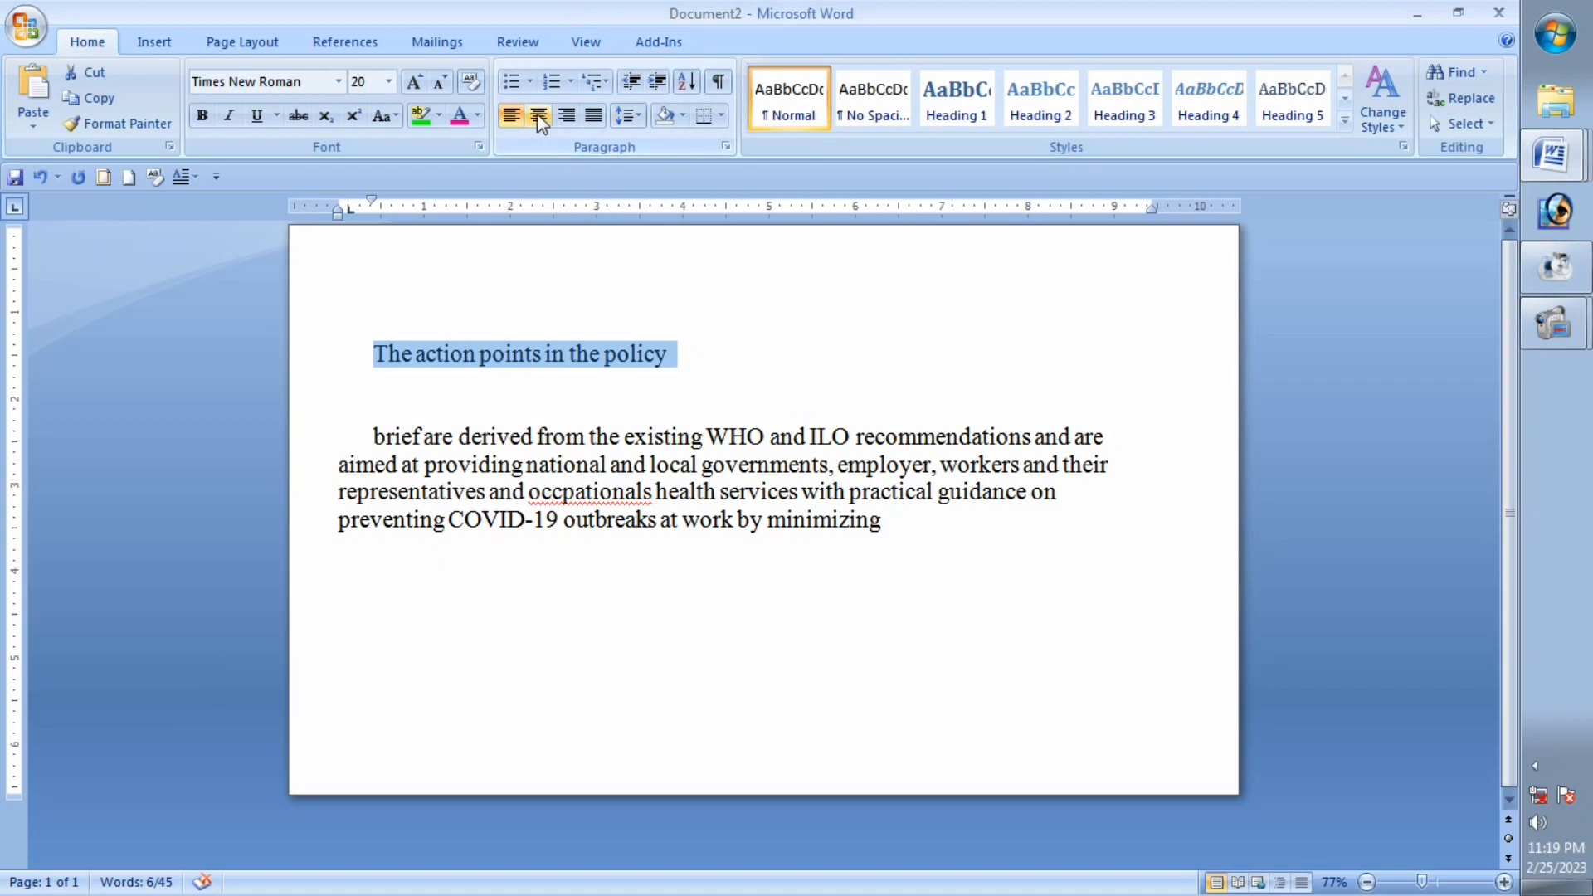
{"action": "left_click", "coordinate": [540, 121]}
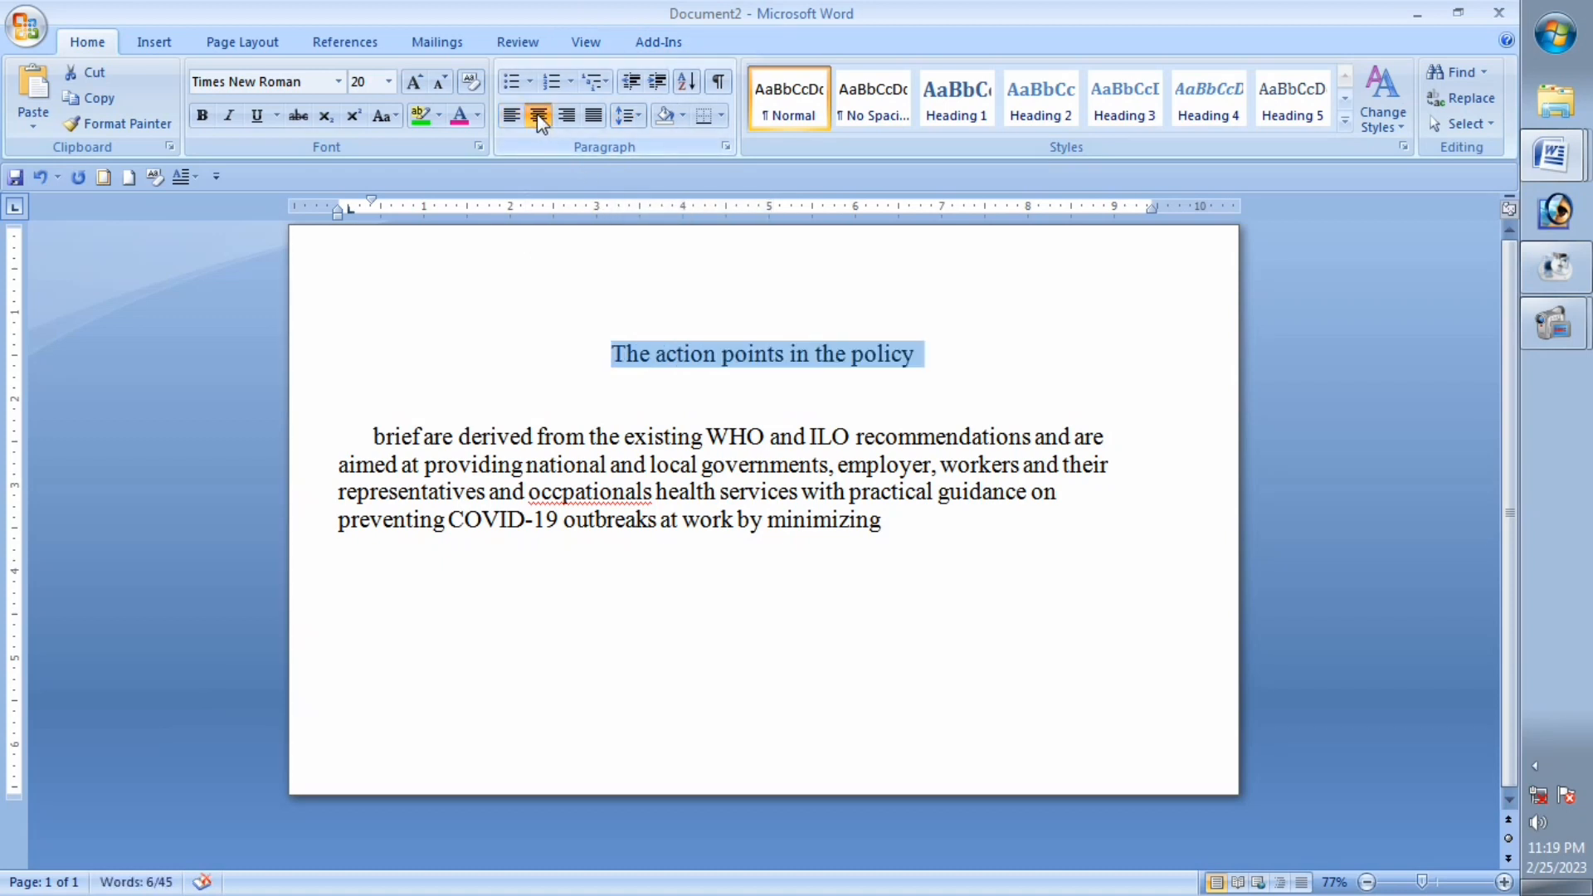
Step: Cycle the line "The action points in the policy" through right, left and centered alignment, ending right-aligned
{"action": "left_click", "coordinate": [897, 331]}
{"action": "left_click", "coordinate": [999, 346]}
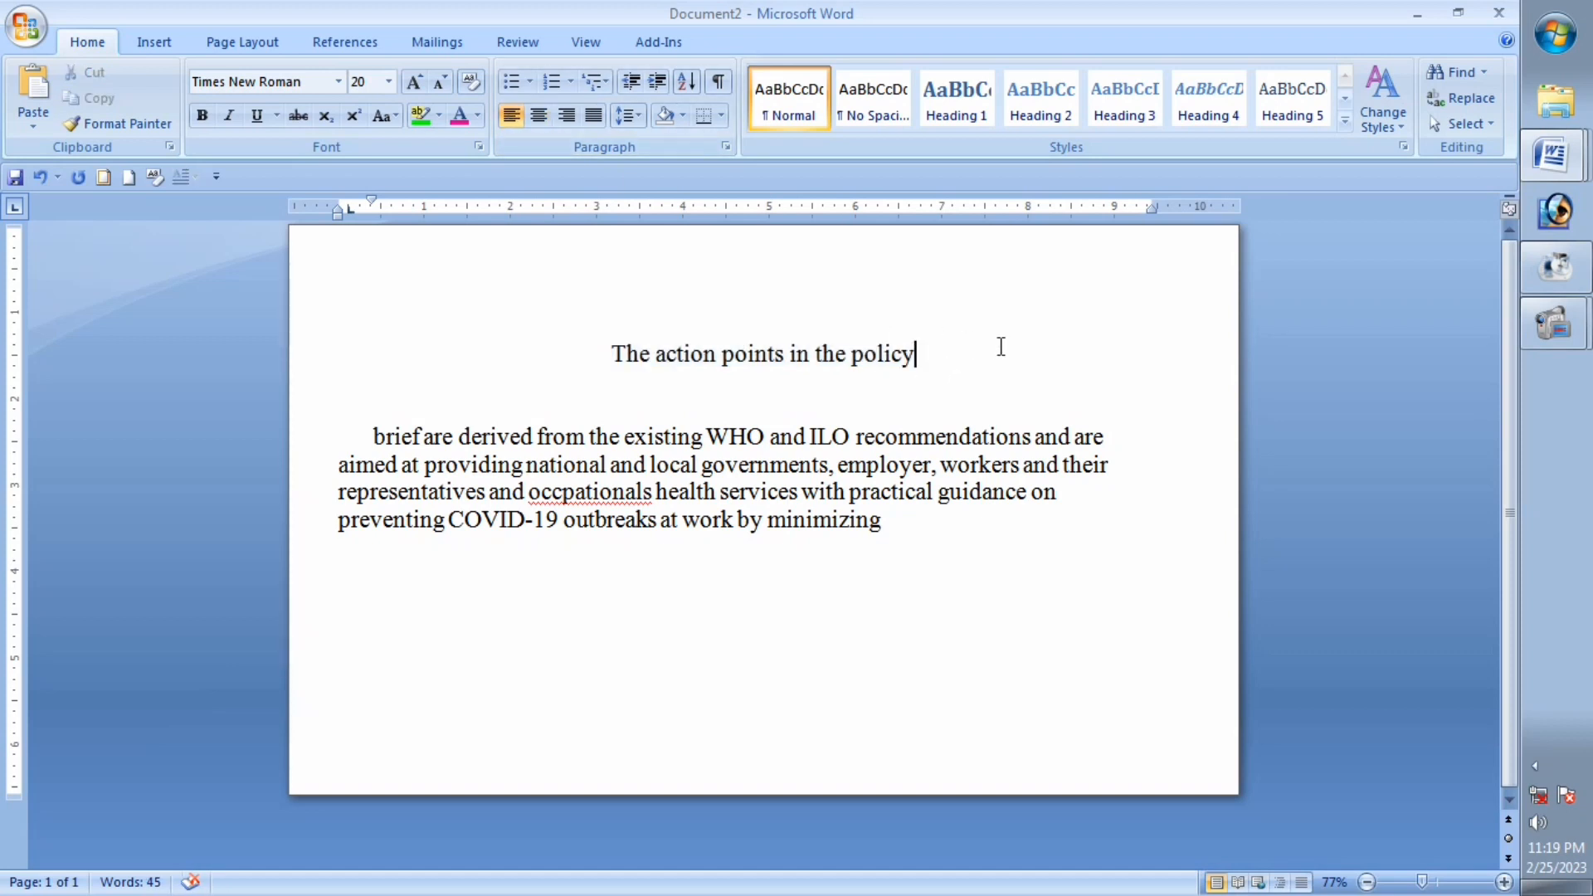
{"action": "left_click_drag", "start_coordinate": [999, 345], "coordinate": [520, 335]}
{"action": "left_click", "coordinate": [691, 297]}
{"action": "left_click_drag", "start_coordinate": [953, 356], "coordinate": [497, 352]}
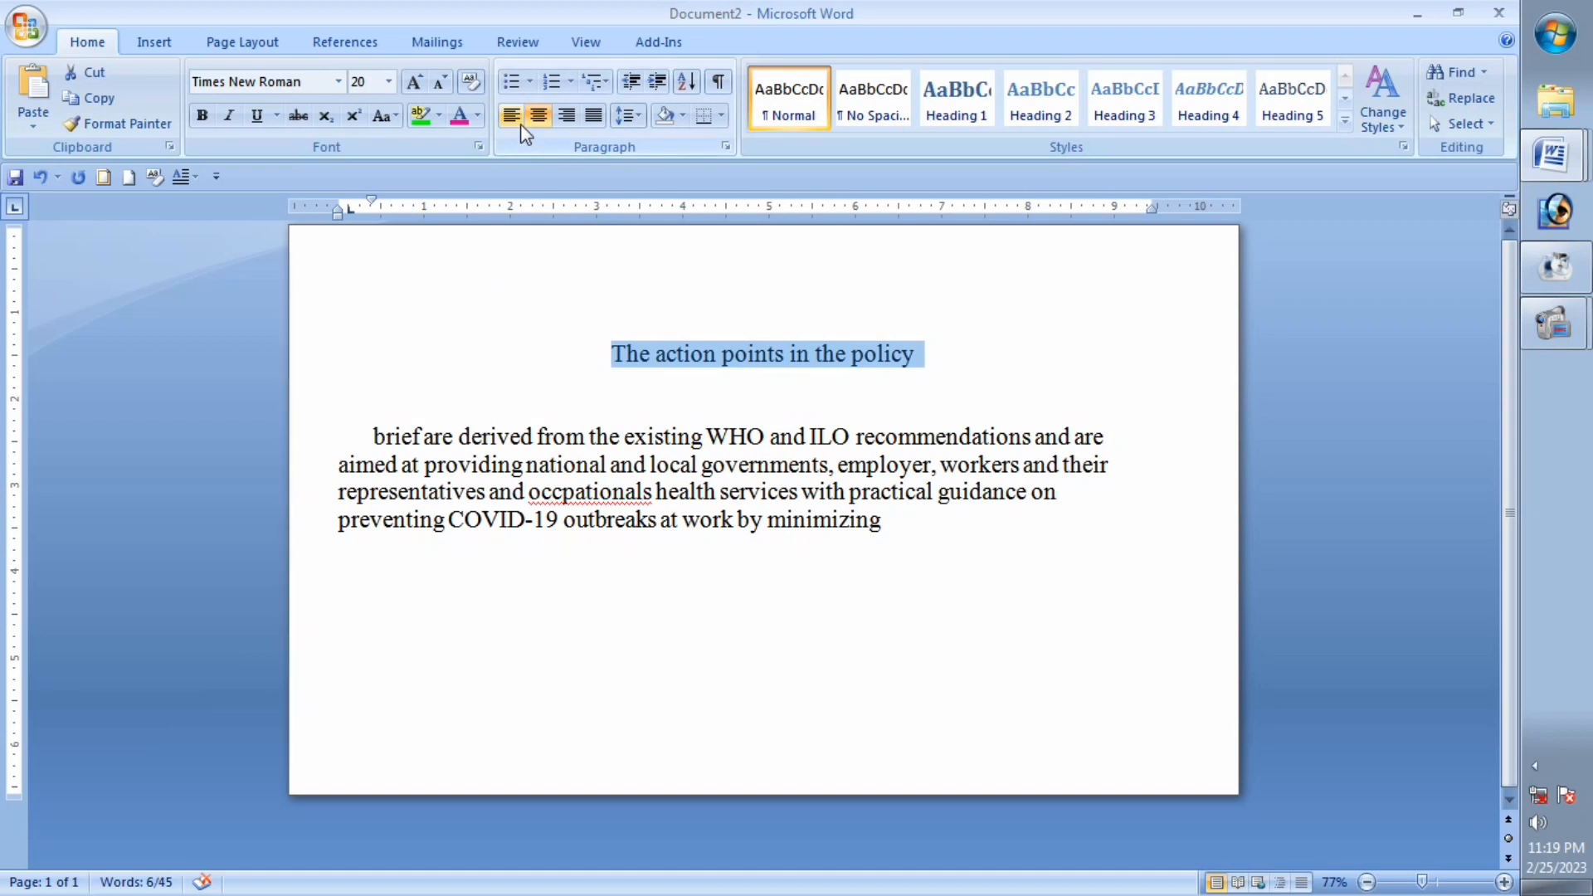
{"action": "left_click", "coordinate": [567, 118]}
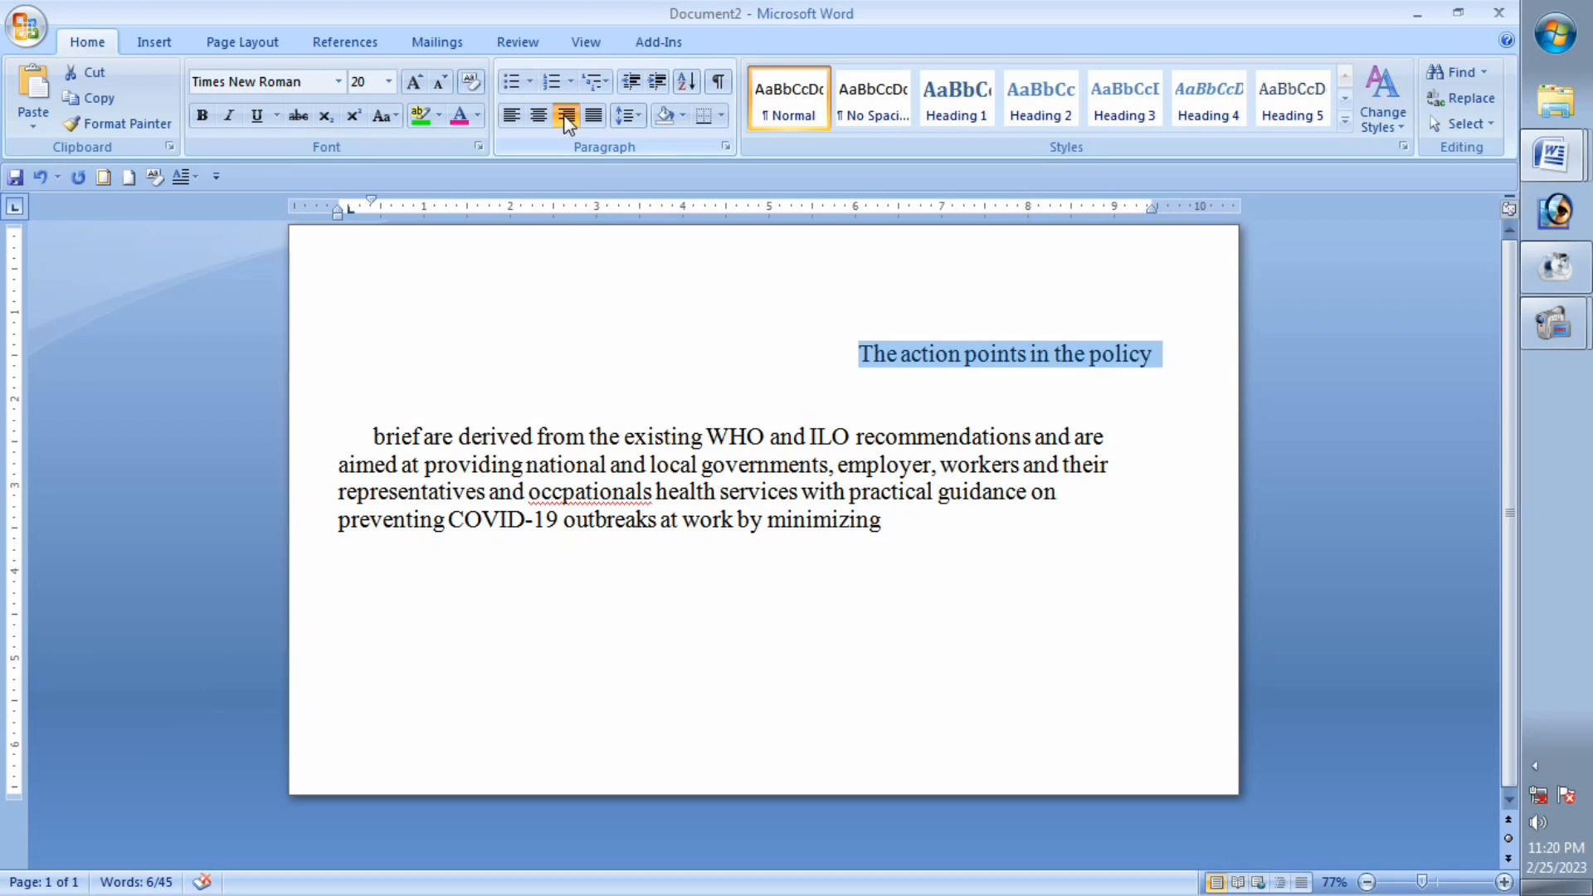
{"action": "left_click", "coordinate": [519, 122]}
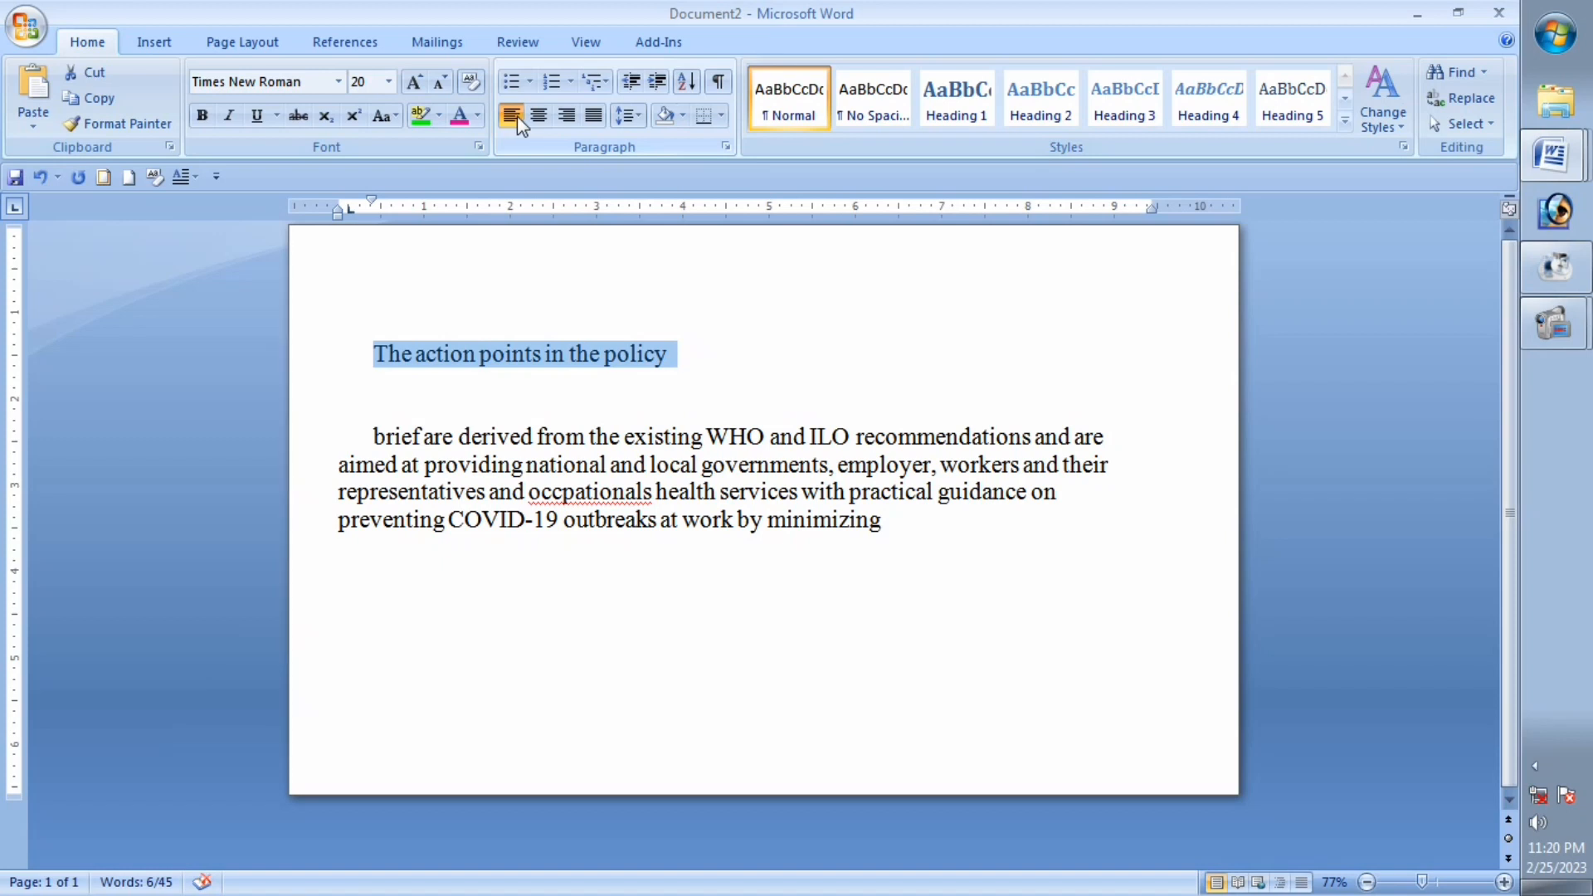
{"action": "left_click", "coordinate": [539, 118]}
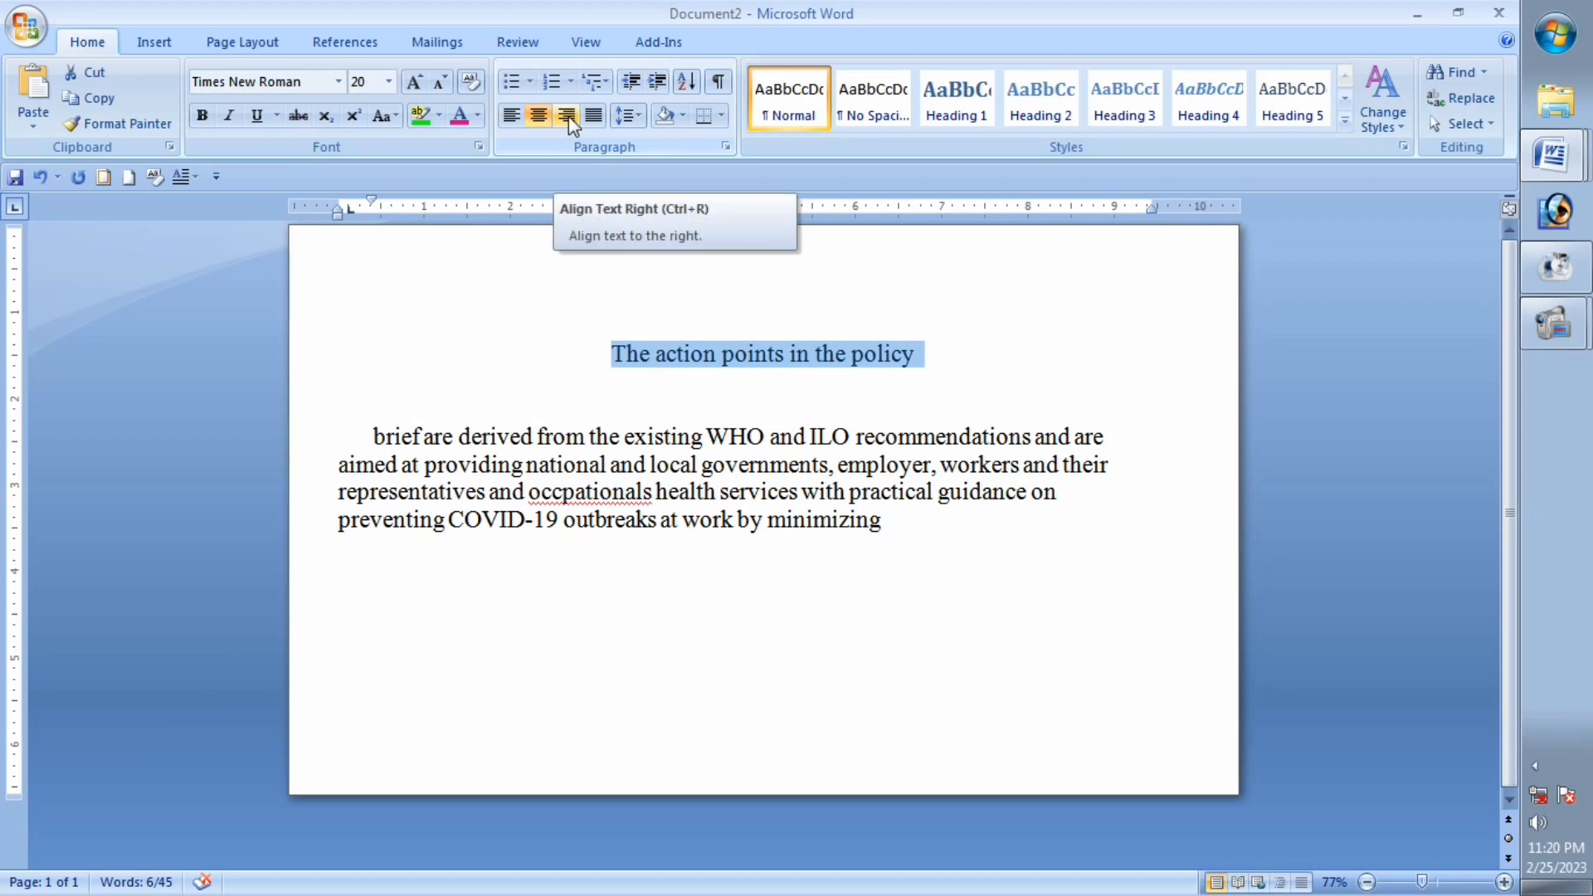
{"action": "left_click", "coordinate": [570, 120]}
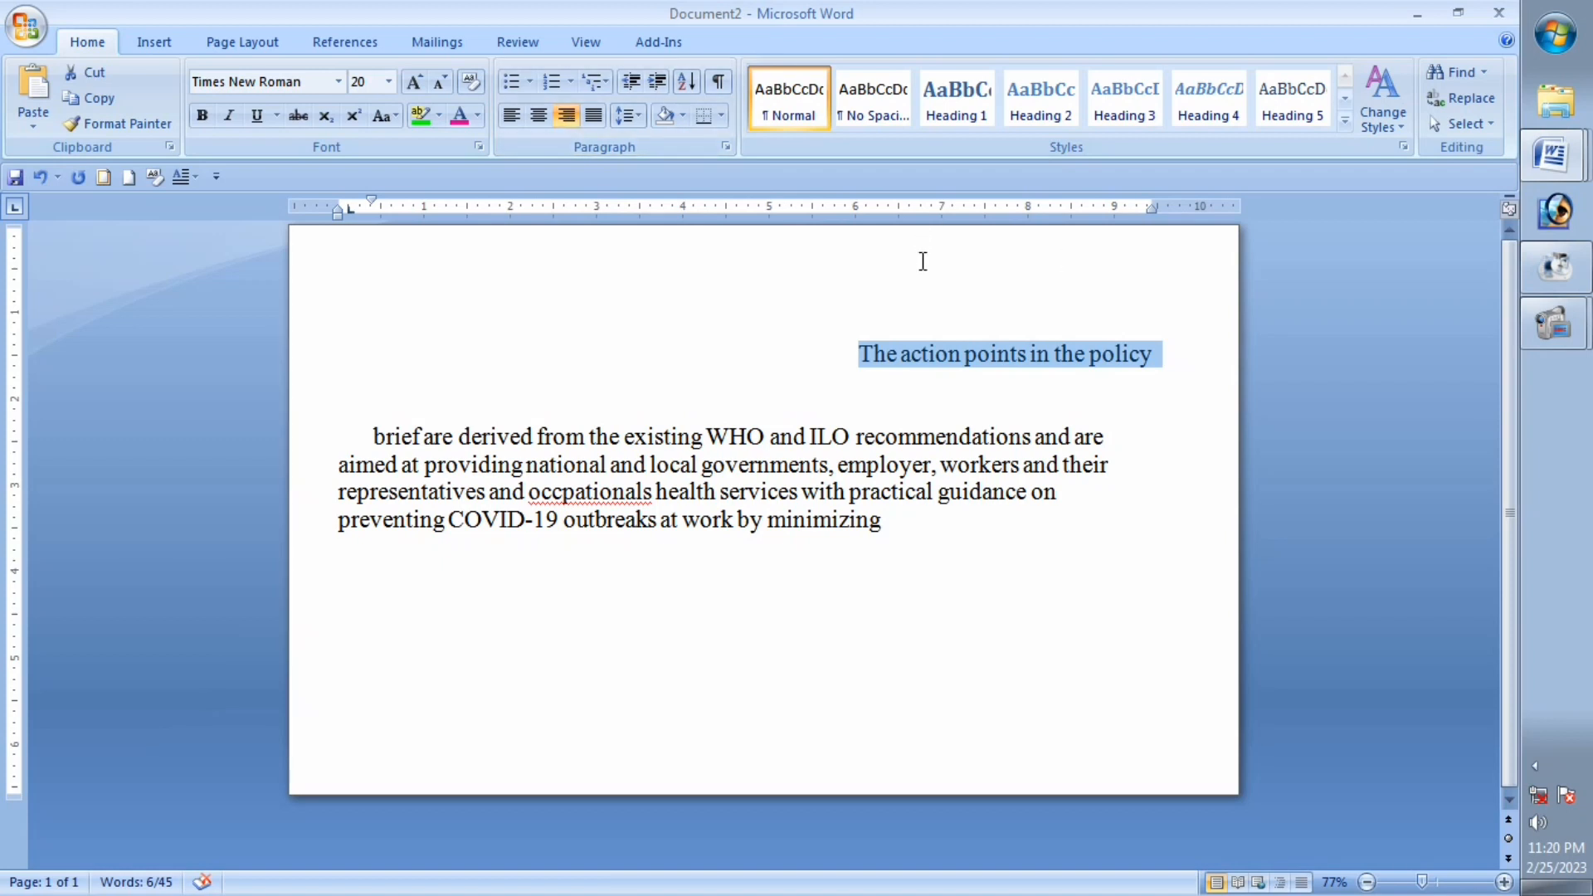
Step: Reselect the right-aligned line and return it to left alignment
{"action": "left_click", "coordinate": [846, 352]}
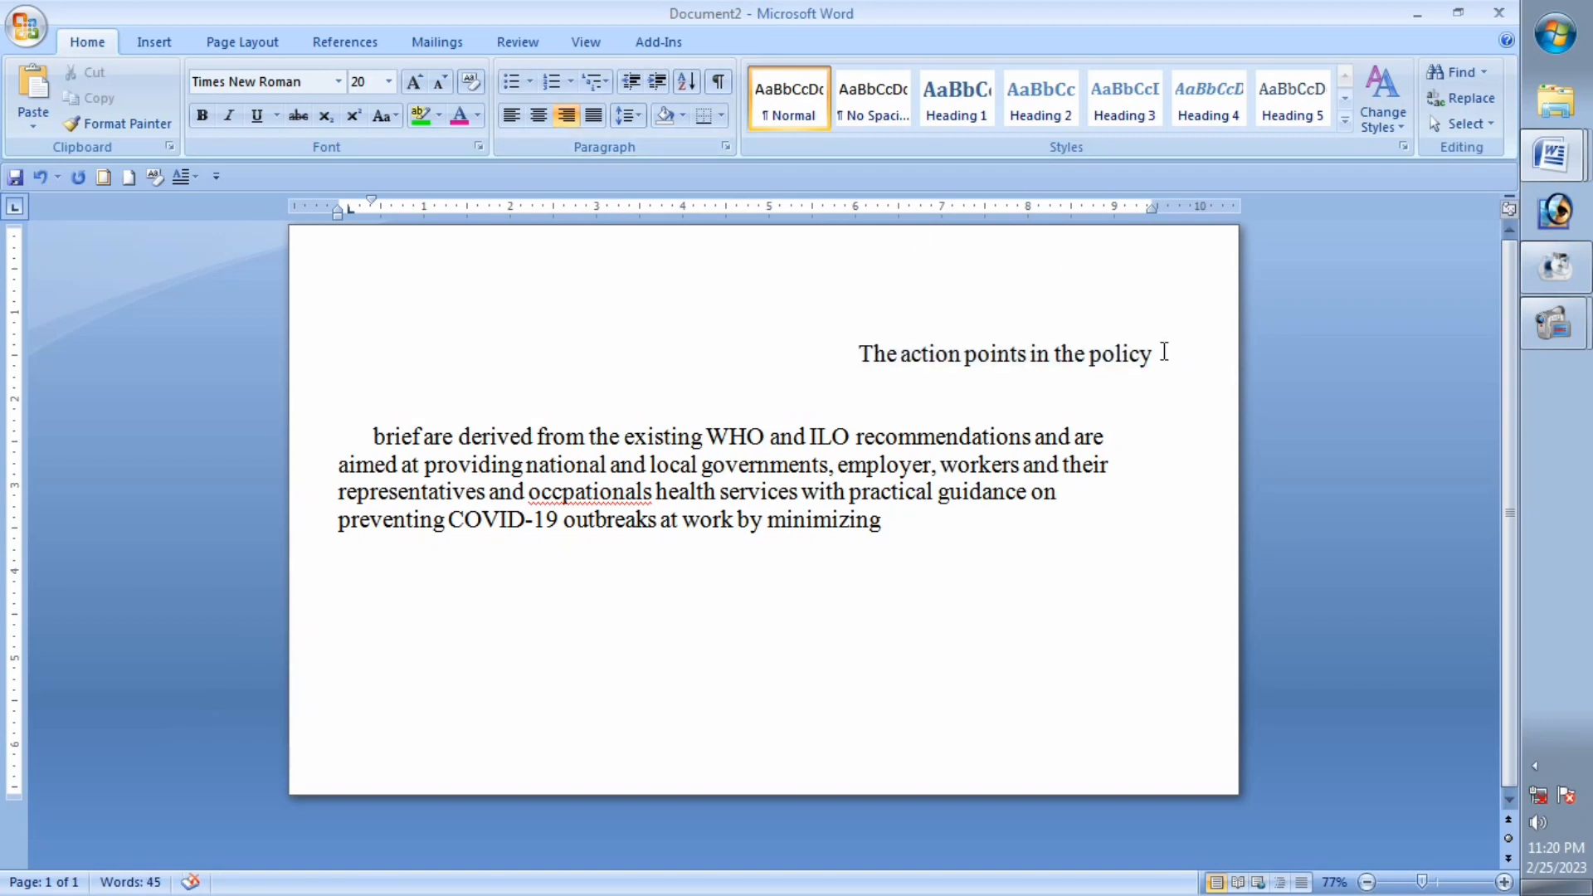
{"action": "left_click_drag", "start_coordinate": [1164, 352], "coordinate": [855, 355]}
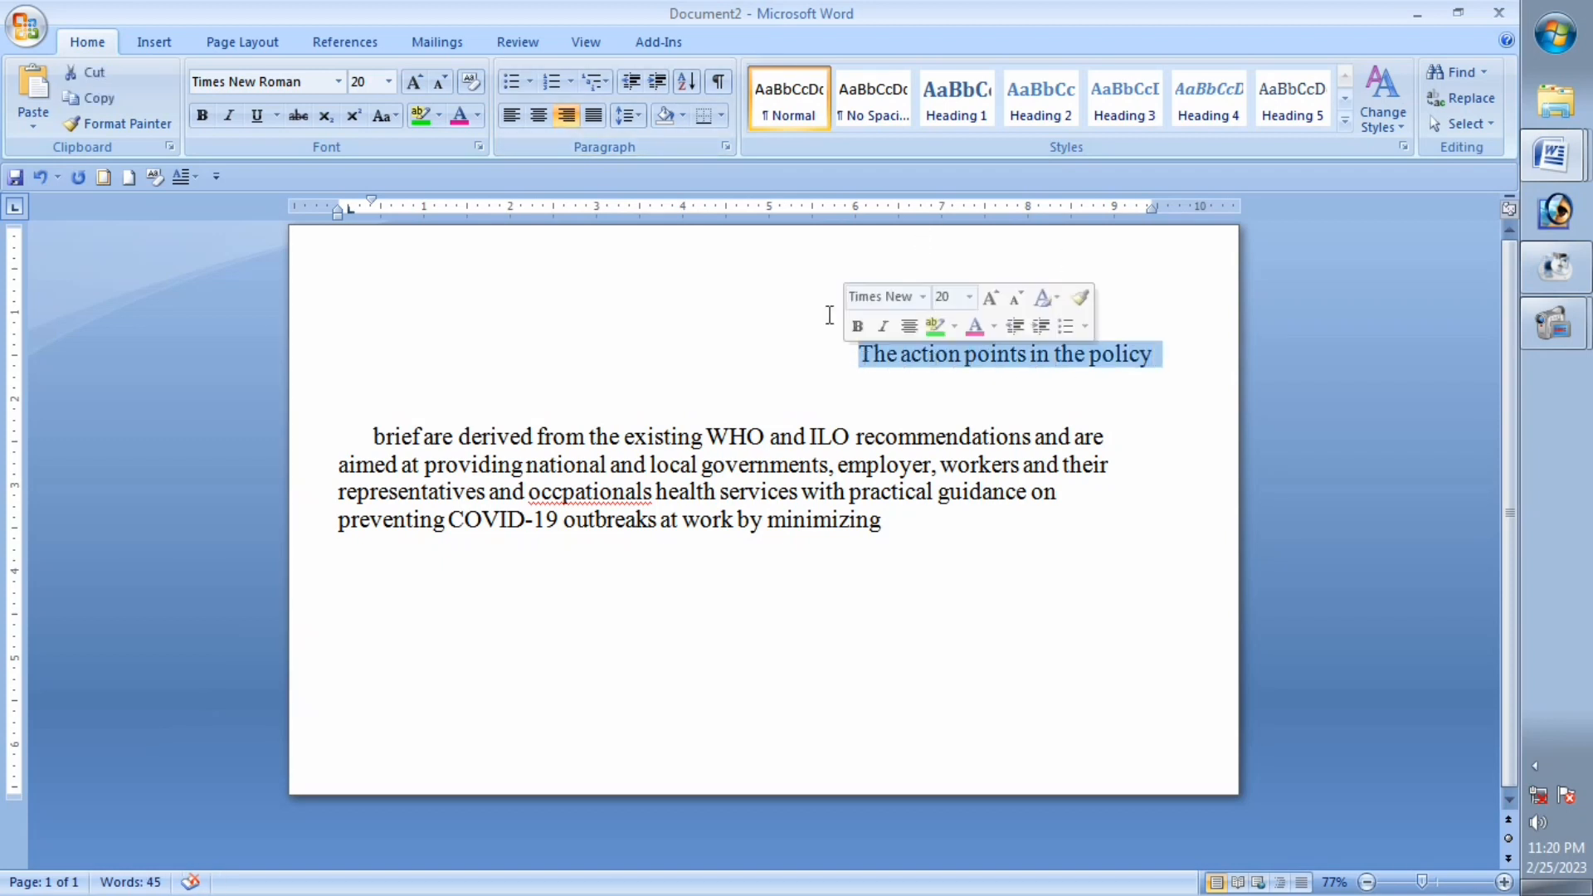
{"action": "left_click", "coordinate": [514, 117]}
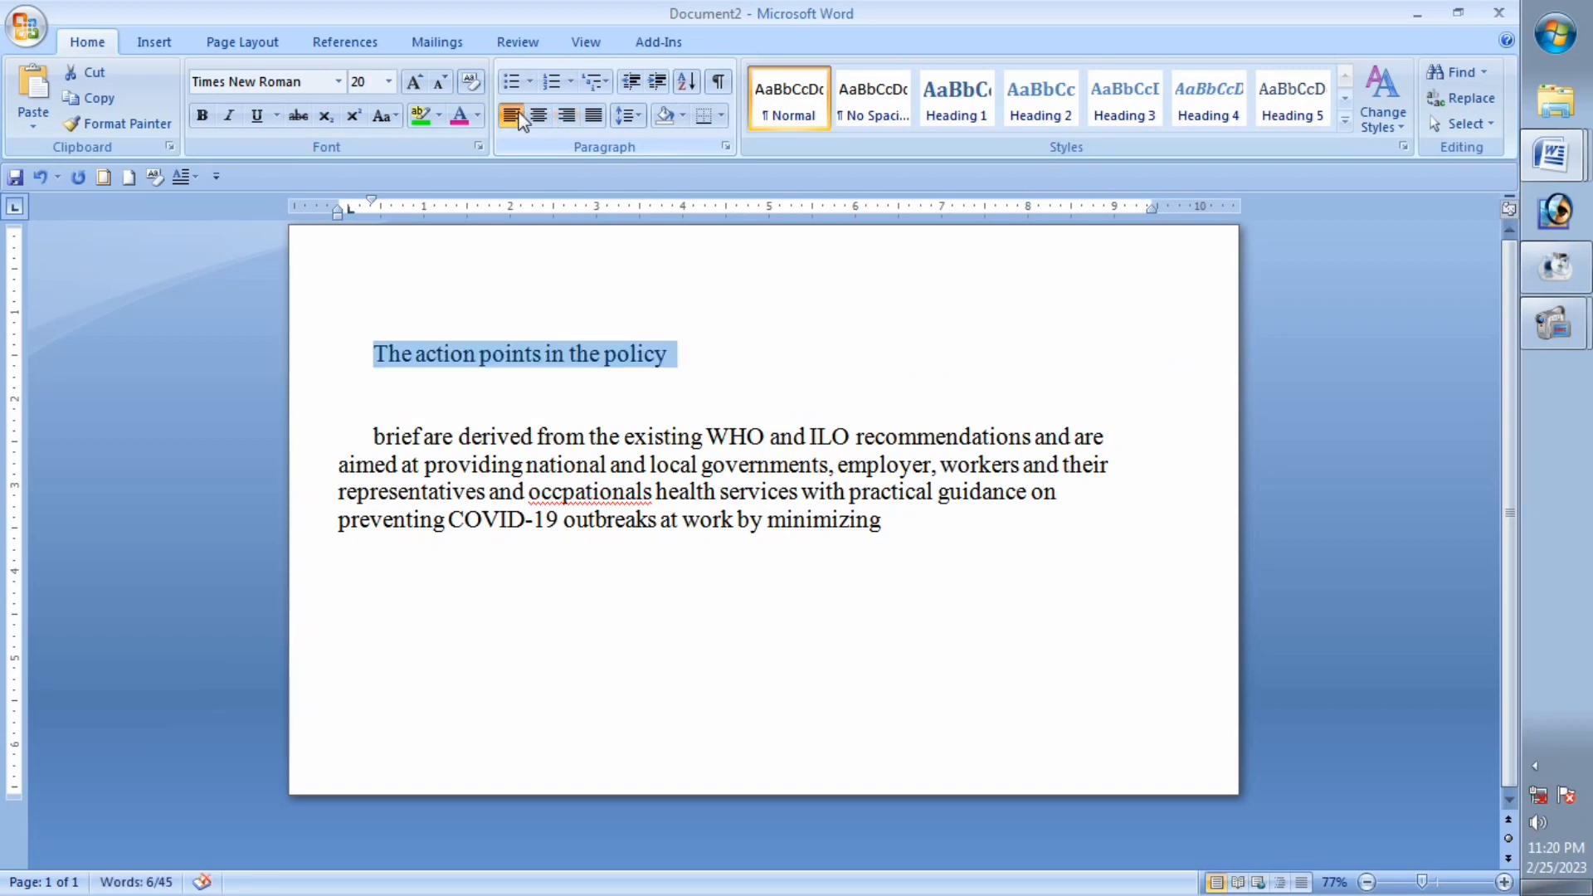
Step: Delete the two blank lines between "The action points in the policy" and the text below it
{"action": "left_click", "coordinate": [561, 436]}
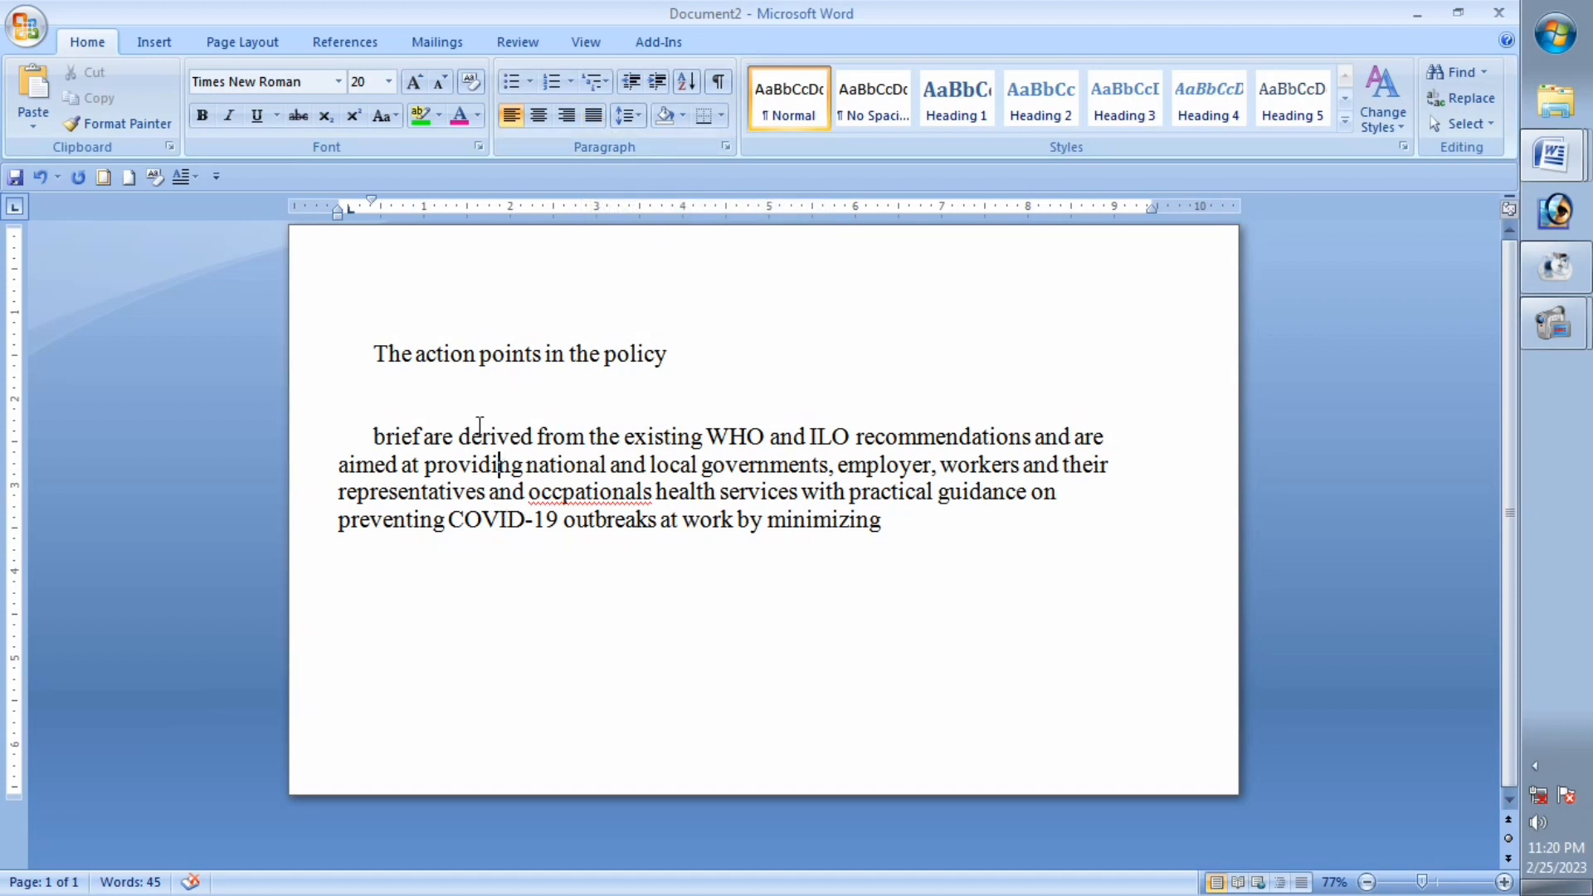
{"action": "left_click", "coordinate": [444, 406]}
{"action": "key", "text": "BackSpace"}
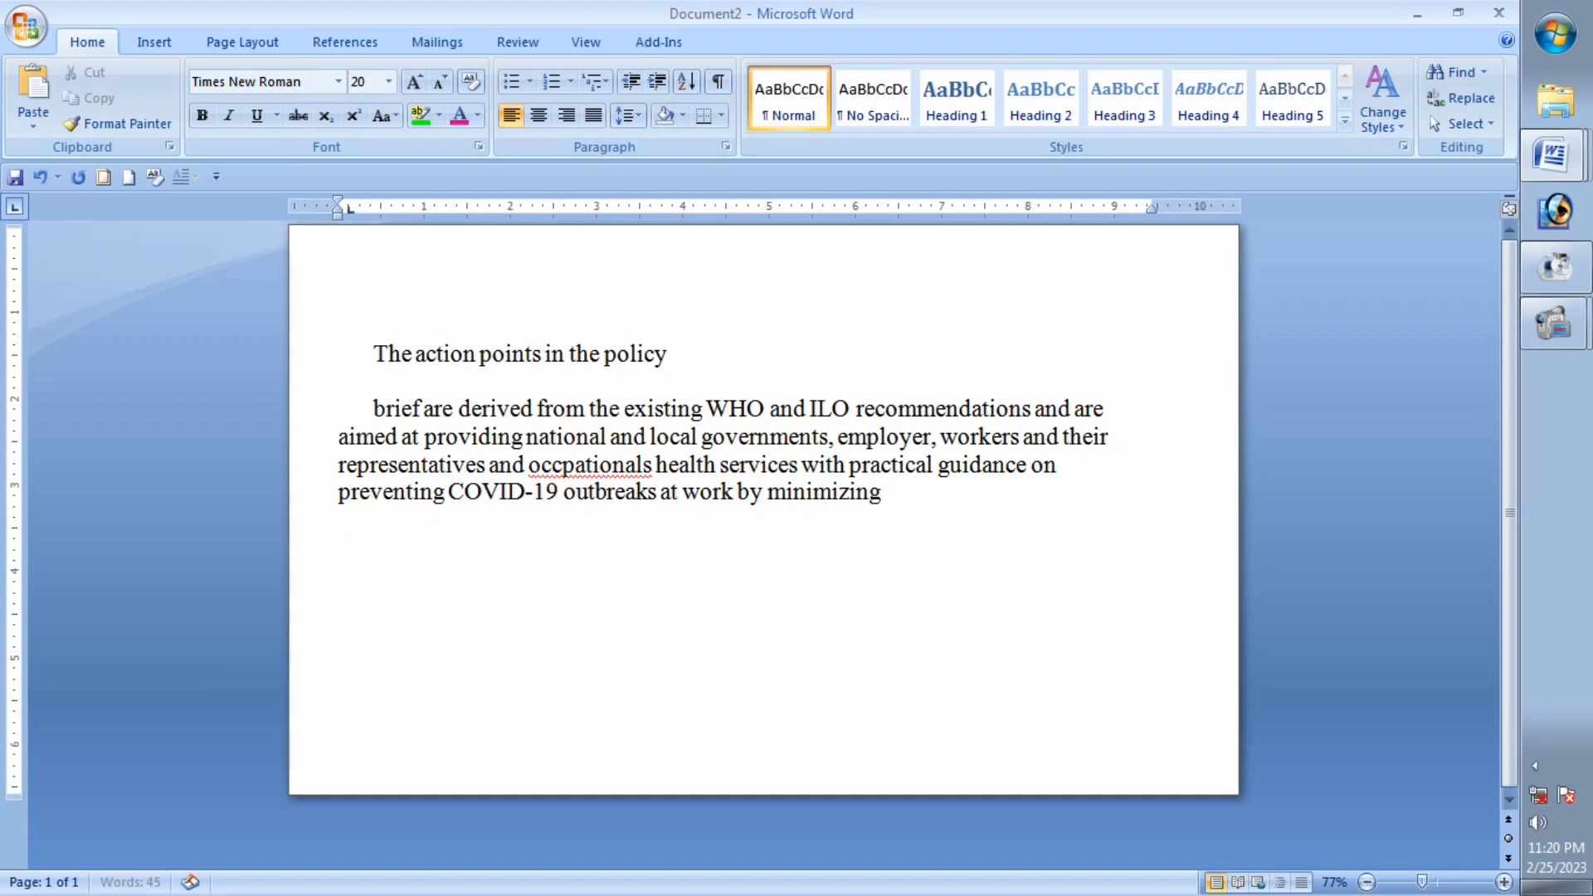
{"action": "key", "text": "BackSpace"}
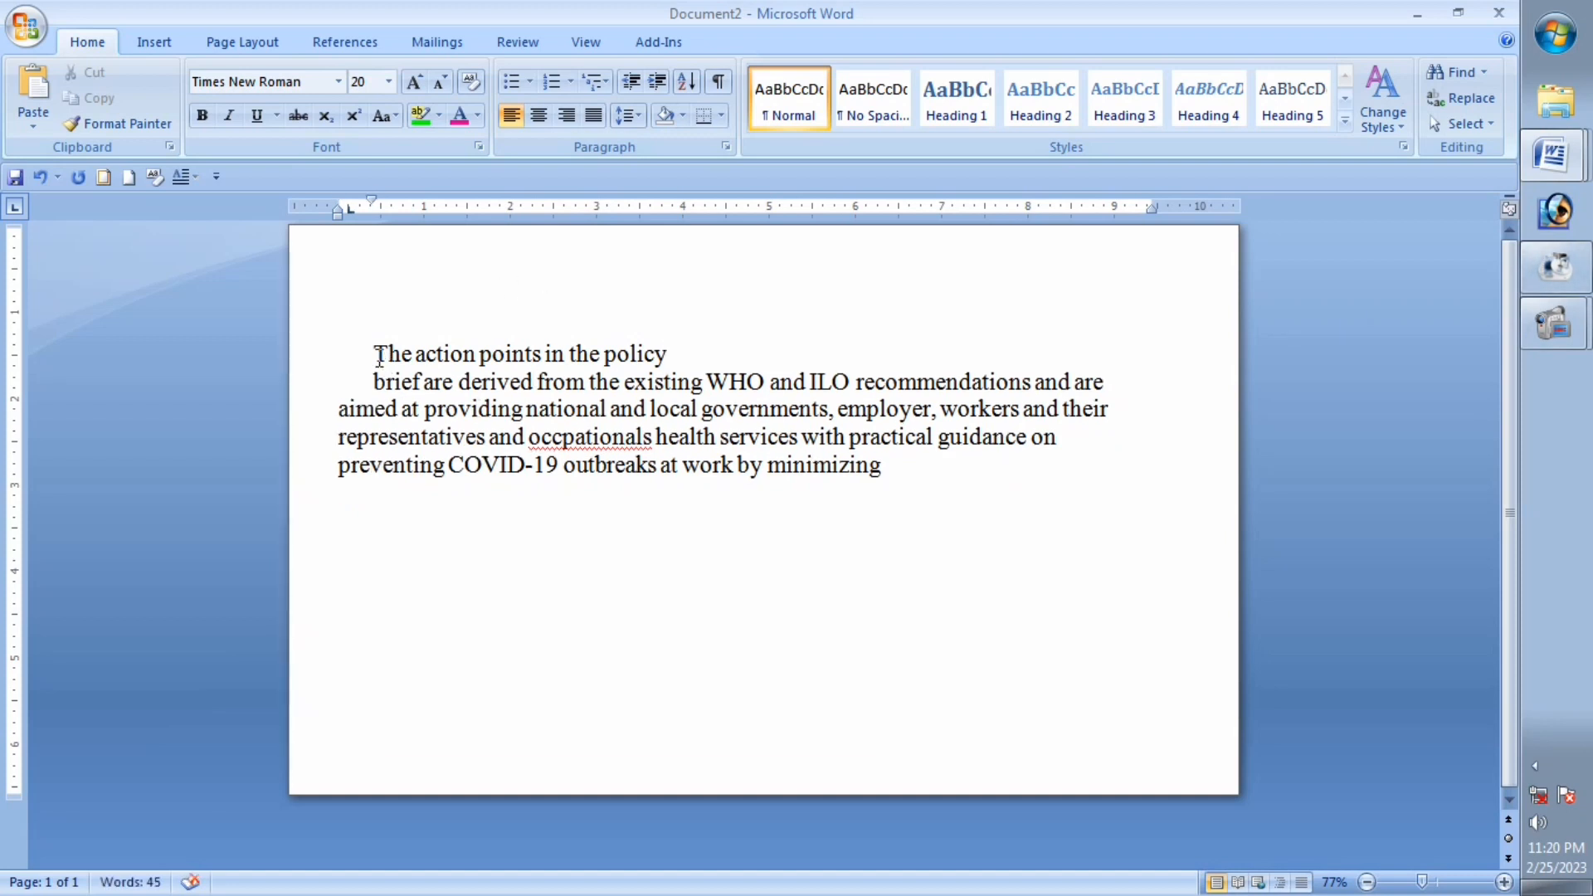
Step: Remove the first line's indent and join the "brief are derived" paragraph directly onto "policy"
{"action": "left_click_drag", "start_coordinate": [371, 202], "coordinate": [337, 207]}
{"action": "left_click", "coordinate": [373, 382]}
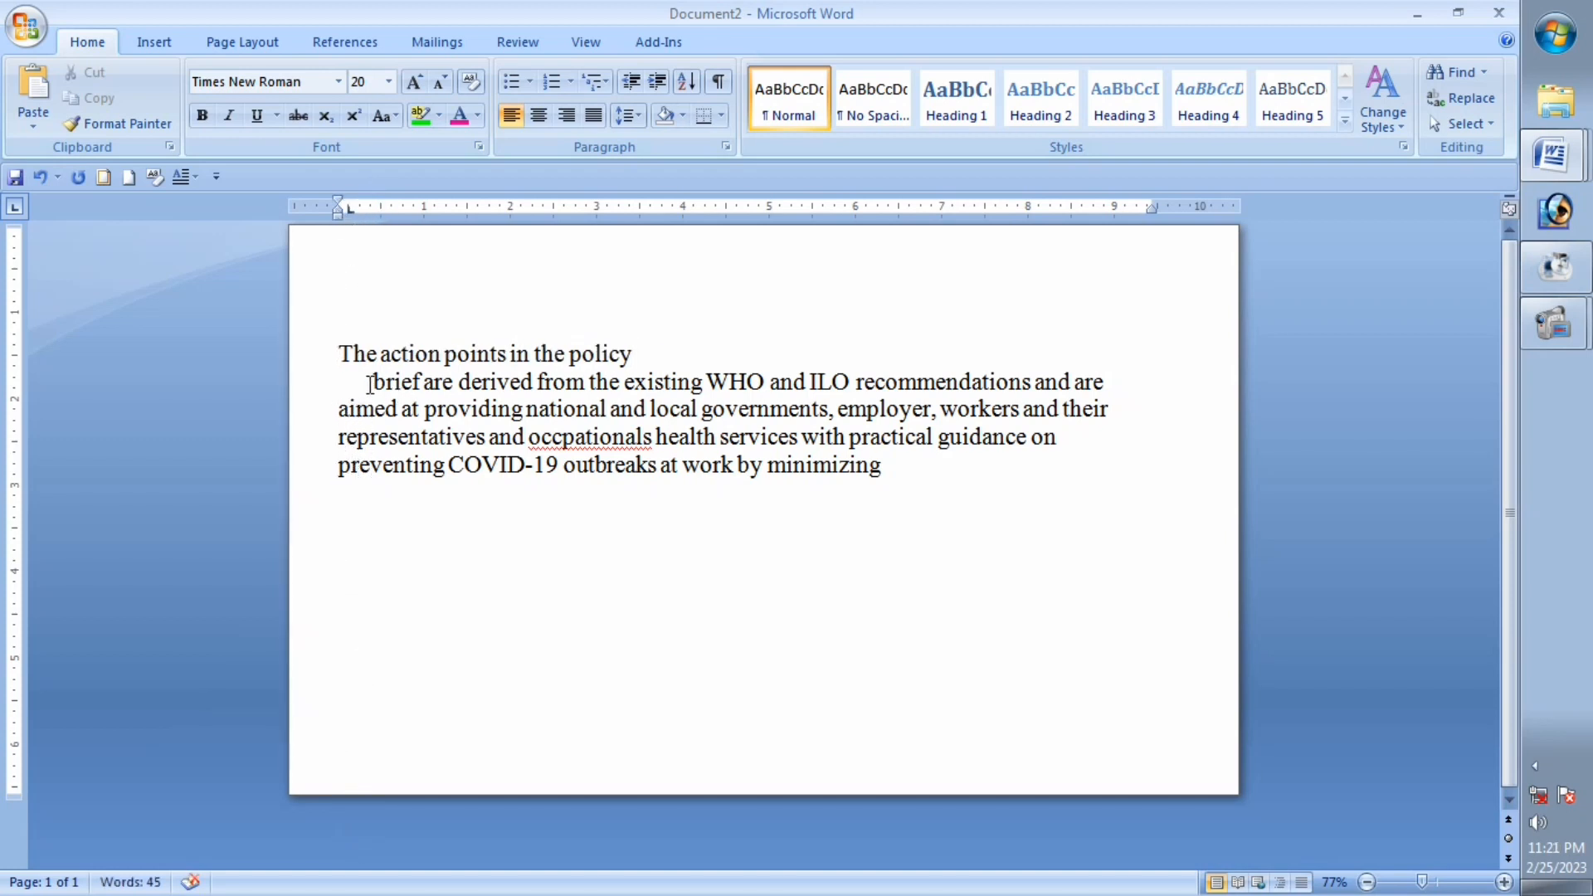
{"action": "double_click", "coordinate": [374, 382]}
{"action": "left_click", "coordinate": [371, 380]}
{"action": "key", "text": "BackSpace"}
{"action": "key", "text": "BackSpace"}
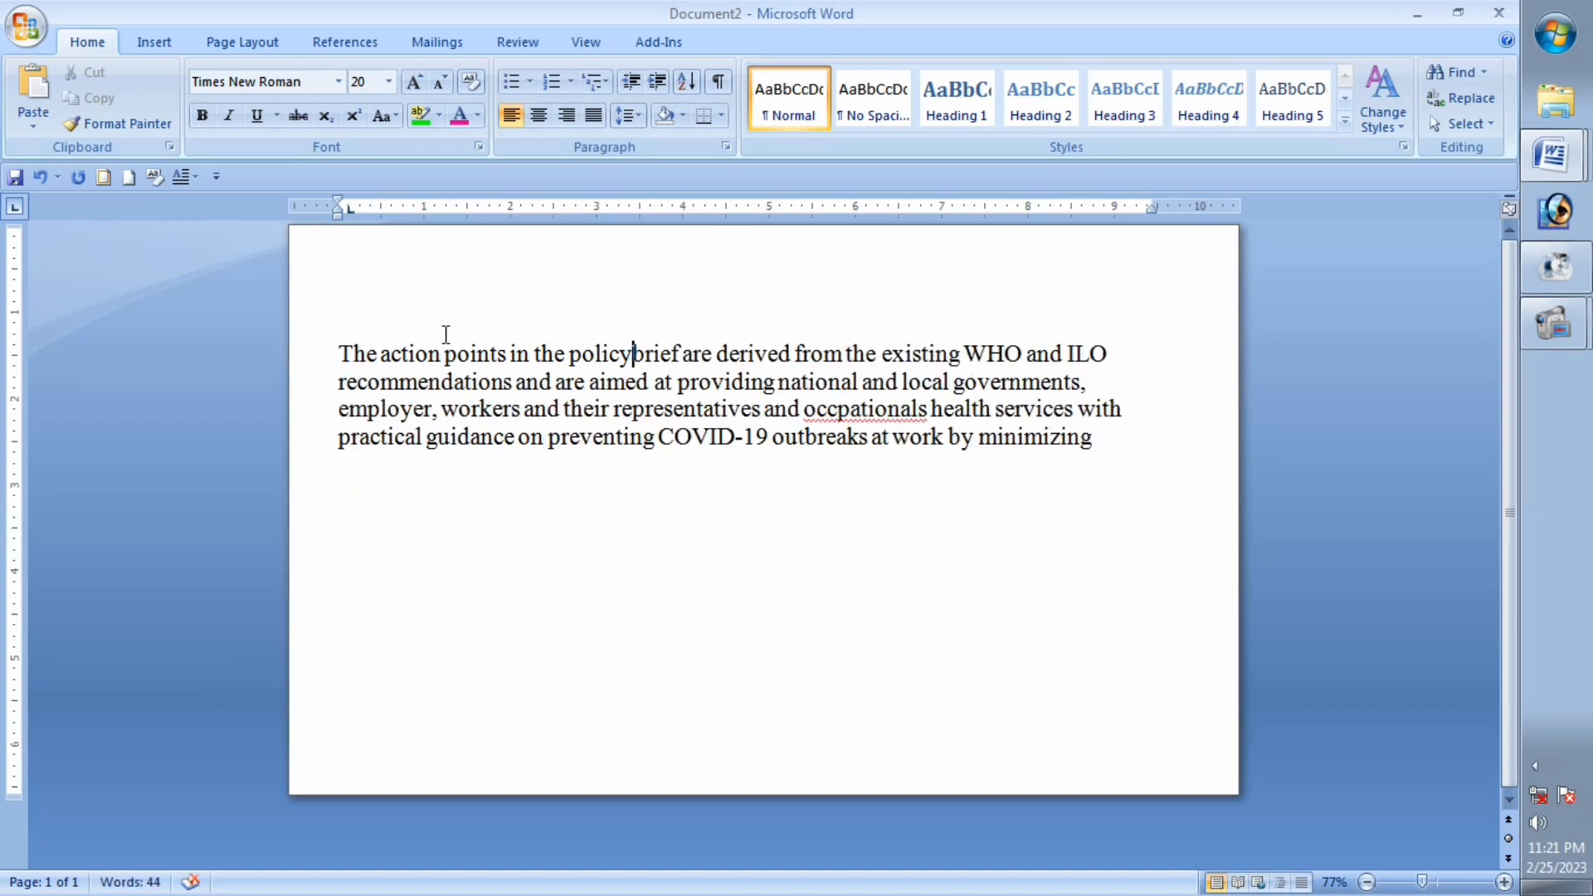
Step: Insert a paragraph break before "WHO" so the text from there starts on a new line
{"action": "left_click", "coordinate": [964, 355]}
{"action": "key", "text": "Return"}
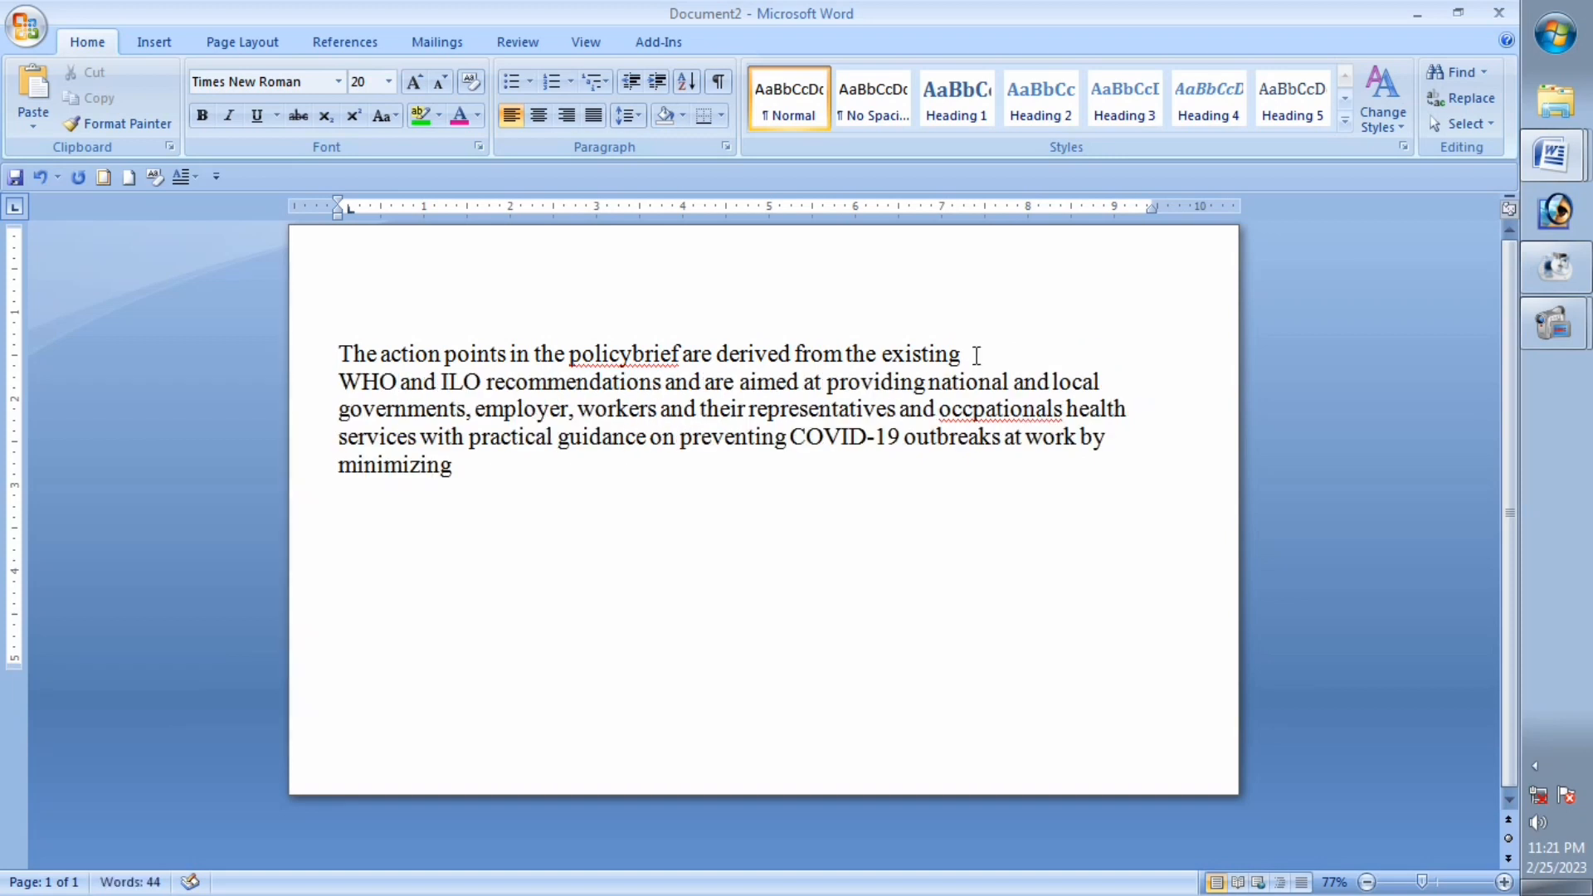
{"action": "left_click", "coordinate": [711, 497]}
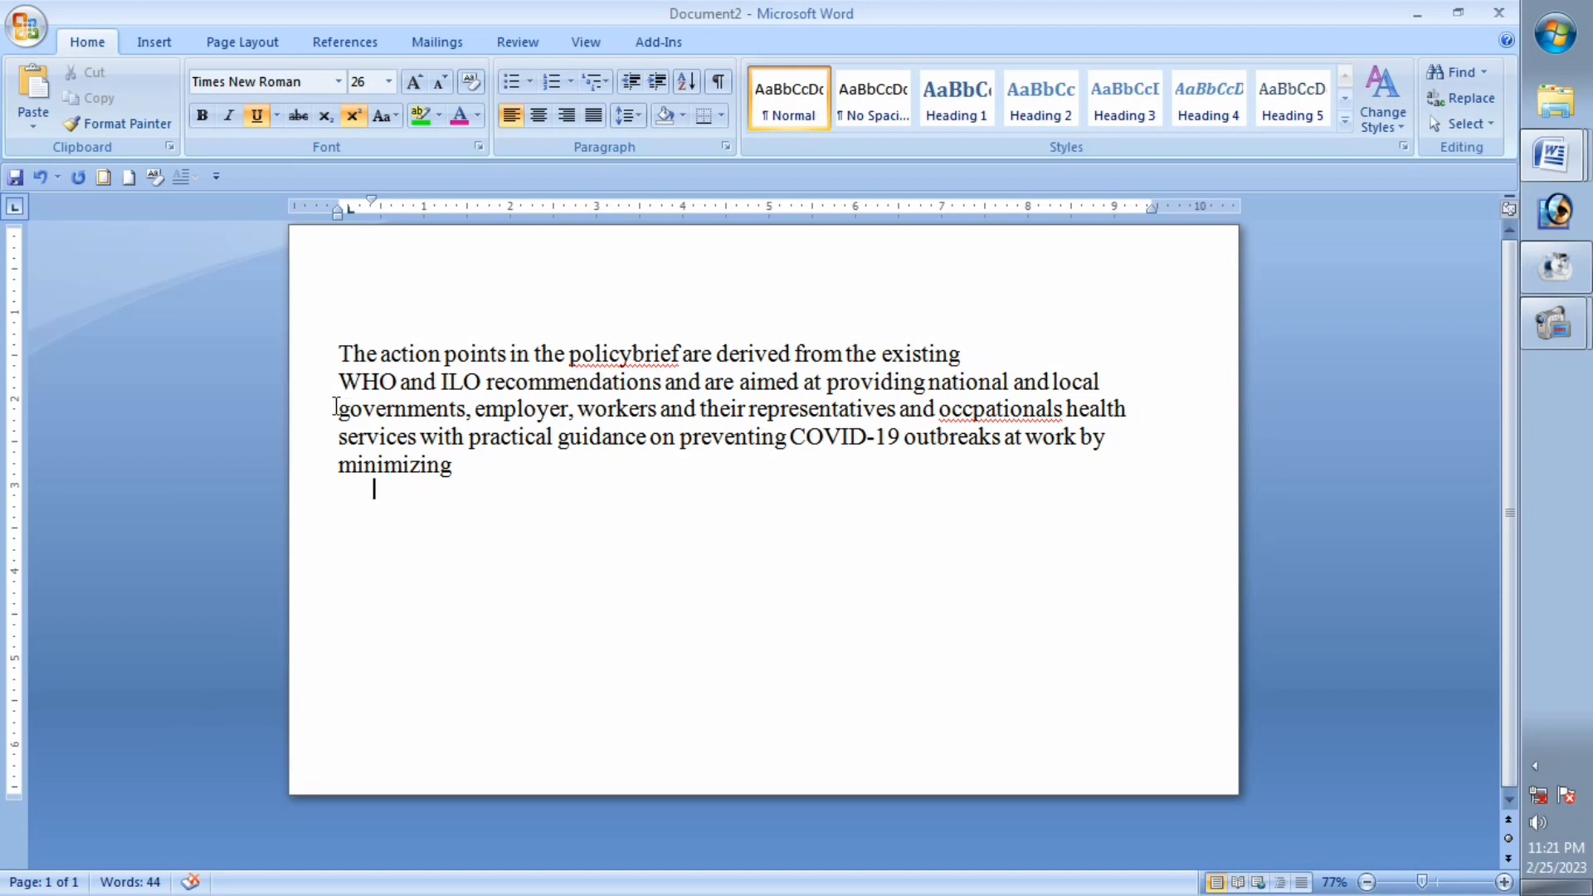
Step: Select both paragraphs and toggle them repeatedly between justified and left alignment, ending justified
{"action": "left_click_drag", "start_coordinate": [344, 359], "coordinate": [495, 465]}
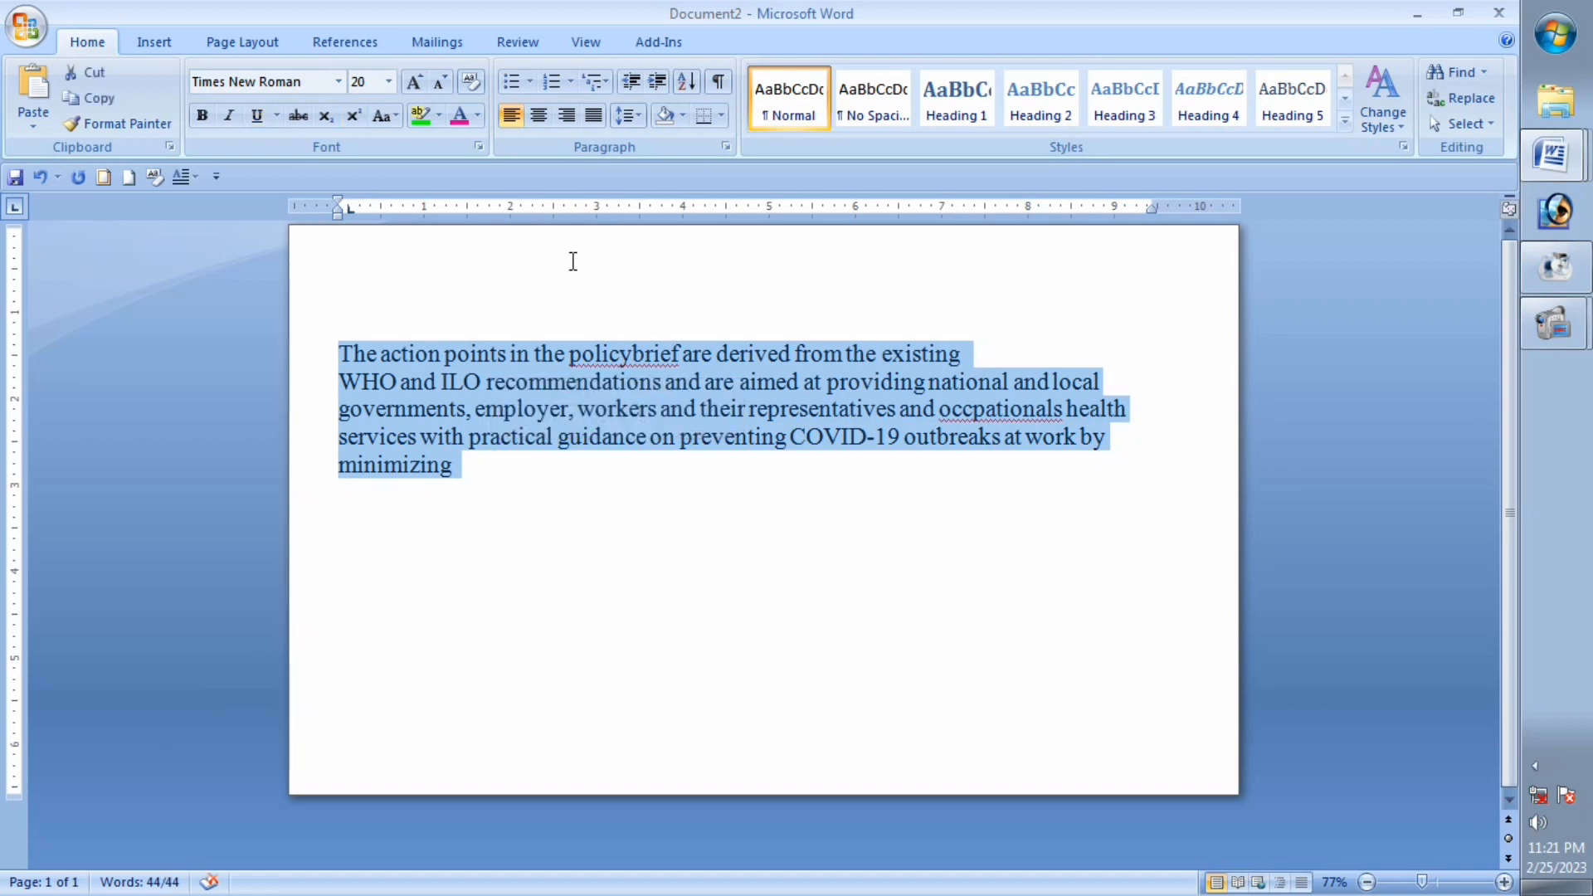
{"action": "left_click", "coordinate": [595, 115]}
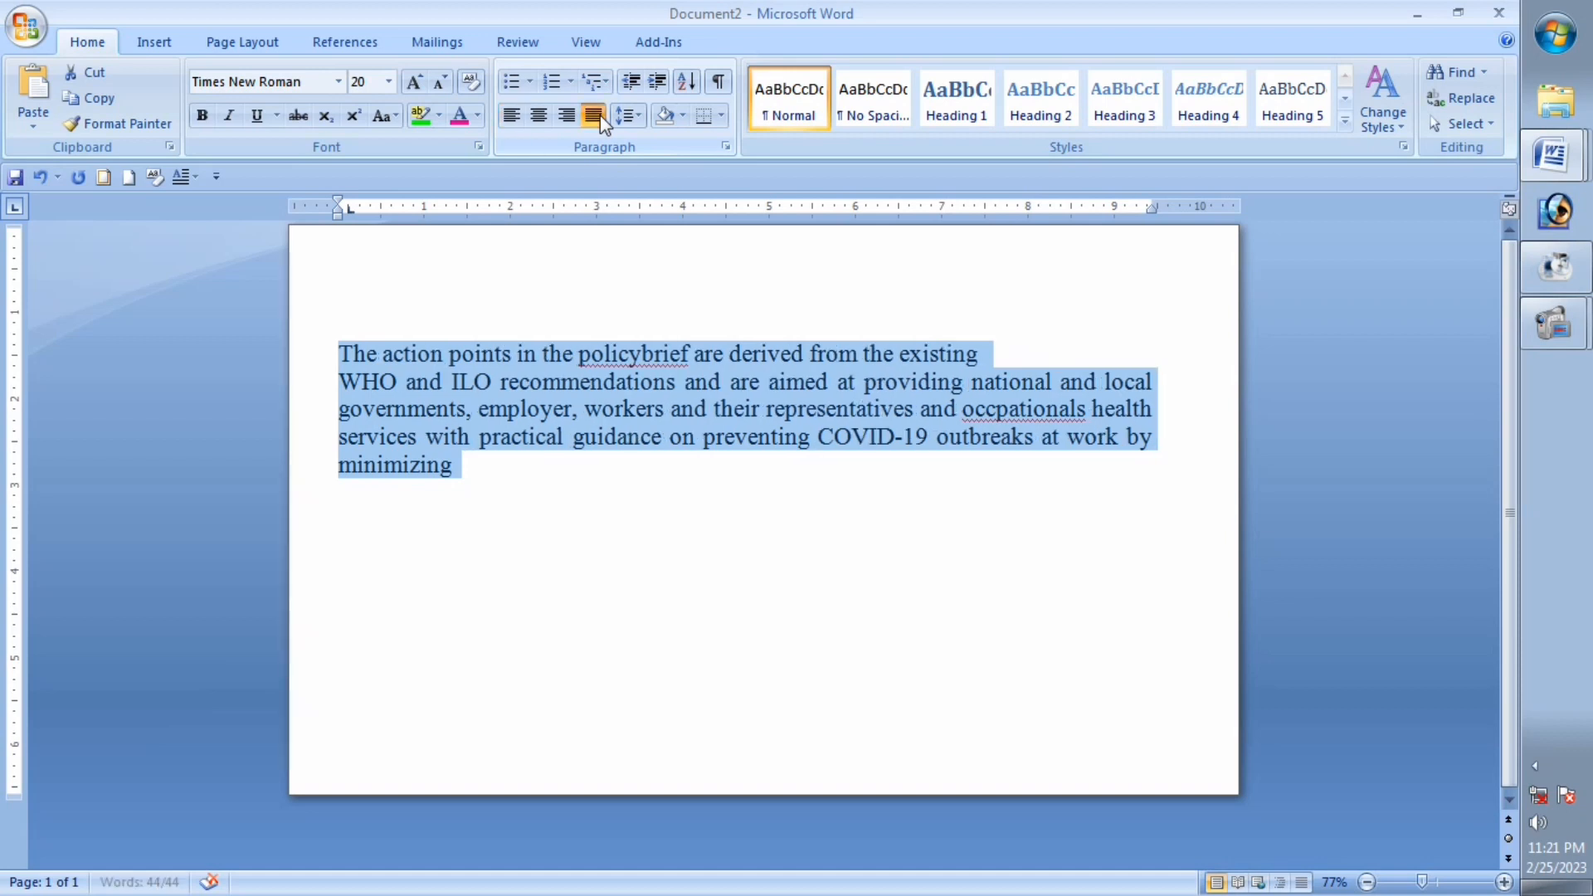
{"action": "left_click", "coordinate": [594, 116]}
{"action": "left_click", "coordinate": [594, 115]}
{"action": "left_click", "coordinate": [600, 116]}
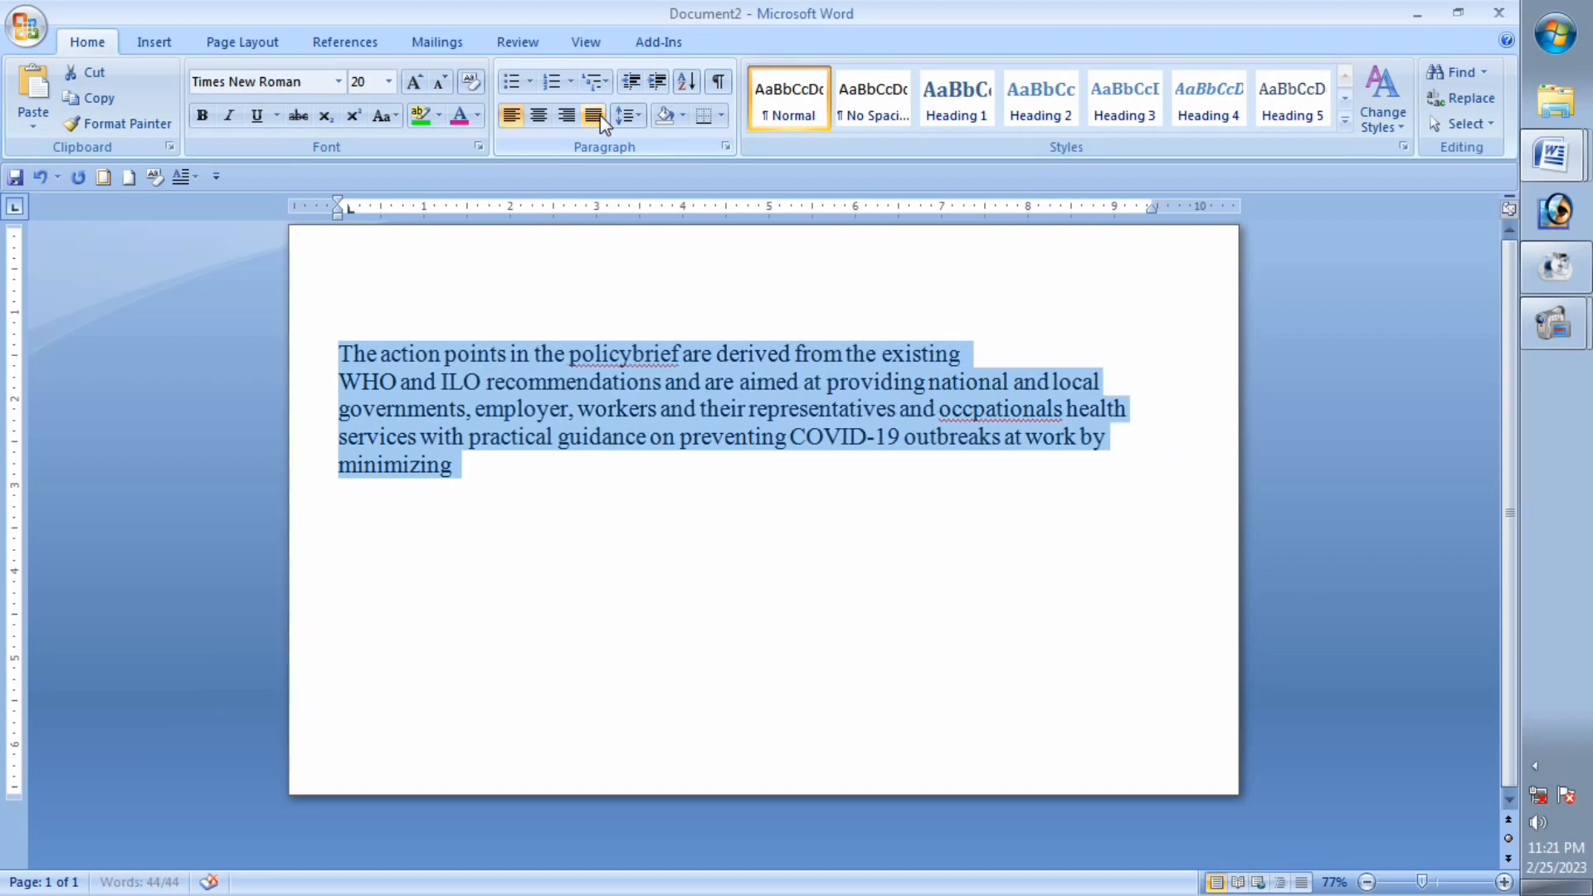
{"action": "left_click", "coordinate": [600, 116]}
{"action": "left_click", "coordinate": [600, 116]}
{"action": "left_click", "coordinate": [600, 116]}
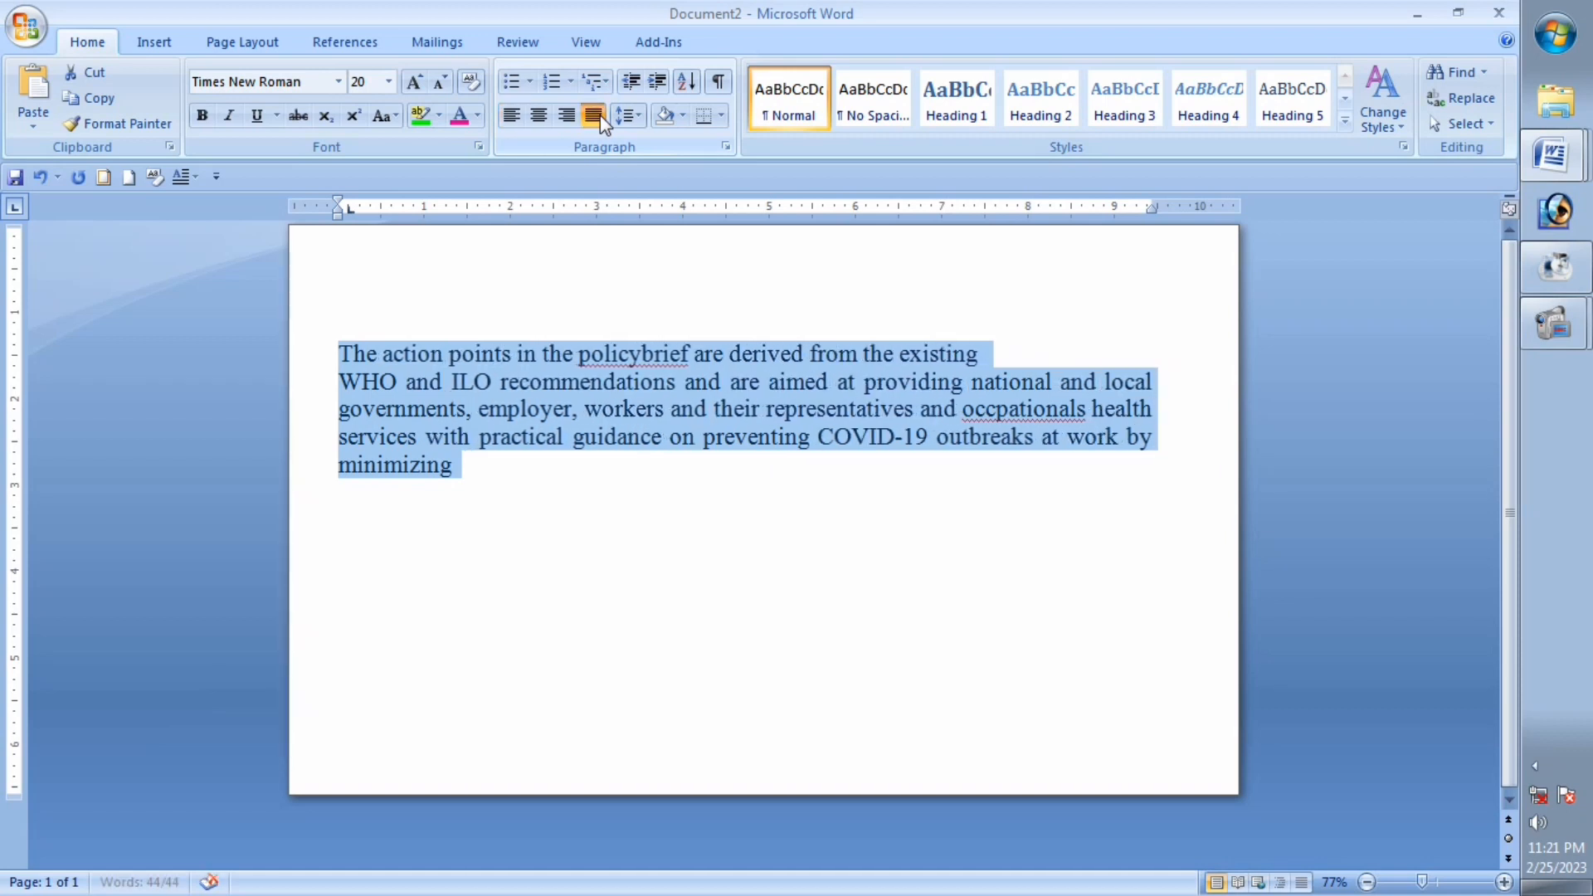
{"action": "left_click", "coordinate": [600, 116]}
{"action": "left_click", "coordinate": [600, 117]}
{"action": "left_click", "coordinate": [666, 353]}
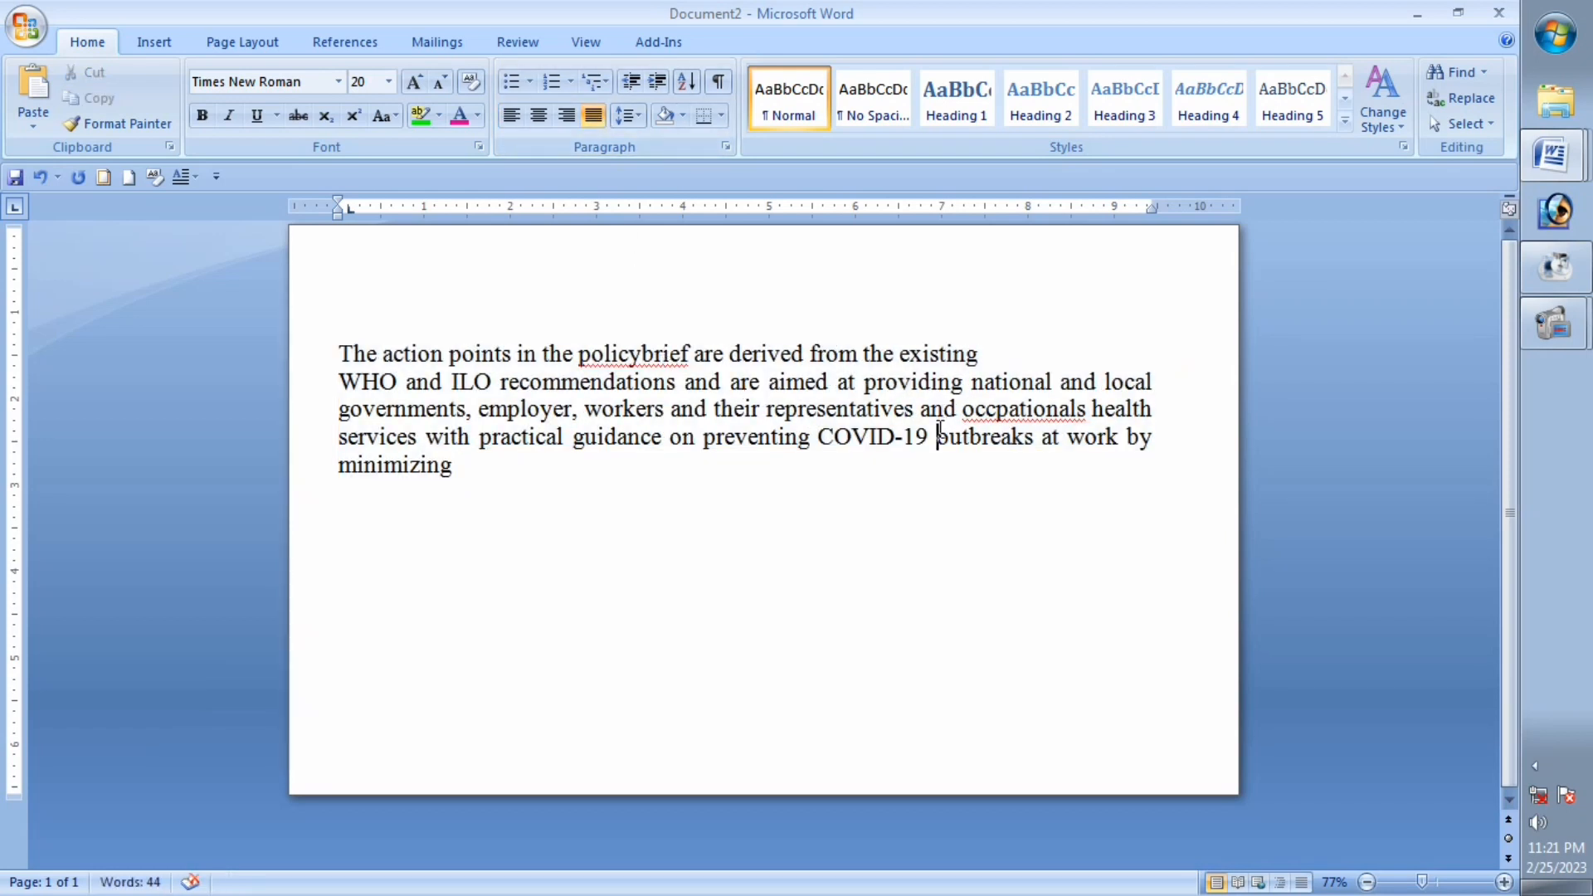
Step: Add "huuftg8" after "existing" on the first line and indent the "WHO" line with a tab
{"action": "key", "text": "Return"}
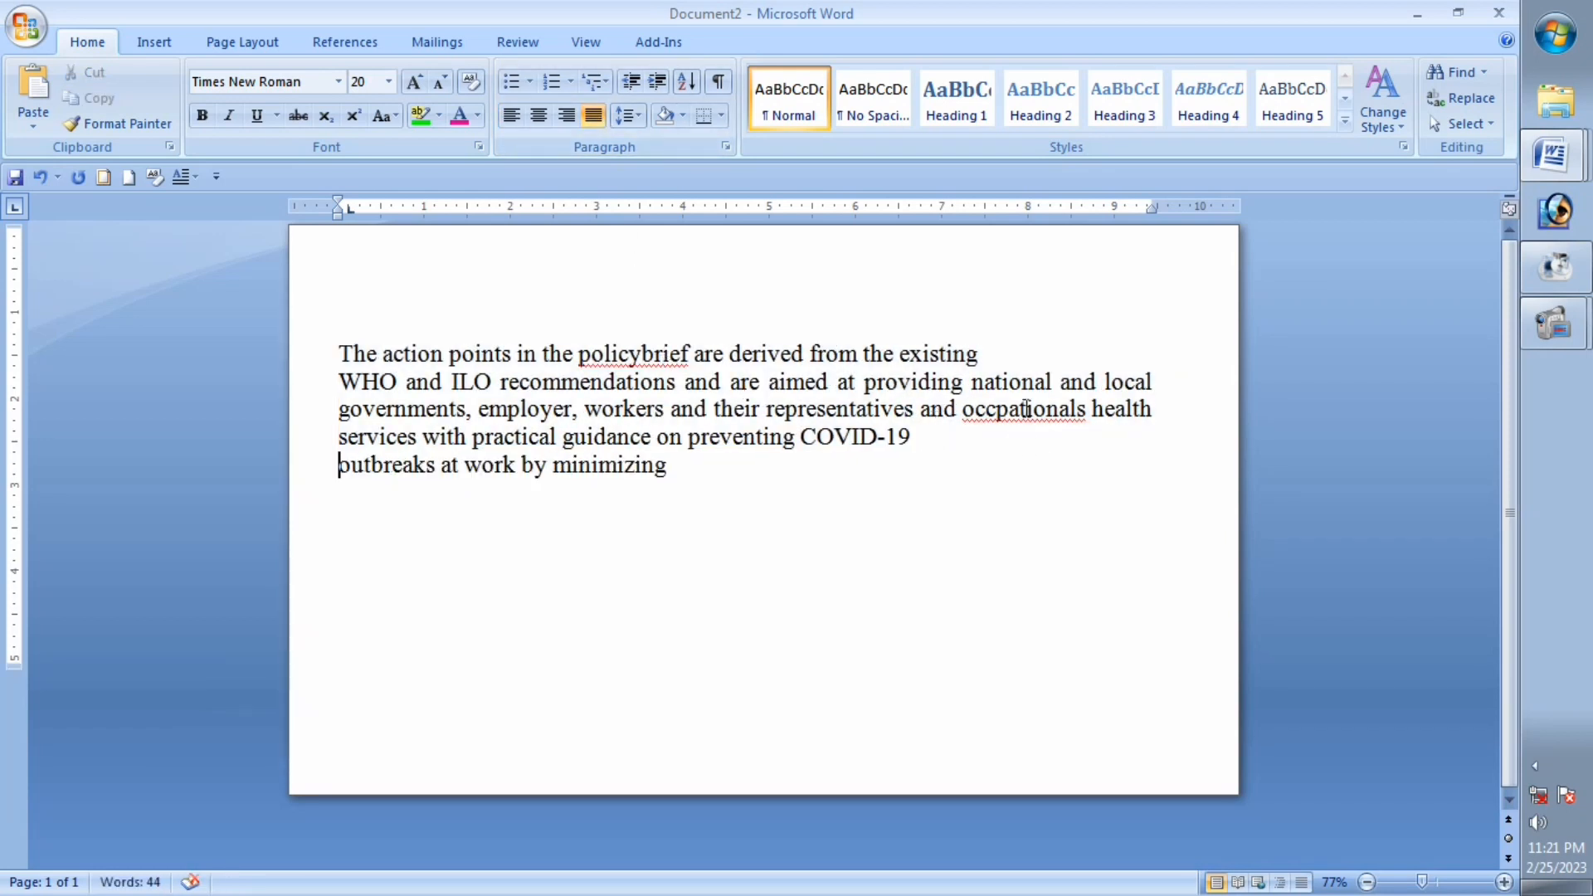
{"action": "key", "text": "BackSpace"}
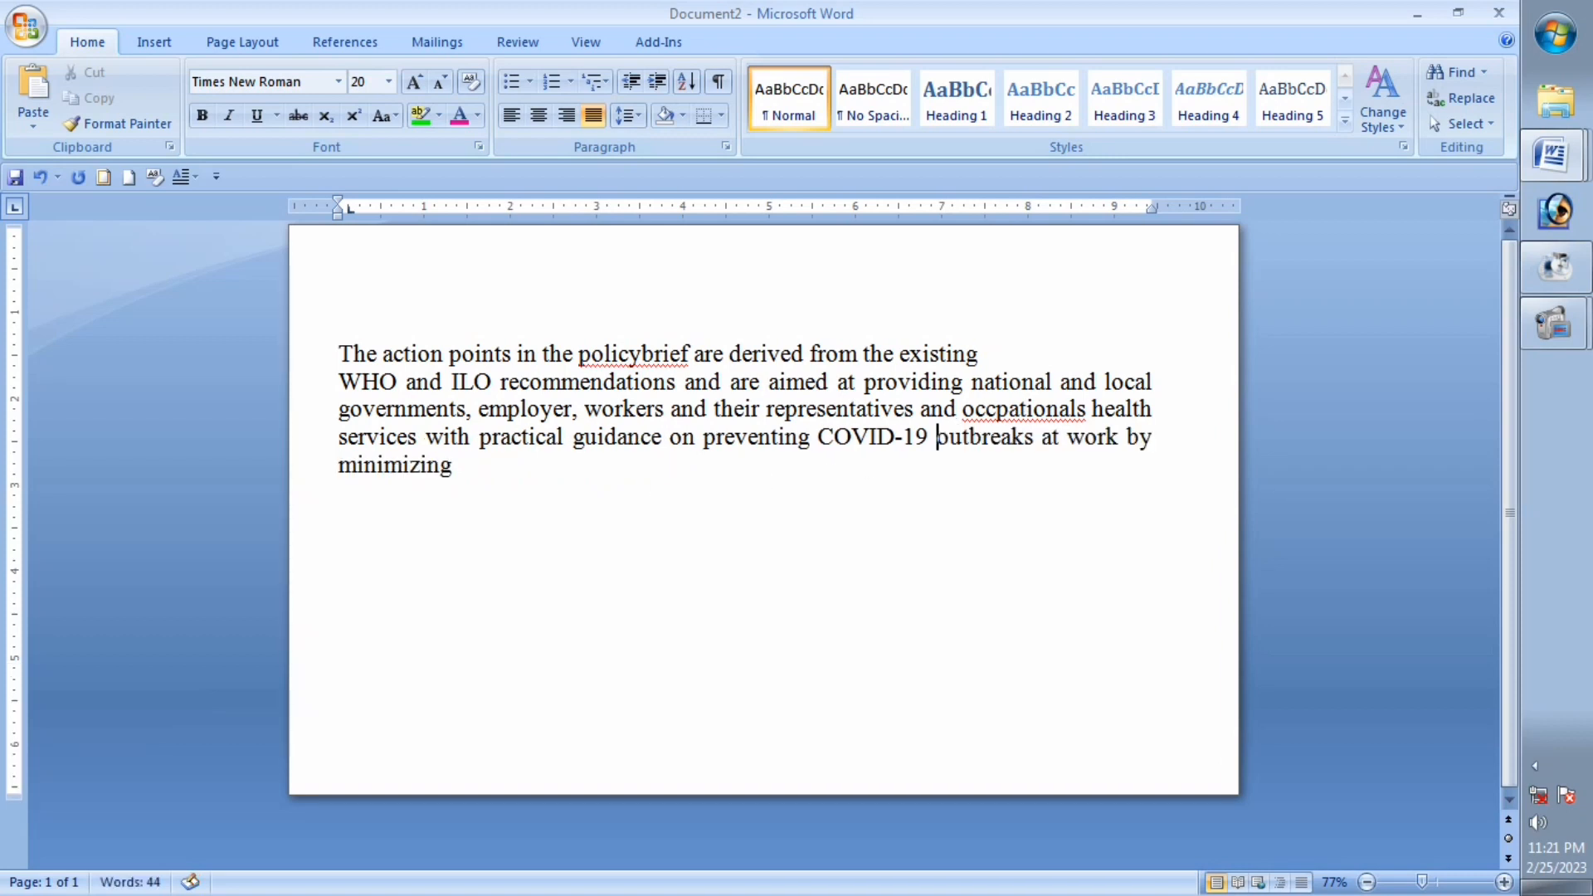
{"action": "left_click", "coordinate": [1079, 348]}
{"action": "type", "text": "h"}
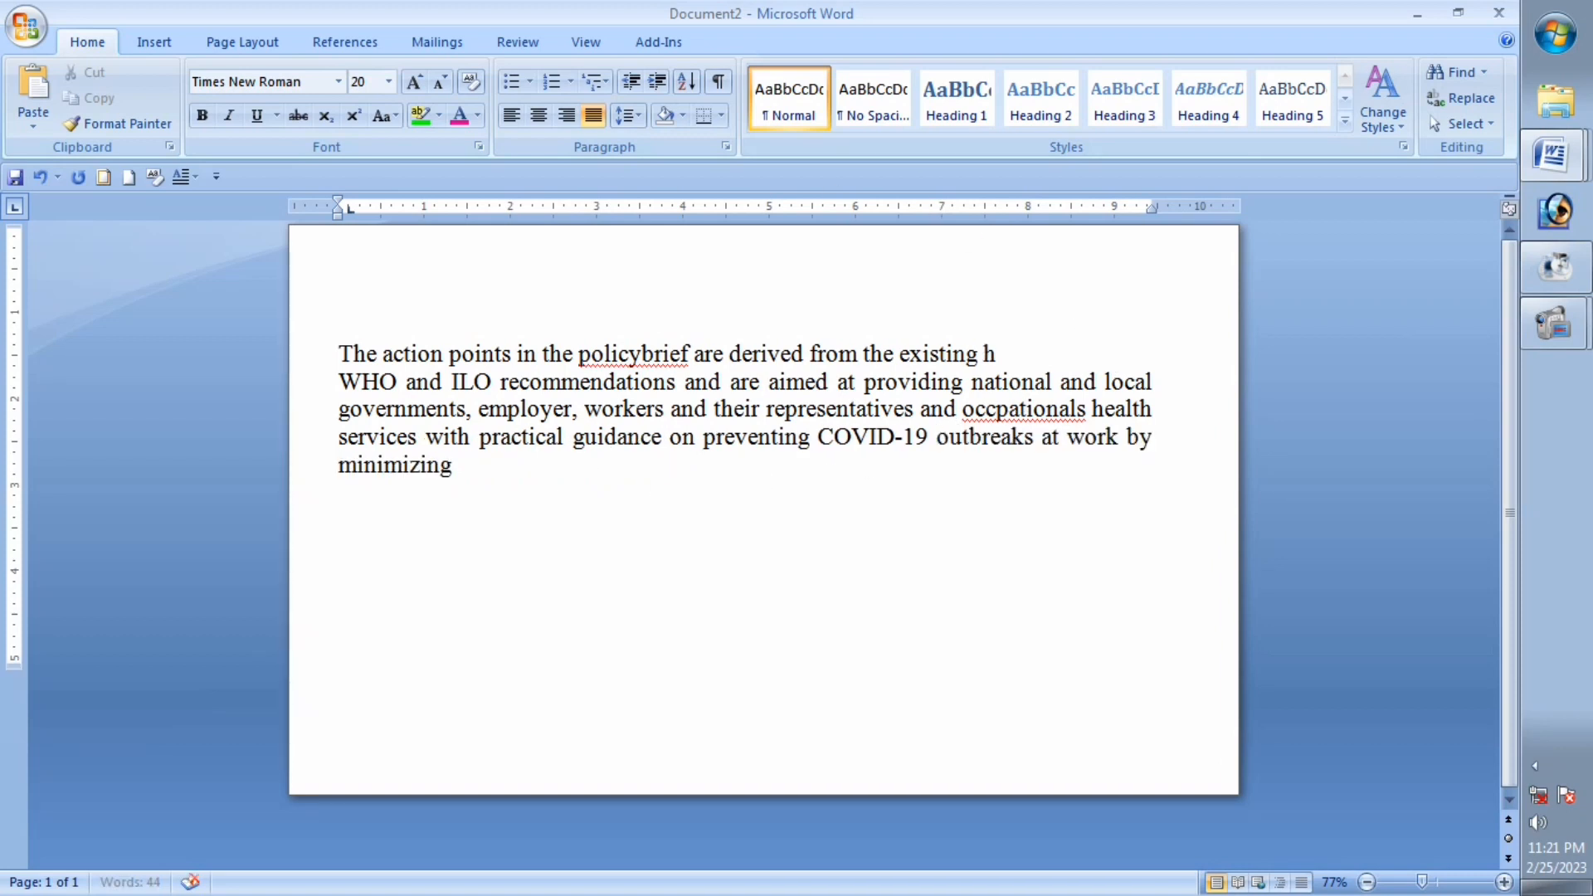
{"action": "type", "text": "uuftg8y6y"}
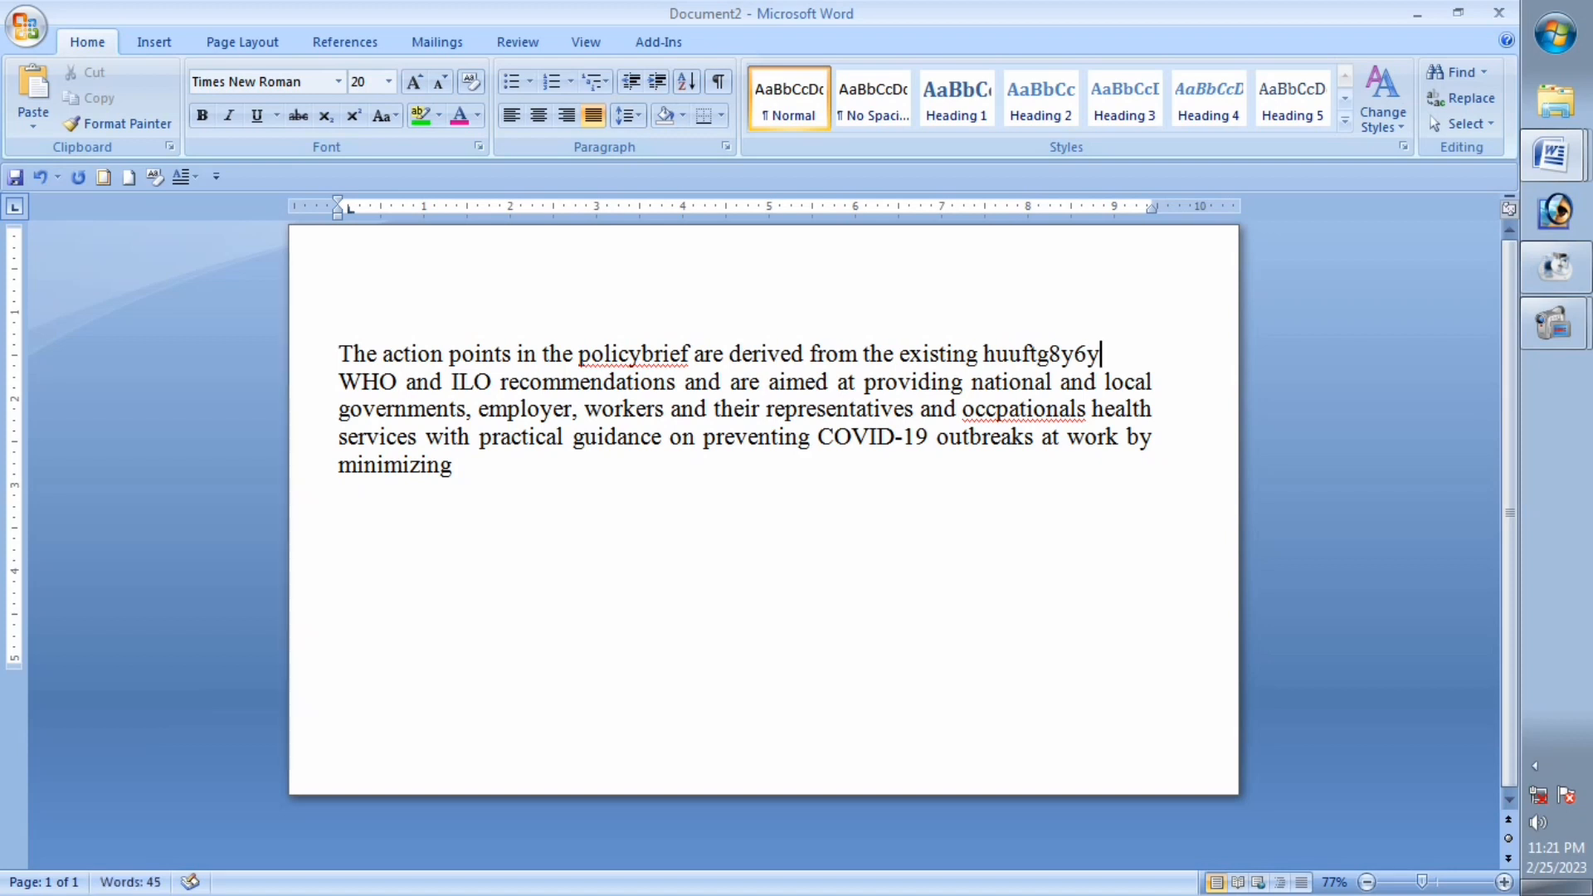
{"action": "key", "text": "BackSpace"}
{"action": "key", "text": "BackSpace"}
{"action": "key", "text": "BackSpace"}
{"action": "left_click", "coordinate": [337, 383]}
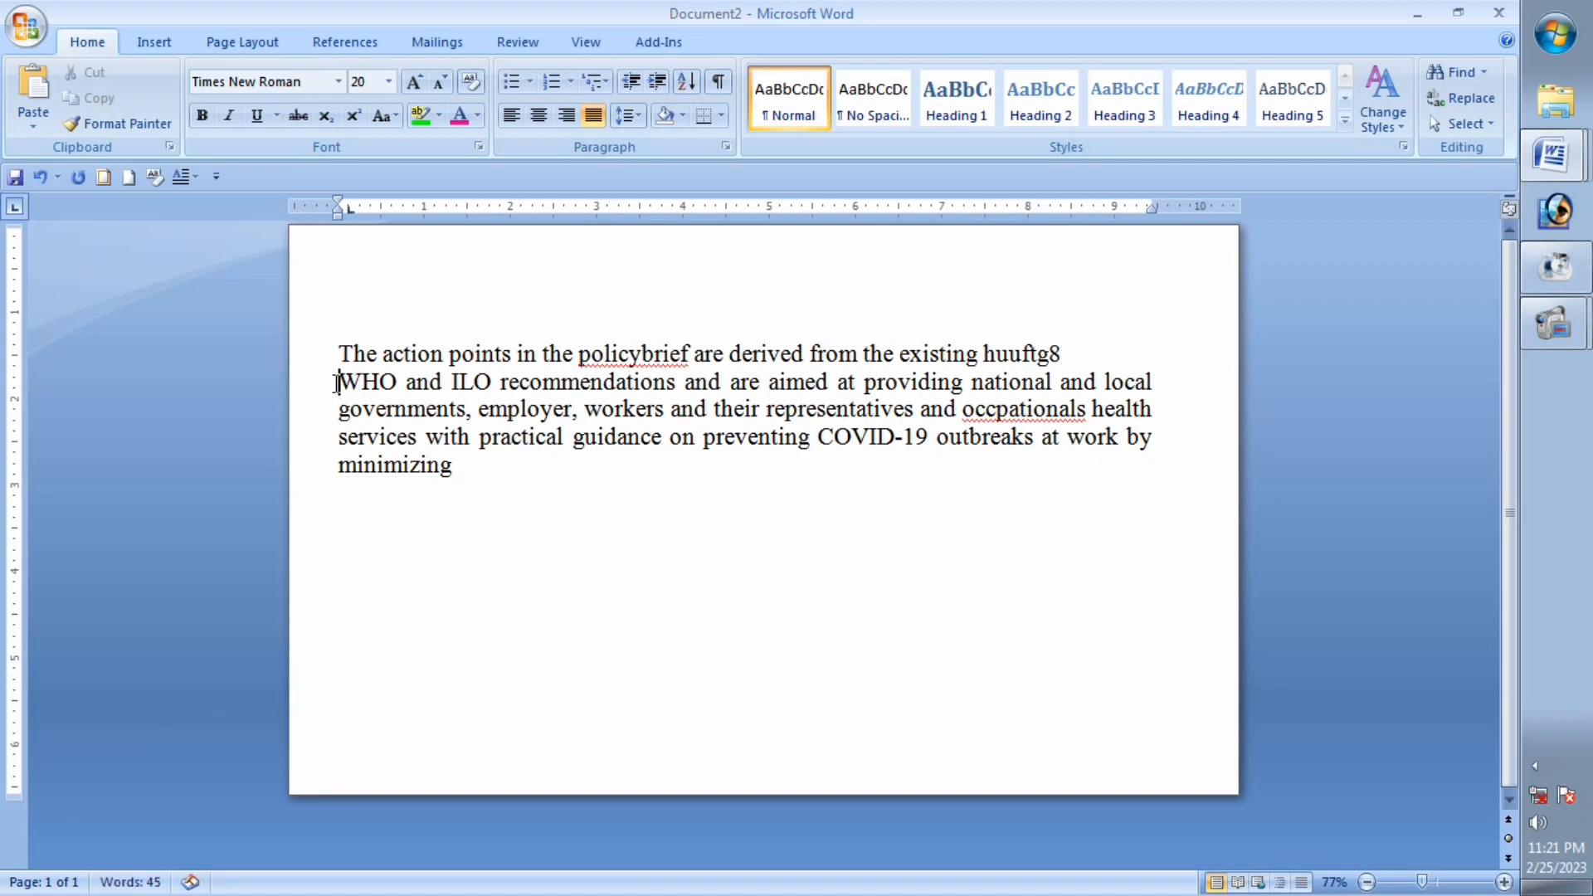
{"action": "key", "text": "Tab"}
Step: Select all the text and switch it back and forth between left and justified alignment, finishing on justified
{"action": "key", "text": "ctrl+a"}
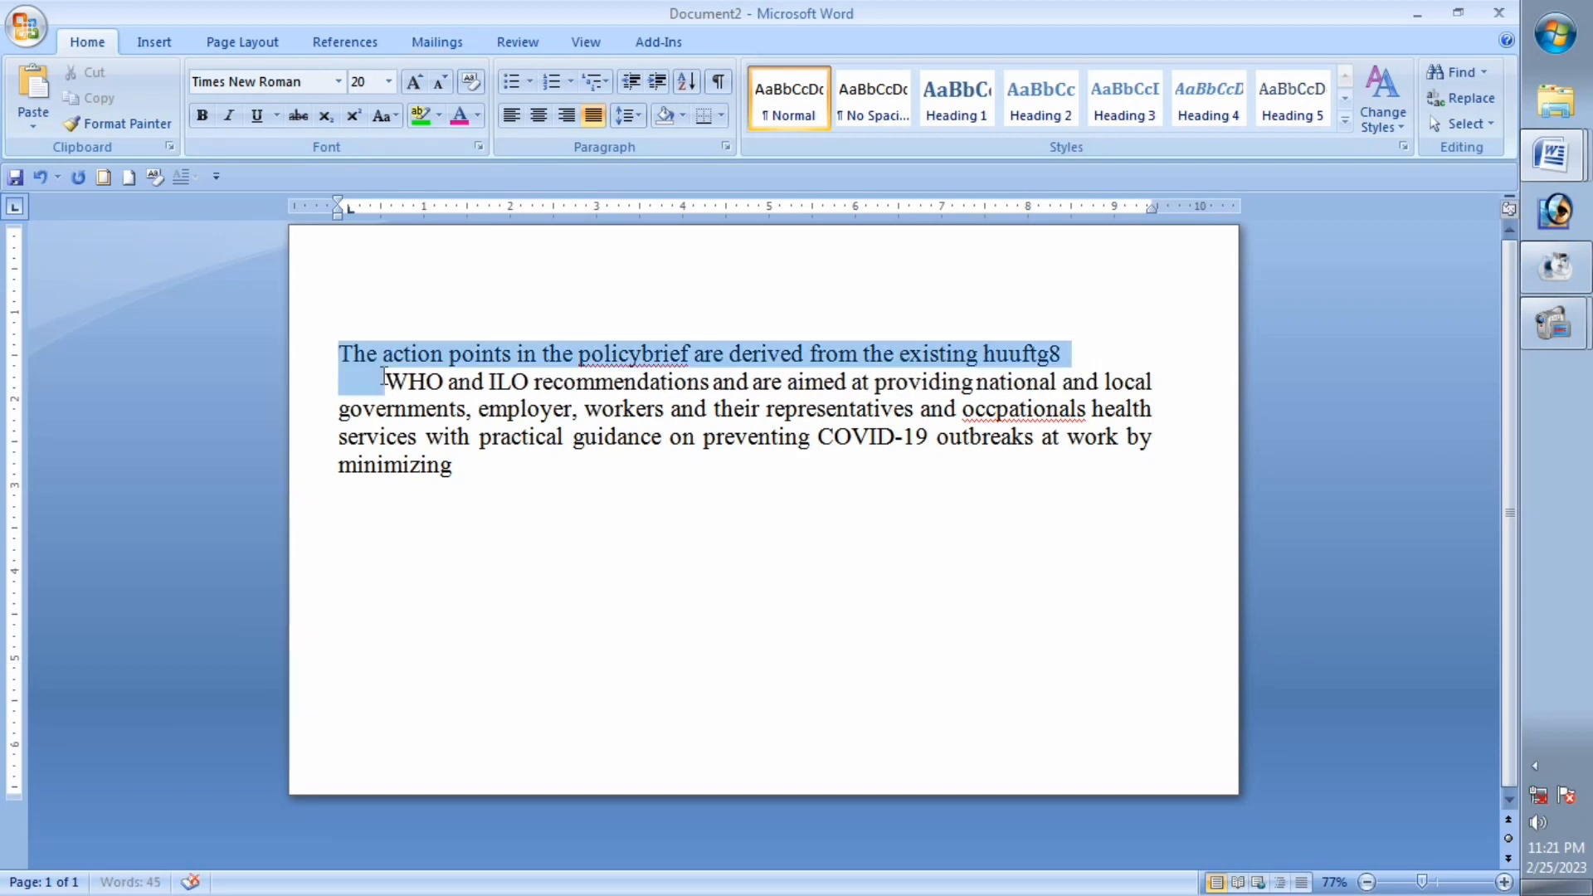
{"action": "left_click", "coordinate": [589, 117]}
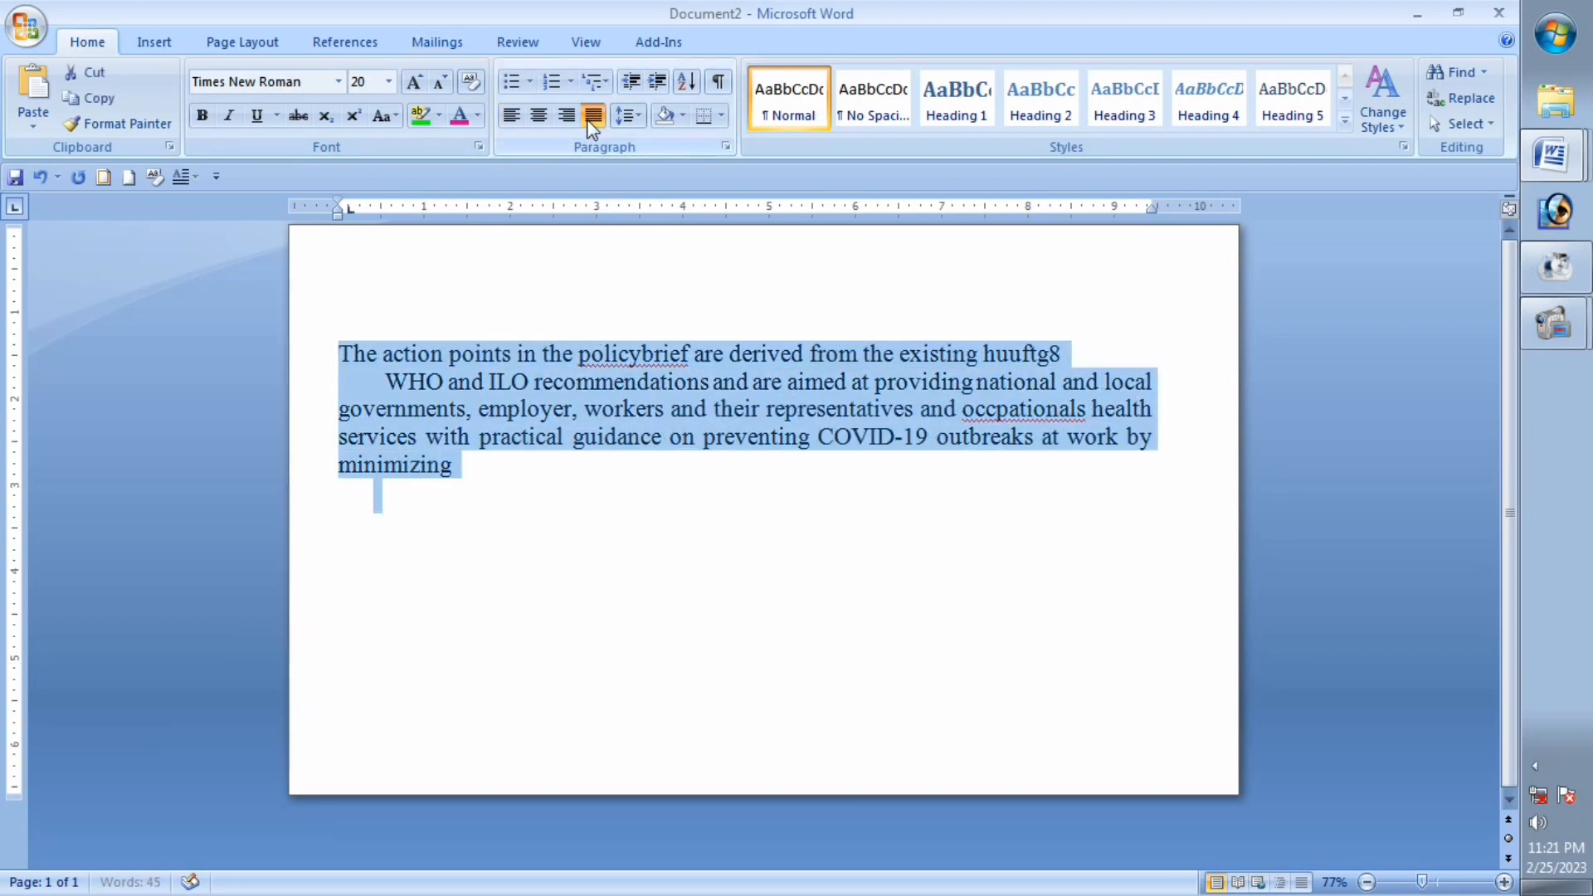
{"action": "left_click", "coordinate": [589, 119]}
{"action": "left_click", "coordinate": [589, 120]}
{"action": "left_click", "coordinate": [589, 119]}
{"action": "left_click", "coordinate": [593, 119]}
{"action": "left_click", "coordinate": [593, 119]}
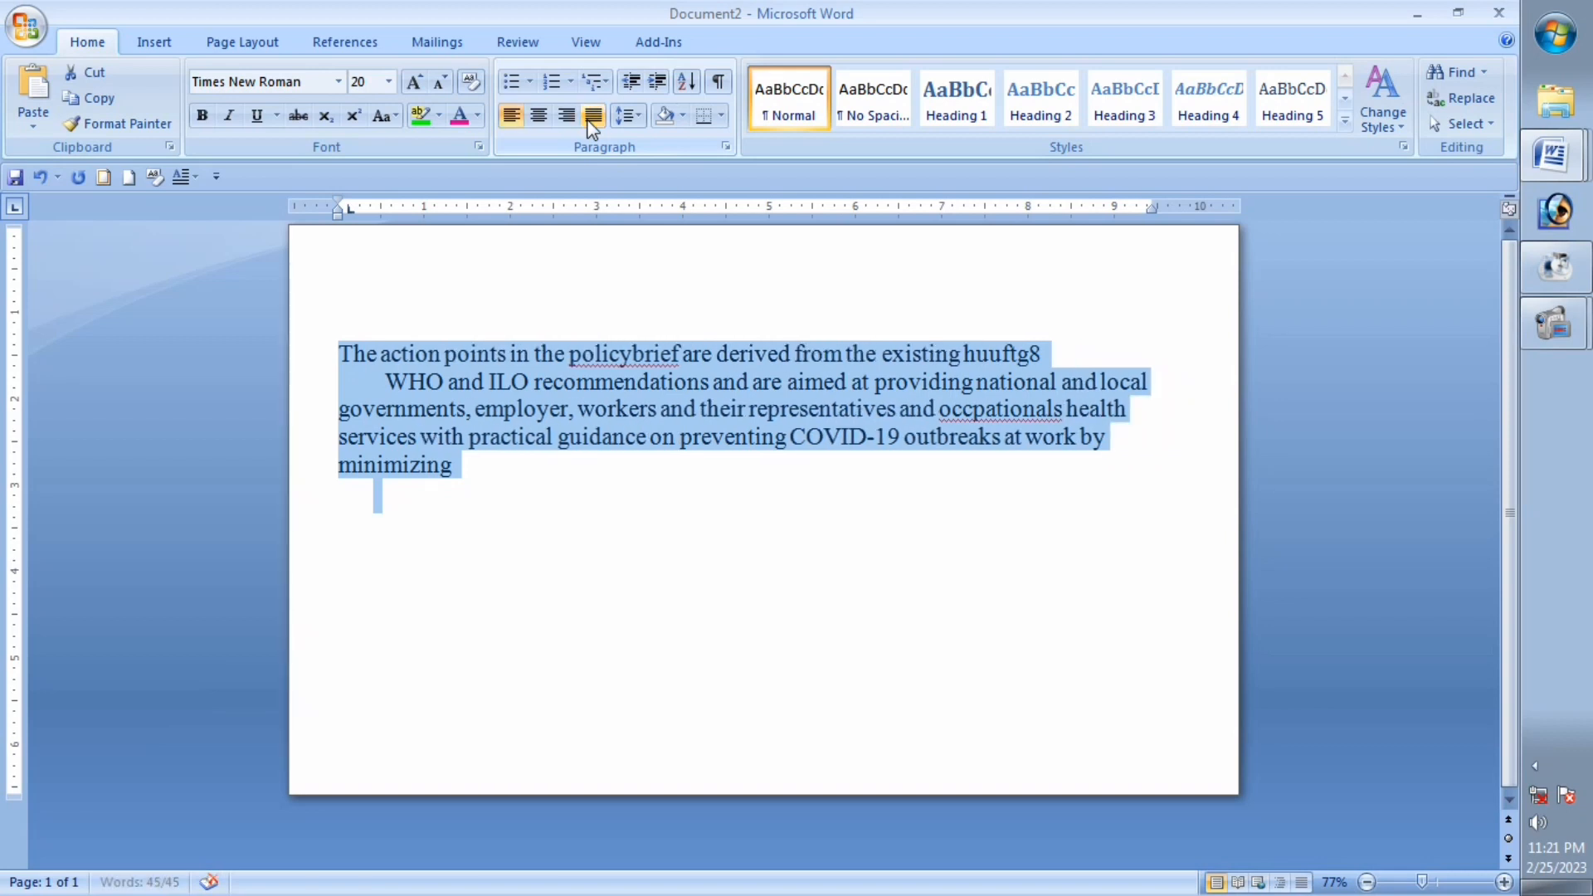
{"action": "left_click", "coordinate": [592, 119]}
{"action": "left_click", "coordinate": [590, 119]}
{"action": "left_click", "coordinate": [592, 119]}
{"action": "left_click", "coordinate": [592, 120]}
{"action": "left_click", "coordinate": [533, 309]}
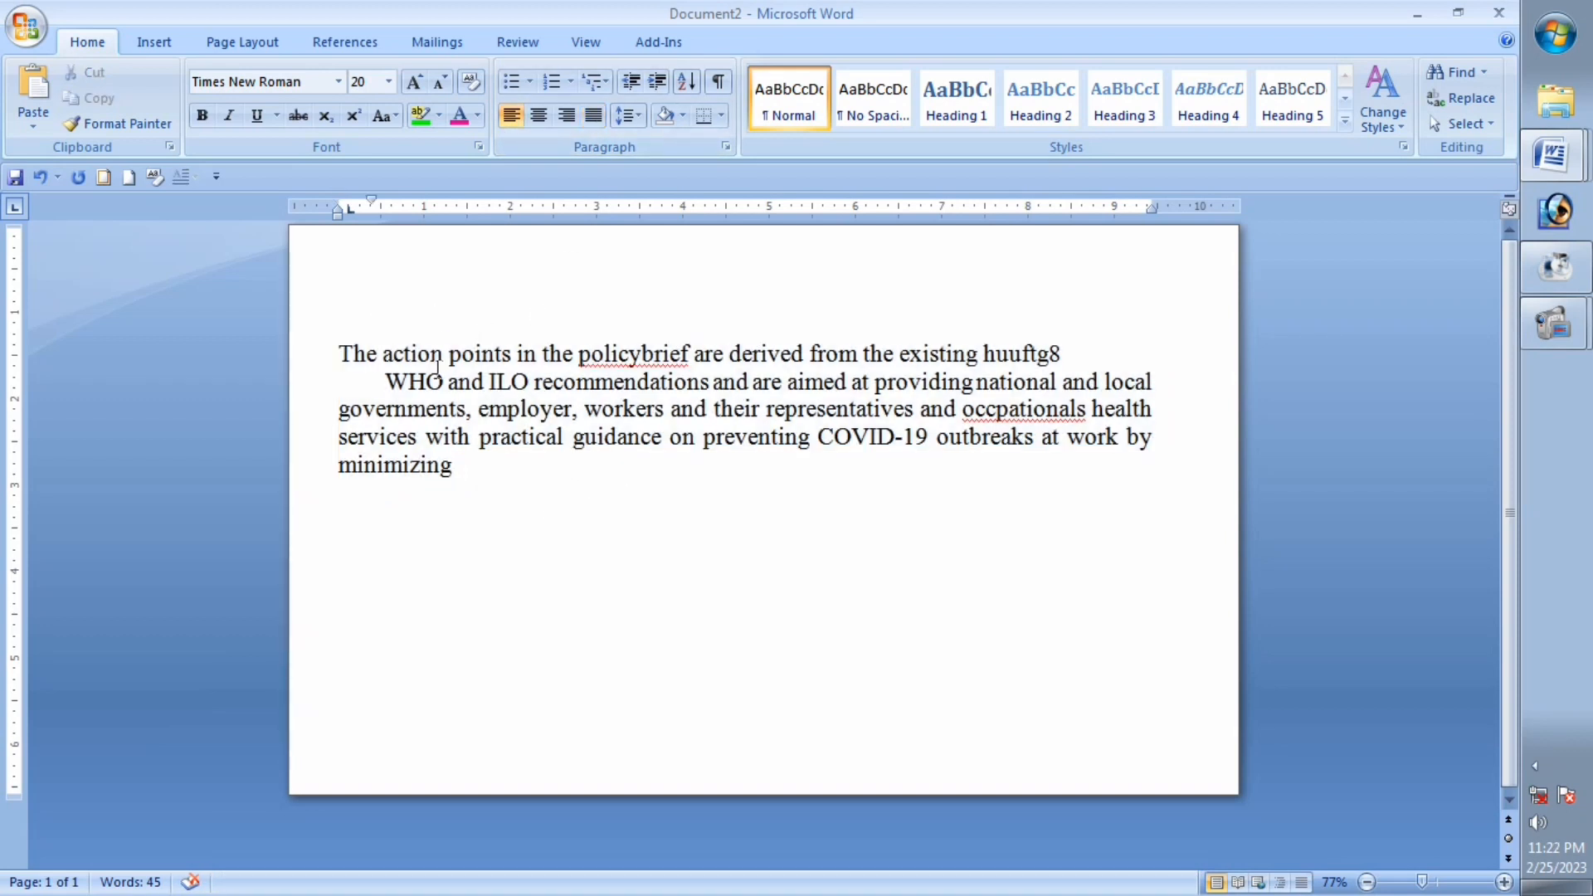
Step: Insert eight paragraph breaks after "derived" to push "from the existing huuftg8" further down the page
{"action": "left_click", "coordinate": [807, 352]}
{"action": "key", "text": "Return"}
{"action": "key", "text": "Return"}
{"action": "key", "text": "Return"}
{"action": "key", "text": "Return"}
{"action": "key", "text": "Return"}
{"action": "key", "text": "Return"}
{"action": "key", "text": "Return"}
{"action": "key", "text": "Return"}
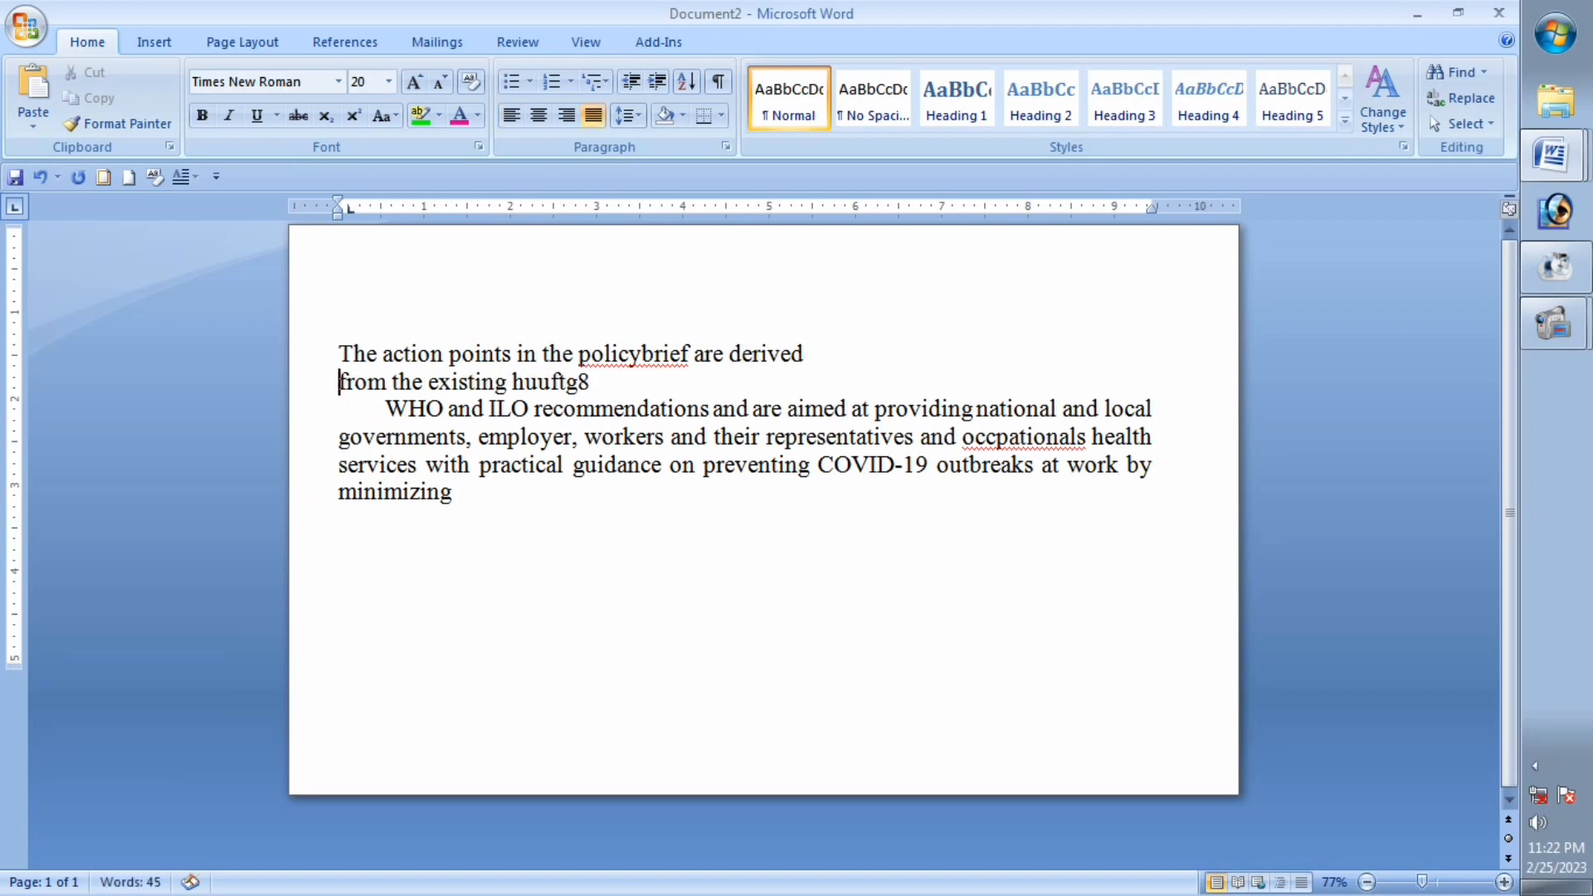
Step: Look through the available line spacing choices without applying one
{"action": "left_click", "coordinate": [635, 122]}
{"action": "left_click", "coordinate": [636, 120]}
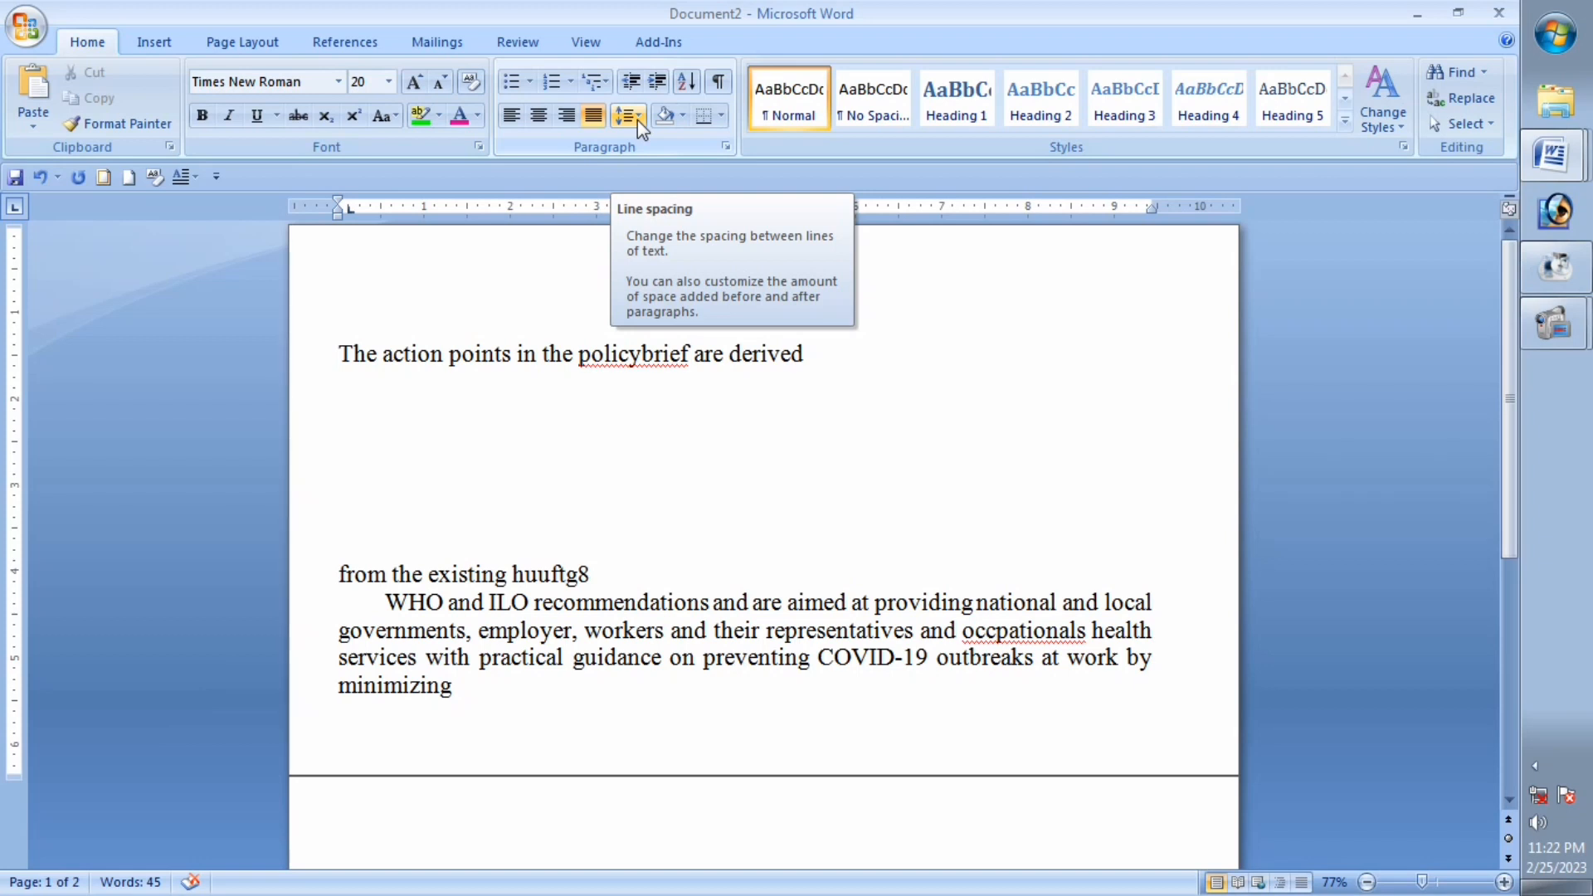
{"action": "left_click", "coordinate": [637, 120]}
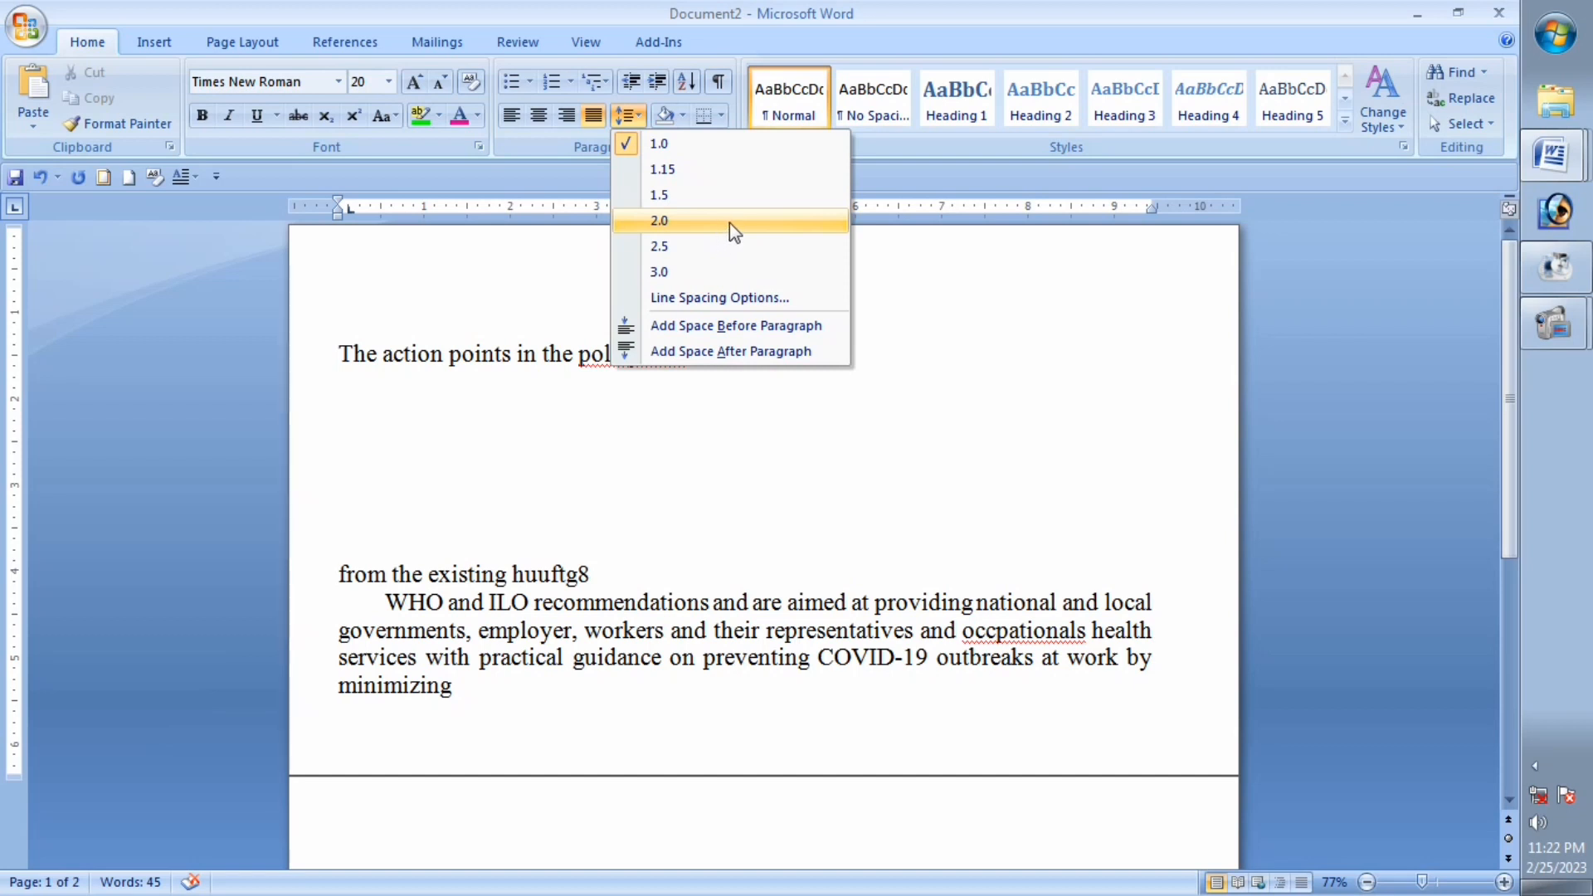
{"action": "left_click", "coordinate": [411, 348]}
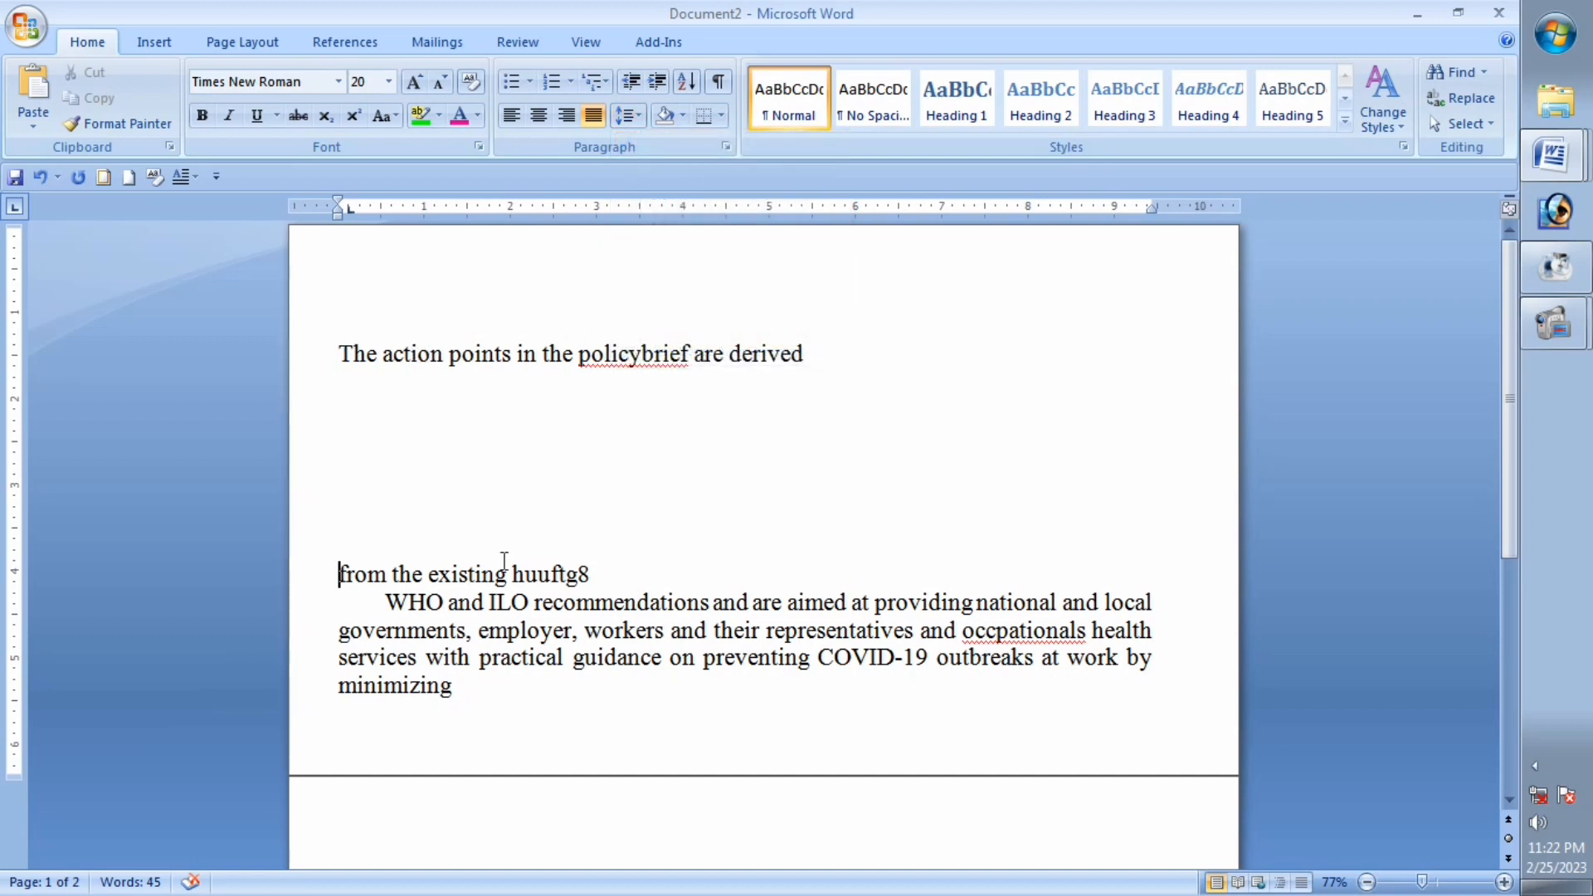
Step: Delete the line "from the existing huuftg8" and the blank lines above it, trimming "derived" to "der"
{"action": "scroll", "coordinate": [722, 569], "scroll_direction": "down", "scroll_amount": 1}
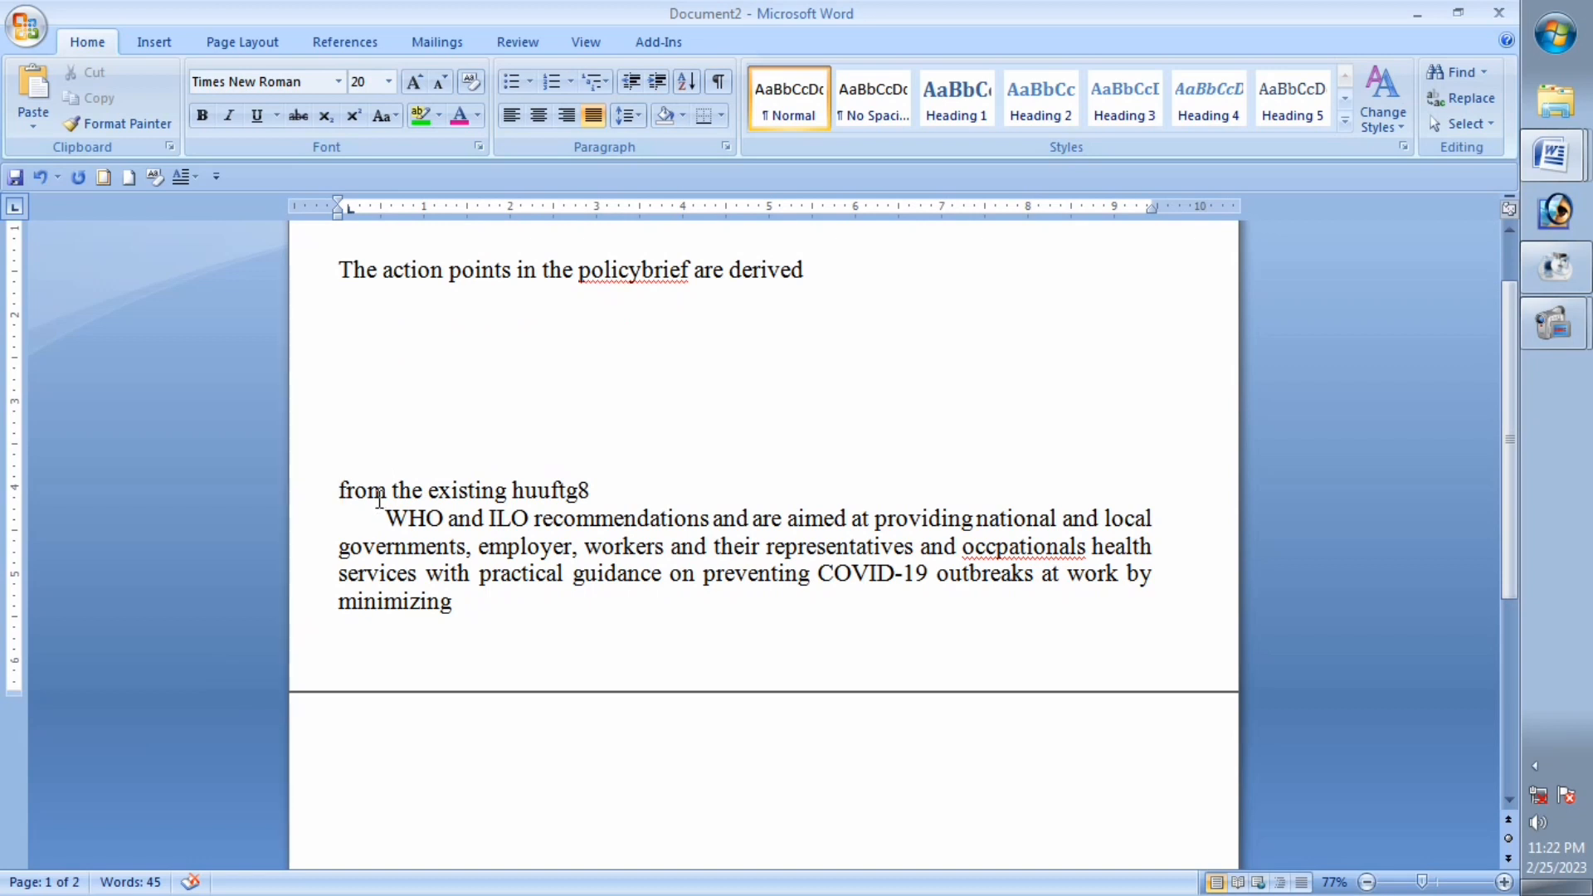
{"action": "left_click_drag", "start_coordinate": [602, 496], "coordinate": [341, 497]}
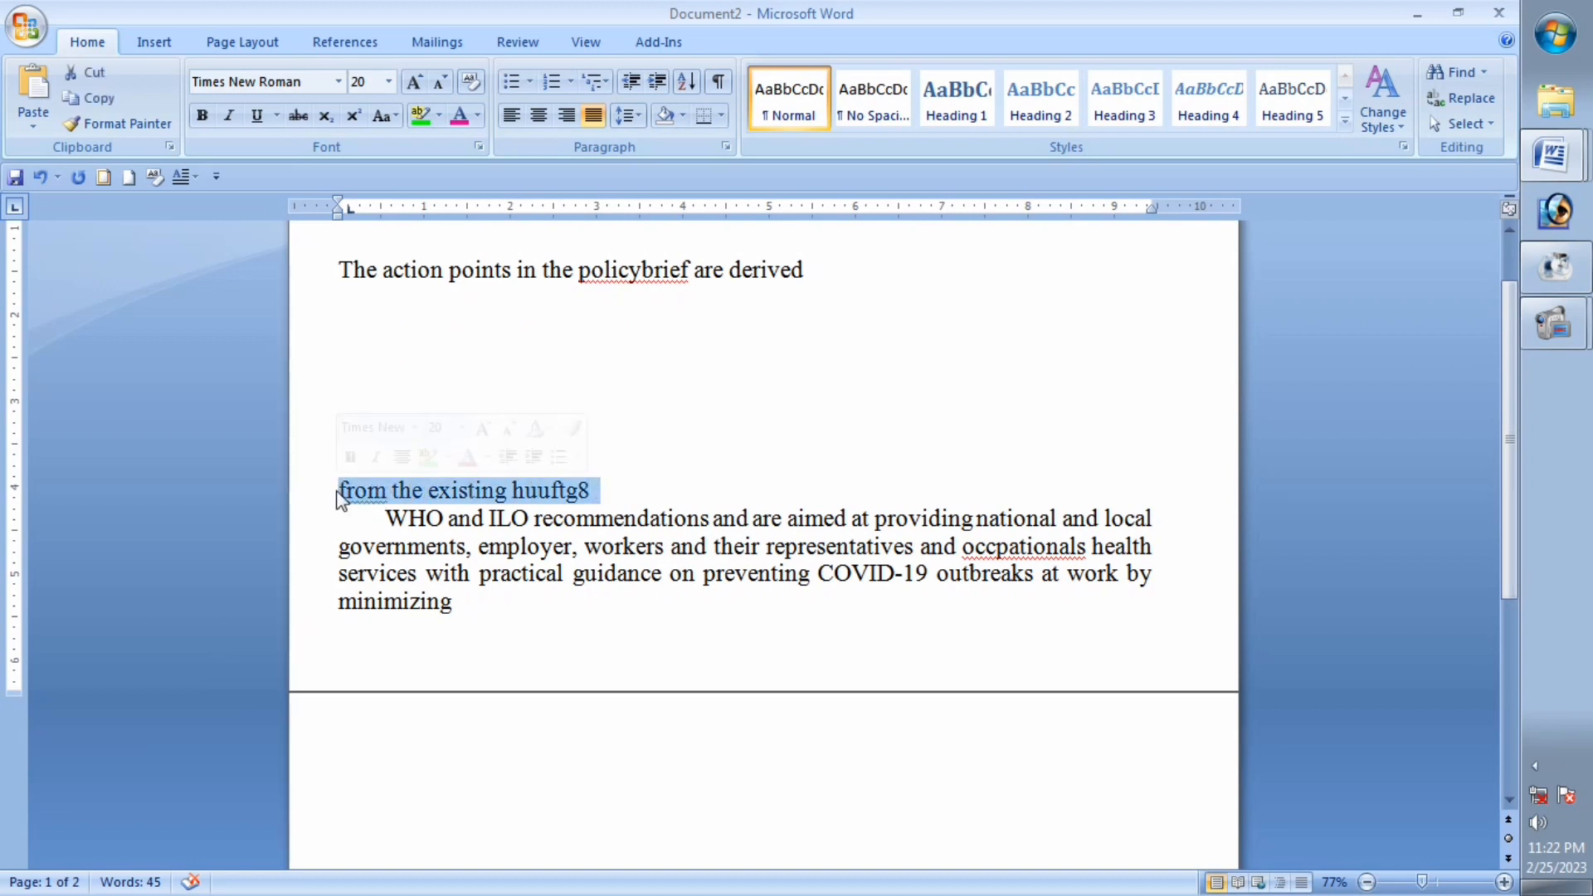
{"action": "key", "text": "BackSpace"}
{"action": "left_click", "coordinate": [380, 462]}
{"action": "key", "text": "BackSpace"}
{"action": "key", "text": "BackSpace"}
{"action": "key", "text": "BackSpace"}
{"action": "key", "text": "BackSpace"}
{"action": "key", "text": "BackSpace"}
{"action": "key", "text": "BackSpace"}
{"action": "key", "text": "BackSpace"}
{"action": "key", "text": "BackSpace"}
{"action": "key", "text": "BackSpace"}
{"action": "key", "text": "BackSpace"}
{"action": "key", "text": "BackSpace"}
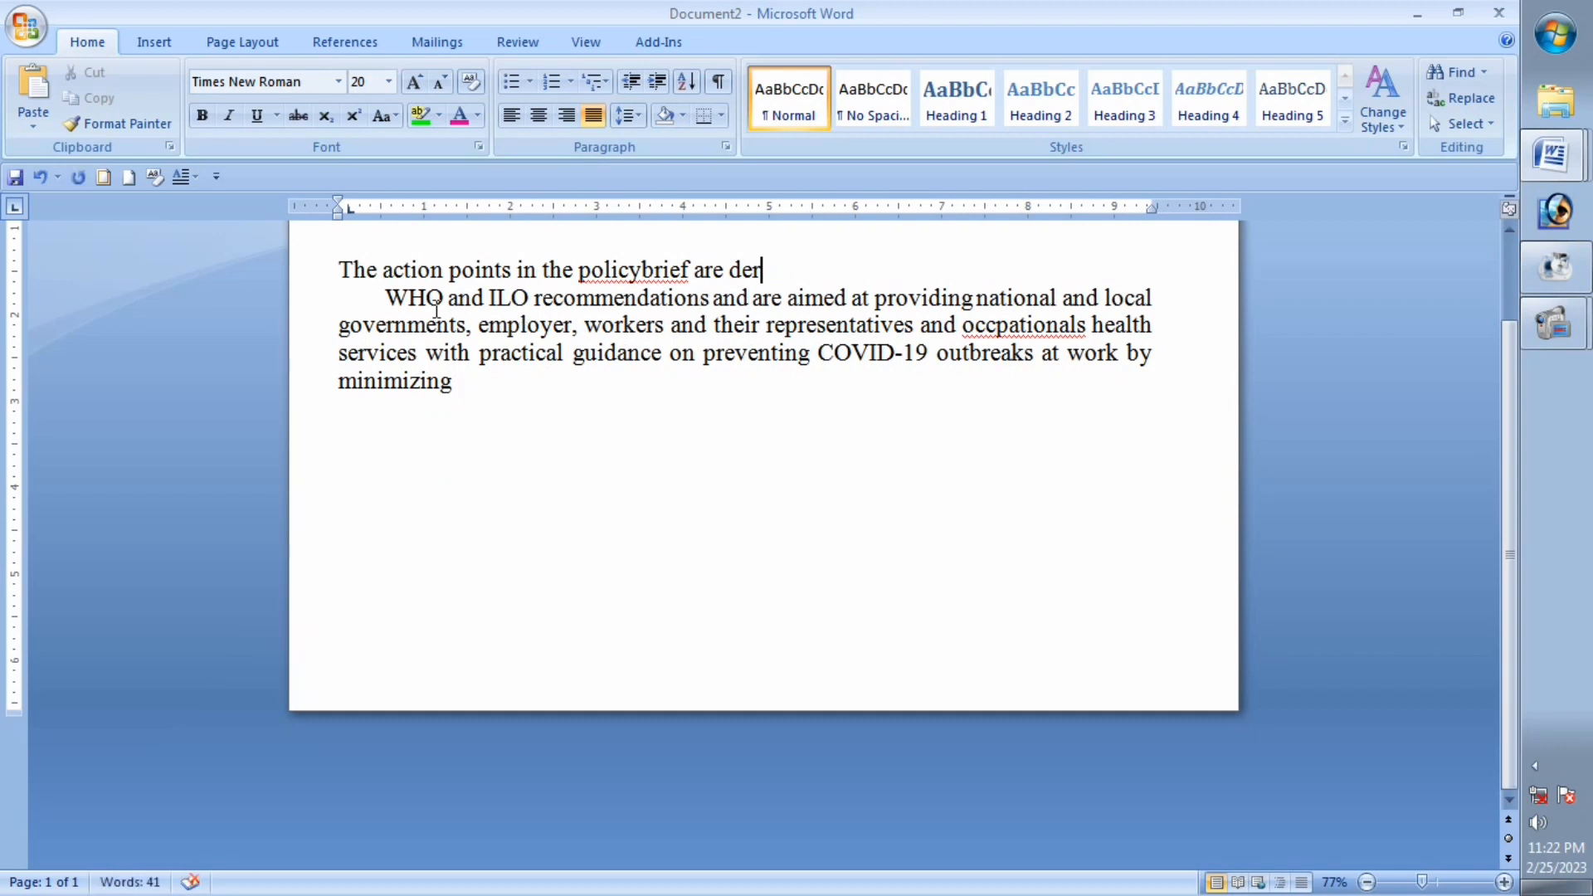
Step: Set the line spacing of both paragraphs to 3.0
{"action": "left_click_drag", "start_coordinate": [339, 269], "coordinate": [631, 384]}
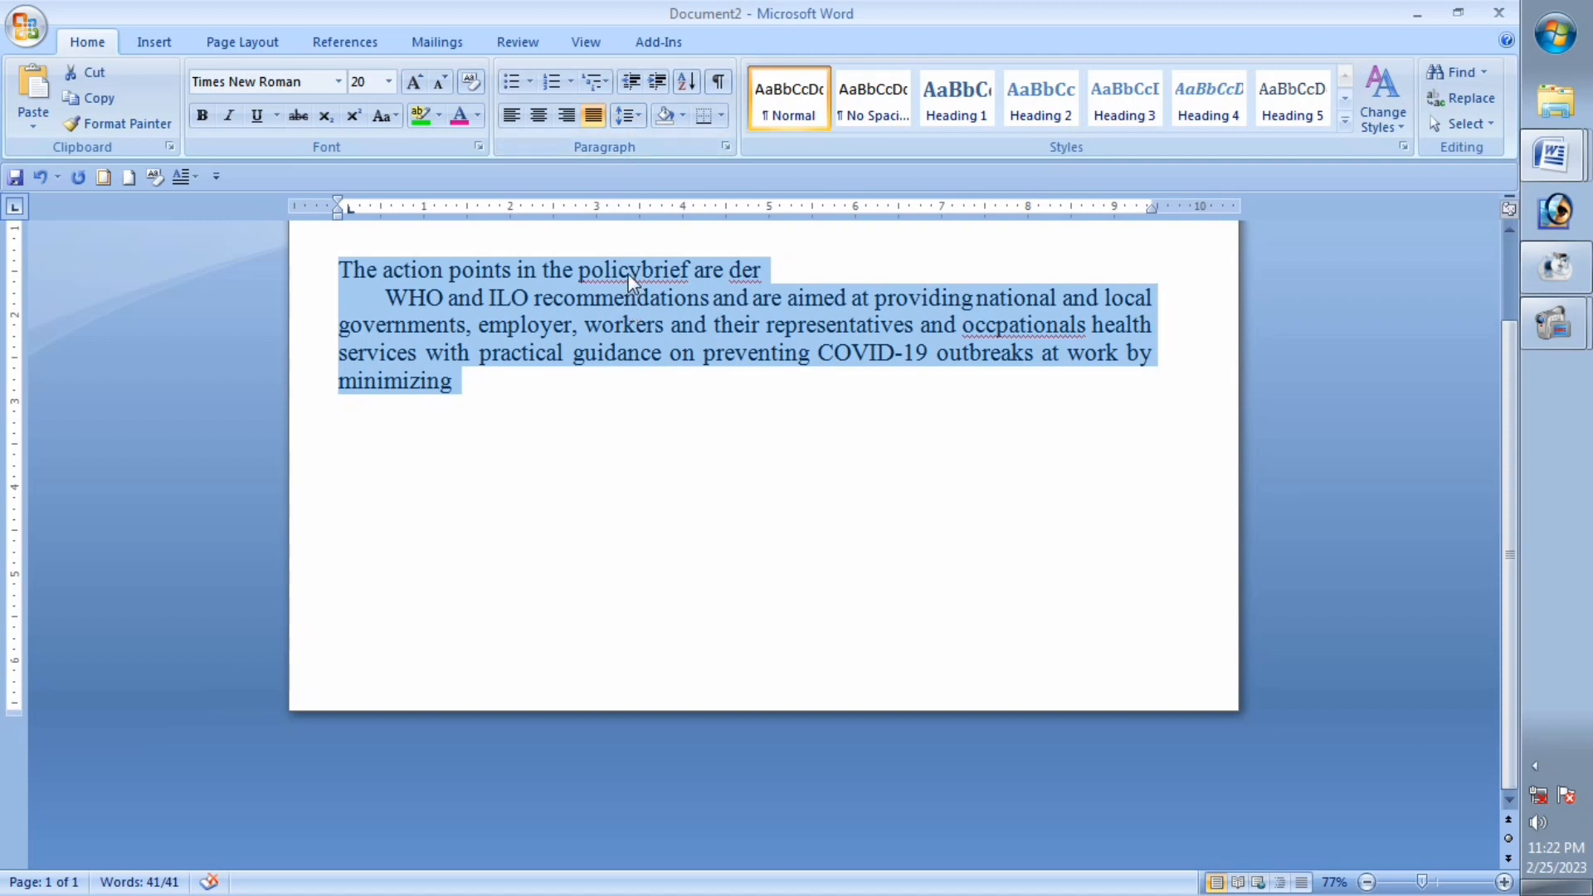
{"action": "left_click", "coordinate": [632, 120]}
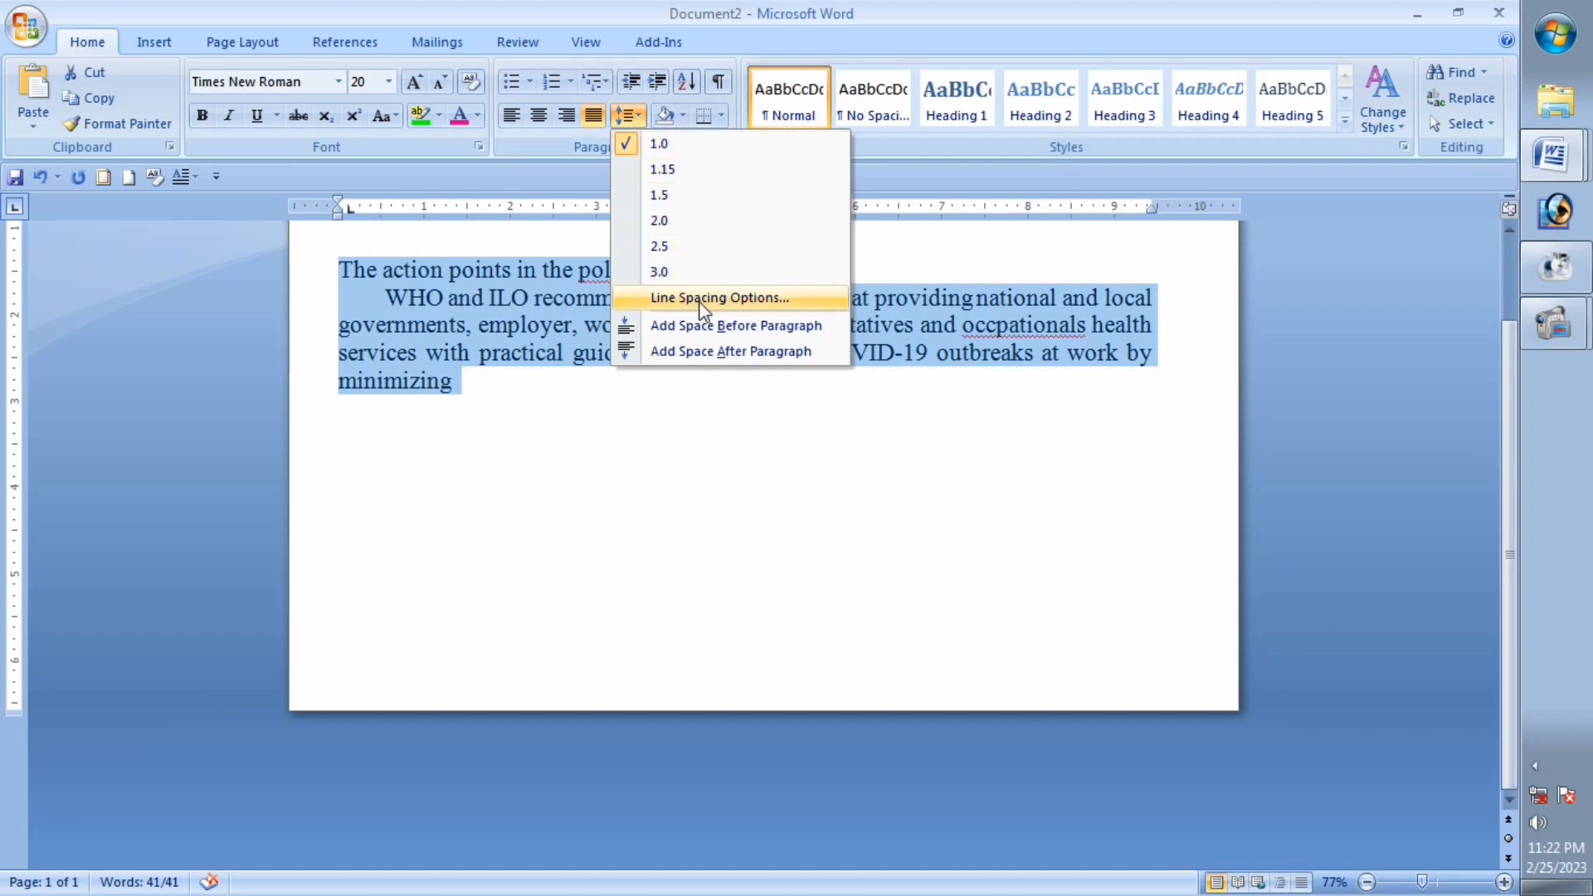
{"action": "left_click", "coordinate": [659, 271]}
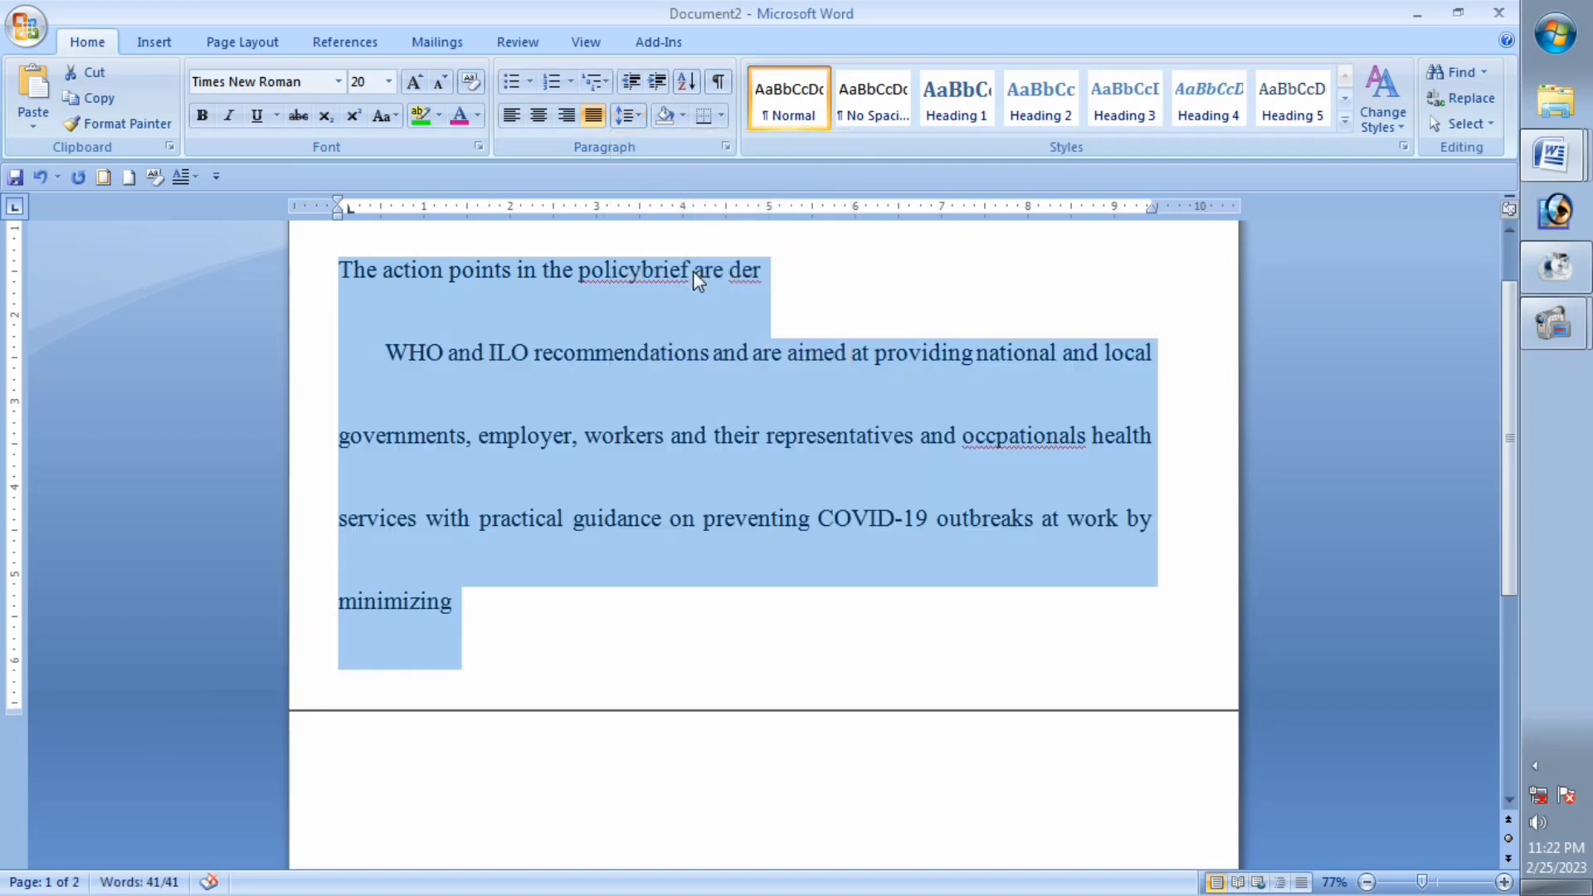
{"action": "left_click", "coordinate": [644, 331]}
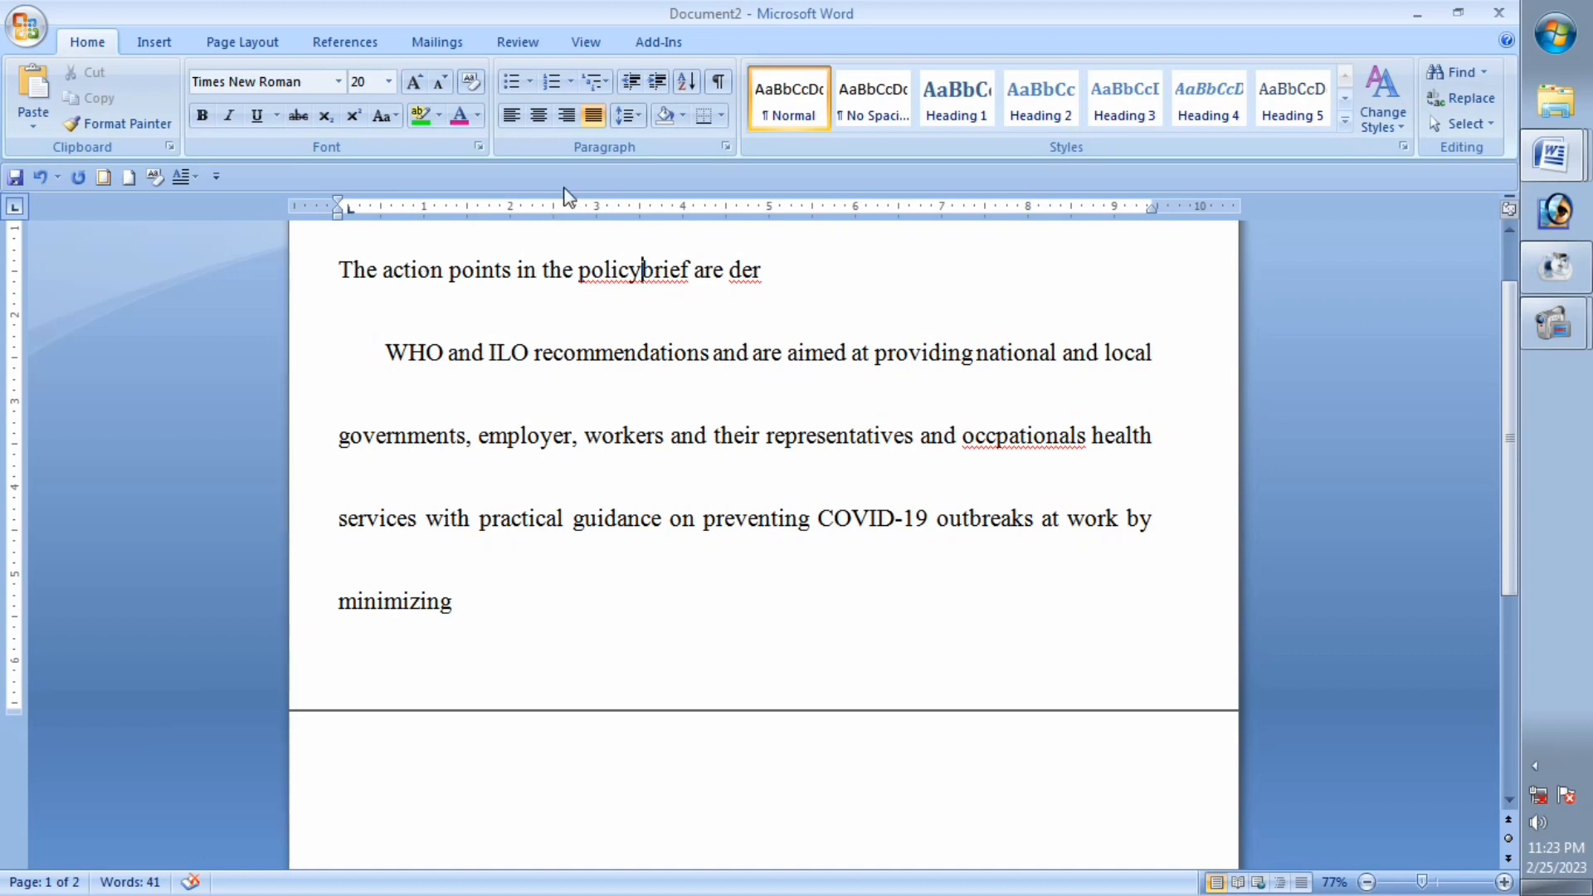
Step: Reduce the line spacing of both paragraphs to 2.5 and then to 2.0
{"action": "left_click_drag", "start_coordinate": [339, 268], "coordinate": [465, 623]}
{"action": "left_click", "coordinate": [628, 116]}
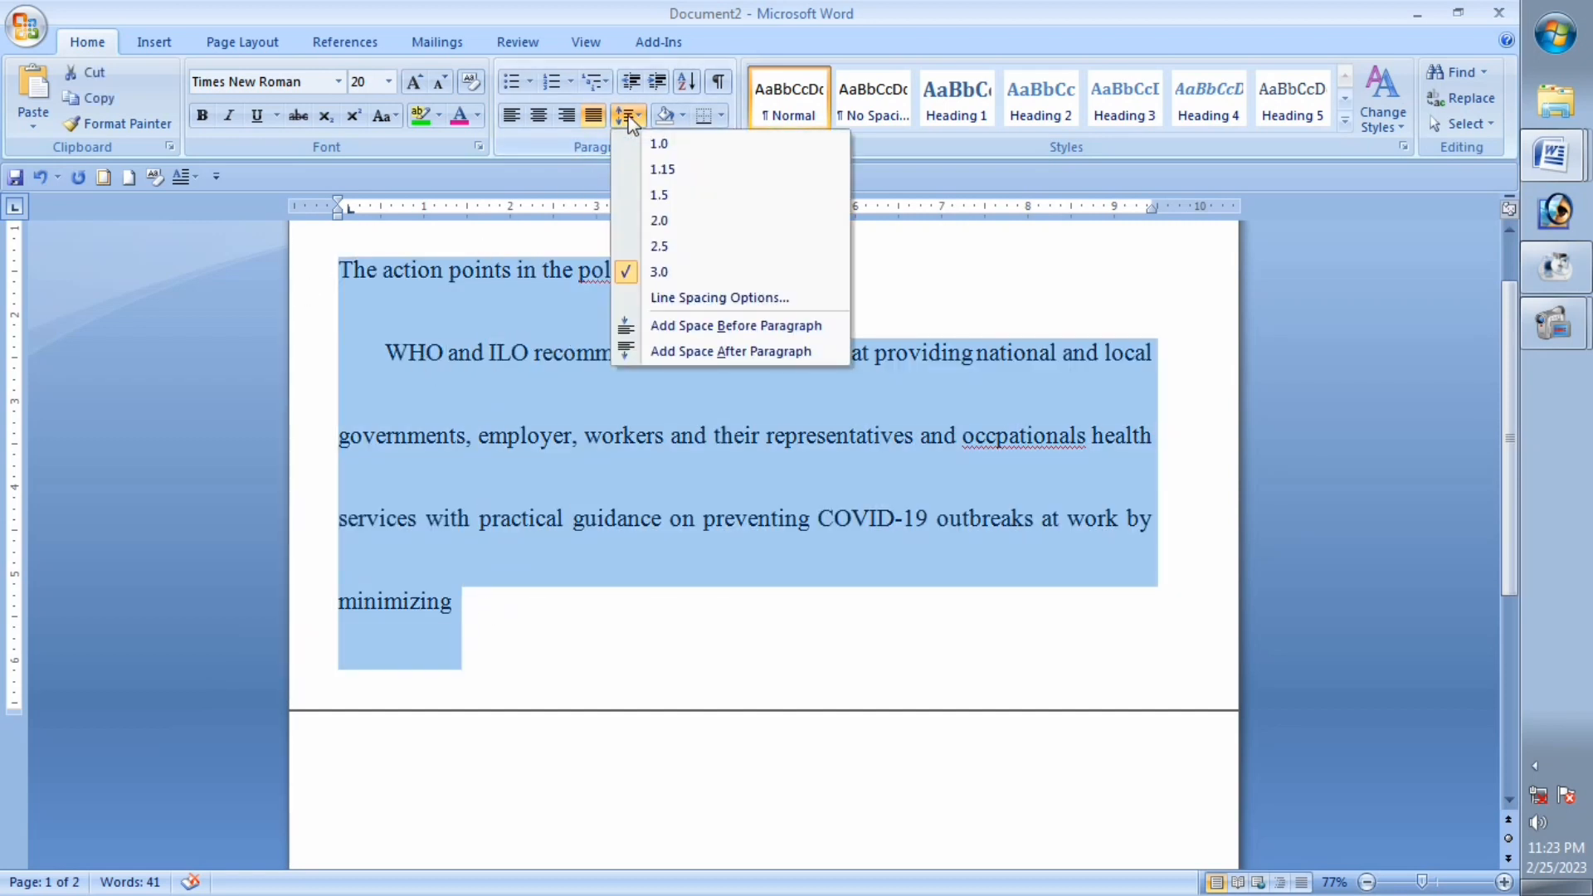
{"action": "left_click", "coordinate": [652, 243]}
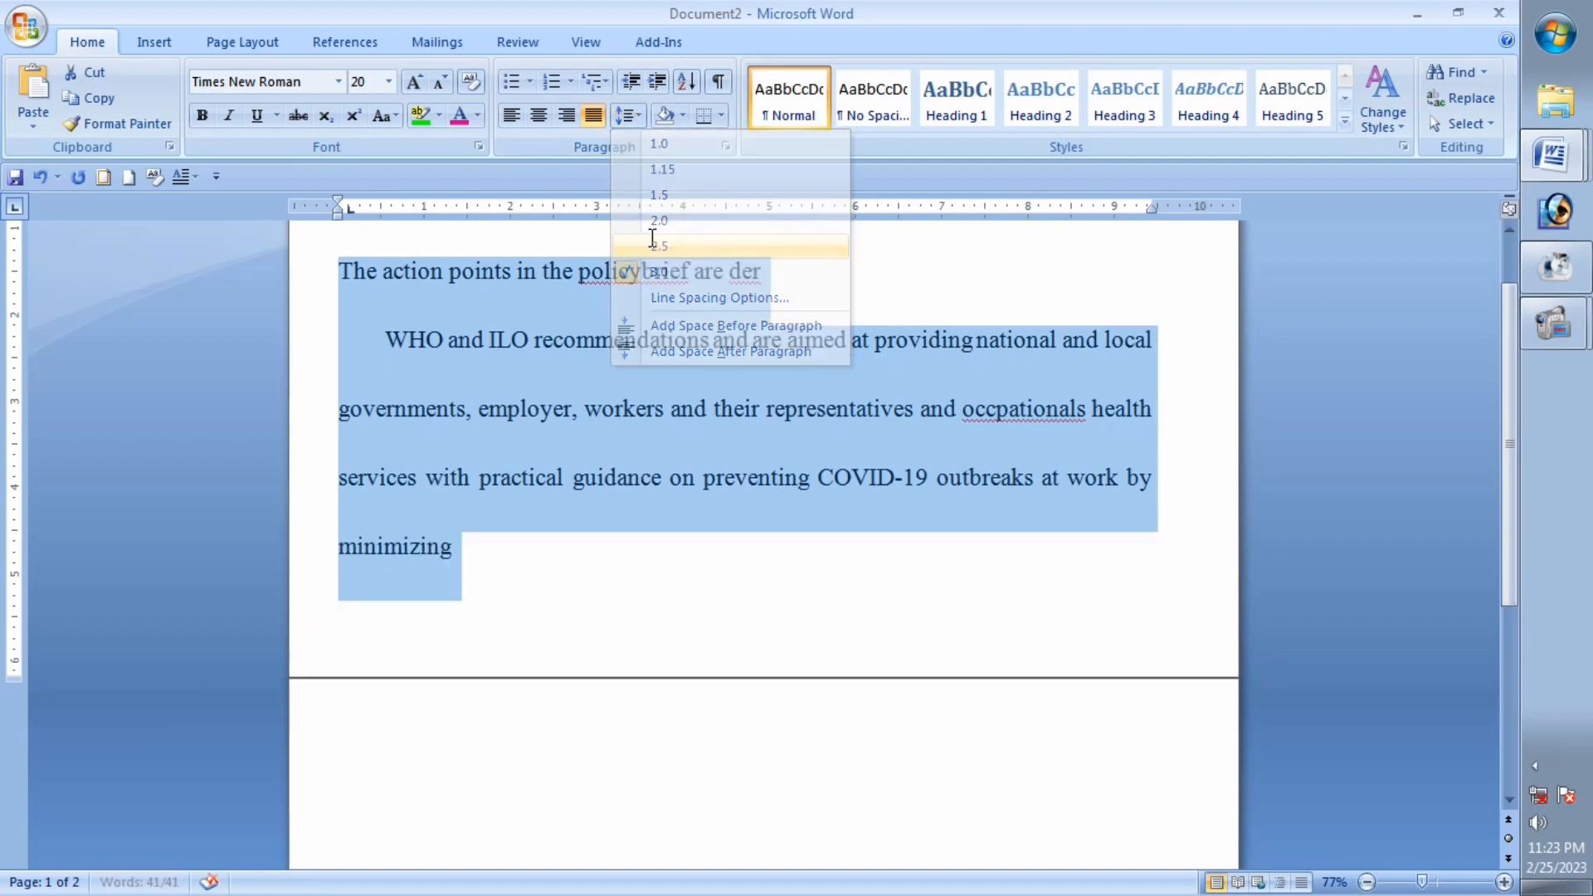
{"action": "left_click", "coordinate": [629, 118]}
{"action": "left_click", "coordinate": [648, 220]}
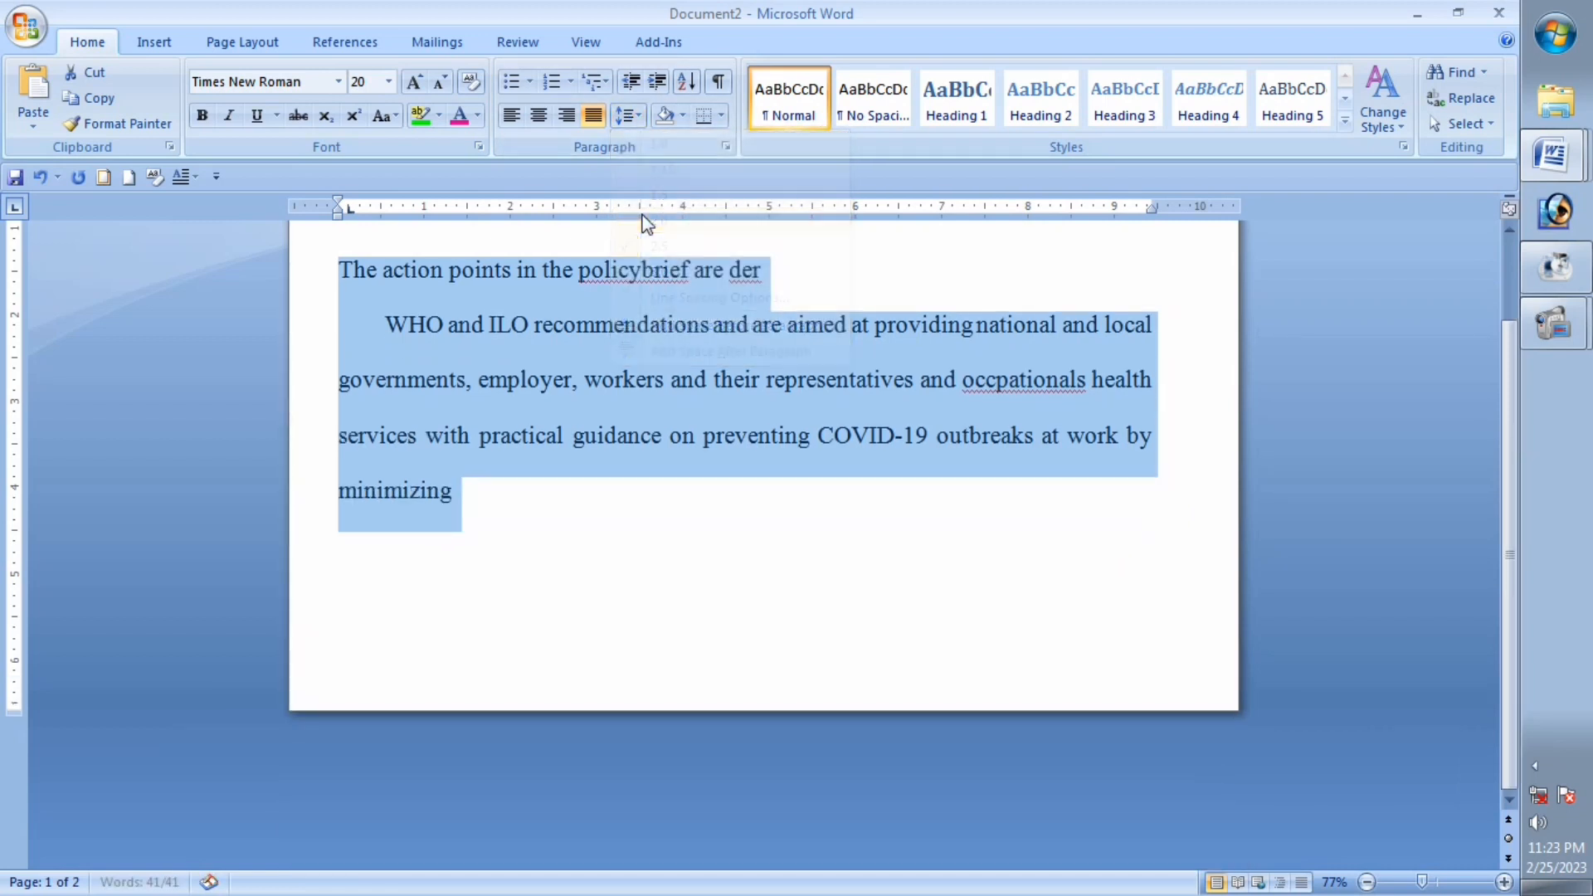
Step: Reduce the line spacing of both paragraphs to 1.5 and then to 1.15
{"action": "left_click", "coordinate": [629, 116]}
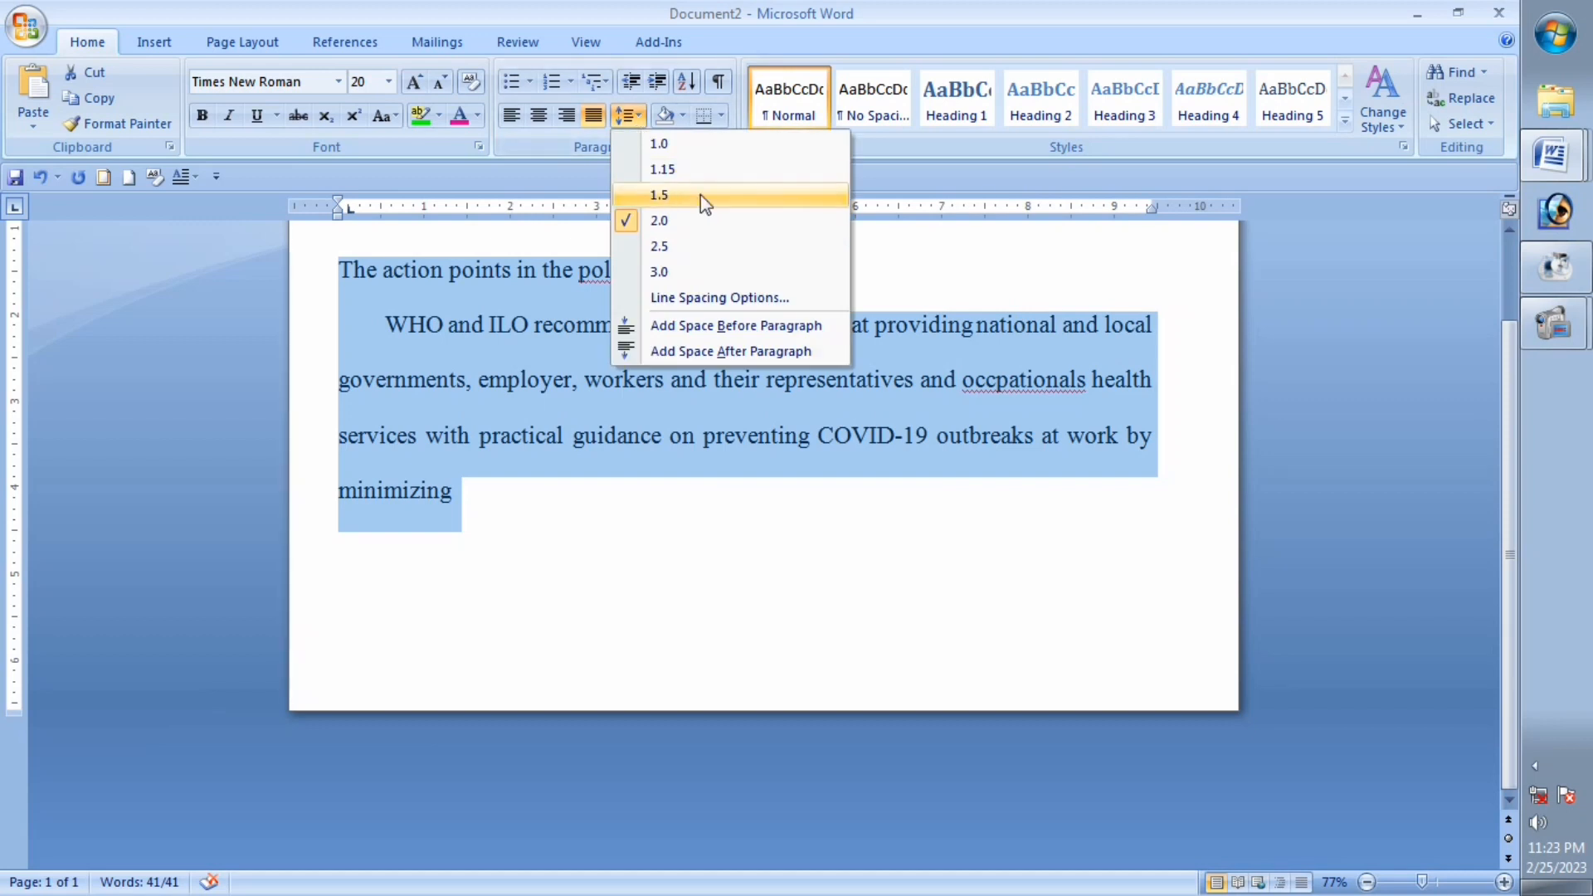
{"action": "left_click", "coordinate": [700, 197]}
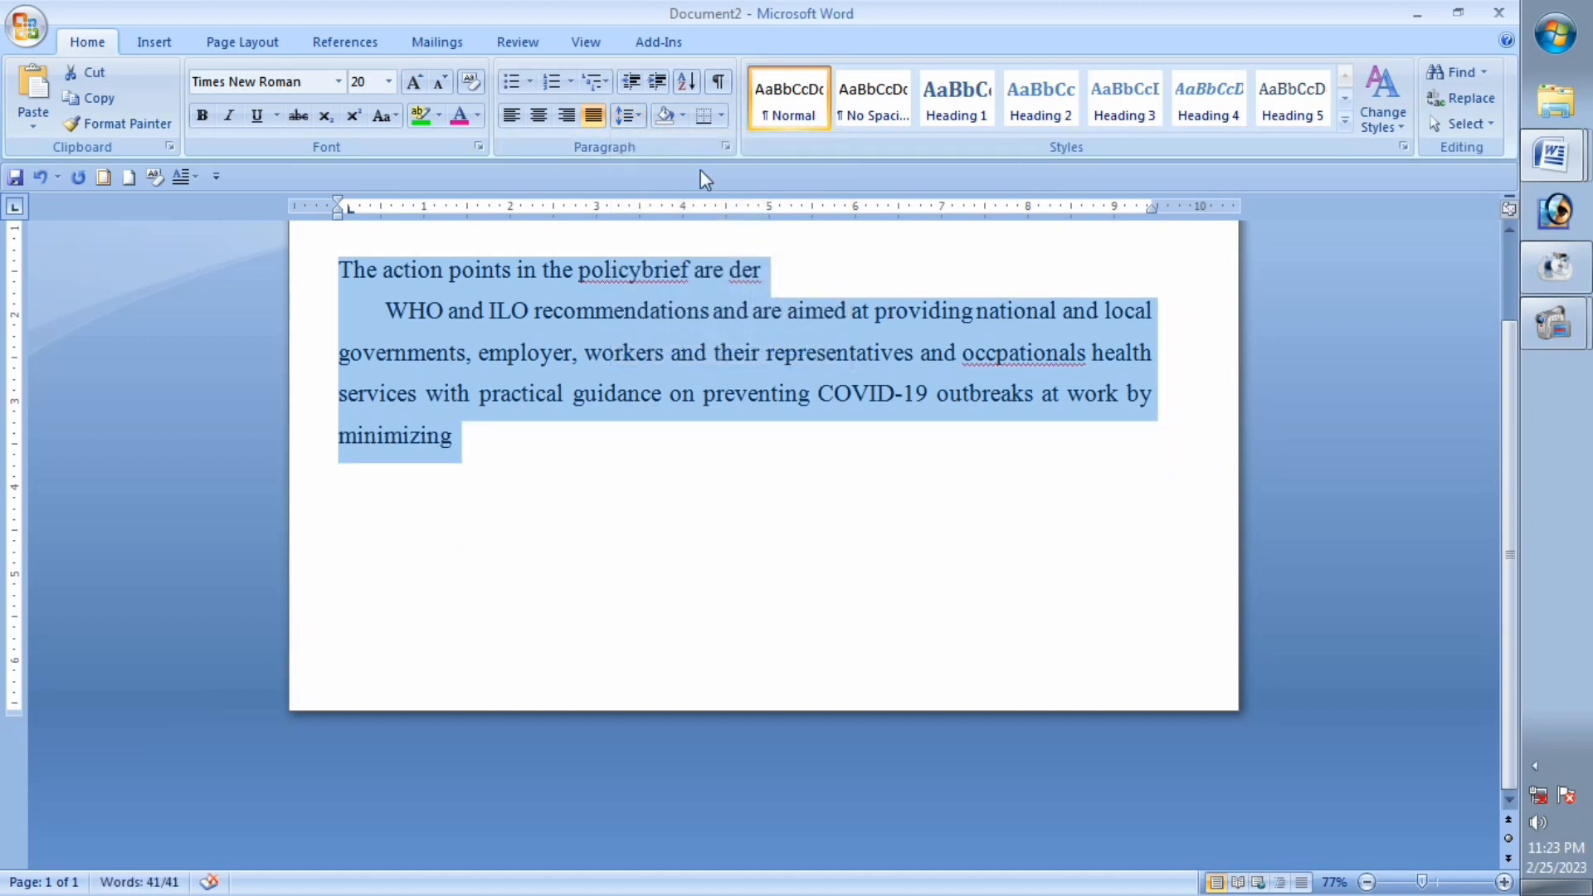
{"action": "left_click", "coordinate": [639, 114]}
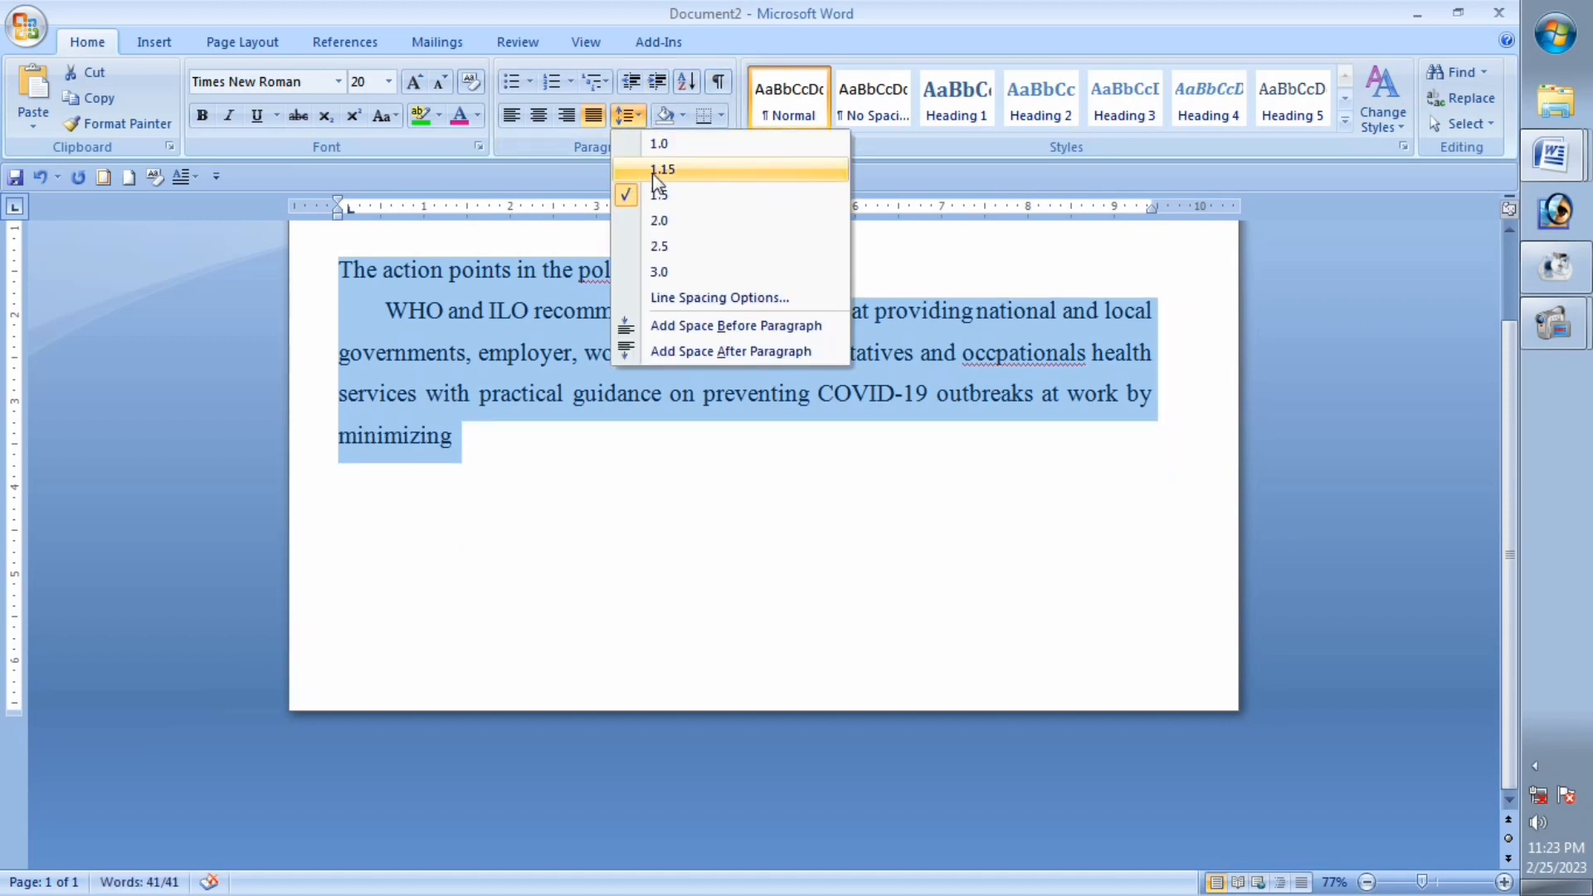
{"action": "left_click", "coordinate": [656, 169]}
{"action": "left_click", "coordinate": [626, 303]}
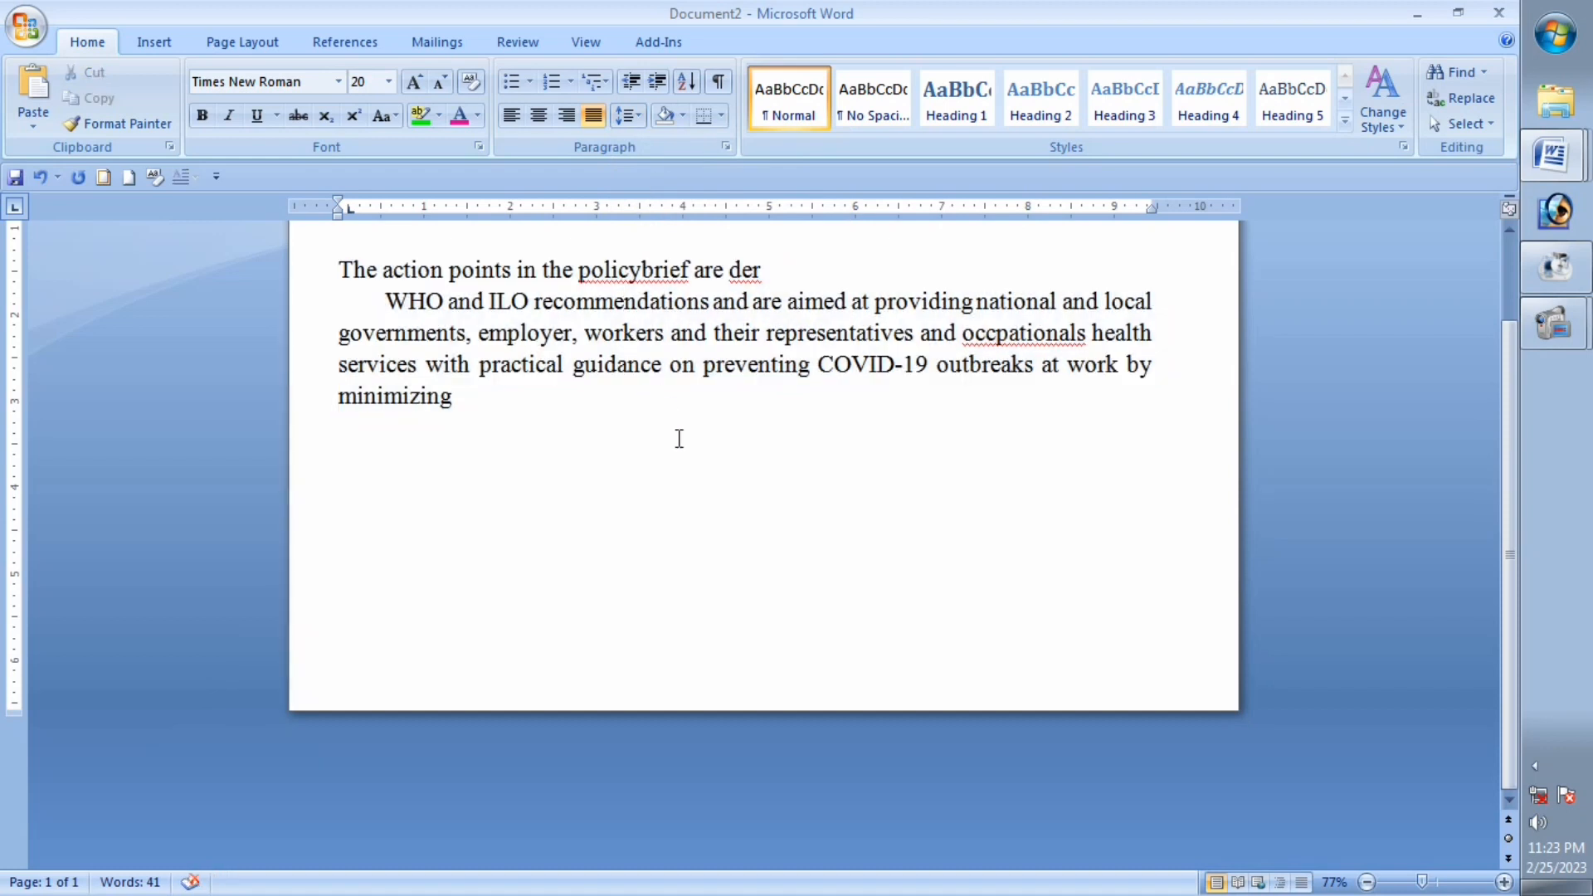
Step: Set the line spacing of both paragraphs back to 1.0
{"action": "left_click_drag", "start_coordinate": [679, 438], "coordinate": [278, 270]}
{"action": "left_click", "coordinate": [628, 115]}
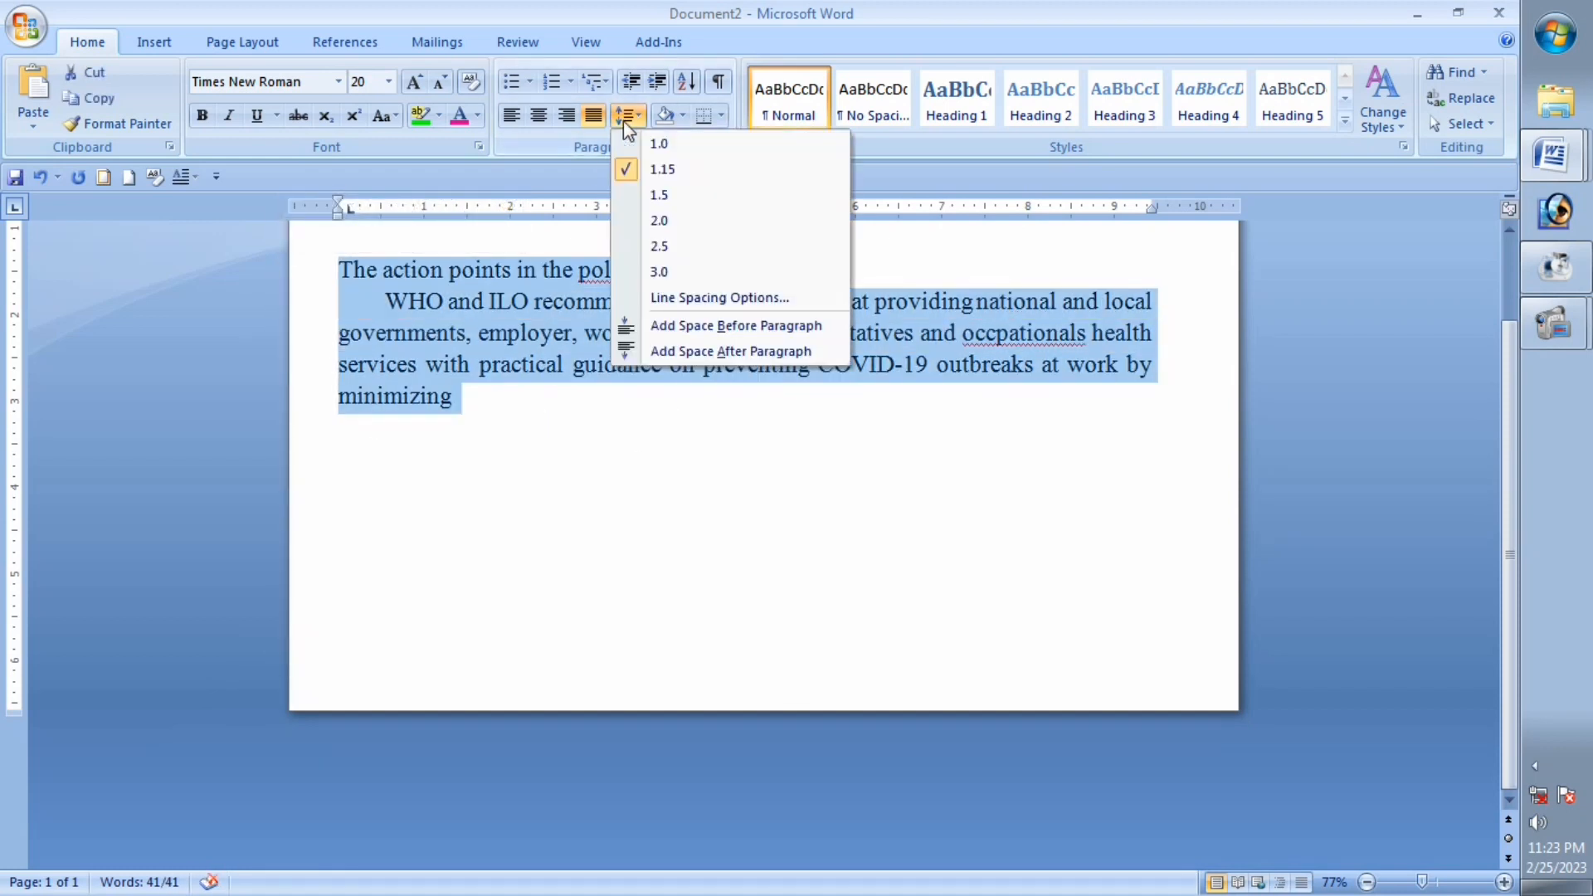
{"action": "left_click", "coordinate": [656, 143]}
{"action": "left_click", "coordinate": [628, 294]}
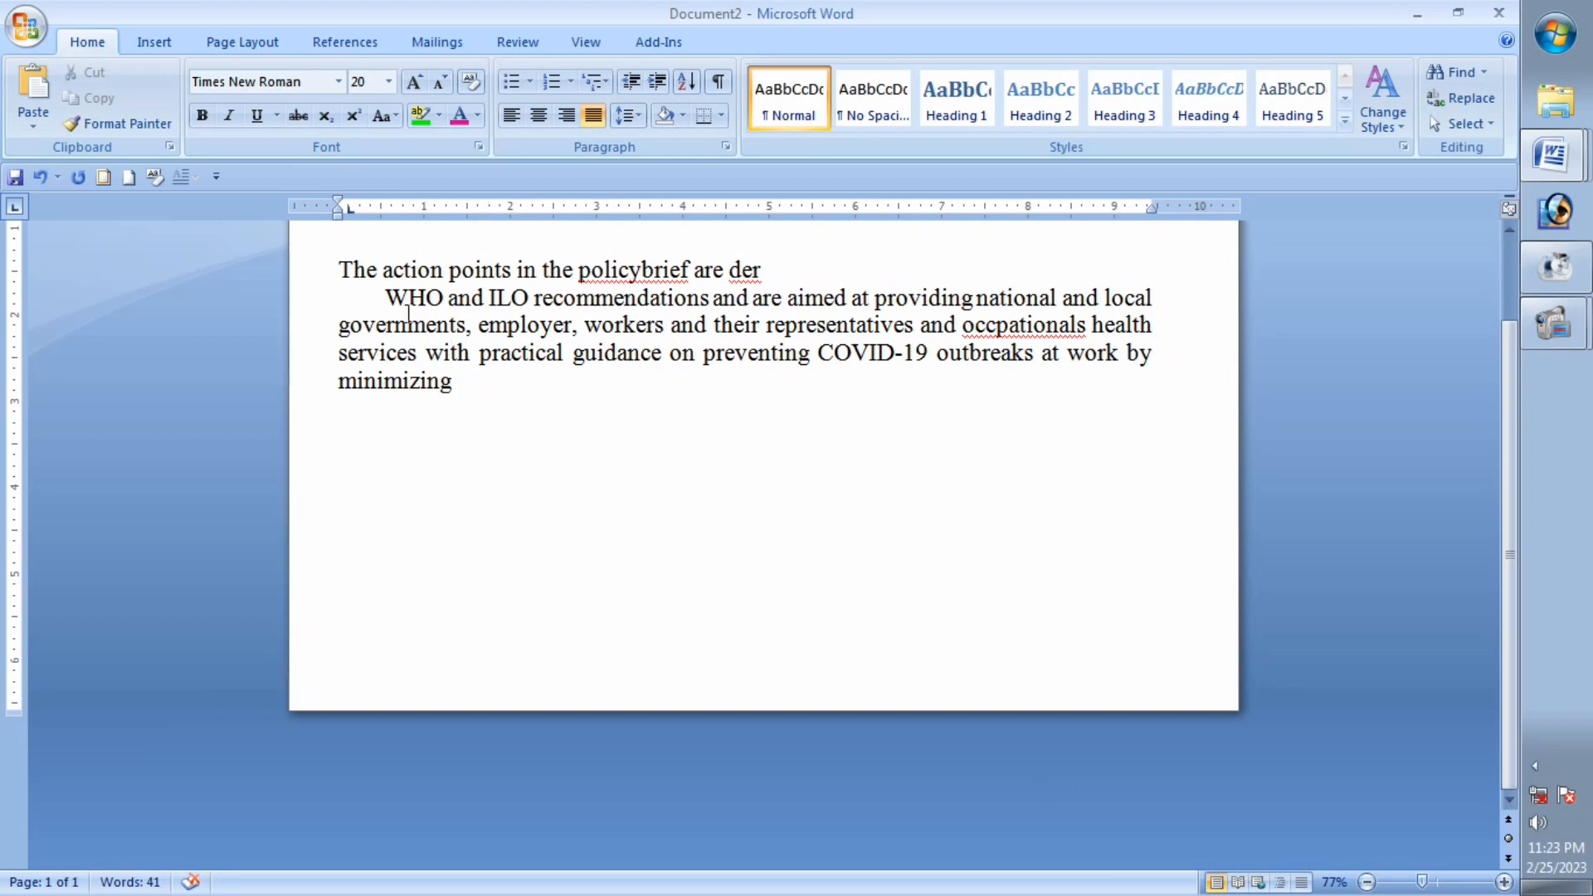
{"action": "left_click_drag", "start_coordinate": [538, 456], "coordinate": [379, 241]}
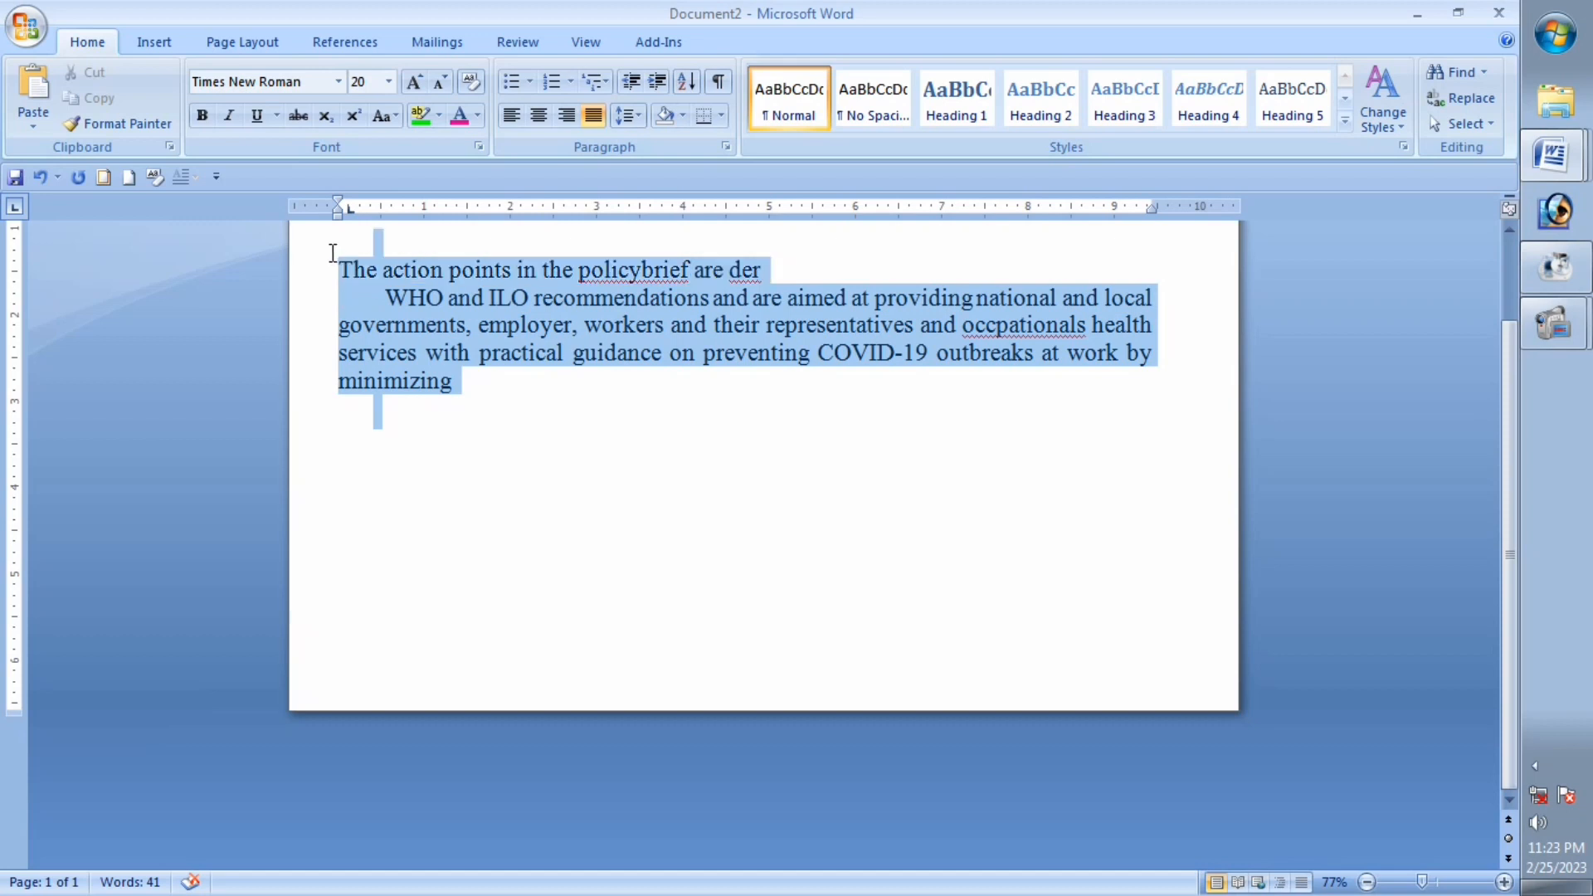
{"action": "left_click", "coordinate": [564, 297]}
{"action": "left_click", "coordinate": [628, 117]}
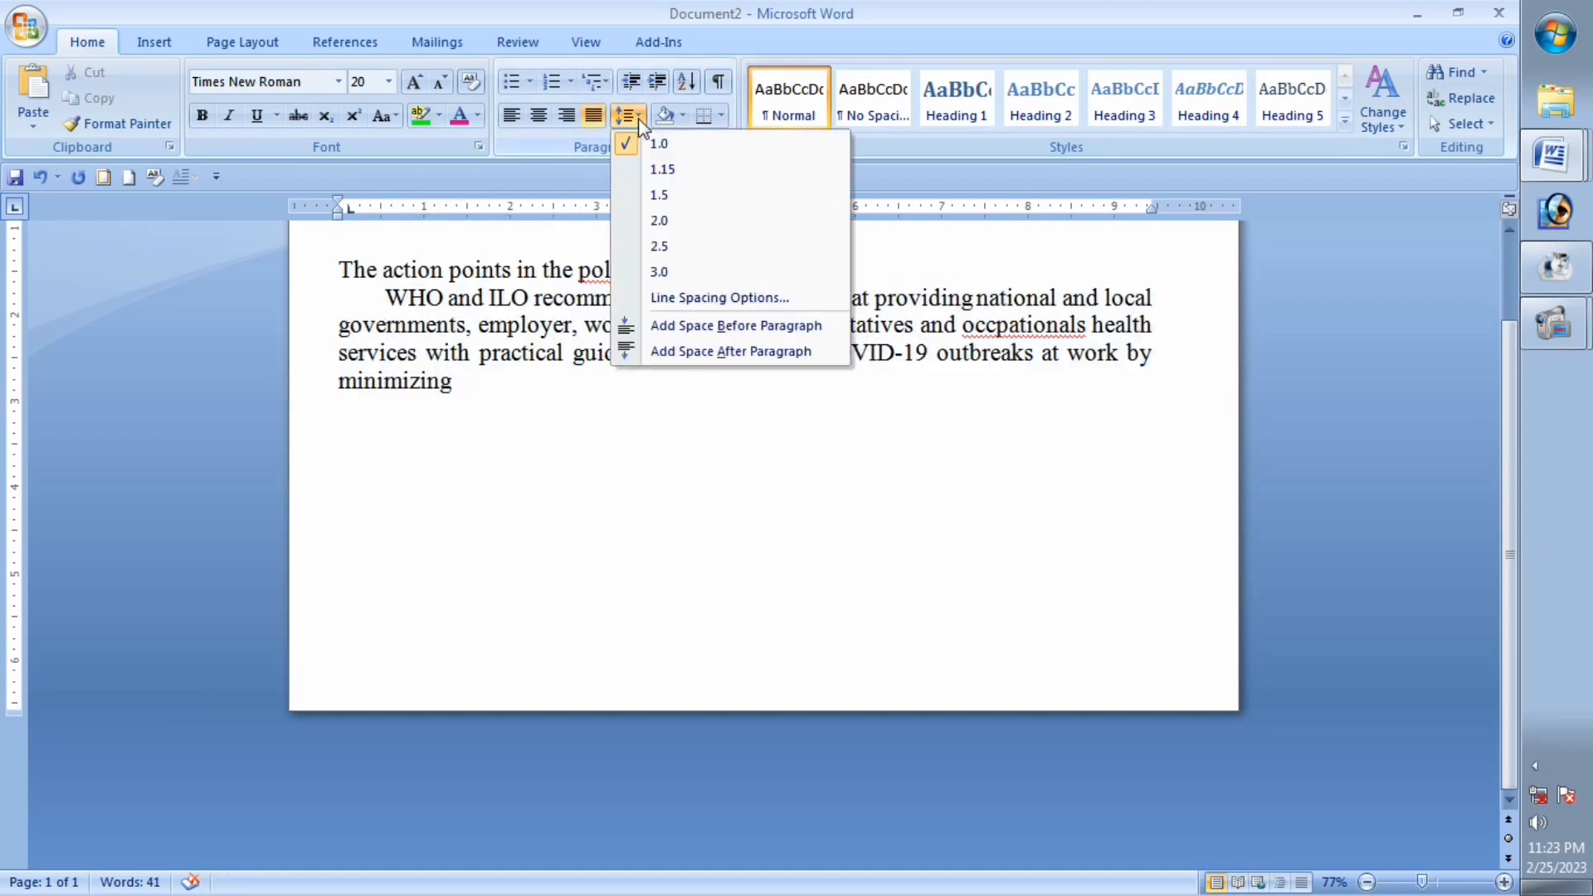
{"action": "left_click", "coordinate": [695, 297]}
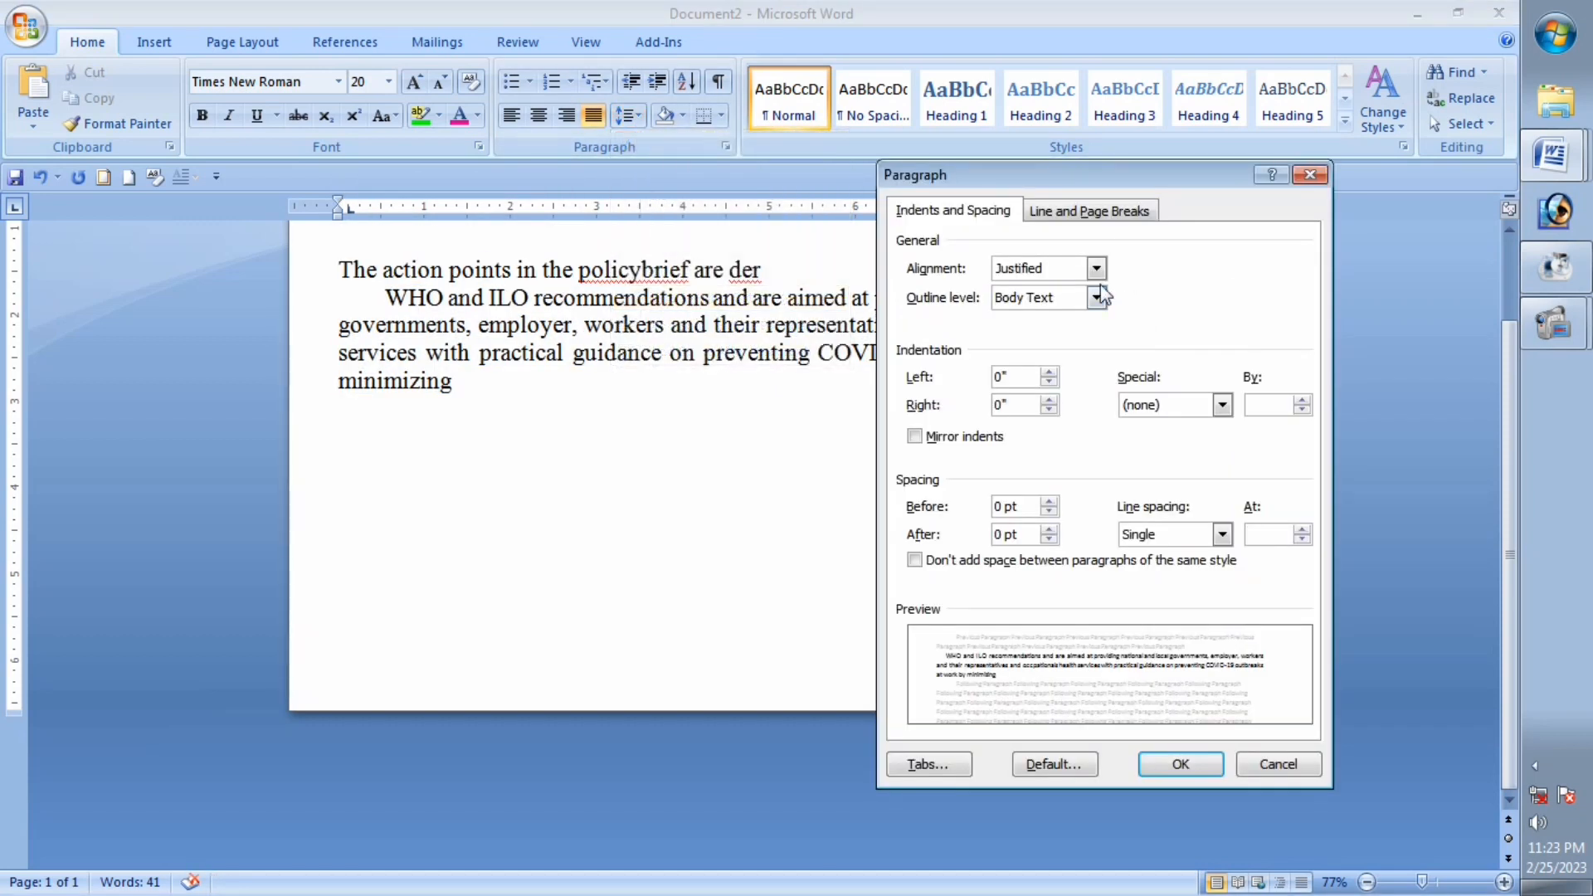
{"action": "left_click", "coordinate": [1310, 174]}
Step: Select the whole passage, open its detailed line spacing options and set the alignment to Centered, keeping the Body Text outline level
{"action": "key", "text": "ctrl+a"}
{"action": "scroll", "coordinate": [449, 285], "scroll_direction": "up", "scroll_amount": 1}
{"action": "left_click_drag", "start_coordinate": [695, 541], "coordinate": [352, 351]}
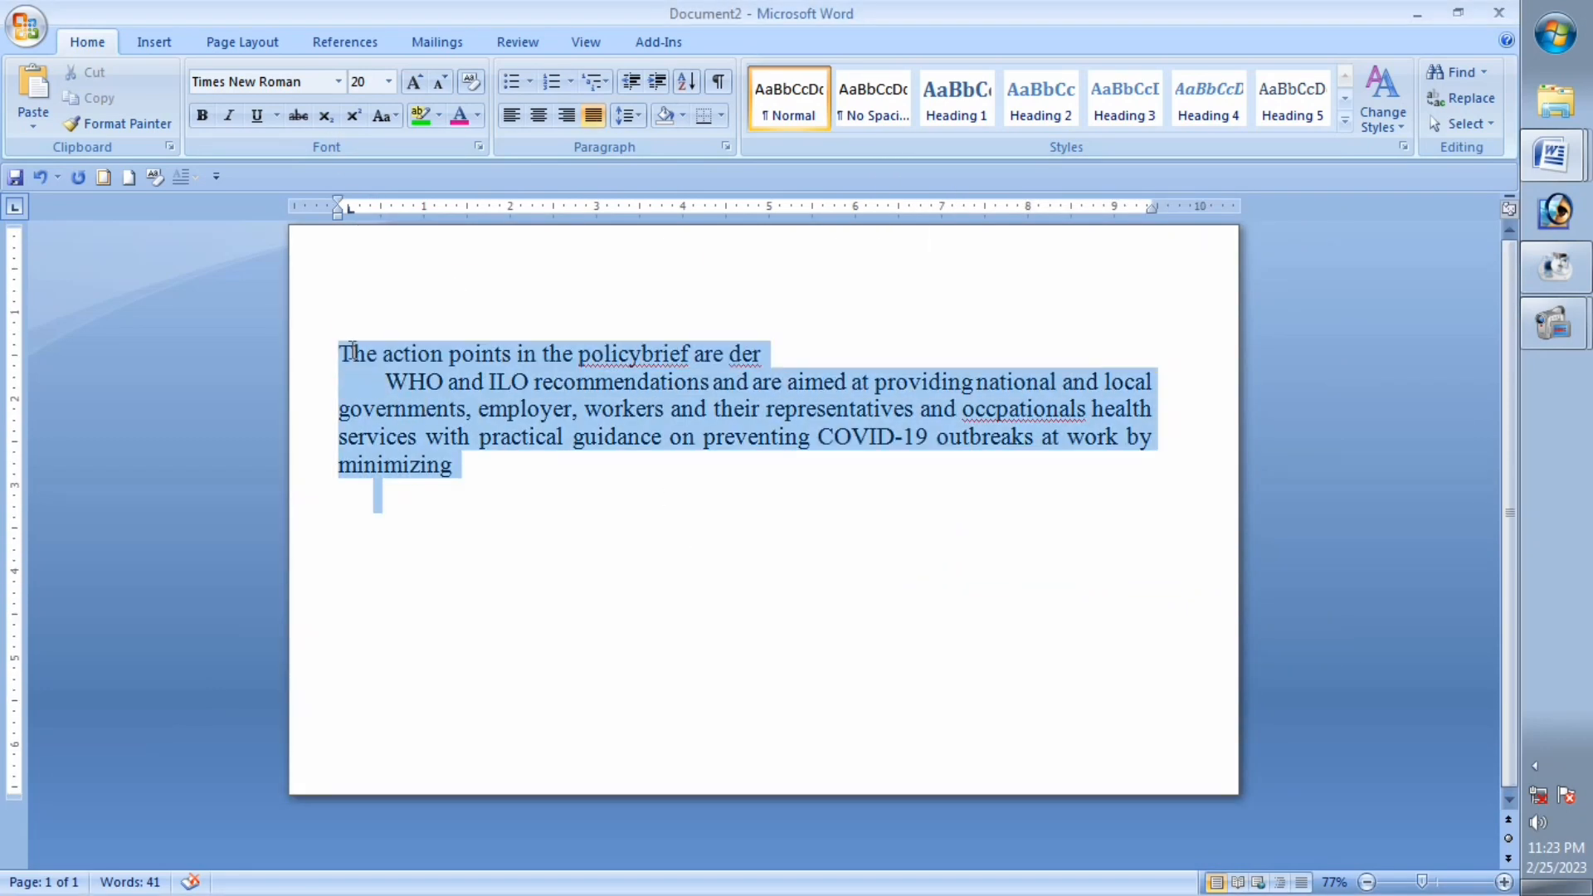
{"action": "left_click", "coordinate": [638, 117]}
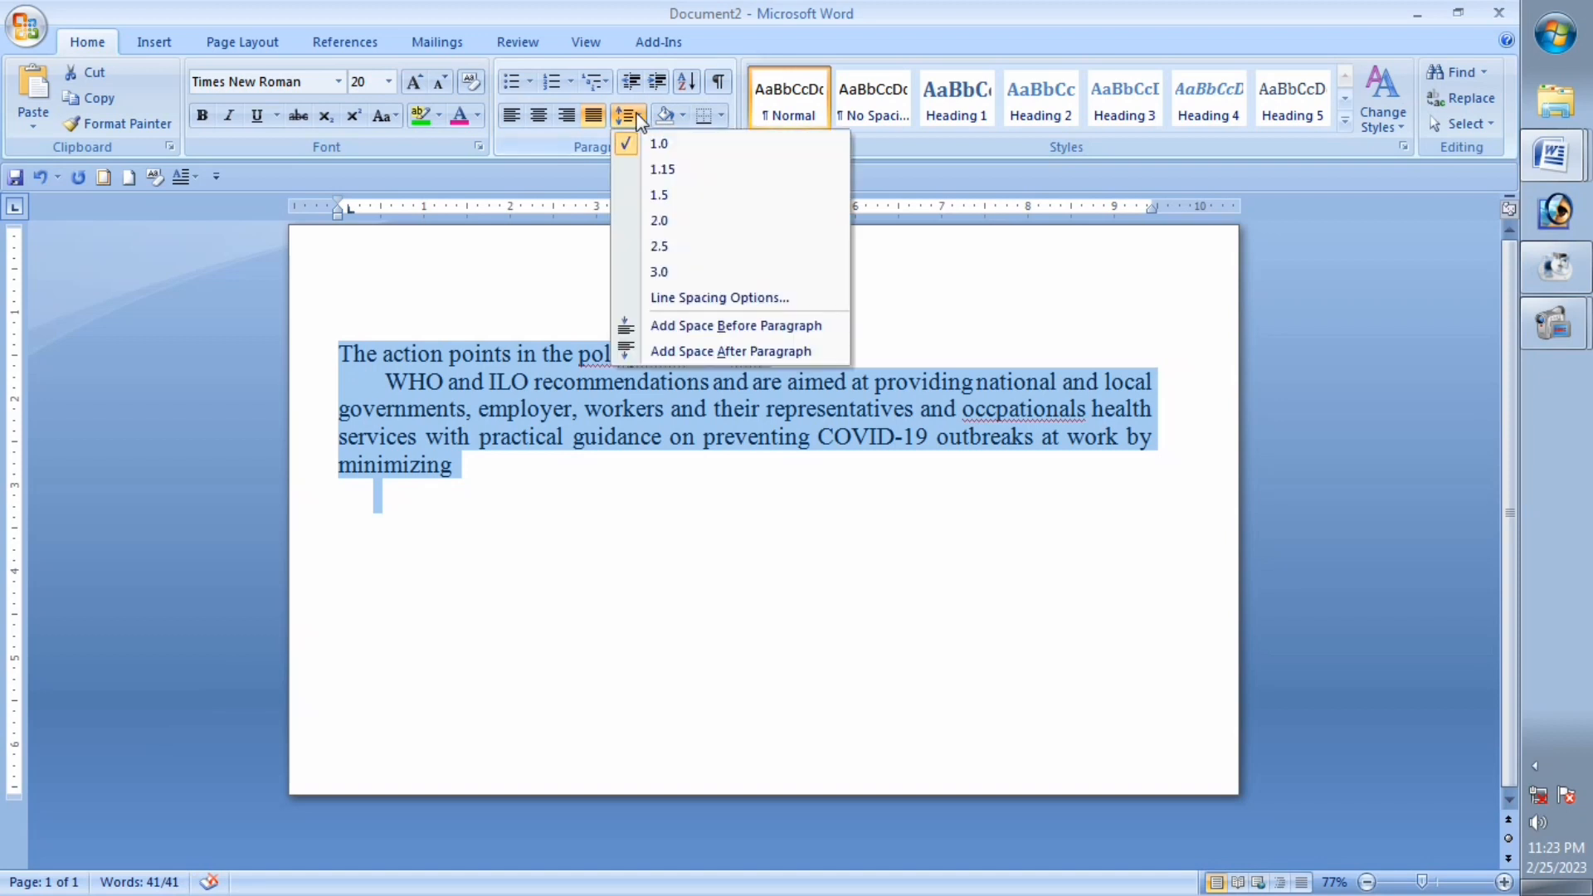
{"action": "left_click", "coordinate": [699, 298]}
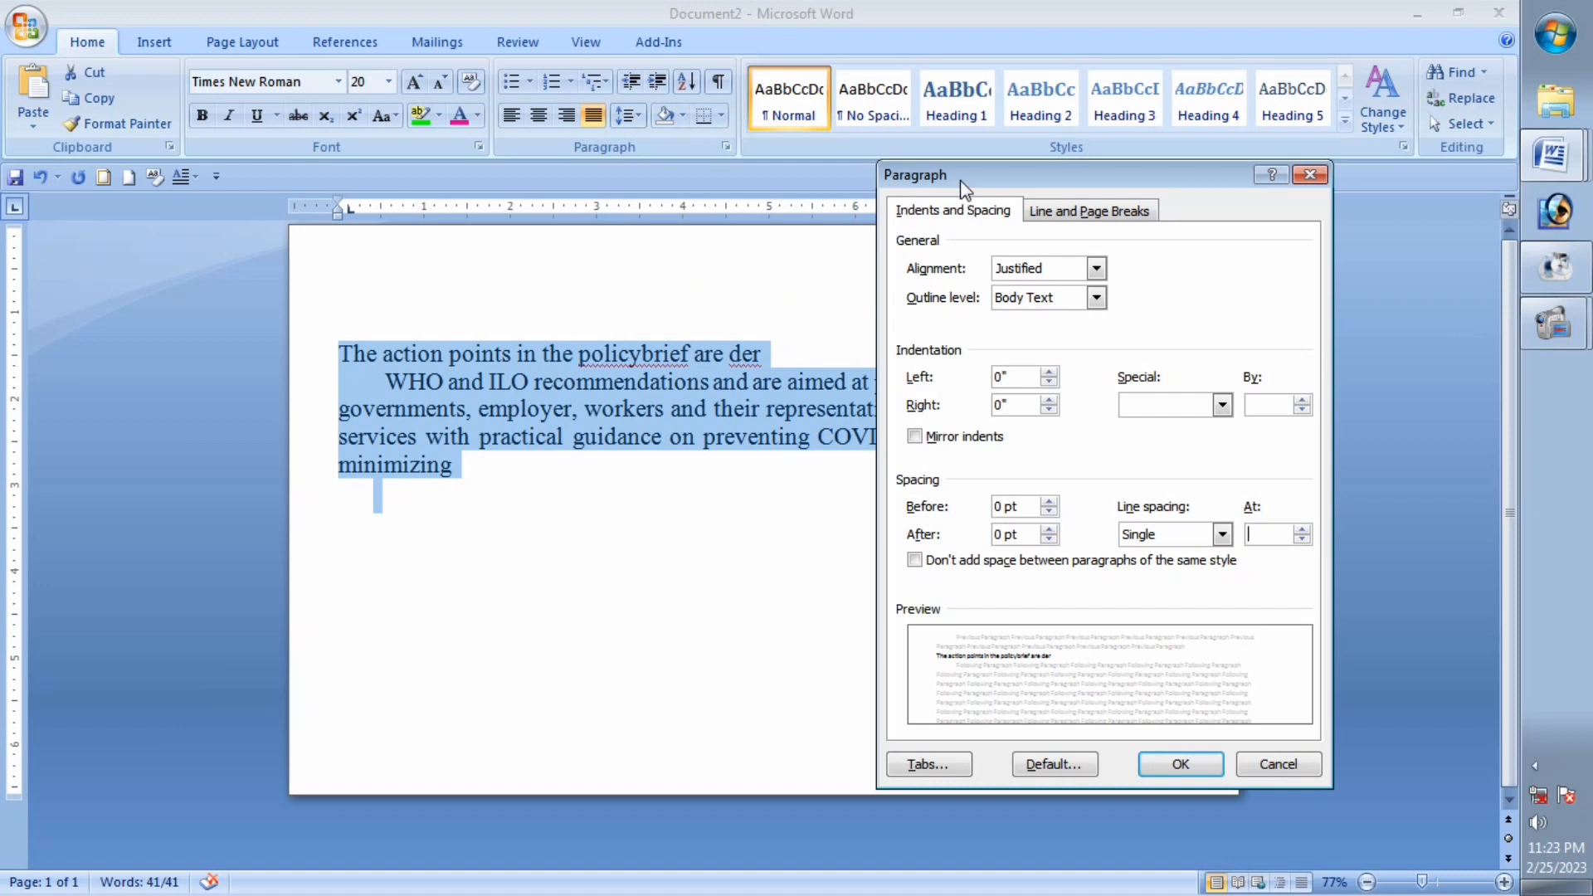
{"action": "left_click_drag", "start_coordinate": [941, 181], "coordinate": [686, 141]}
{"action": "left_click", "coordinate": [840, 227]}
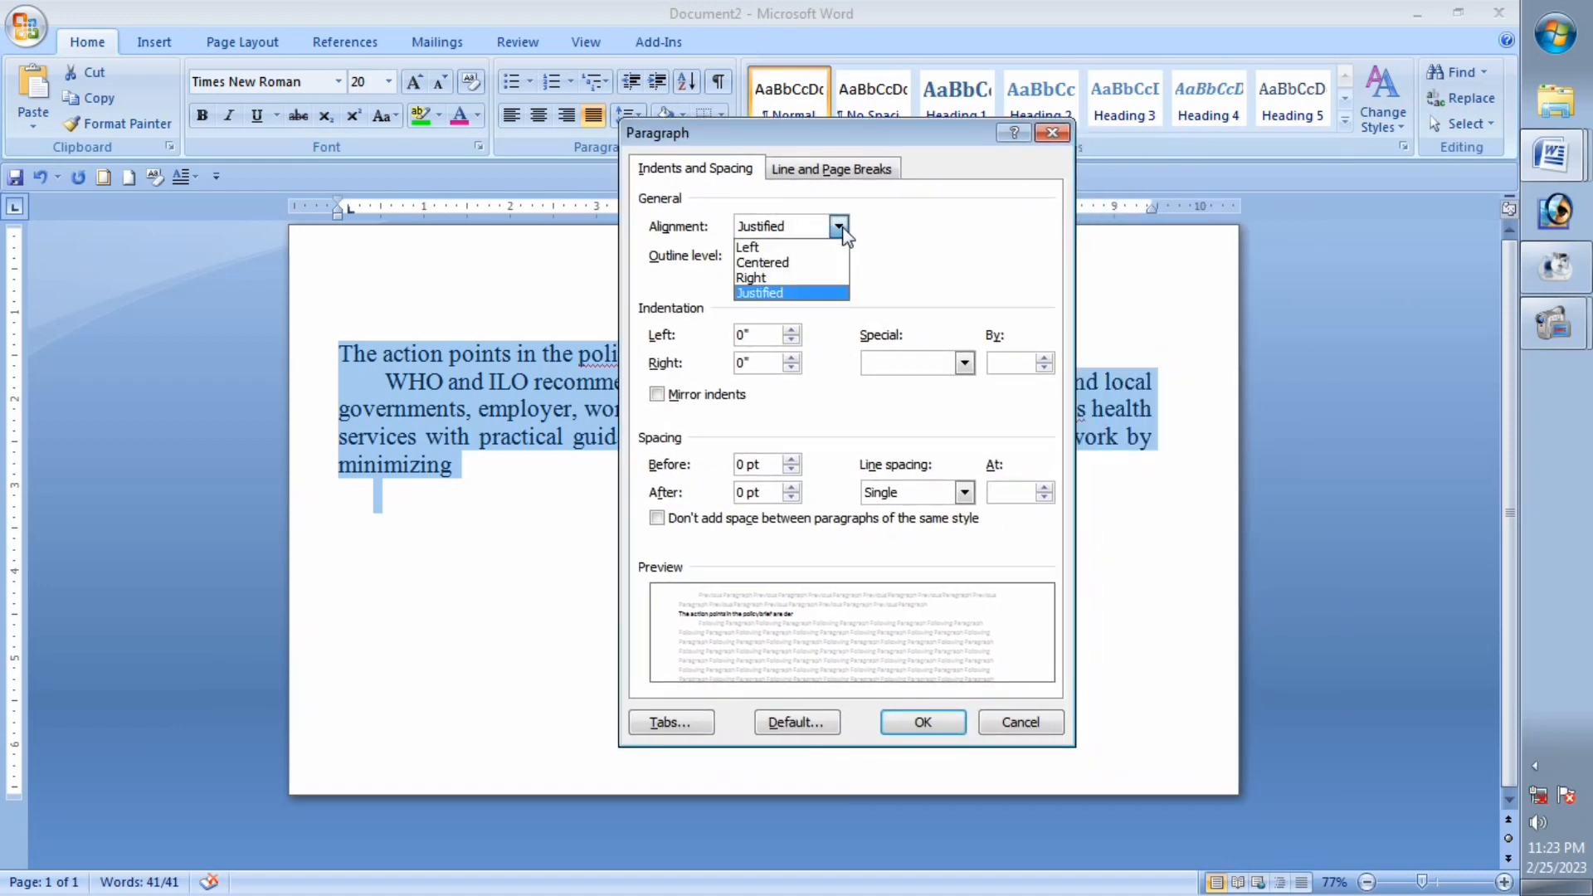
{"action": "left_click", "coordinate": [763, 262]}
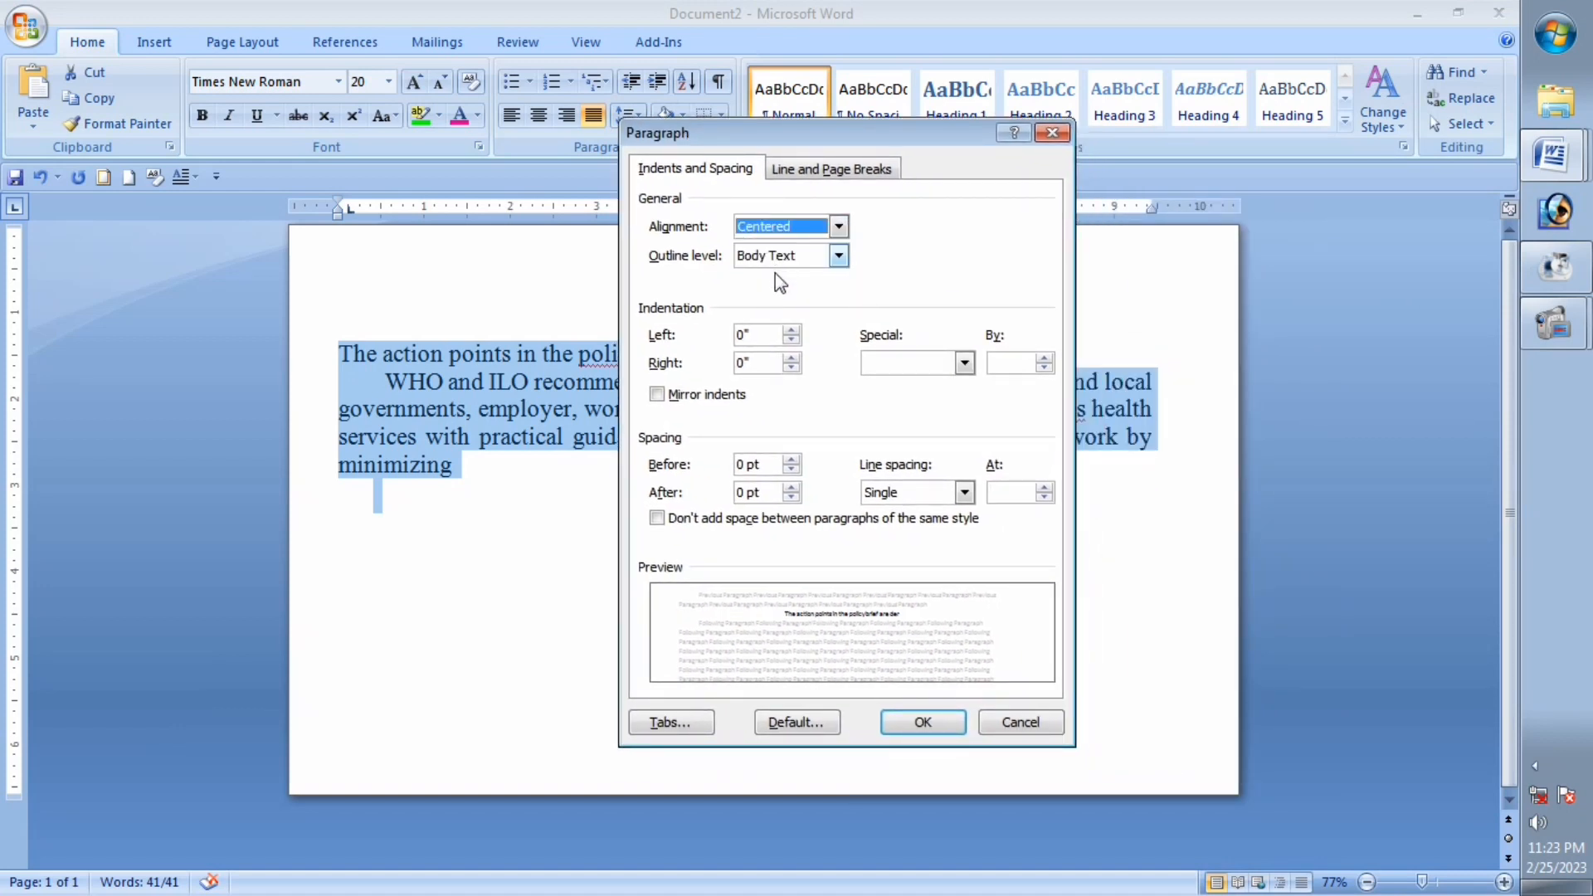
{"action": "left_click", "coordinate": [825, 257]}
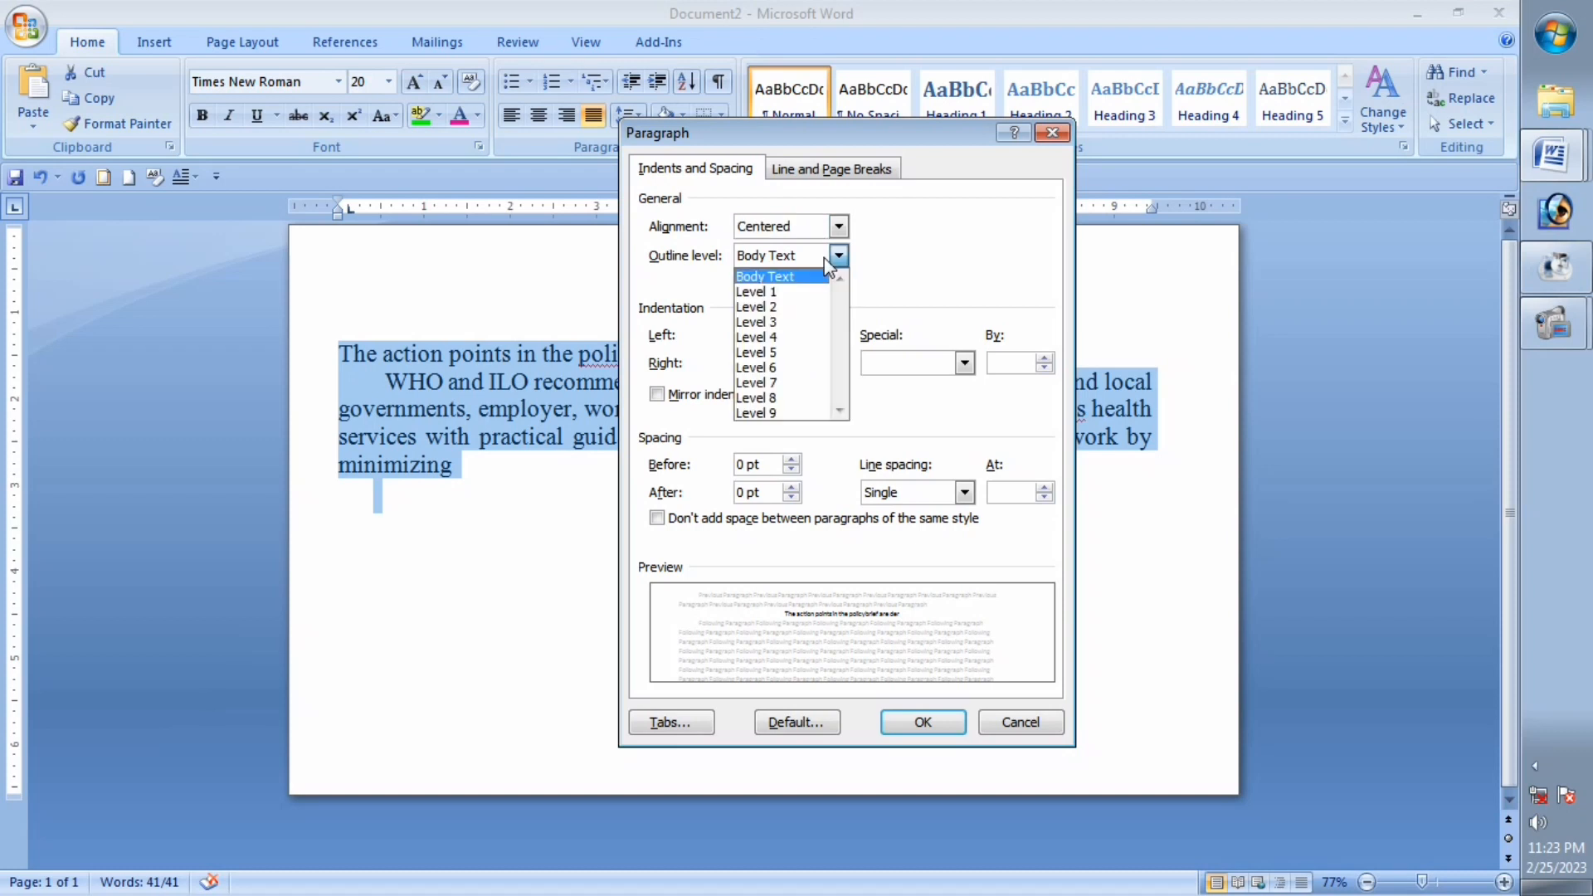
{"action": "left_click", "coordinate": [894, 249]}
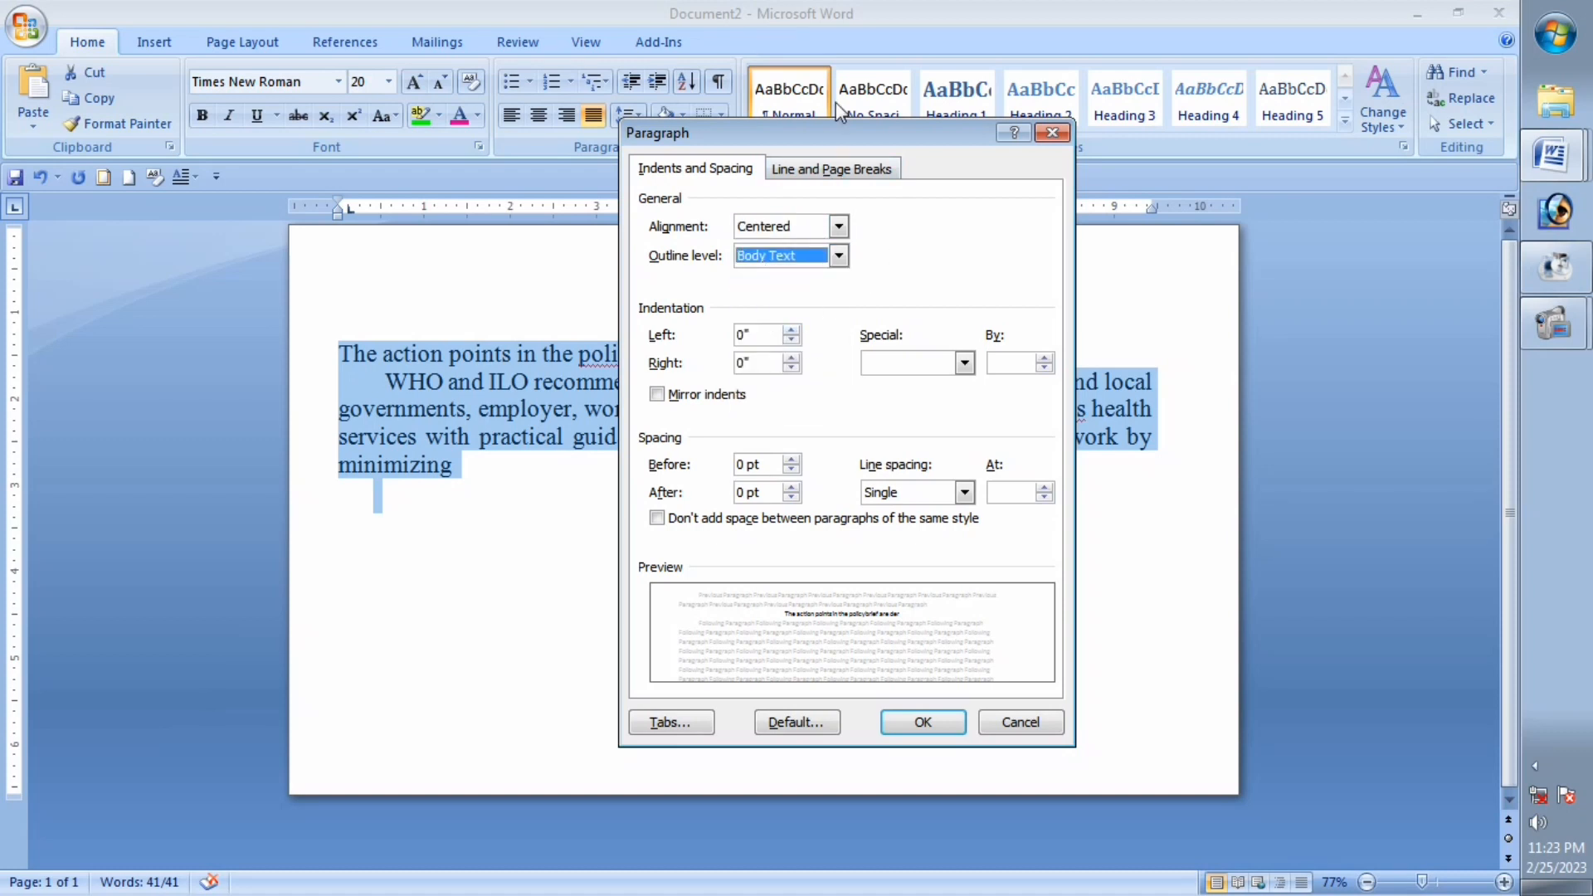
Step: Set the spacing before the paragraphs to 12 pt and suppress added space between paragraphs of the same style
{"action": "left_click_drag", "start_coordinate": [825, 146], "coordinate": [954, 141]}
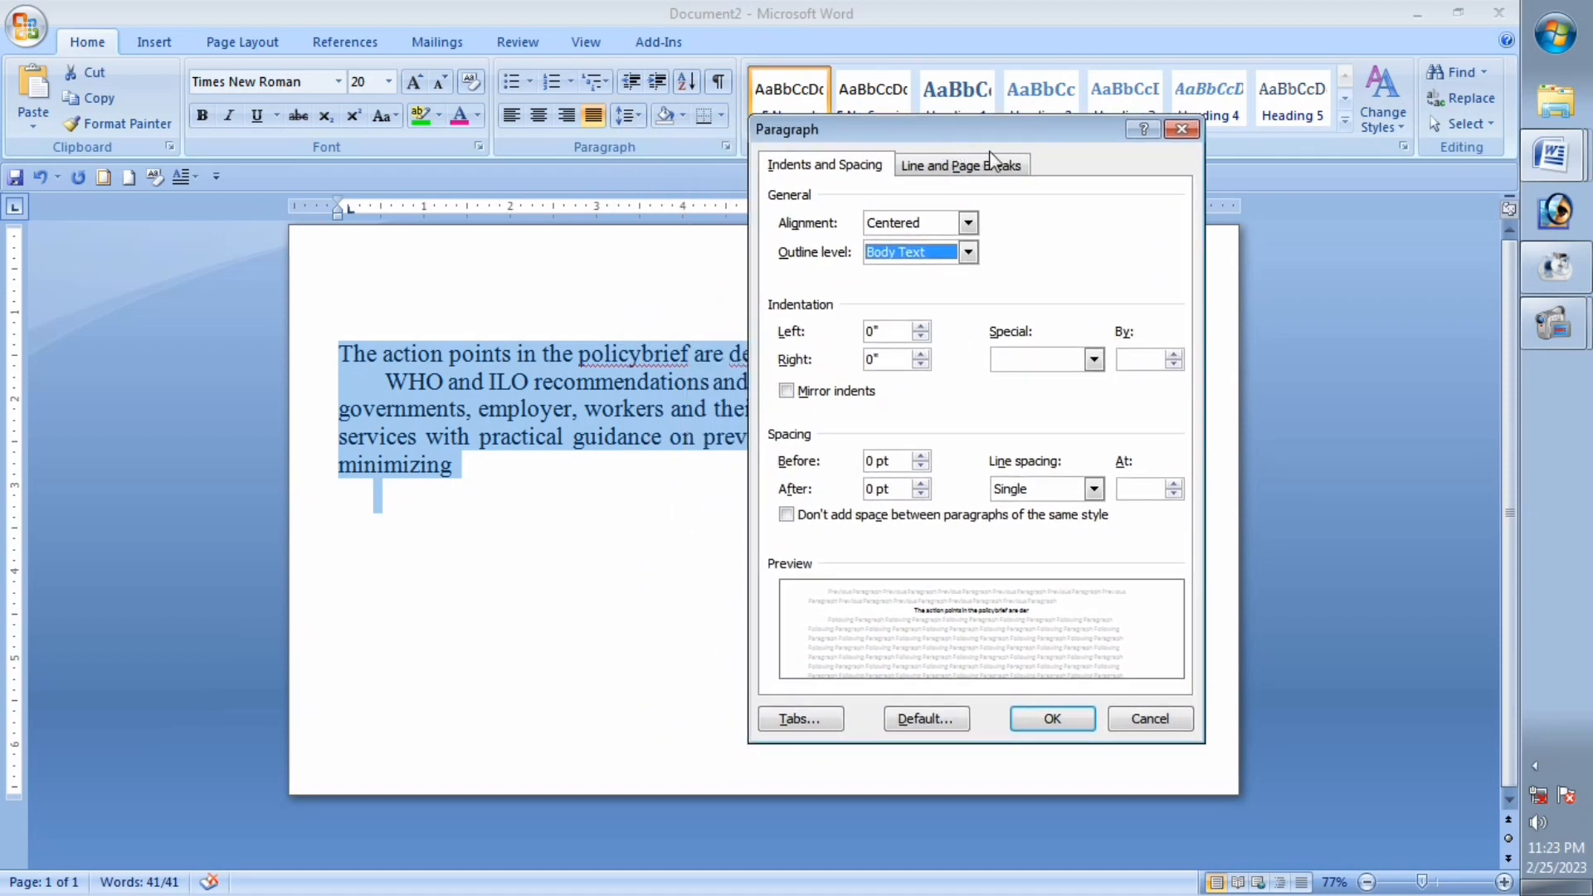
{"action": "left_click", "coordinate": [923, 456]}
{"action": "left_click", "coordinate": [923, 456]}
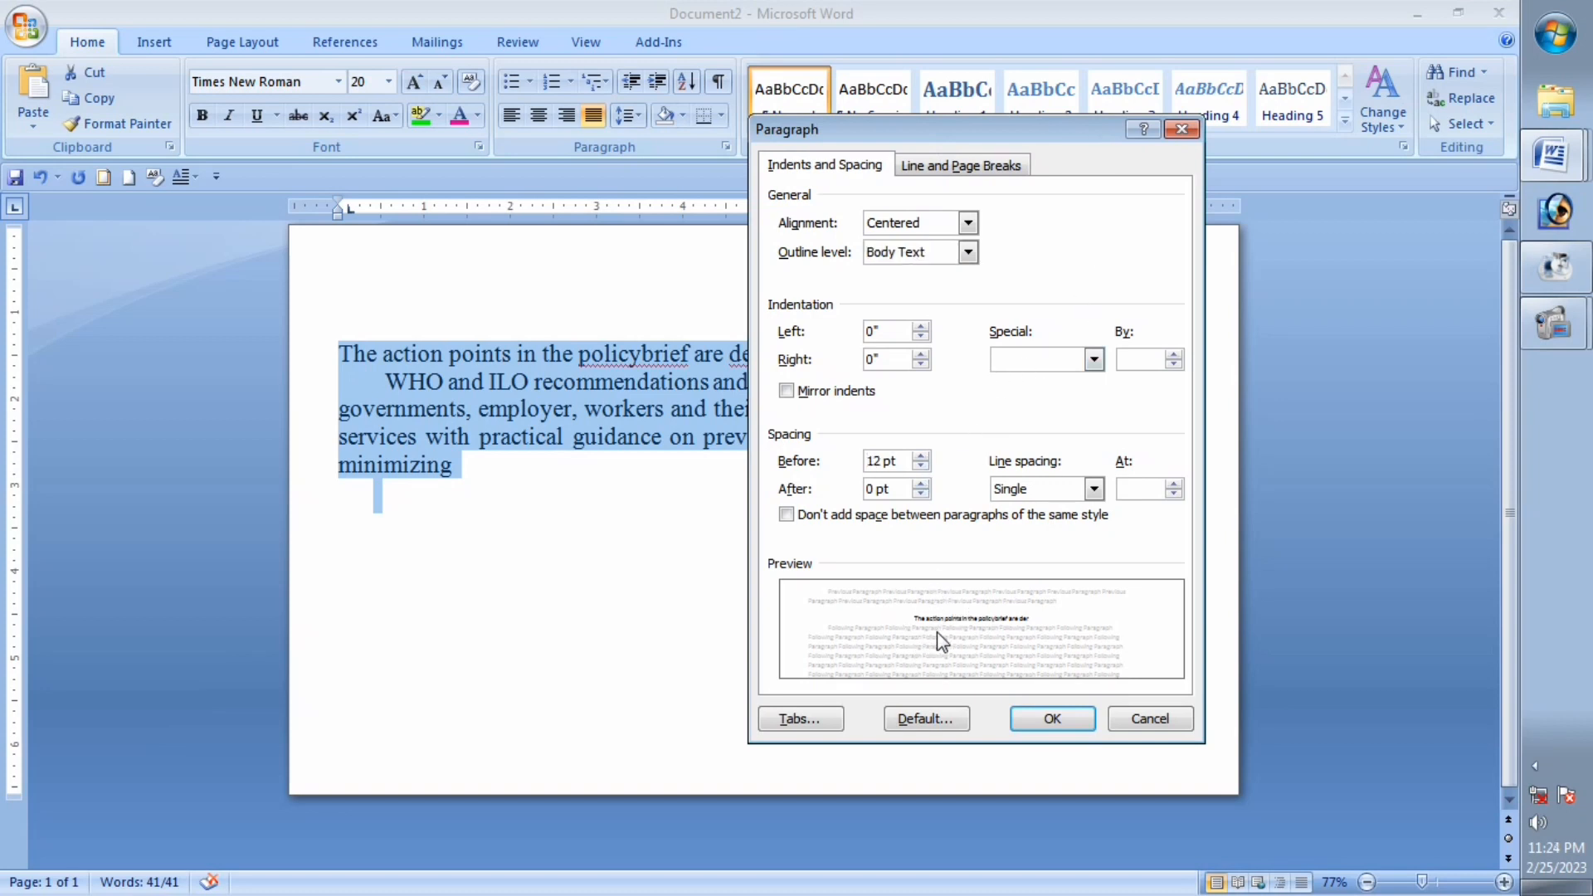
{"action": "left_click", "coordinate": [1079, 516]}
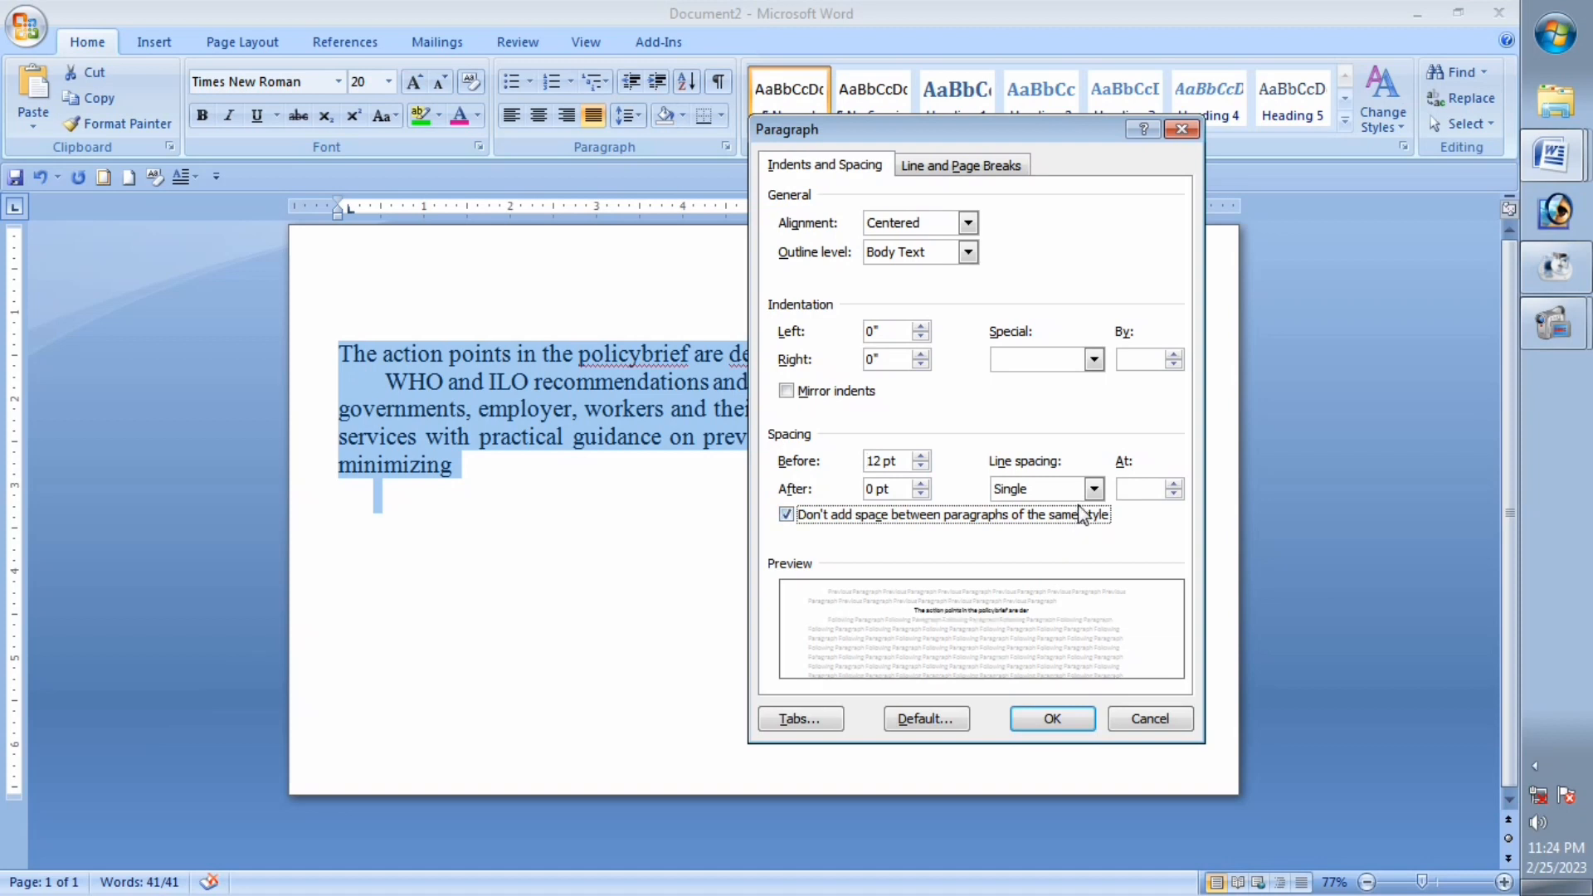
Step: Set the line spacing to Multiple at 2.5, then close the paragraph settings without applying them
{"action": "left_click", "coordinate": [1093, 489]}
{"action": "left_click", "coordinate": [1140, 489]}
{"action": "left_click", "coordinate": [1173, 483]}
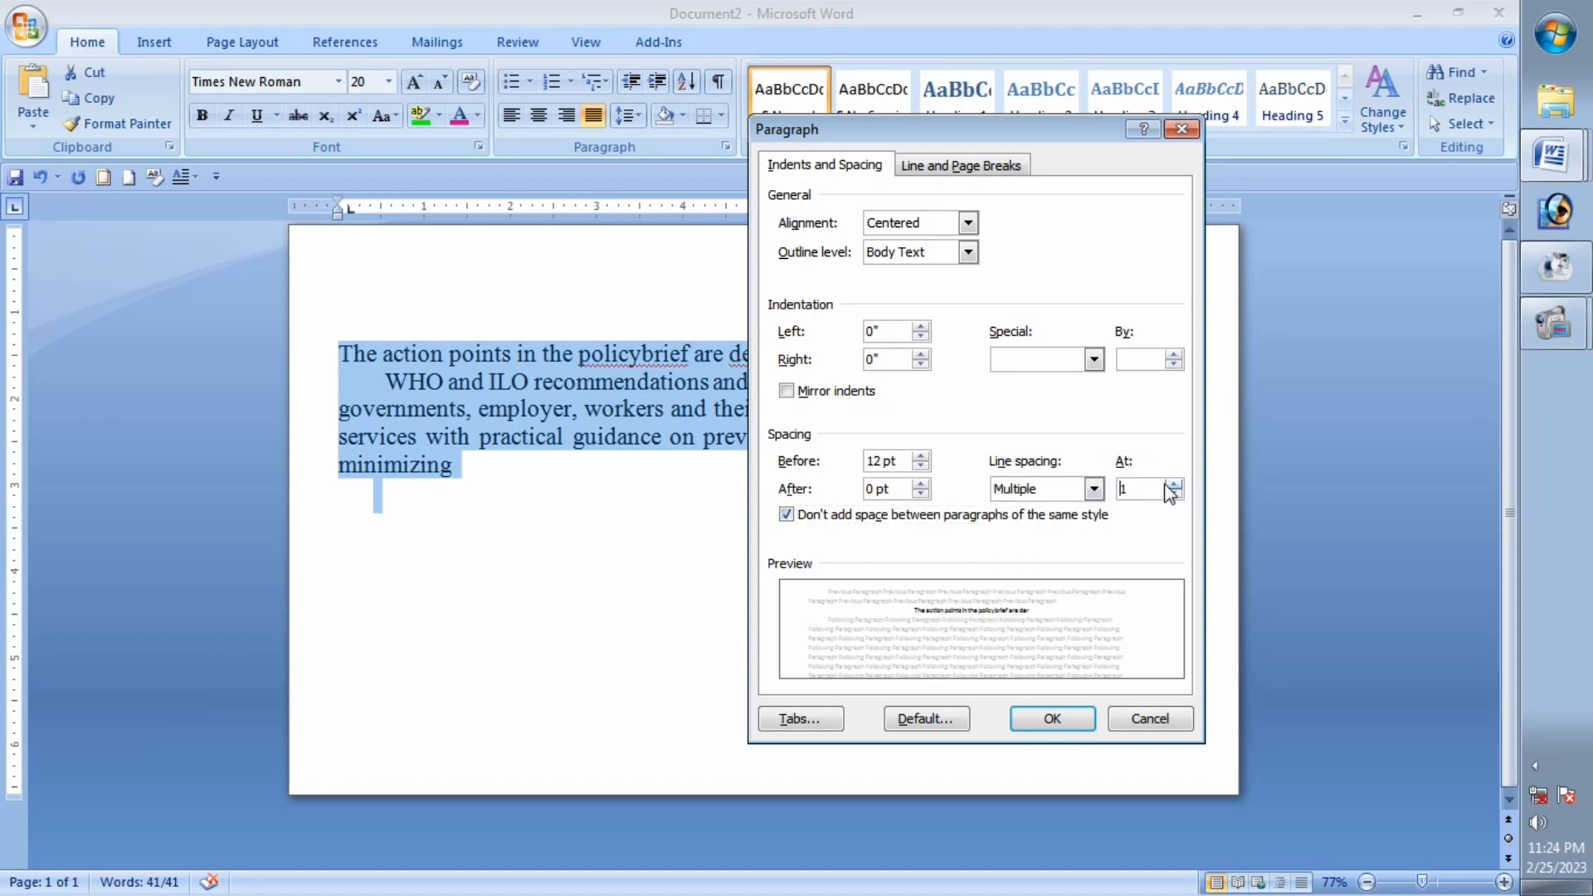
{"action": "left_click", "coordinate": [1173, 484]}
{"action": "left_click", "coordinate": [1173, 484]}
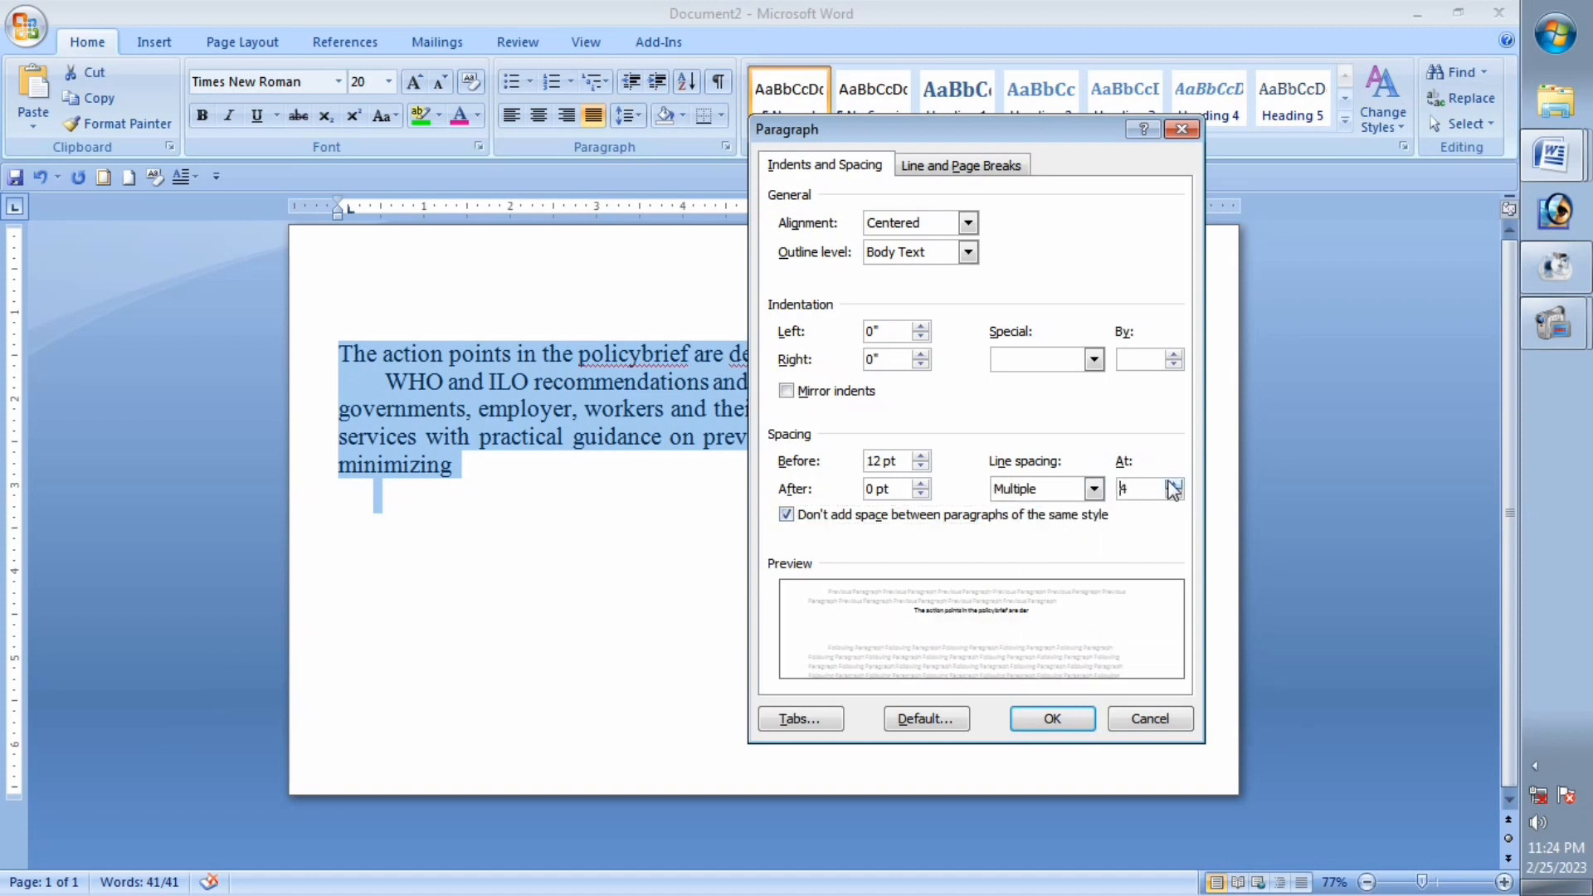
{"action": "left_click", "coordinate": [1065, 490]}
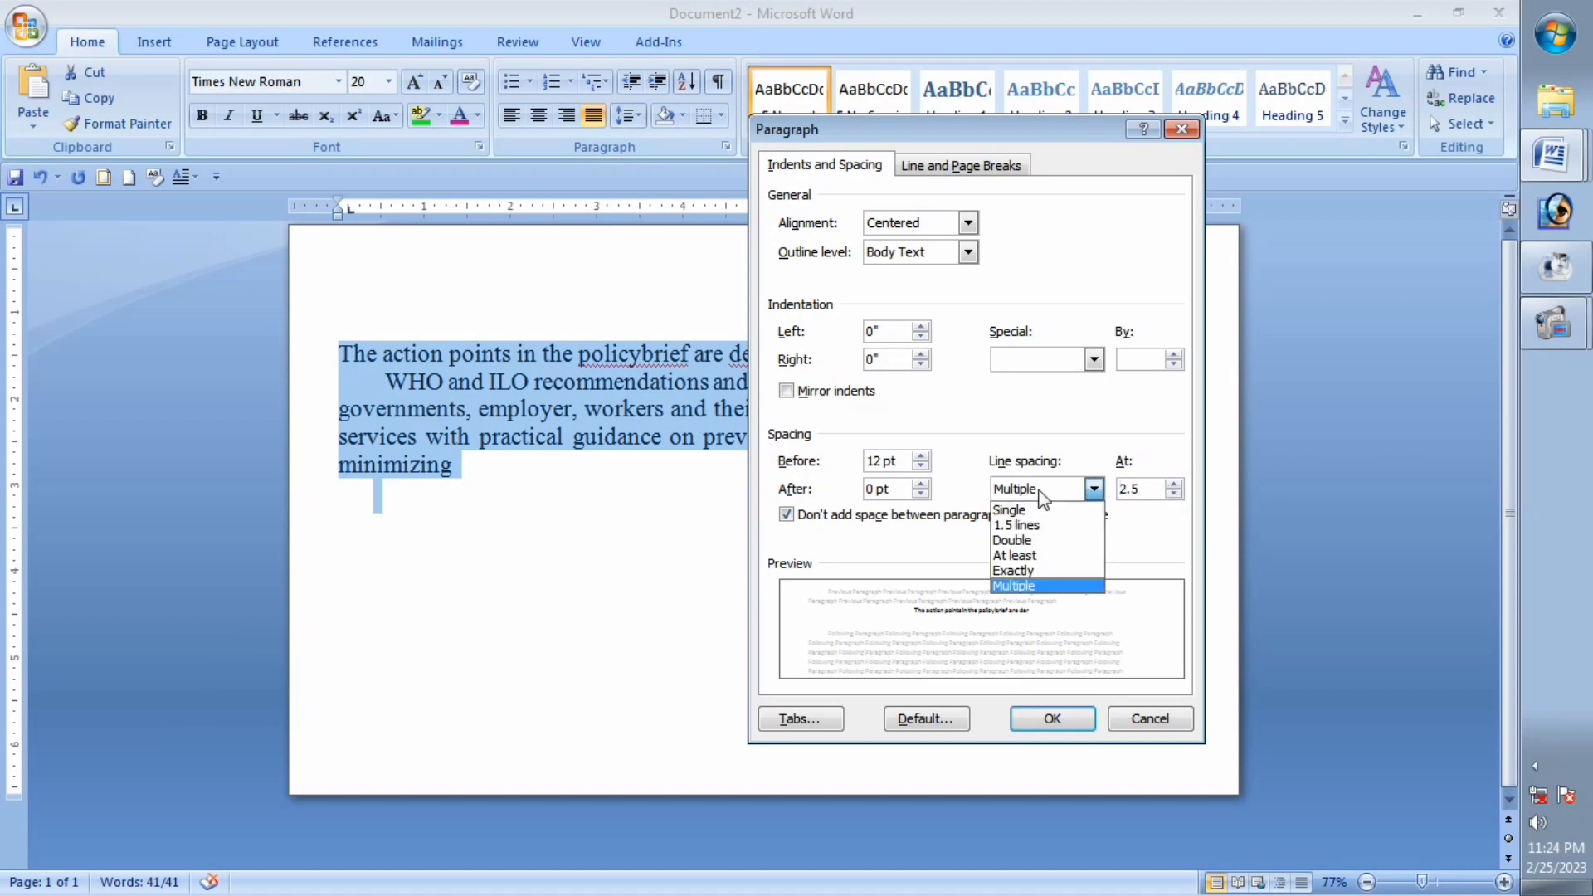
{"action": "left_click", "coordinate": [874, 408]}
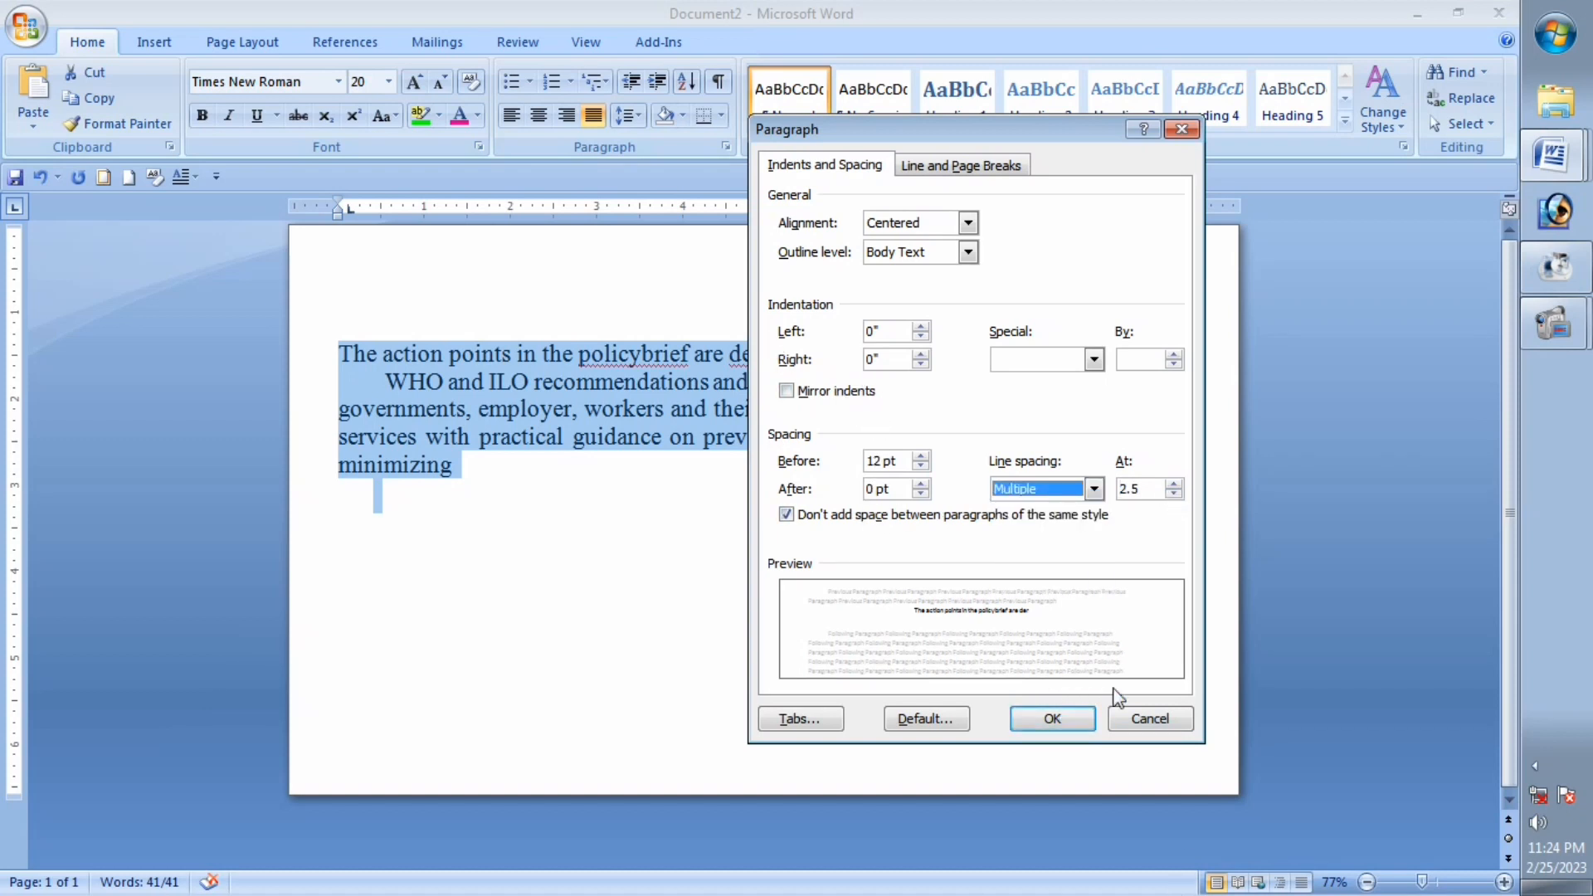
{"action": "left_click", "coordinate": [1182, 129]}
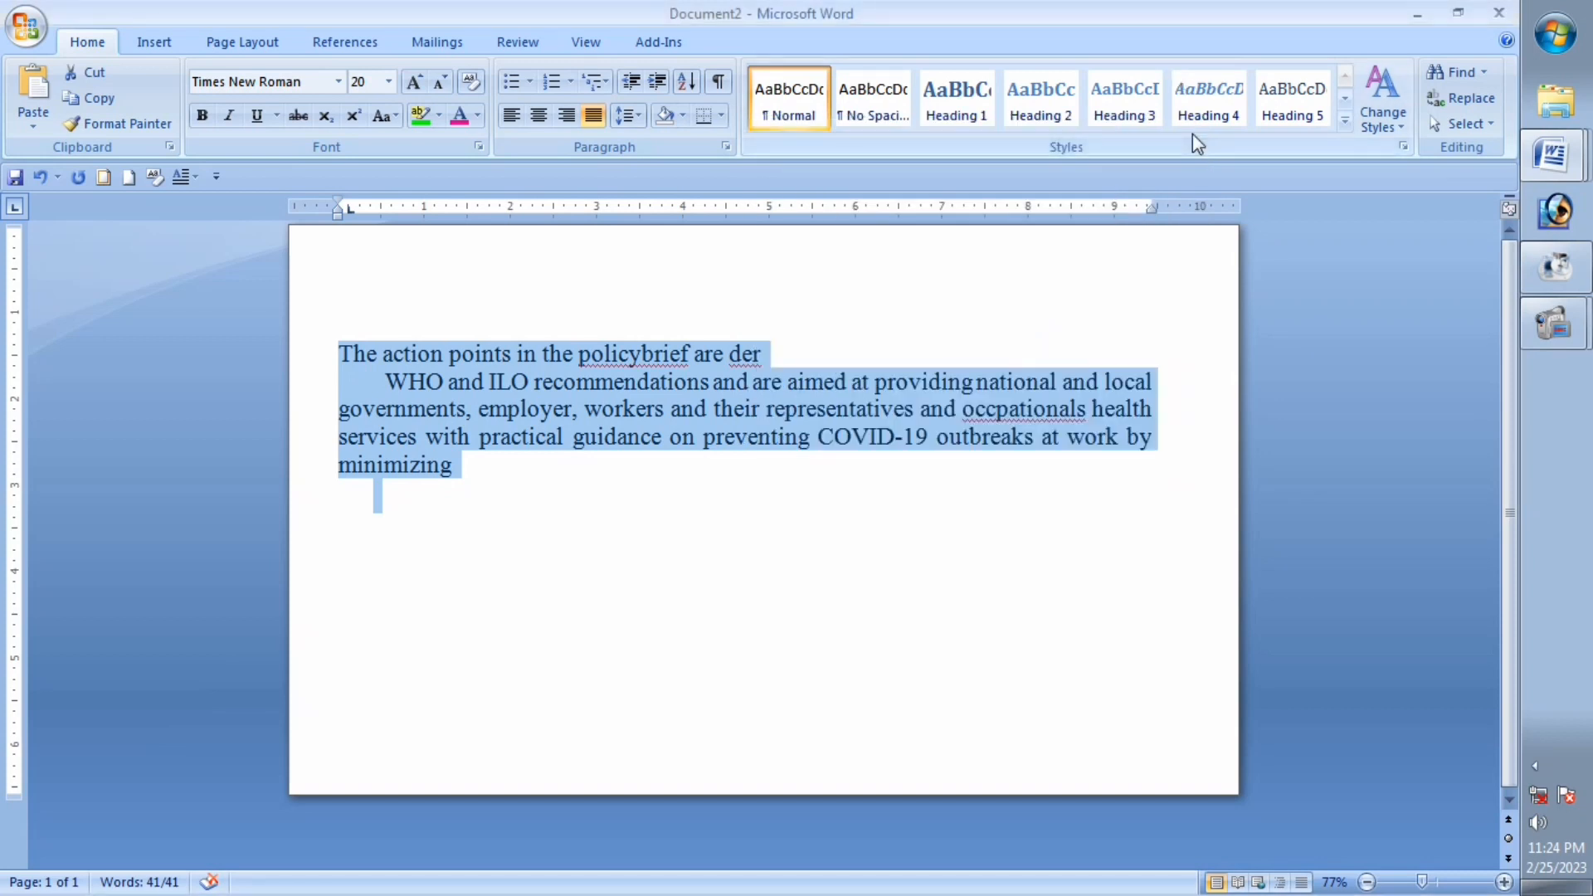
Step: Select the entire passage again, including the blank line above it
{"action": "left_click", "coordinate": [867, 320]}
{"action": "left_click_drag", "start_coordinate": [573, 437], "coordinate": [700, 183]}
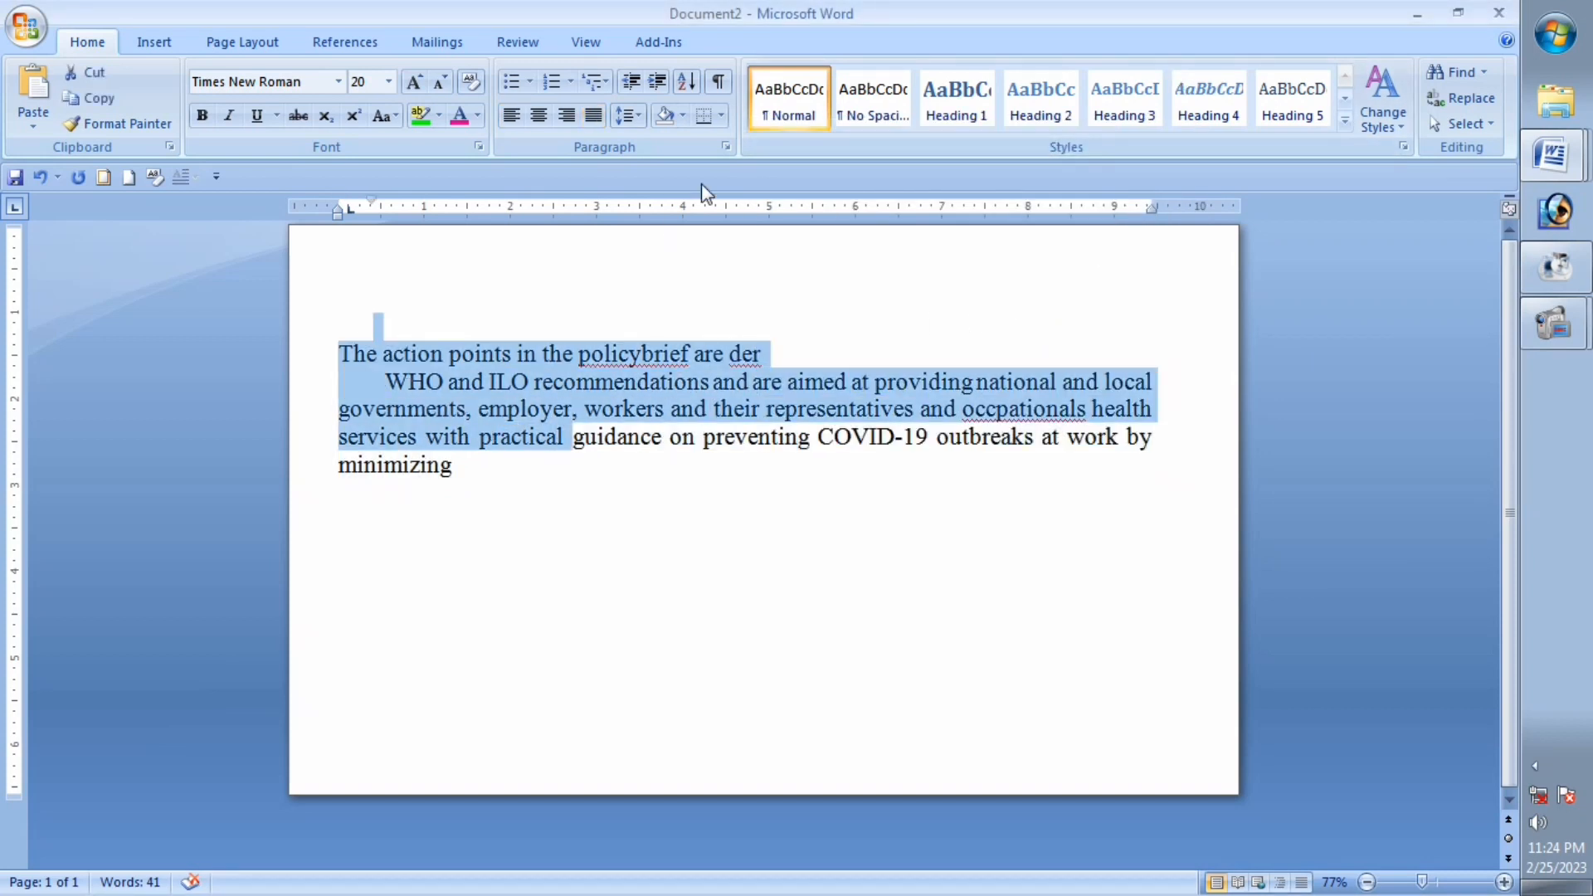
{"action": "left_click", "coordinate": [631, 116]}
{"action": "left_click", "coordinate": [494, 350]}
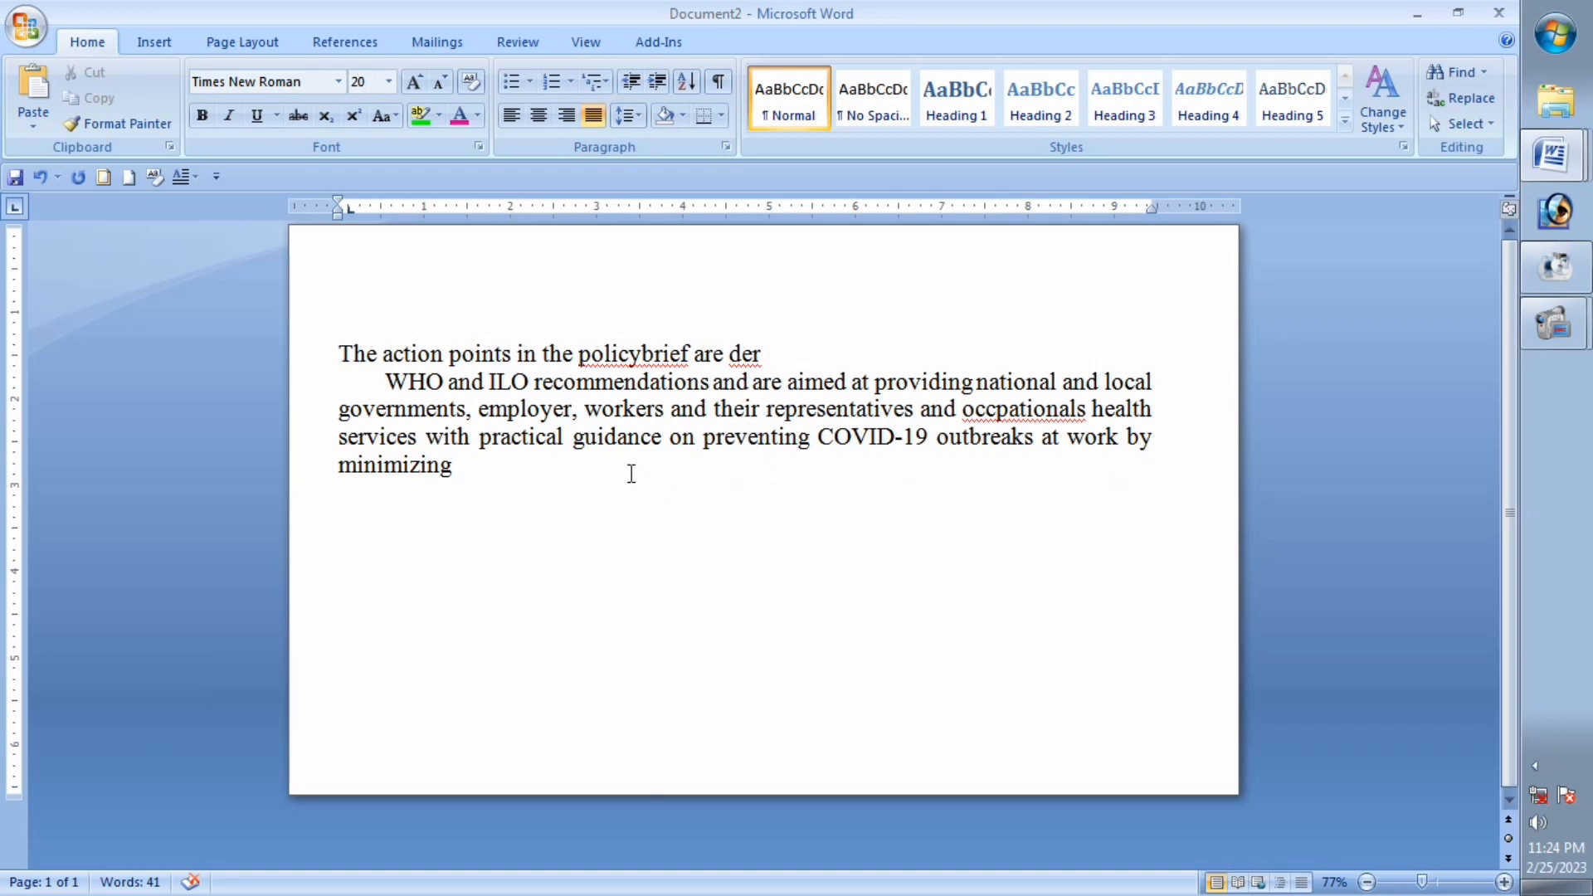
{"action": "key", "text": "ctrl+a"}
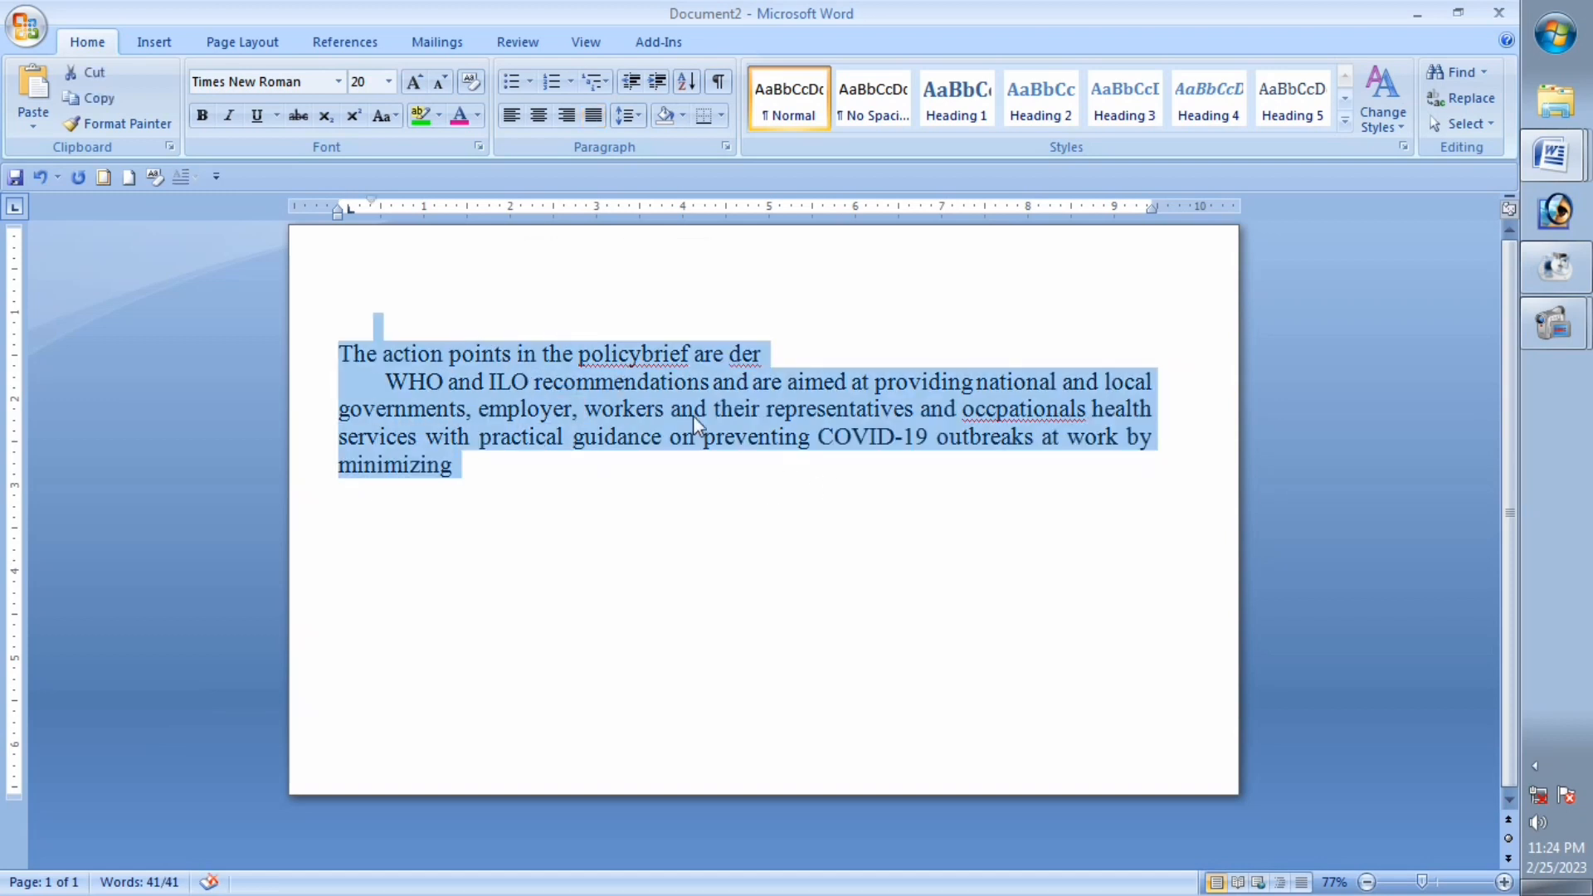